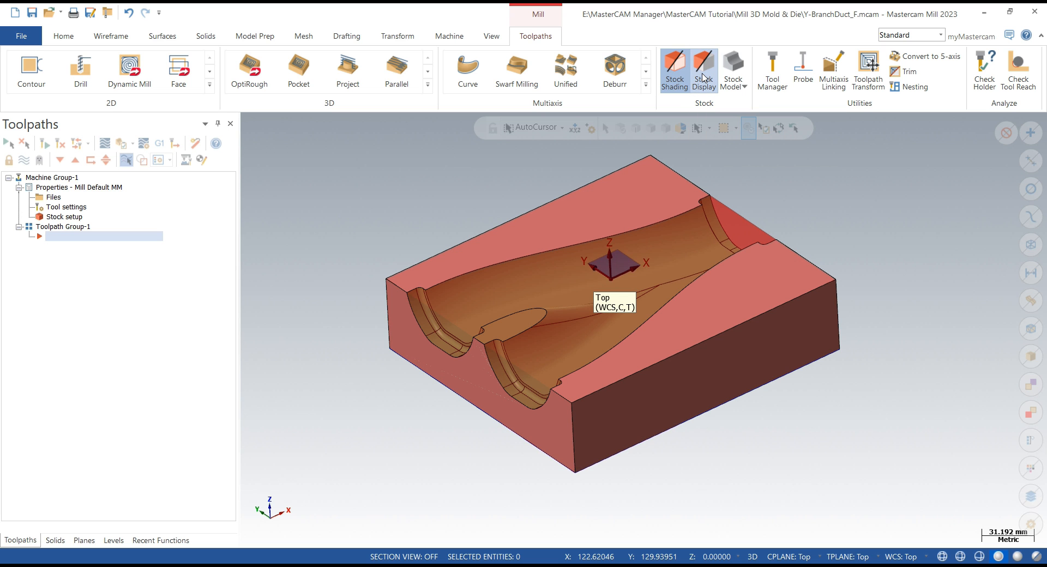
- Turn off the stock display so the mold part surfaces show
{"action": "left_click", "coordinate": [703, 77]}
{"action": "middle_click_drag", "start_coordinate": [392, 256], "coordinate": [402, 254]}
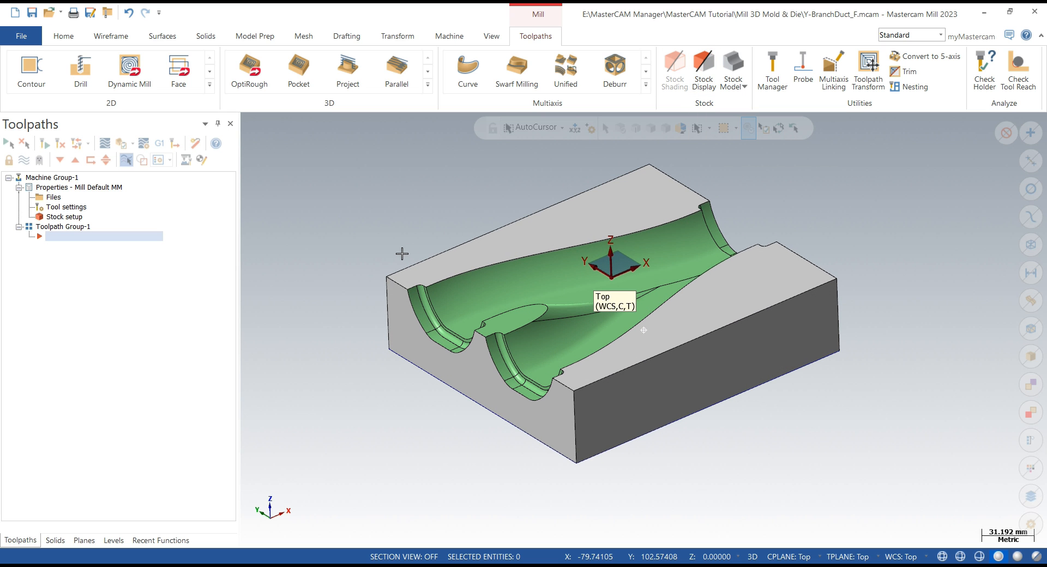
{"action": "left_click", "coordinate": [427, 84]}
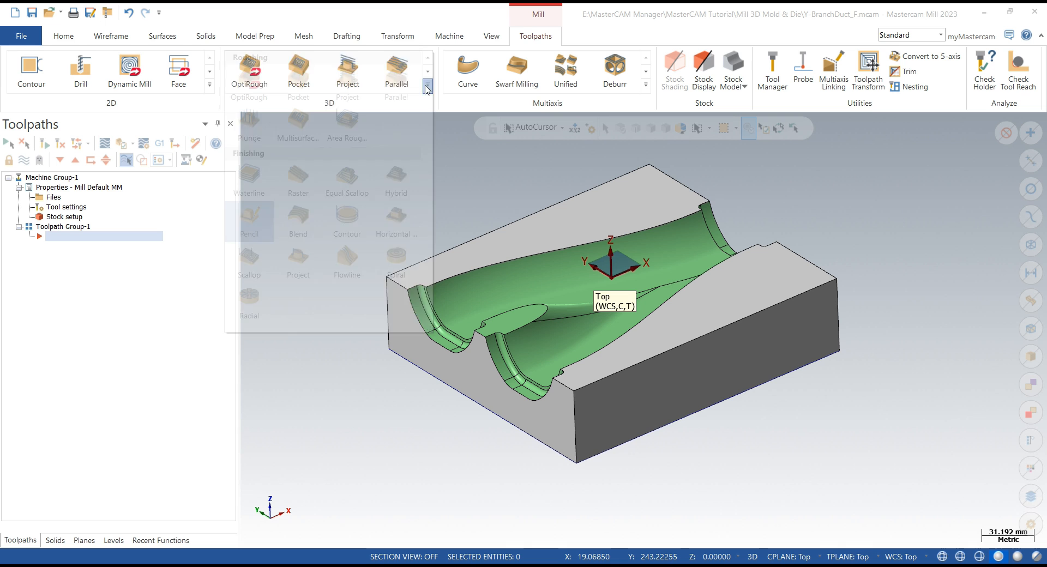
{"action": "left_click", "coordinate": [448, 186]}
{"action": "middle_click_drag", "start_coordinate": [465, 207], "coordinate": [481, 279]}
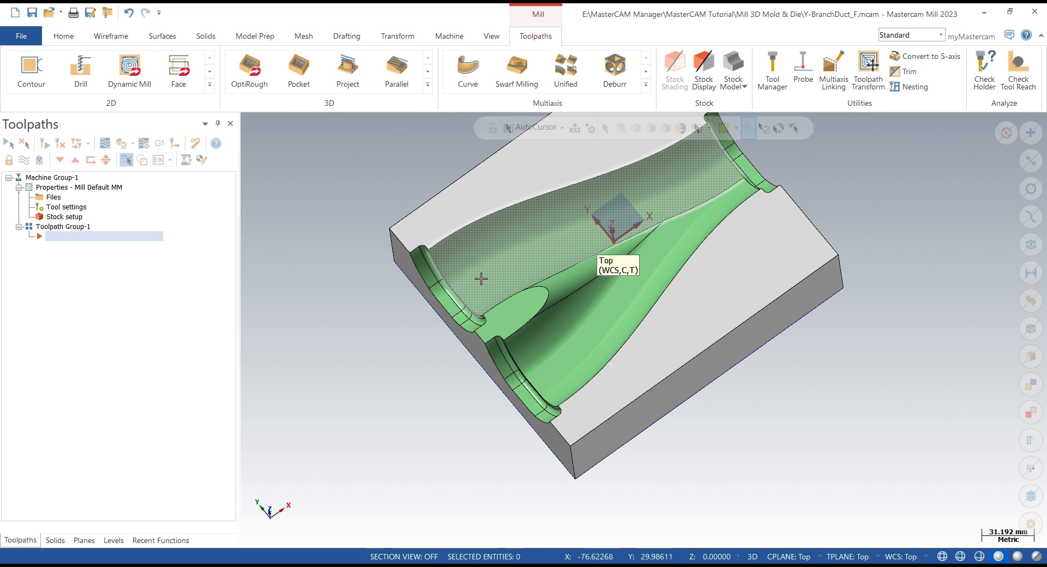
{"action": "middle_click_drag", "start_coordinate": [574, 329], "coordinate": [394, 288]}
{"action": "scroll", "coordinate": [376, 270], "scroll_direction": "up", "scroll_amount": 5}
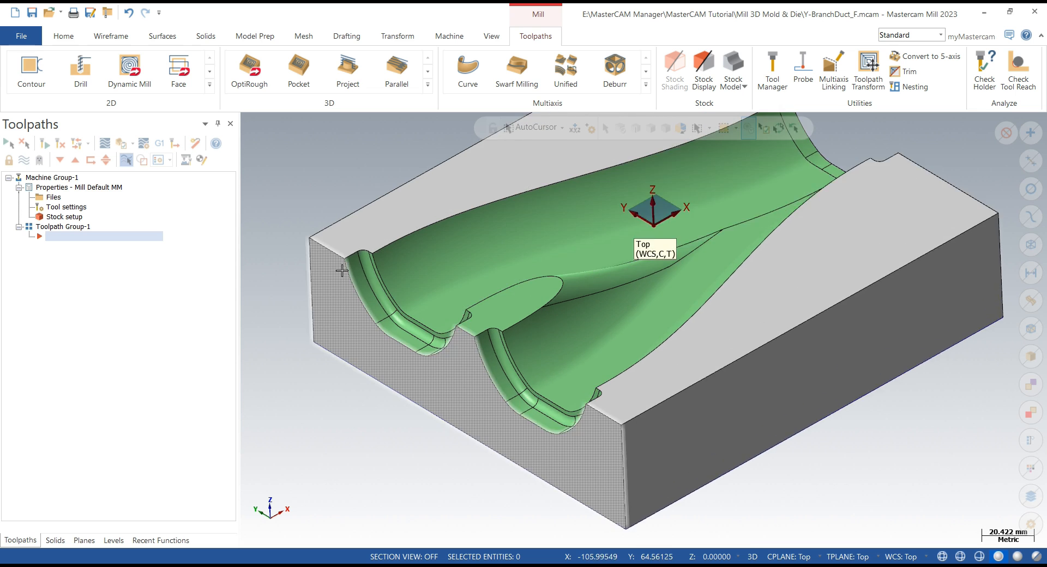
- Select a fillet surface at the duct's inlet and analyze its entity properties
{"action": "left_click", "coordinate": [377, 266]}
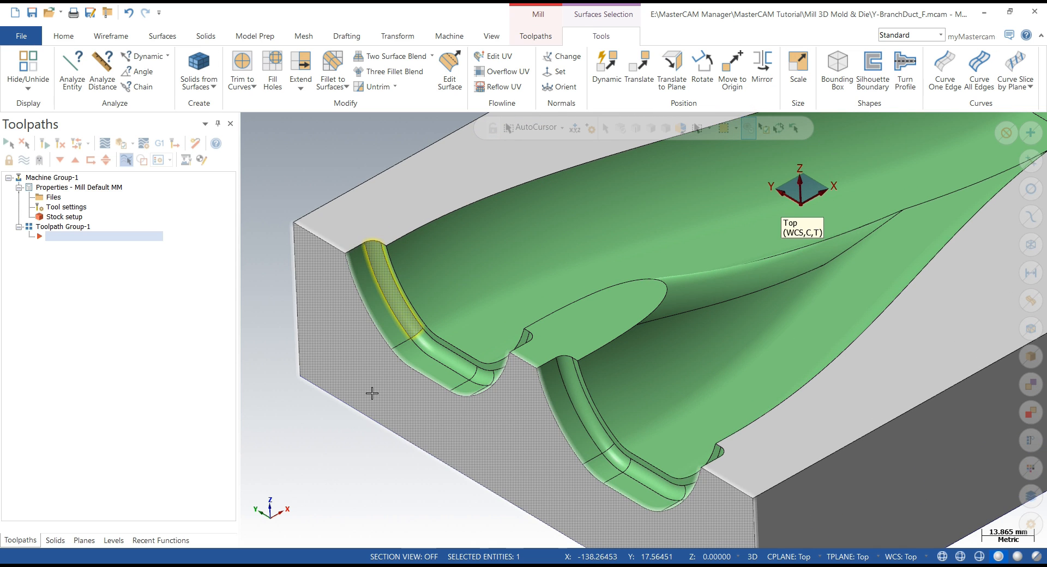
{"action": "scroll", "coordinate": [371, 393], "scroll_direction": "down", "scroll_amount": 2}
{"action": "scroll", "coordinate": [406, 261], "scroll_direction": "down", "scroll_amount": 3}
{"action": "scroll", "coordinate": [406, 262], "scroll_direction": "down", "scroll_amount": 1}
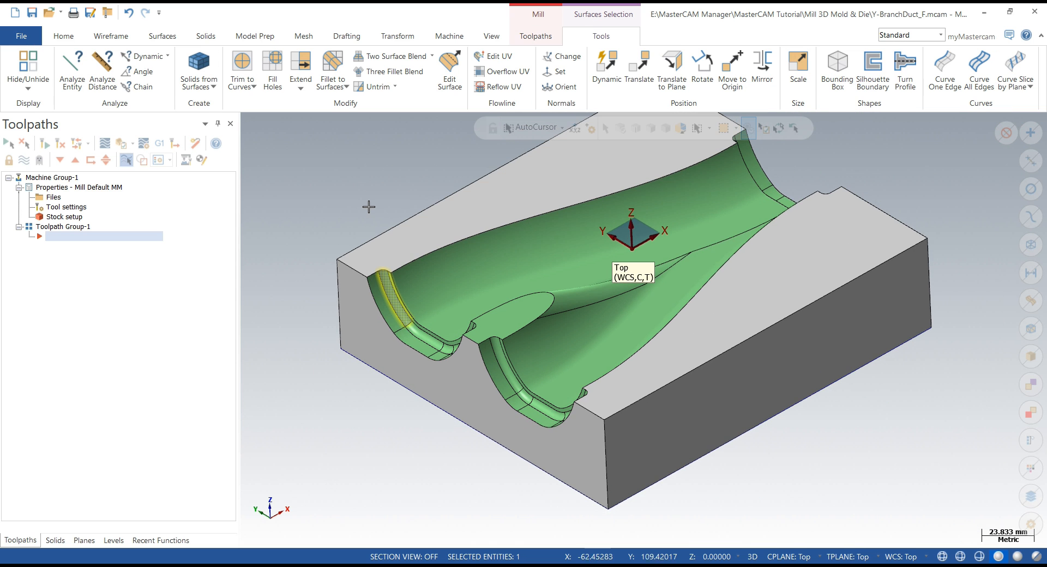
{"action": "scroll", "coordinate": [366, 204], "scroll_direction": "up", "scroll_amount": 3}
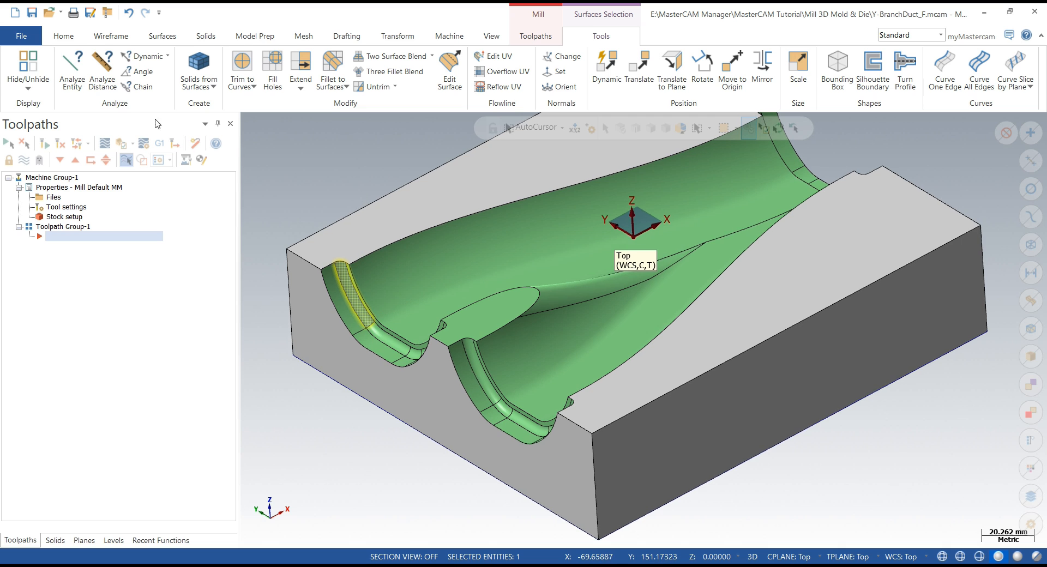
{"action": "left_click", "coordinate": [81, 82]}
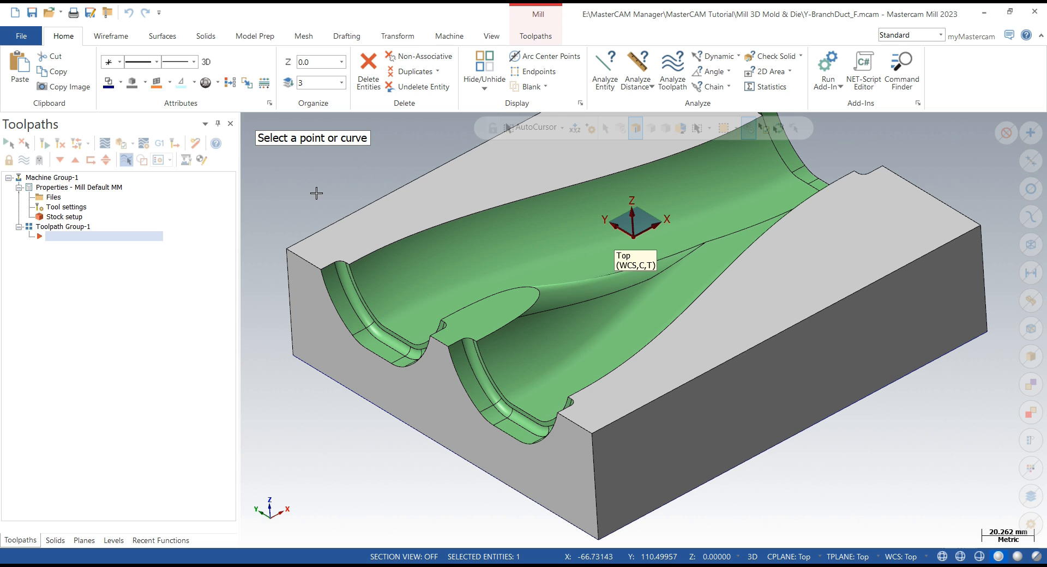
{"action": "key", "text": "Escape"}
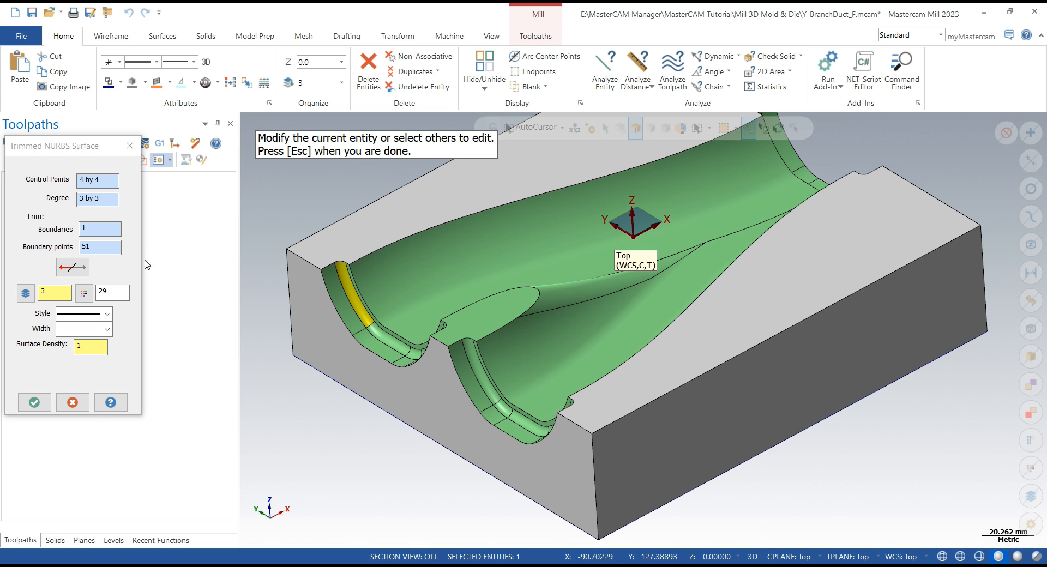
{"action": "left_click", "coordinate": [83, 410]}
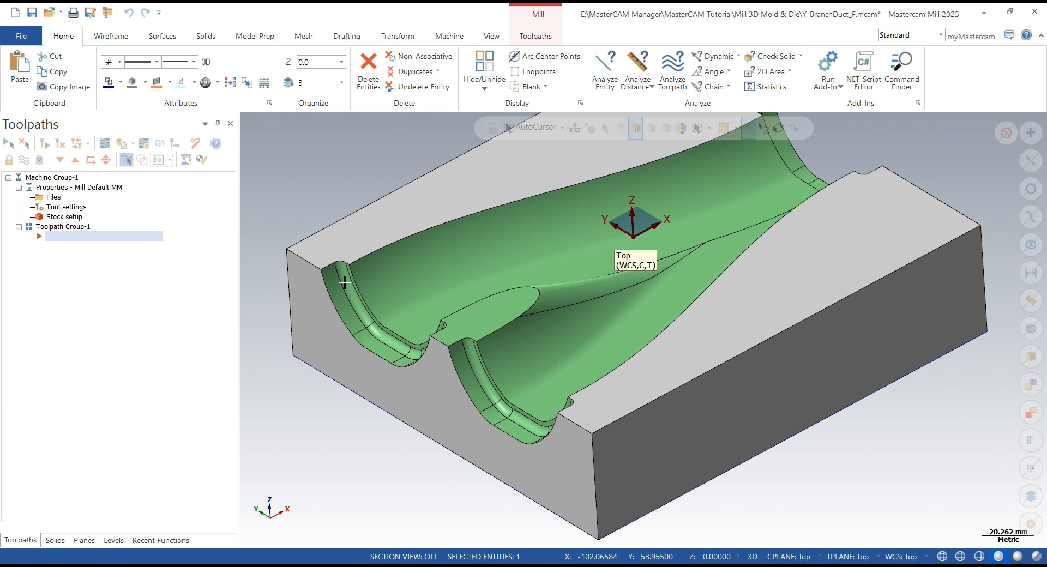
- Start a Surface Rough Pocket toolpath and window-select all mold surfaces as drive surfaces
{"action": "scroll", "coordinate": [339, 256], "scroll_direction": "up", "scroll_amount": 2}
{"action": "scroll", "coordinate": [601, 355], "scroll_direction": "down", "scroll_amount": 3}
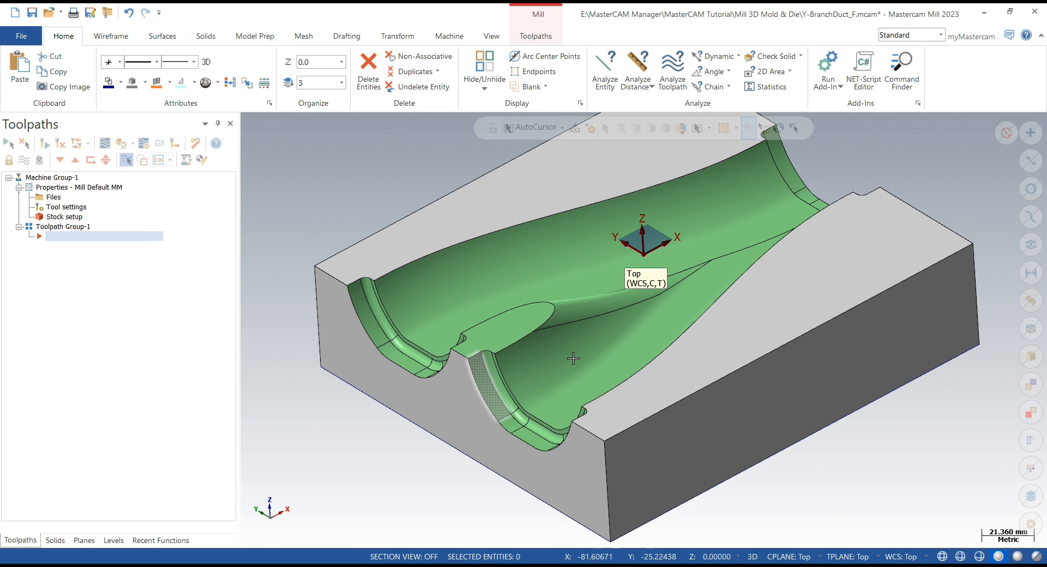
{"action": "scroll", "coordinate": [602, 354], "scroll_direction": "down", "scroll_amount": 3}
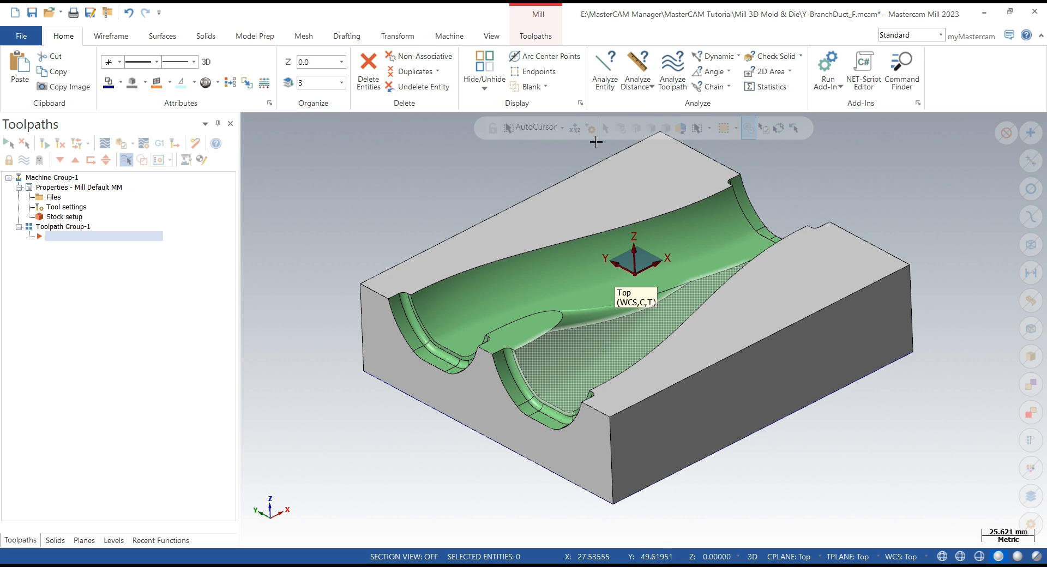
{"action": "left_click", "coordinate": [543, 39]}
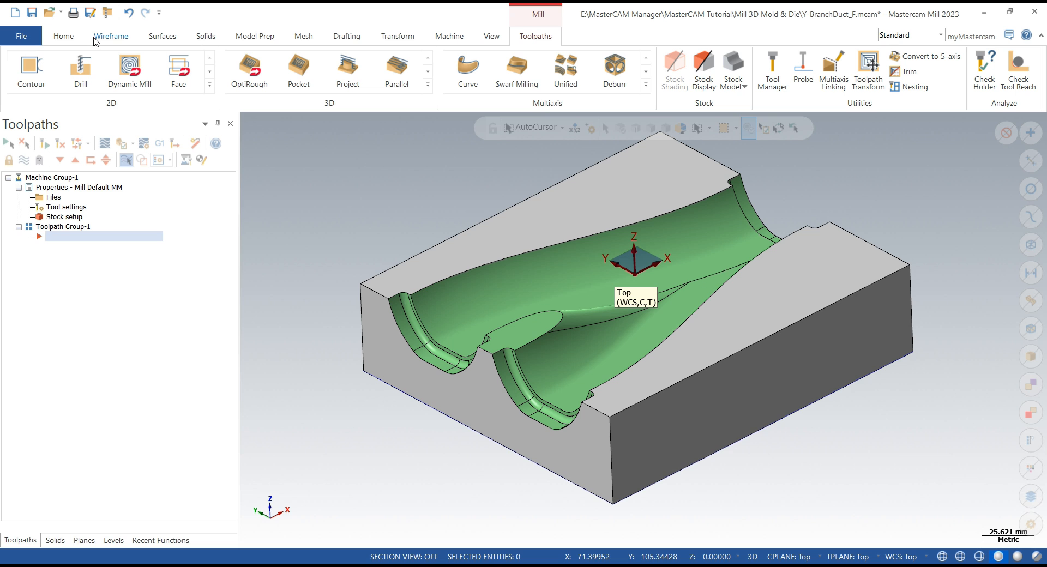
{"action": "left_click", "coordinate": [428, 85]}
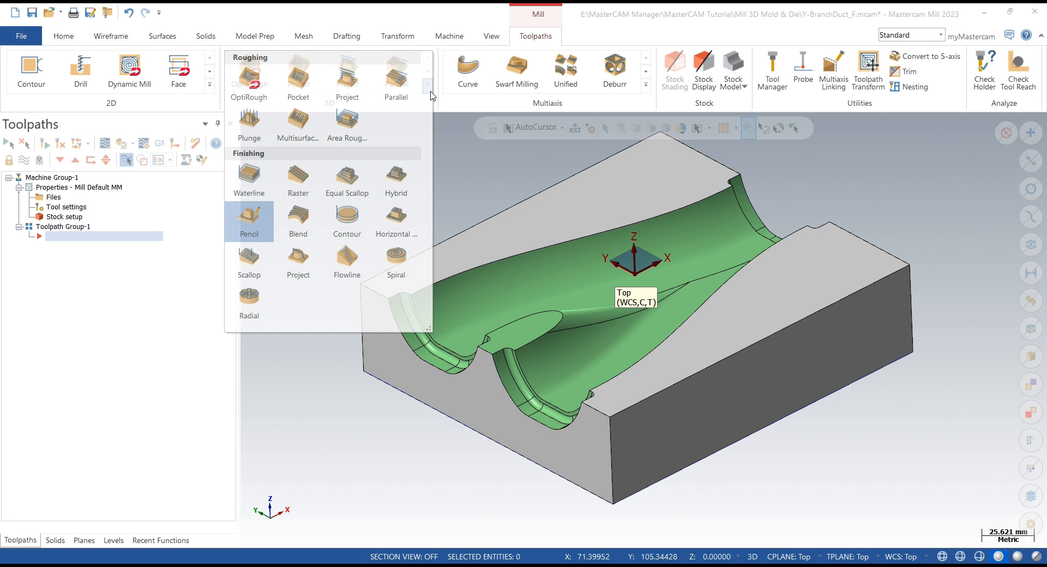
{"action": "left_click", "coordinate": [299, 81]}
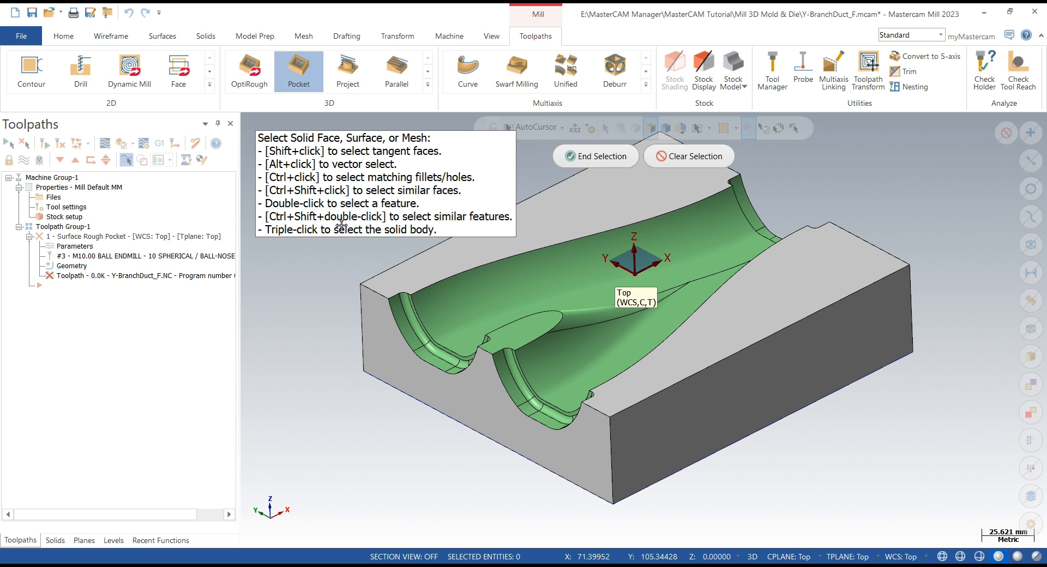
{"action": "scroll", "coordinate": [654, 400], "scroll_direction": "down", "scroll_amount": 3}
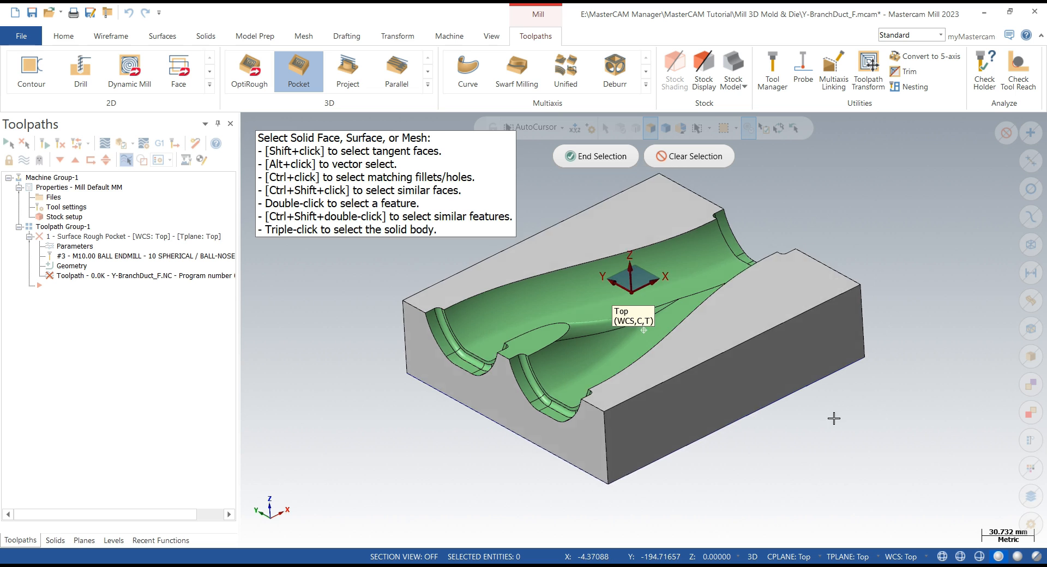
{"action": "mouse_move", "coordinate": [834, 419]}
{"action": "middle_mouse_down"}
{"action": "mouse_move", "coordinate": [853, 419]}
{"action": "mouse_move", "coordinate": [848, 407]}
{"action": "middle_mouse_up"}
{"action": "scroll", "coordinate": [841, 407], "scroll_direction": "down", "scroll_amount": 3}
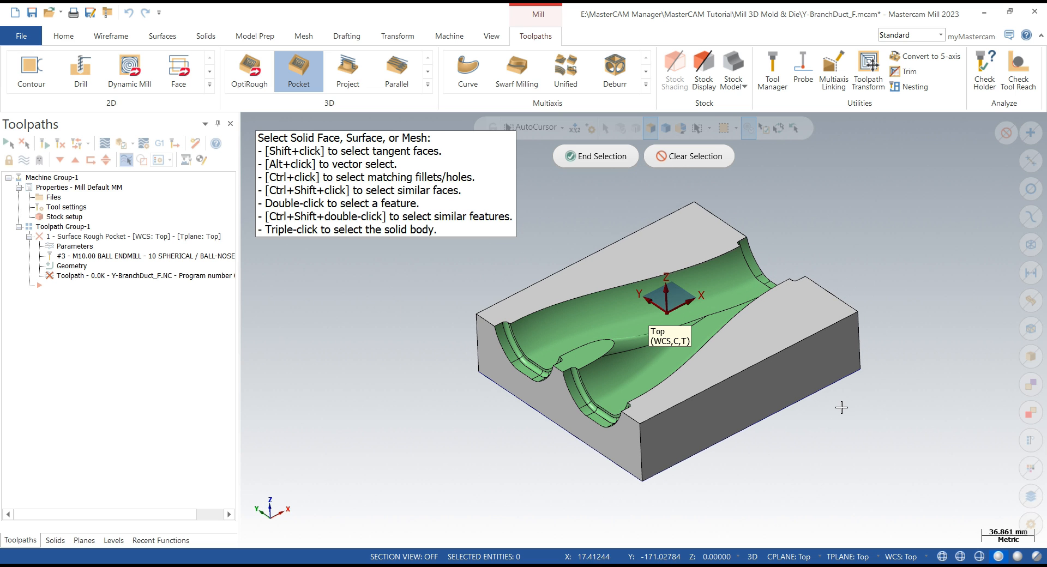
{"action": "left_click_drag", "start_coordinate": [916, 509], "coordinate": [530, 195]}
{"action": "scroll", "coordinate": [858, 354], "scroll_direction": "down", "scroll_amount": 3}
{"action": "left_click", "coordinate": [597, 156]}
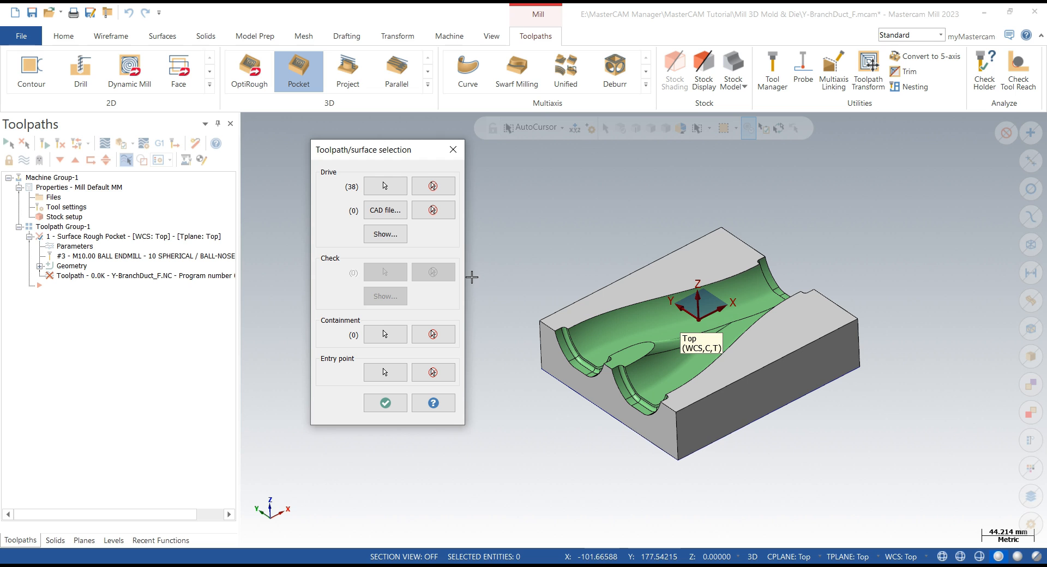
- Chain the outer rectangular boundary of the block as the containment boundary
{"action": "left_click", "coordinate": [385, 334]}
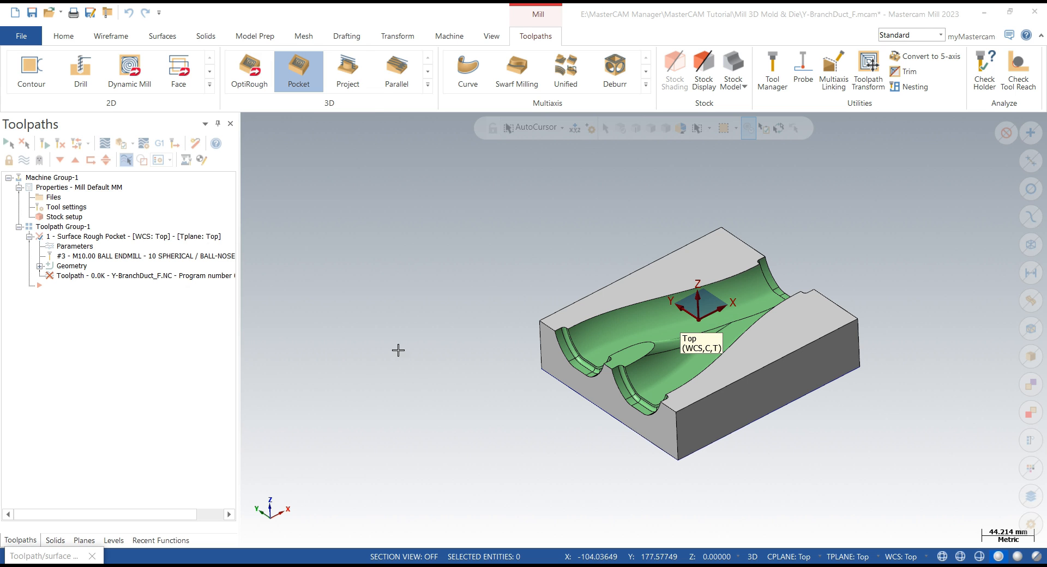
{"action": "left_click", "coordinate": [596, 414]}
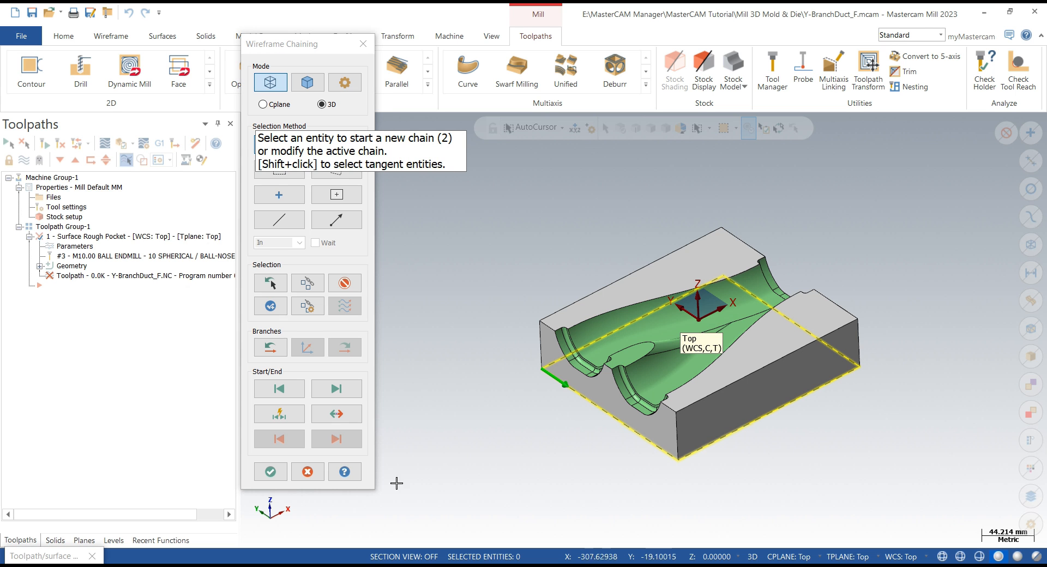
{"action": "left_click", "coordinate": [273, 470]}
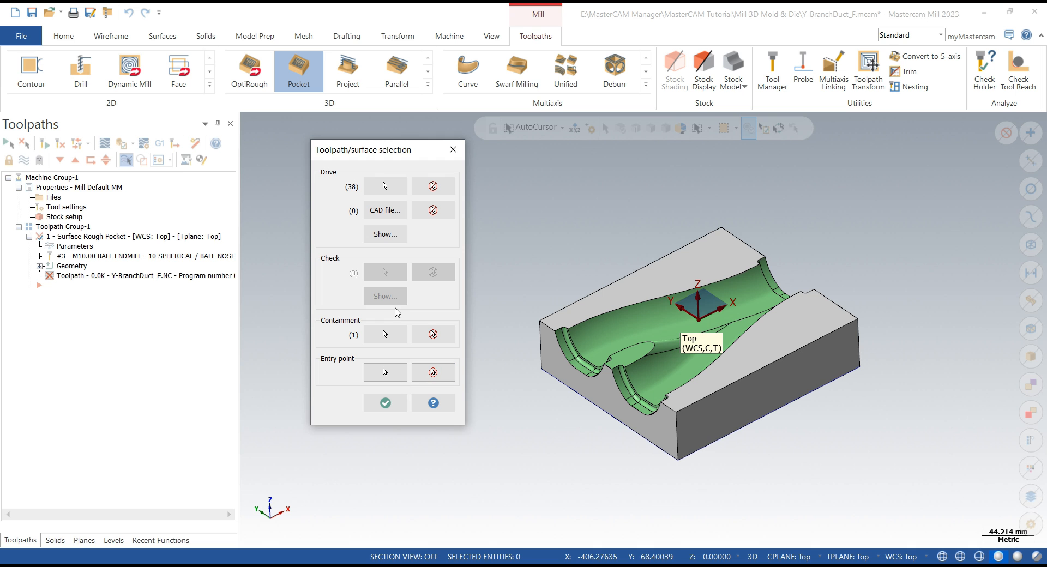
- Show the selected drive surfaces and confirm the toolpath surface selection
{"action": "left_click", "coordinate": [388, 234]}
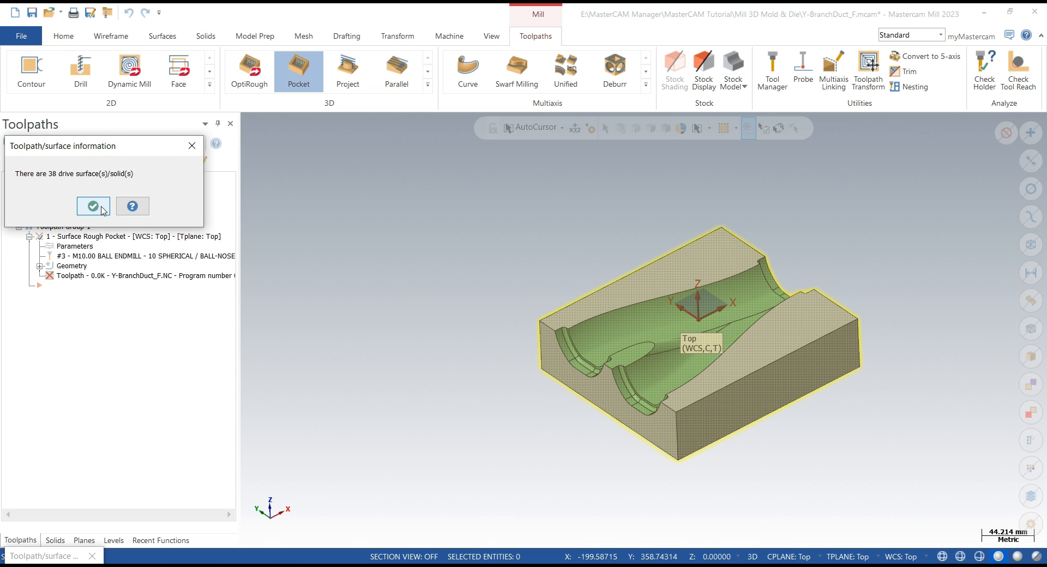
{"action": "left_click", "coordinate": [102, 210]}
{"action": "left_click", "coordinate": [389, 403]}
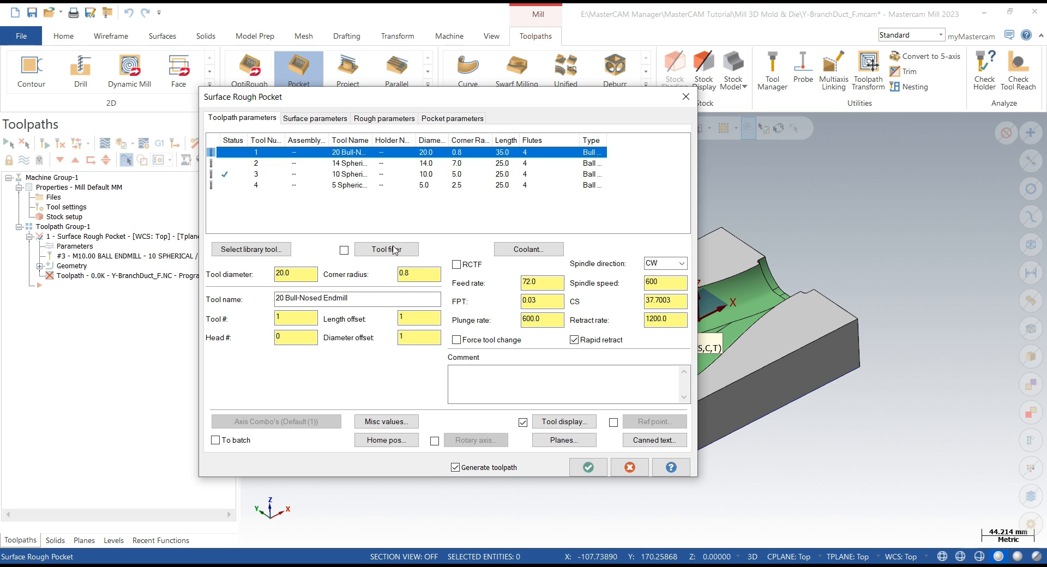
- Set clearance to 100, retract to 20, feed plane to 3, drive stock to leave 0.25, and containment compensation to Outside
{"action": "left_click", "coordinate": [565, 440]}
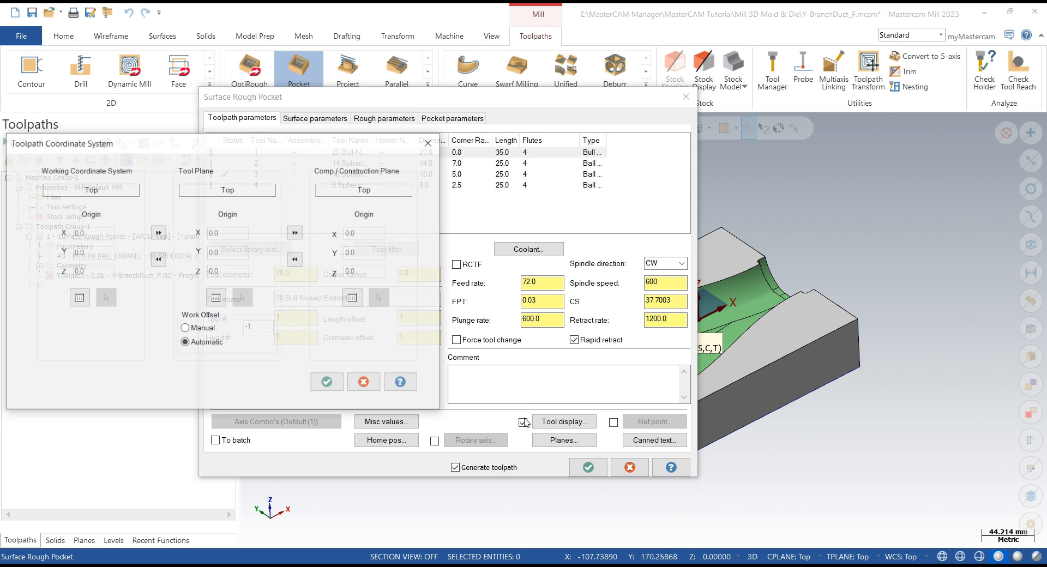
{"action": "left_click", "coordinate": [318, 387]}
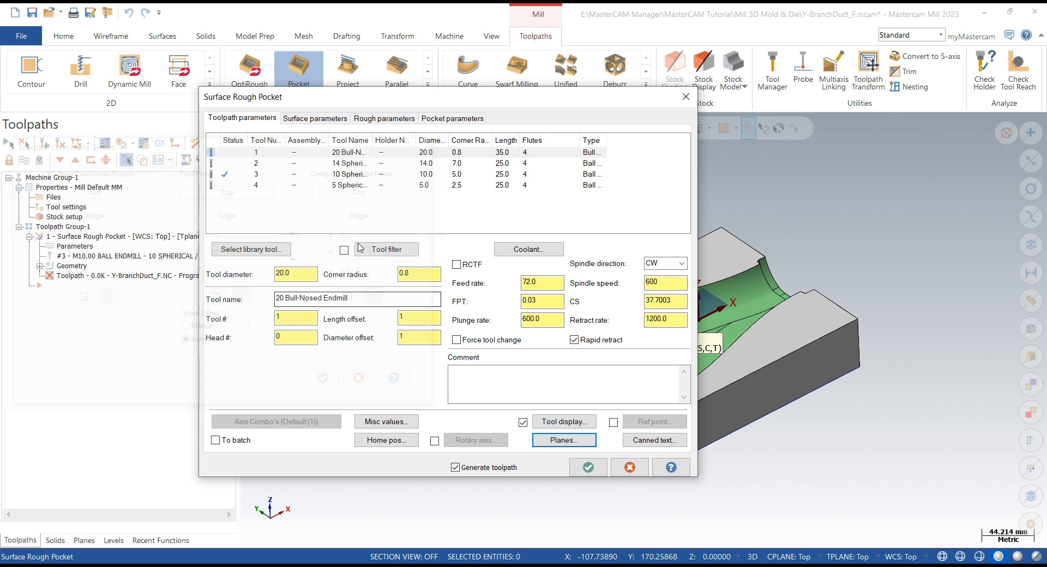
{"action": "left_click", "coordinate": [315, 118]}
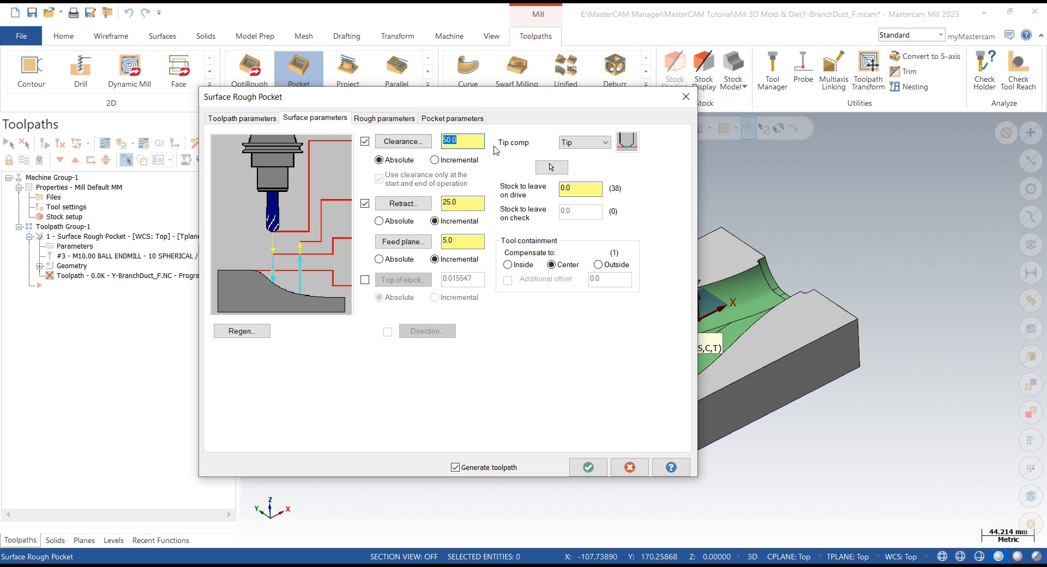
{"action": "type", "text": "100"}
{"action": "left_click", "coordinate": [459, 202]}
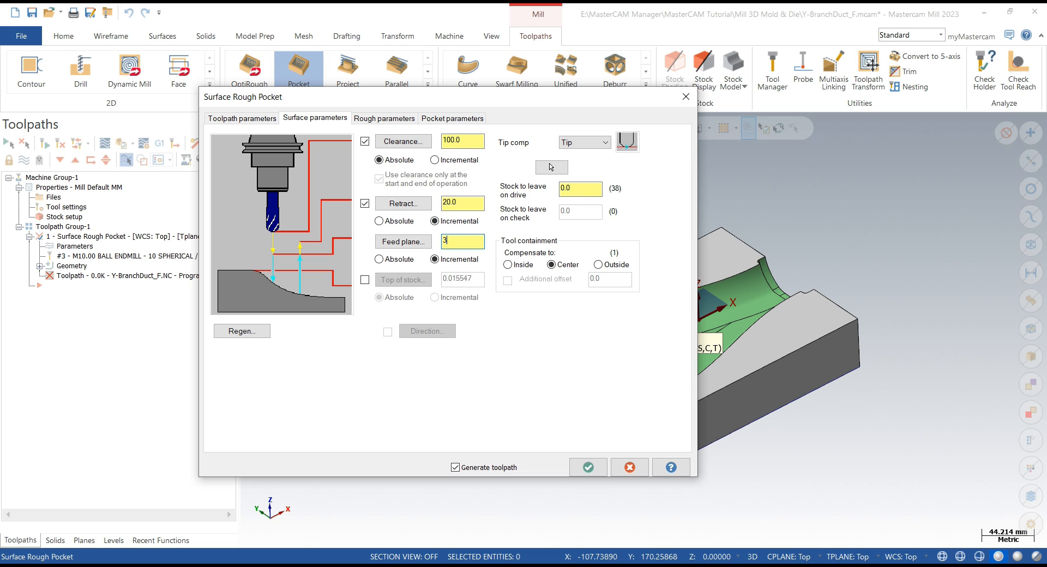
{"action": "type", "text": "0"}
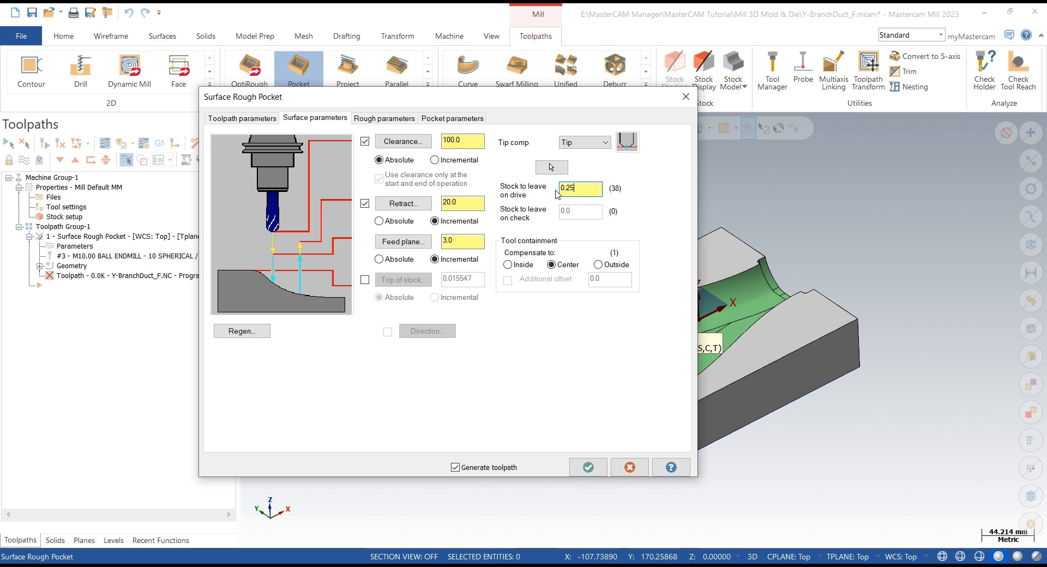
{"action": "left_click", "coordinate": [598, 265]}
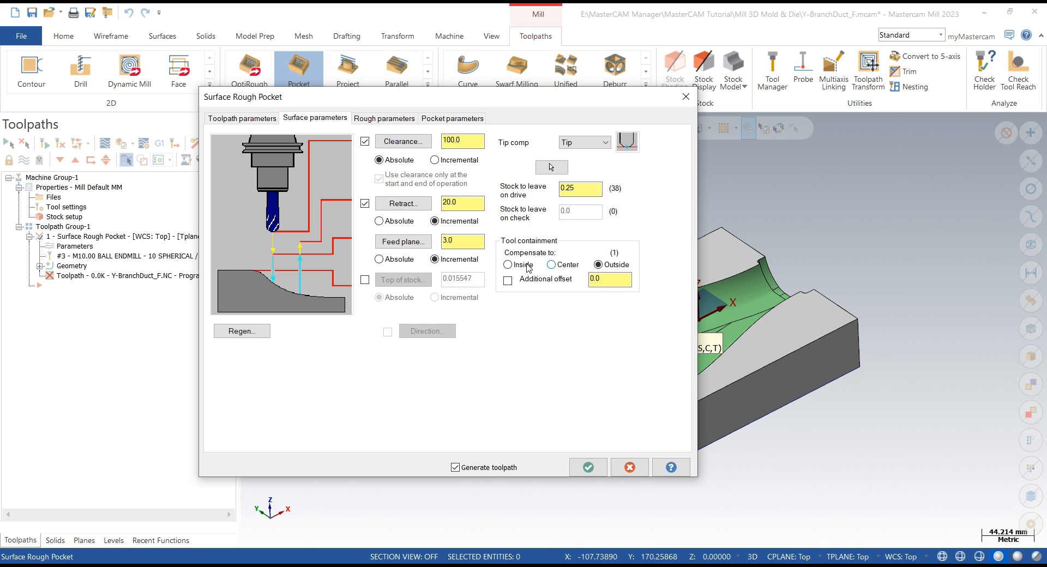
- Enable helix entry and plunging outside the containment boundary in the roughing parameters, reviewing the helix settings
{"action": "left_click", "coordinate": [399, 121]}
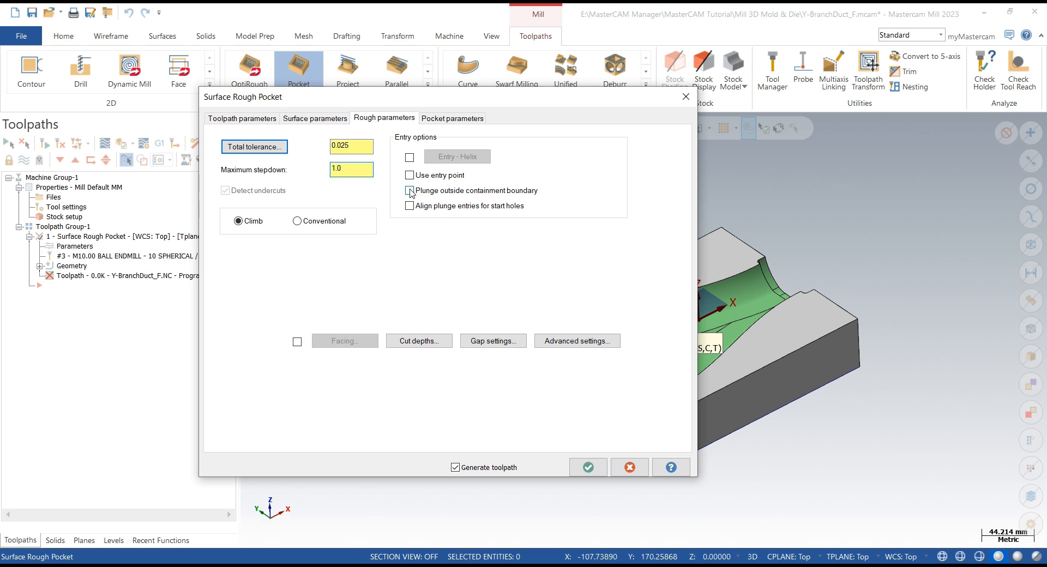
{"action": "left_click", "coordinate": [466, 157]}
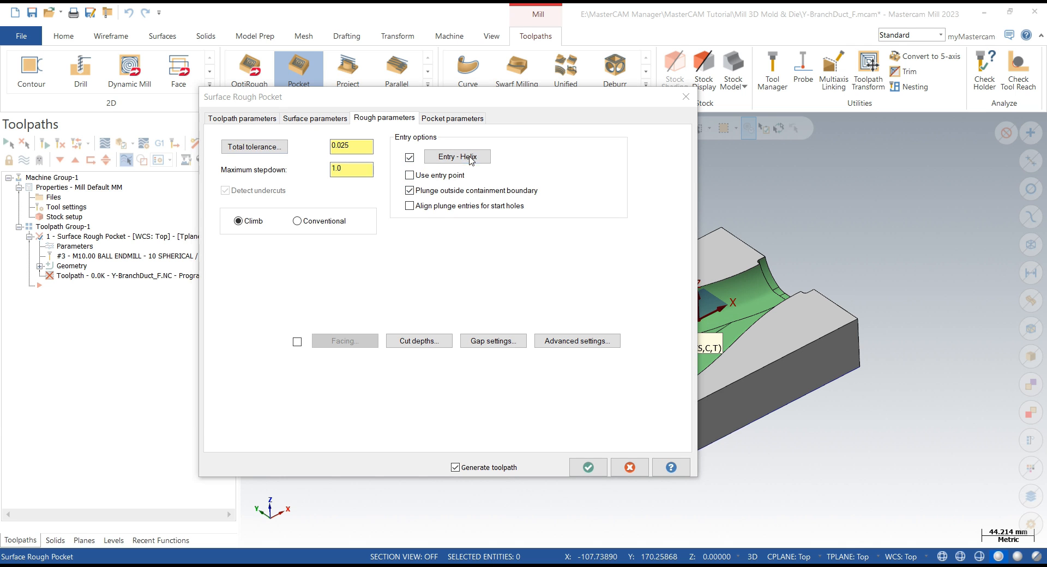
{"action": "left_click", "coordinate": [183, 285]}
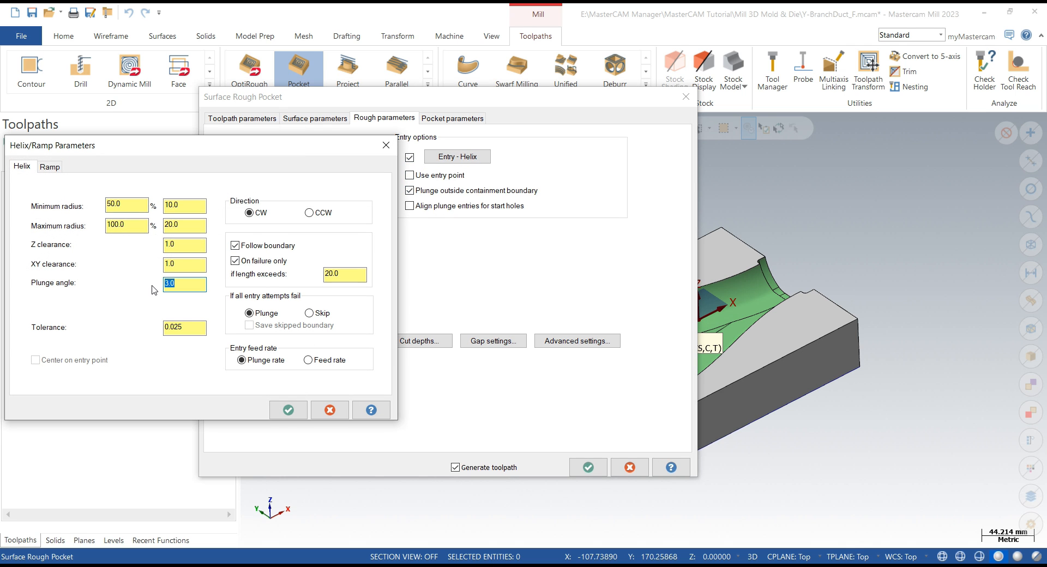
{"action": "left_click", "coordinate": [287, 410]}
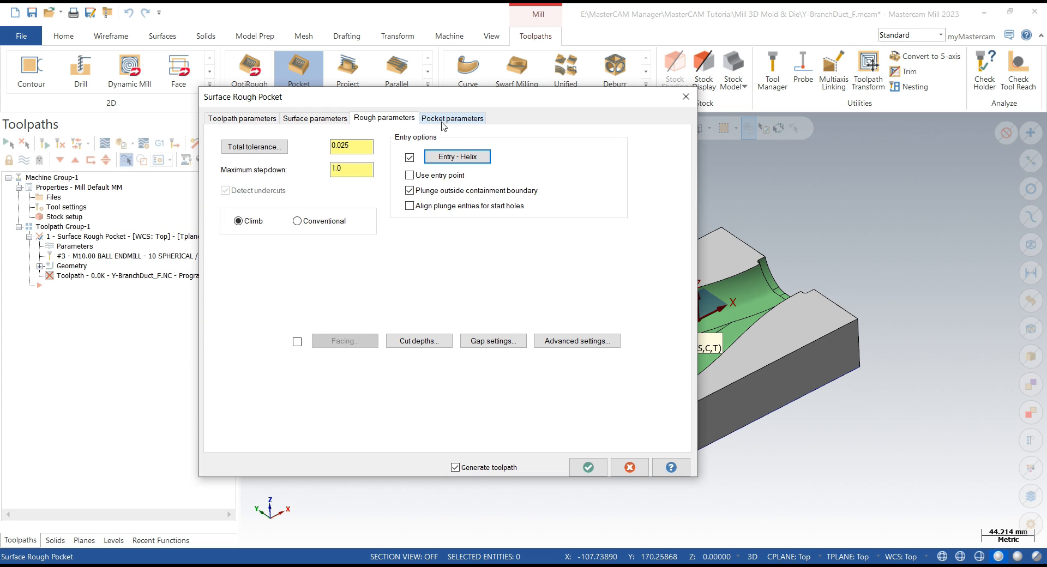
- Review the cut depths and advanced settings, and enable Optimize cut order in the gap settings
{"action": "left_click", "coordinate": [419, 341]}
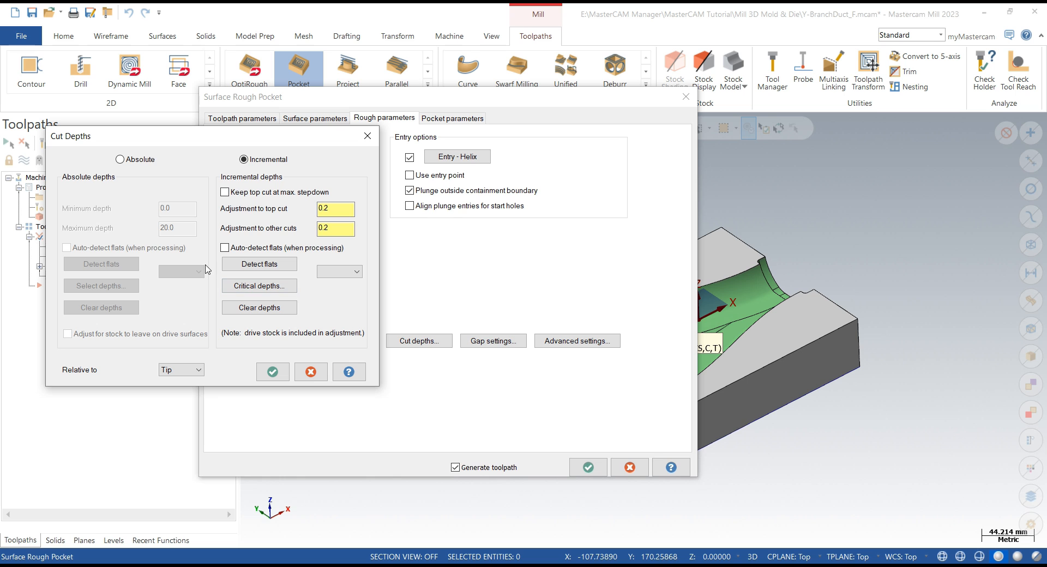
{"action": "left_click", "coordinate": [272, 371]}
{"action": "left_click", "coordinate": [480, 341]}
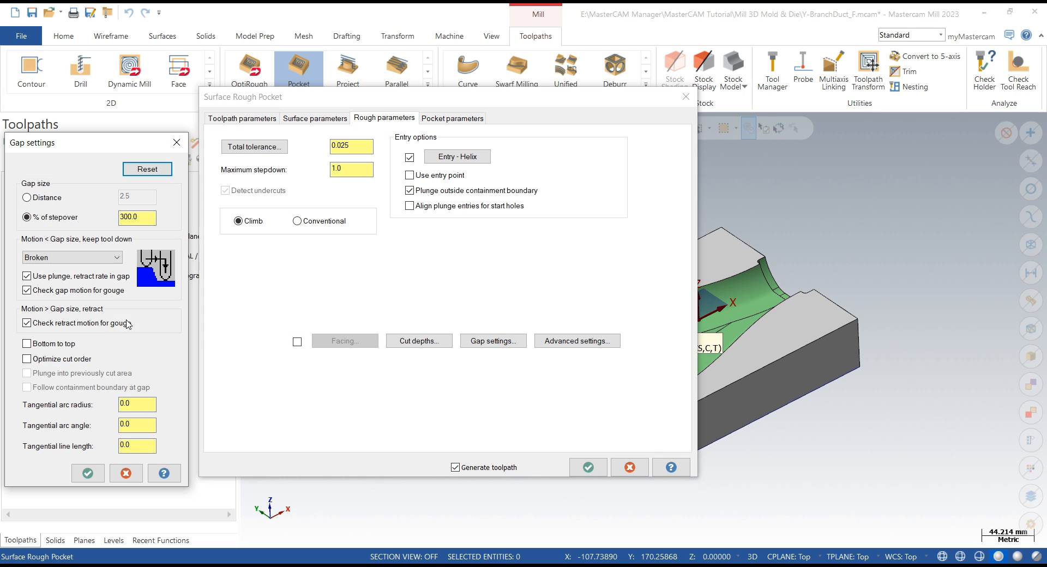
{"action": "left_click", "coordinate": [27, 358]}
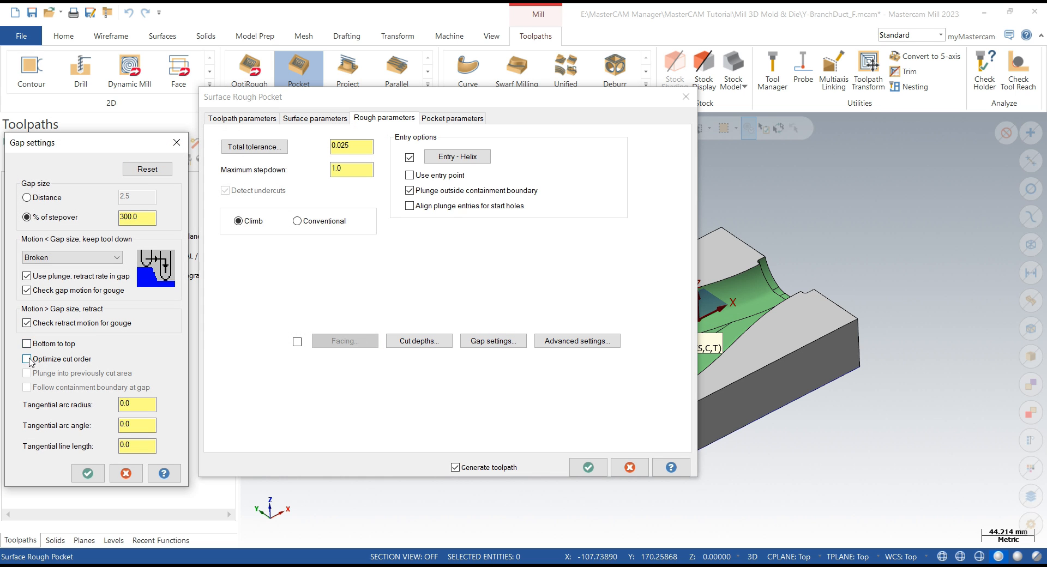
{"action": "left_click", "coordinate": [89, 474]}
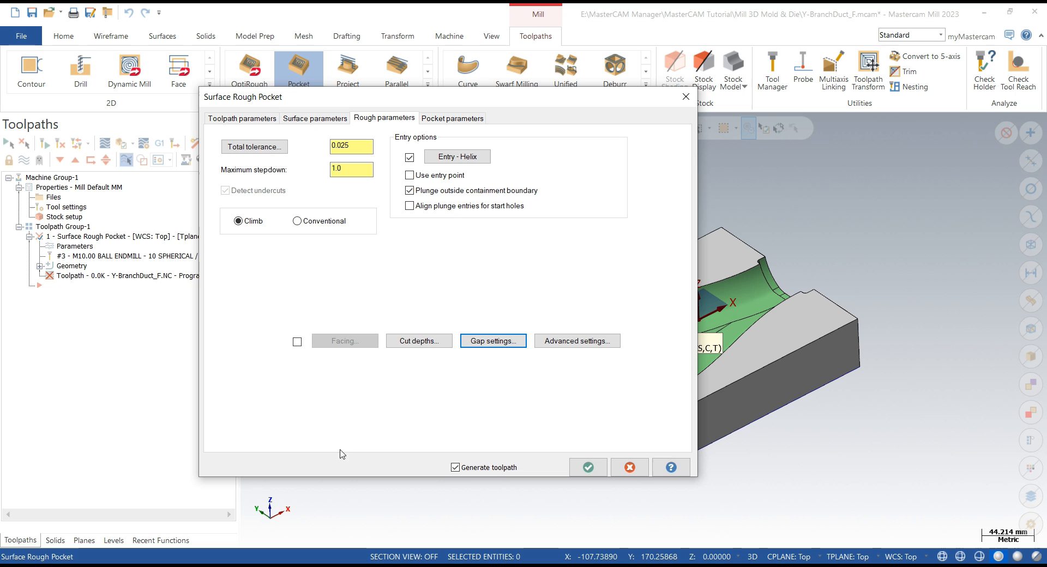
{"action": "left_click", "coordinate": [575, 342]}
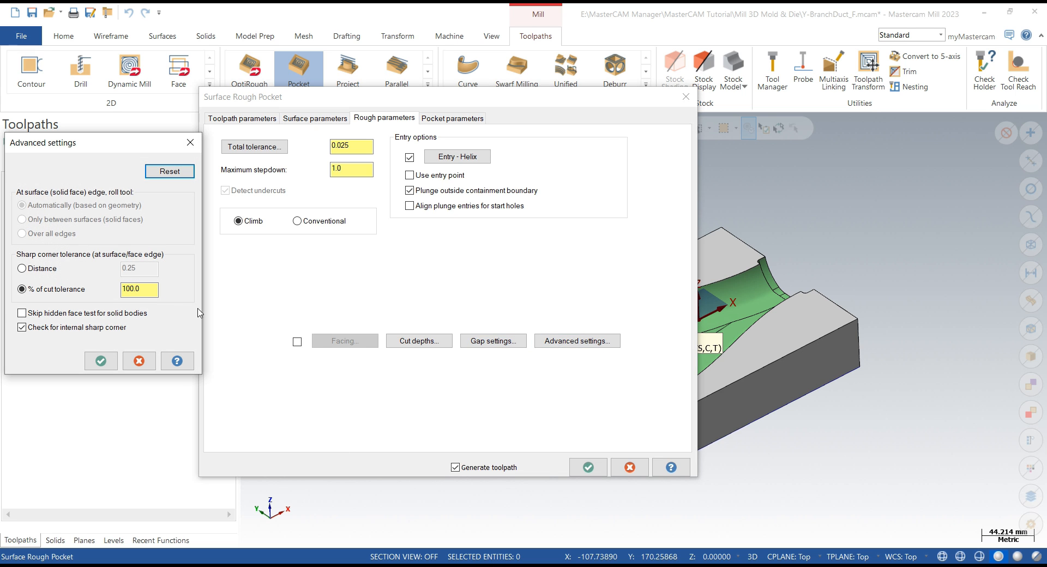
{"action": "left_click", "coordinate": [101, 360]}
- Turn off the finish pass in the pocket parameters, keeping High Speed cutting, and generate the toolpath
{"action": "left_click", "coordinate": [458, 119]}
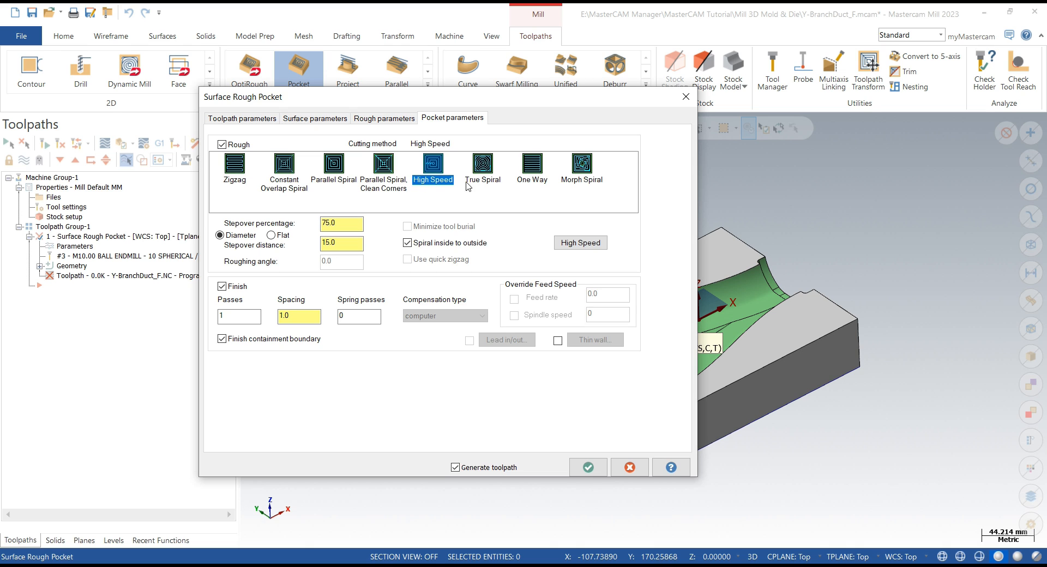
{"action": "left_click", "coordinate": [221, 286]}
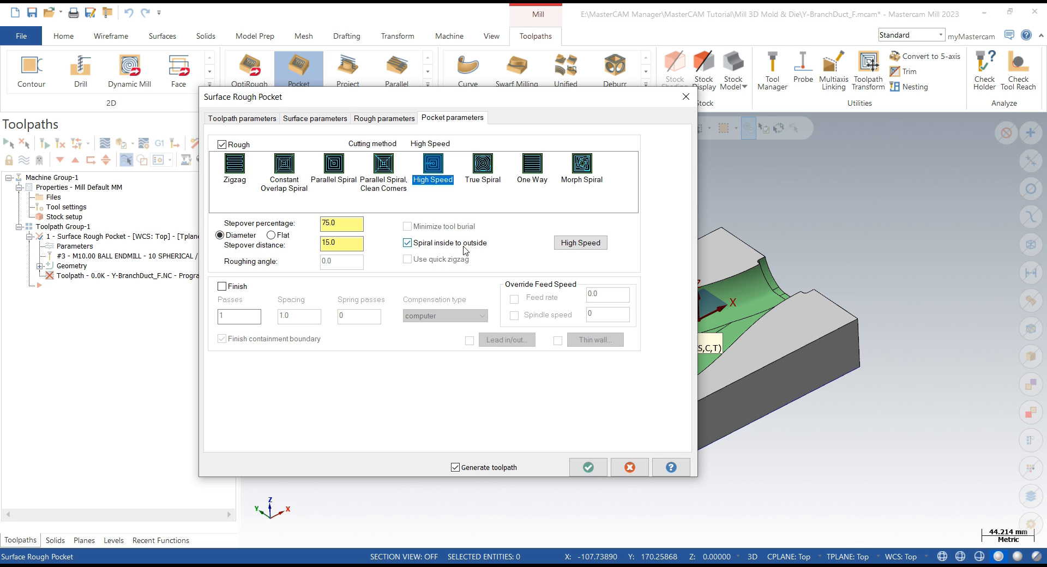
{"action": "left_click", "coordinate": [600, 468]}
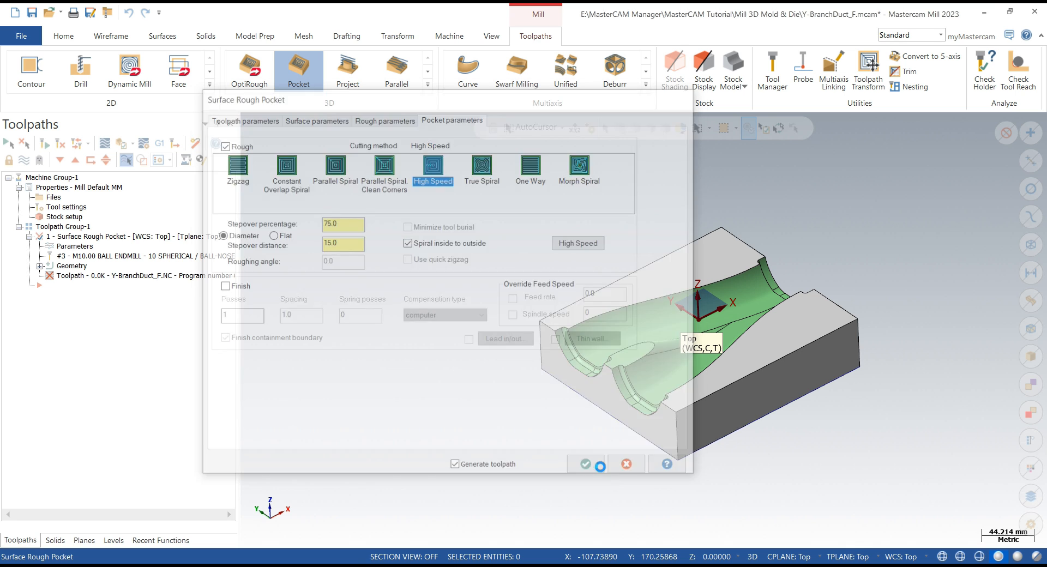
{"action": "left_click", "coordinate": [607, 321]}
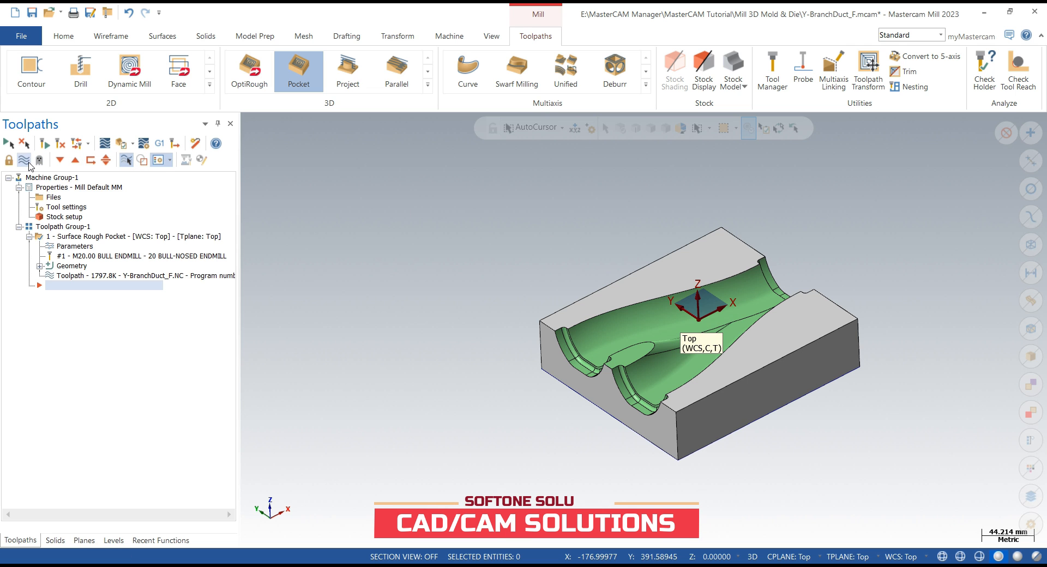
- Display the generated roughing toolpath and inspect it on the model
{"action": "left_click", "coordinate": [29, 163]}
{"action": "scroll", "coordinate": [747, 342], "scroll_direction": "up", "scroll_amount": 4}
{"action": "mouse_move", "coordinate": [745, 327]}
{"action": "middle_mouse_down"}
{"action": "mouse_move", "coordinate": [737, 345]}
{"action": "mouse_move", "coordinate": [751, 396]}
{"action": "mouse_move", "coordinate": [745, 311]}
{"action": "mouse_move", "coordinate": [719, 290]}
{"action": "mouse_move", "coordinate": [751, 327]}
{"action": "middle_mouse_up"}
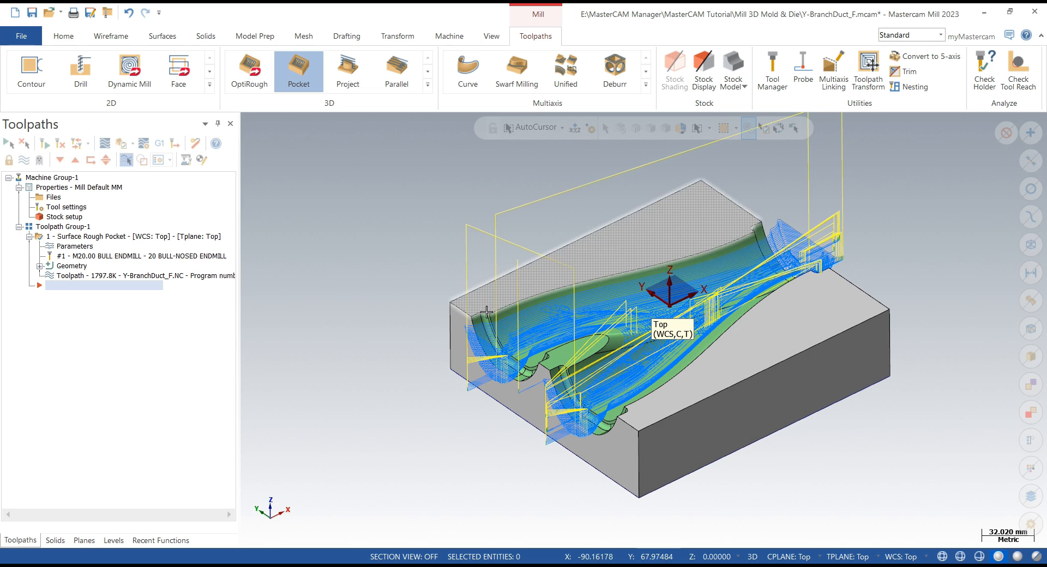
{"action": "scroll", "coordinate": [486, 312], "scroll_direction": "down", "scroll_amount": 2}
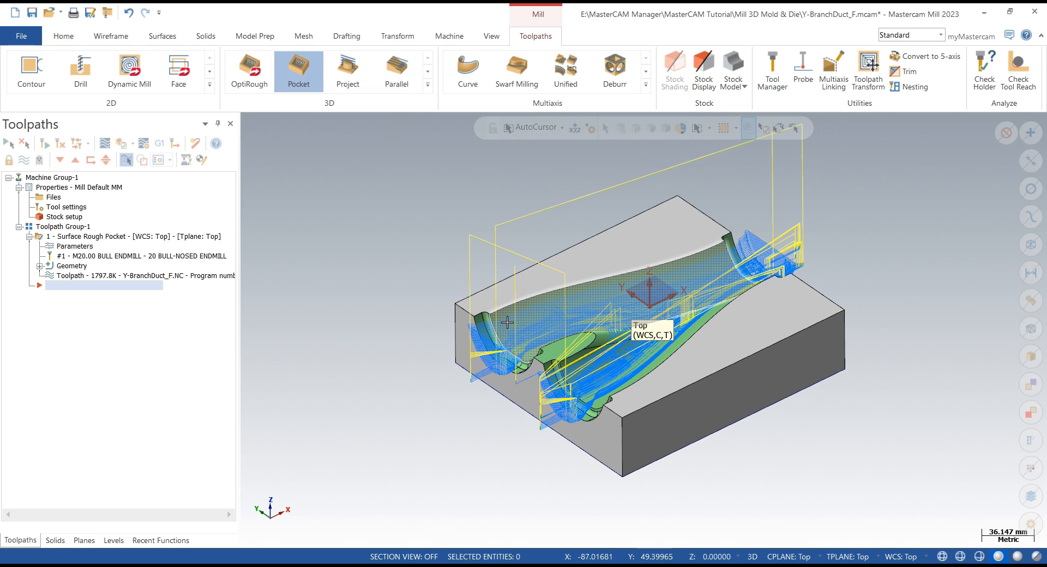
- Create a stock model from the stock setup, using the Surface Rough Pocket operation as its source
{"action": "left_click", "coordinate": [740, 74]}
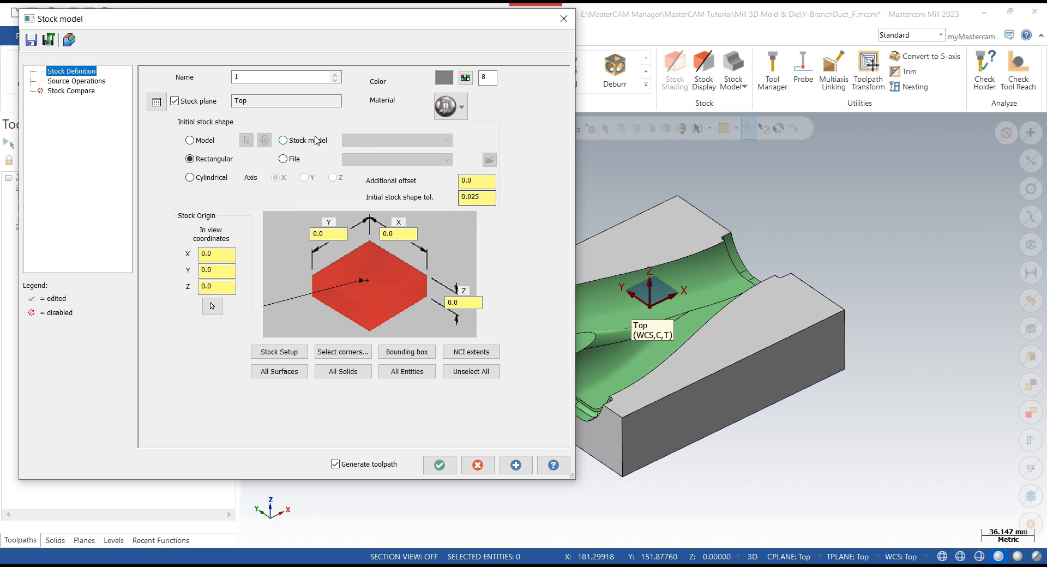
{"action": "left_click", "coordinate": [279, 352]}
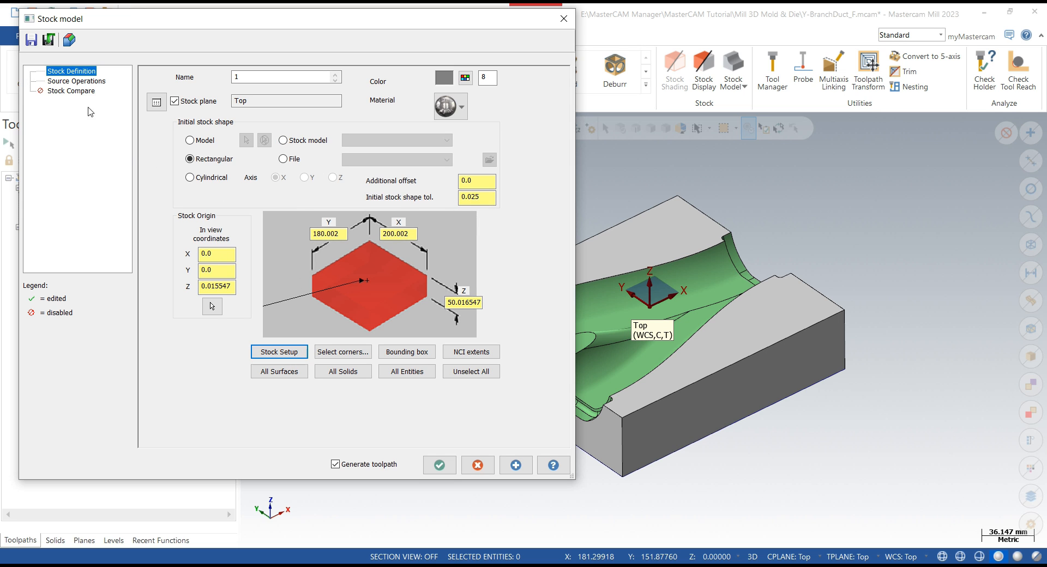
{"action": "left_click", "coordinate": [81, 82]}
{"action": "left_click", "coordinate": [330, 154]}
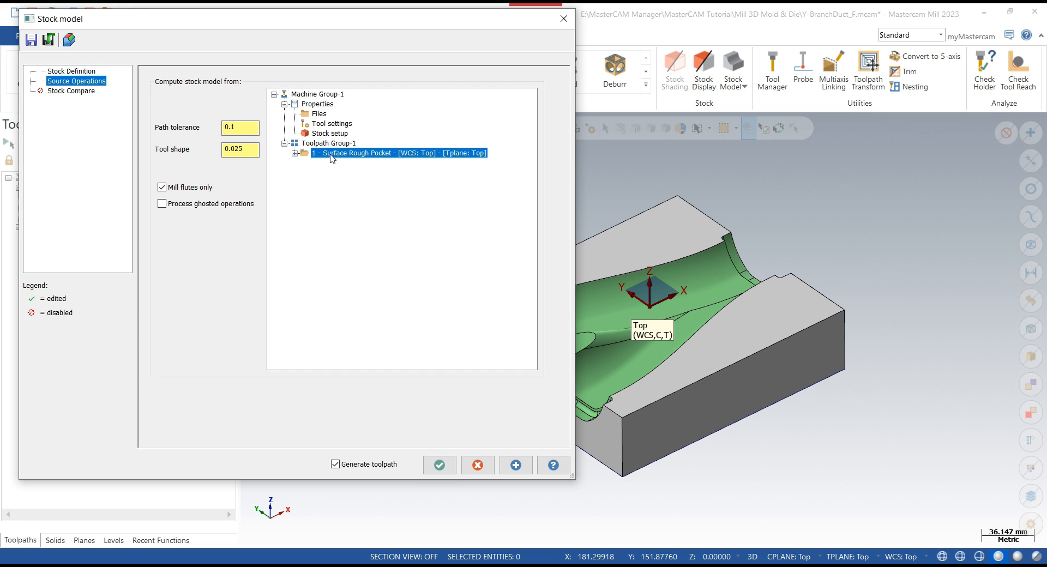
- Enable Stock Compare and window-select the whole part as the comparison part model
{"action": "left_click", "coordinate": [71, 92]}
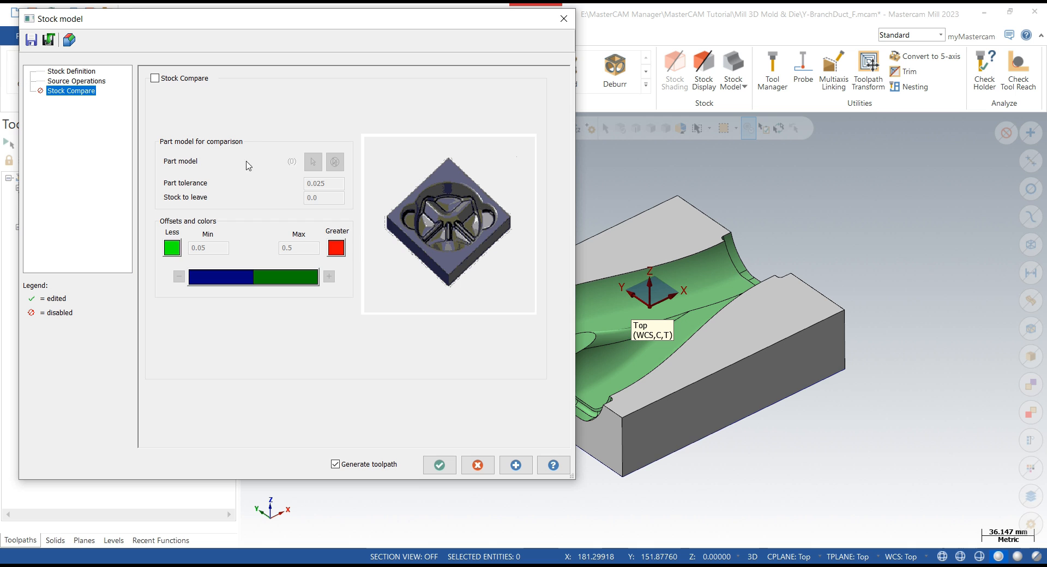
{"action": "left_click", "coordinate": [155, 78]}
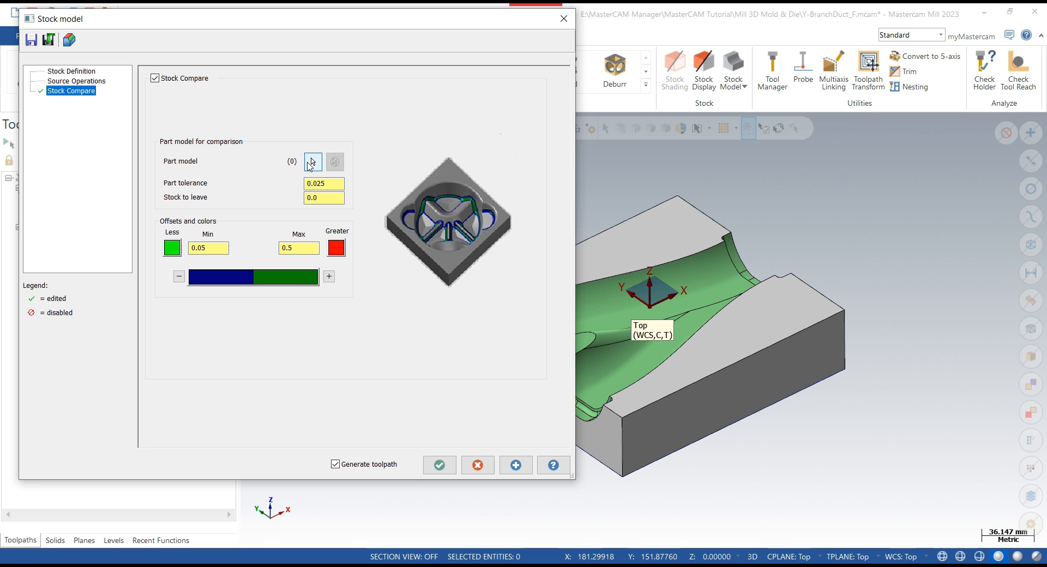
{"action": "left_click", "coordinate": [310, 162]}
{"action": "scroll", "coordinate": [818, 404], "scroll_direction": "down", "scroll_amount": 2}
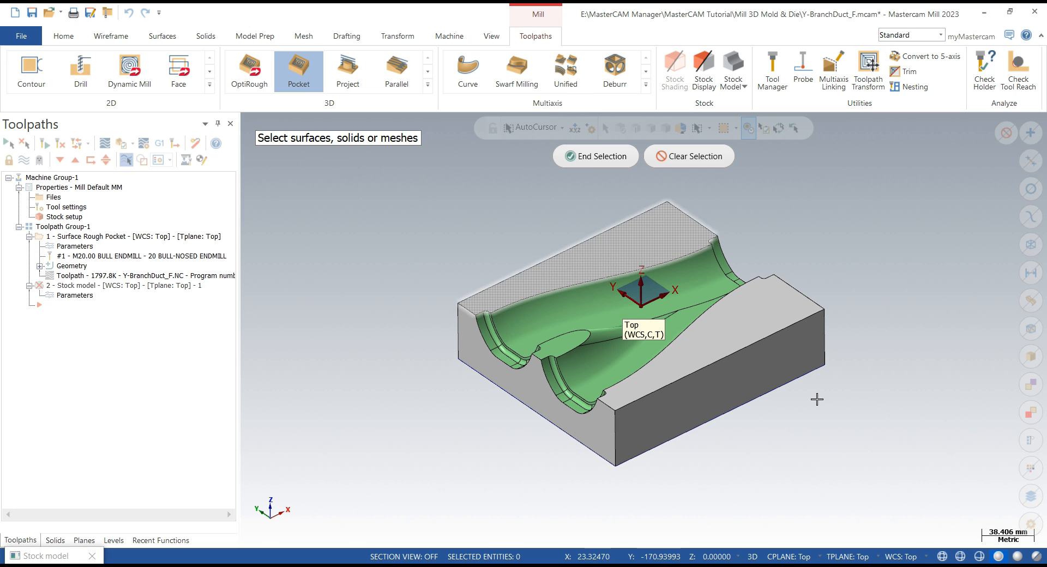
{"action": "scroll", "coordinate": [822, 408], "scroll_direction": "down", "scroll_amount": 3}
{"action": "scroll", "coordinate": [827, 414], "scroll_direction": "up", "scroll_amount": 1}
{"action": "middle_click_drag", "start_coordinate": [827, 413], "coordinate": [828, 410]}
{"action": "left_click_drag", "start_coordinate": [496, 205], "coordinate": [883, 470]}
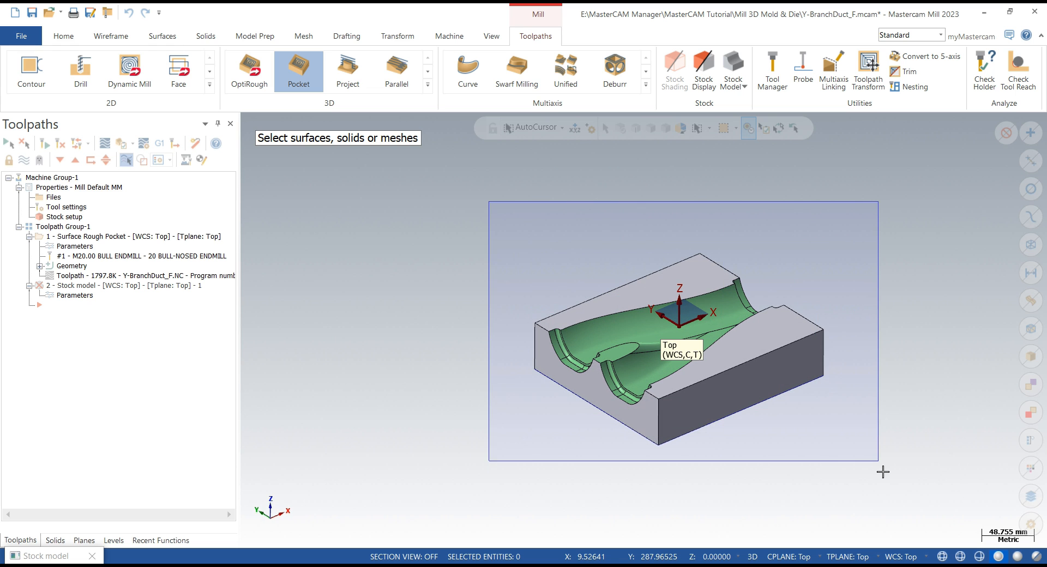
{"action": "left_click", "coordinate": [599, 157]}
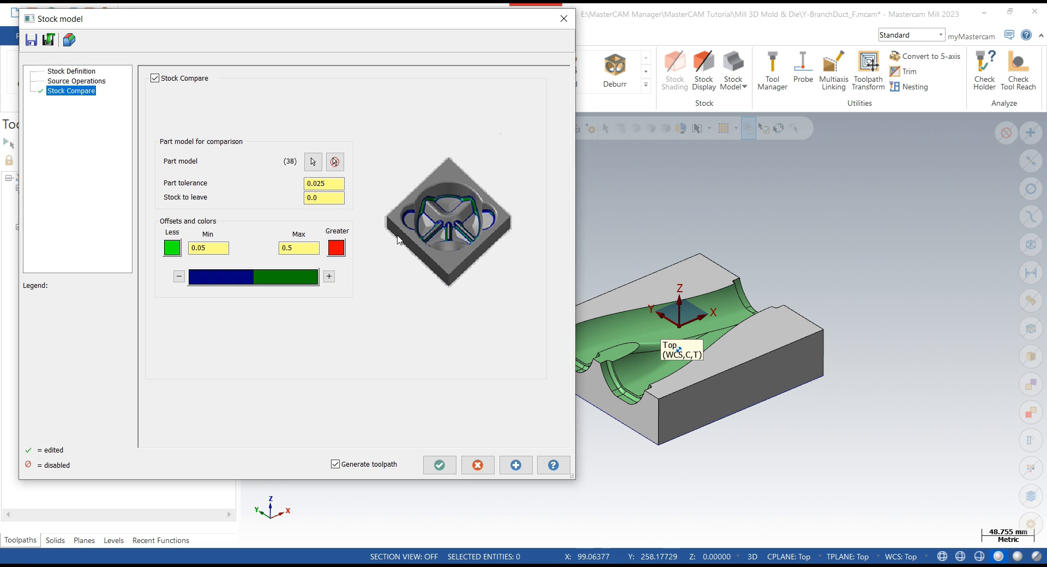
- Add a colour band to the comparison scale and set the part tolerance to 0.01
{"action": "left_click", "coordinate": [328, 277]}
{"action": "left_click", "coordinate": [328, 277]}
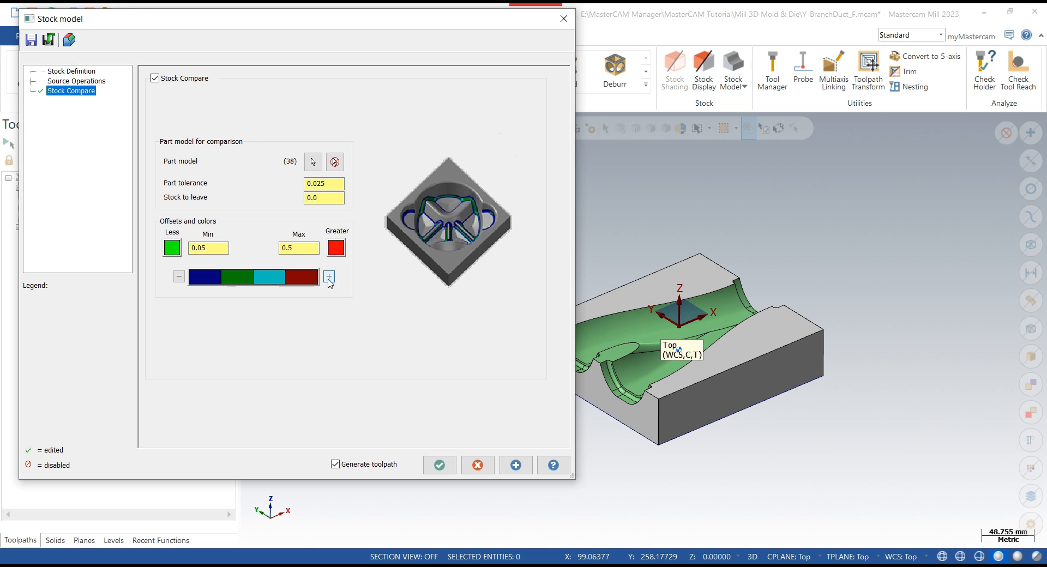
{"action": "left_click", "coordinate": [324, 183]}
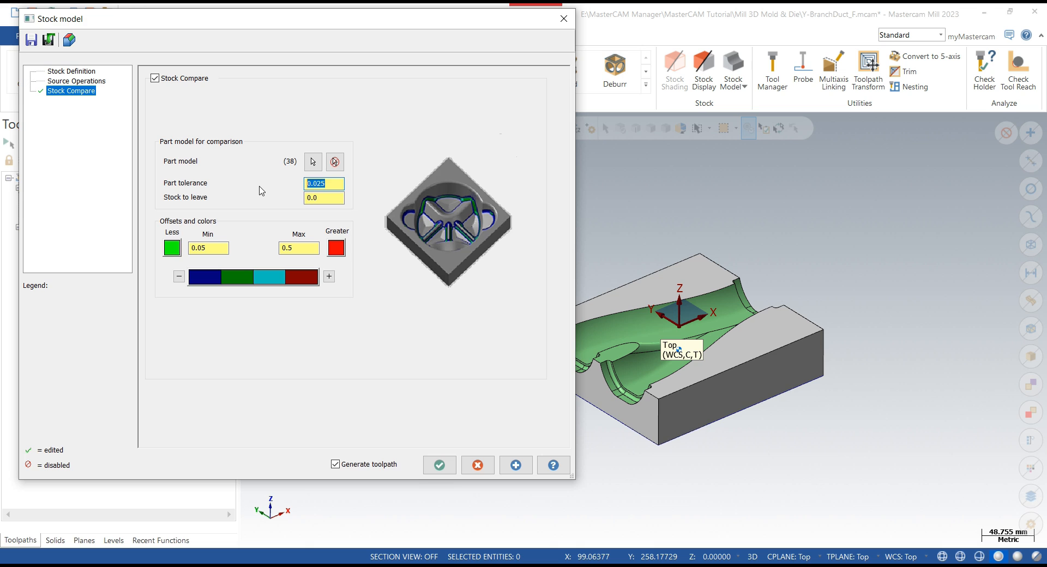
{"action": "left_click", "coordinate": [321, 198]}
{"action": "left_click", "coordinate": [323, 182]}
- Apply the stock model, inspect the stock comparison on the part, and accept it
{"action": "left_click", "coordinate": [516, 467]}
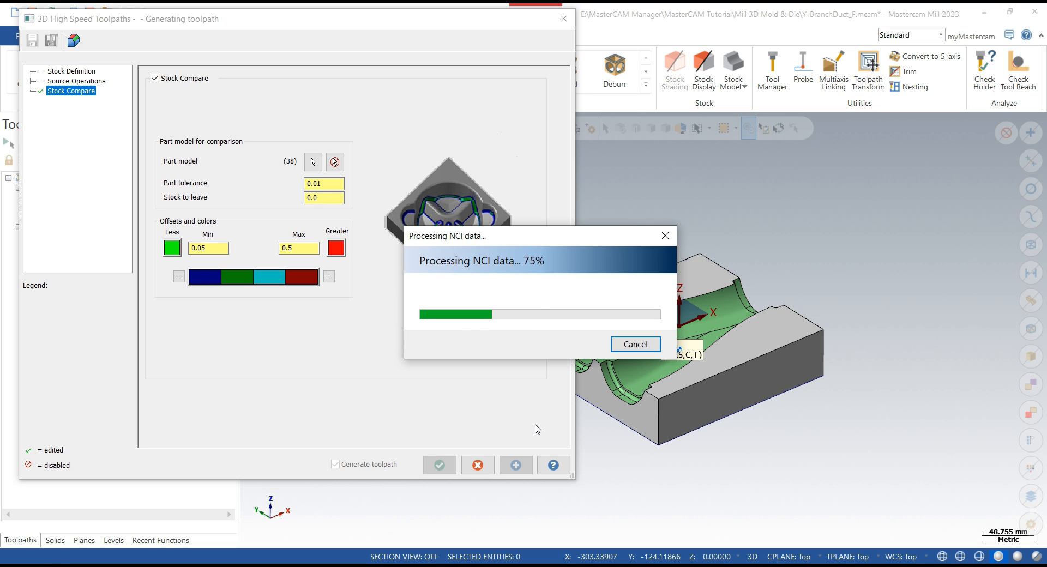
{"action": "scroll", "coordinate": [934, 418], "scroll_direction": "down", "scroll_amount": 4}
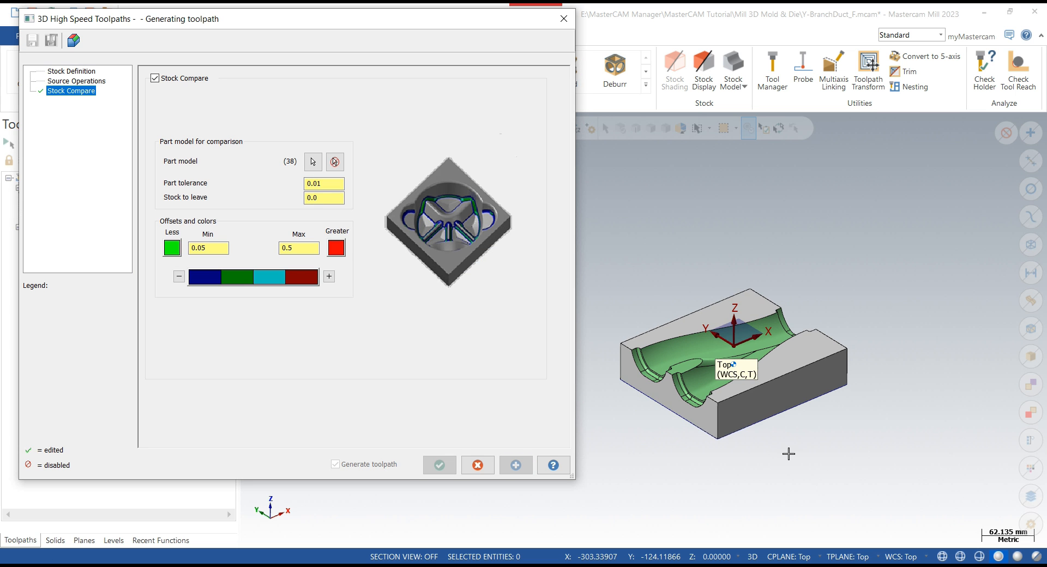
{"action": "scroll", "coordinate": [640, 472], "scroll_direction": "up", "scroll_amount": 6}
{"action": "middle_click_drag", "start_coordinate": [643, 461], "coordinate": [634, 463]}
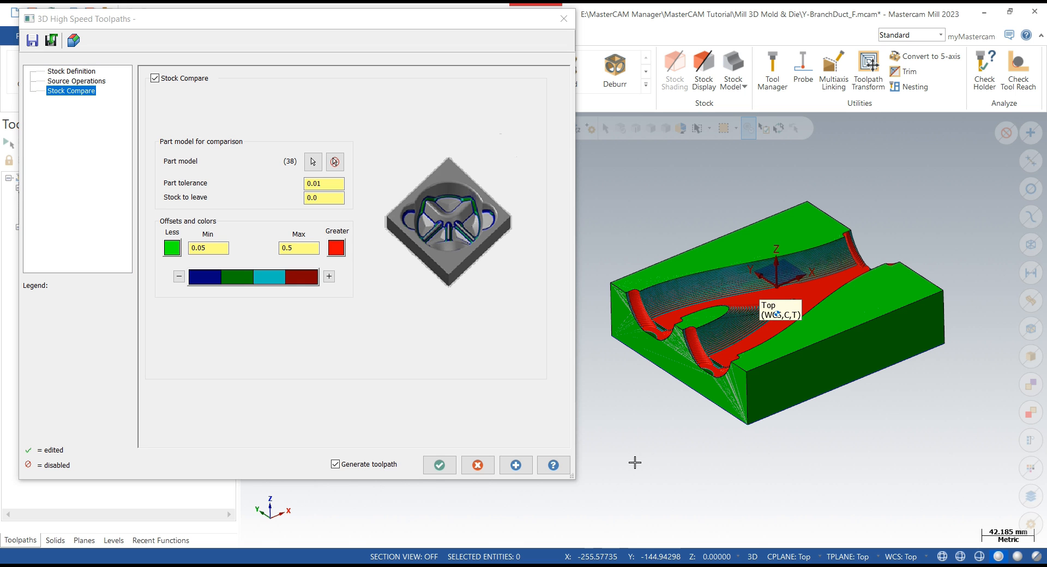
{"action": "scroll", "coordinate": [635, 462], "scroll_direction": "up", "scroll_amount": 2}
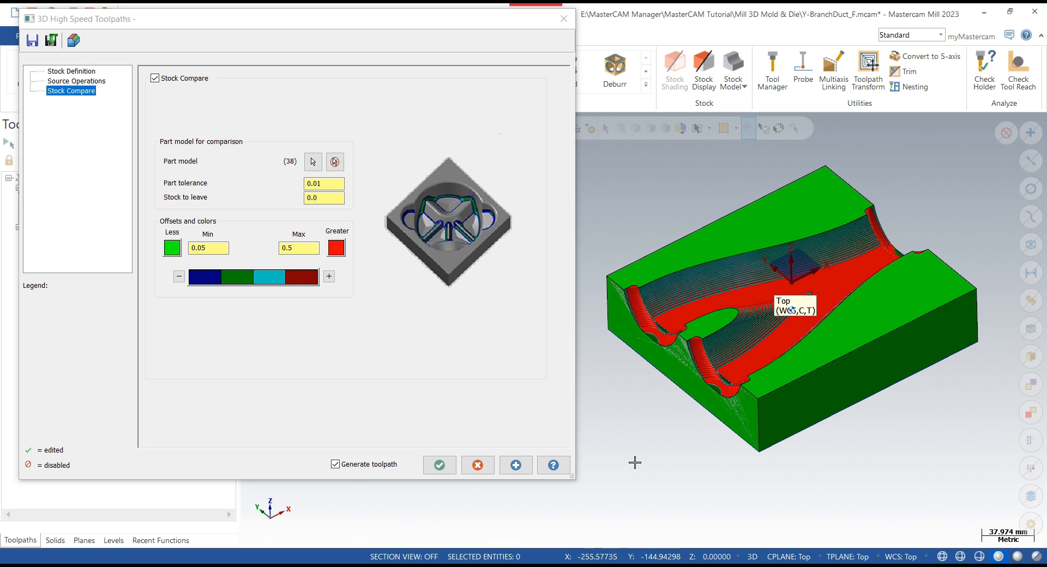
{"action": "left_click", "coordinate": [446, 474]}
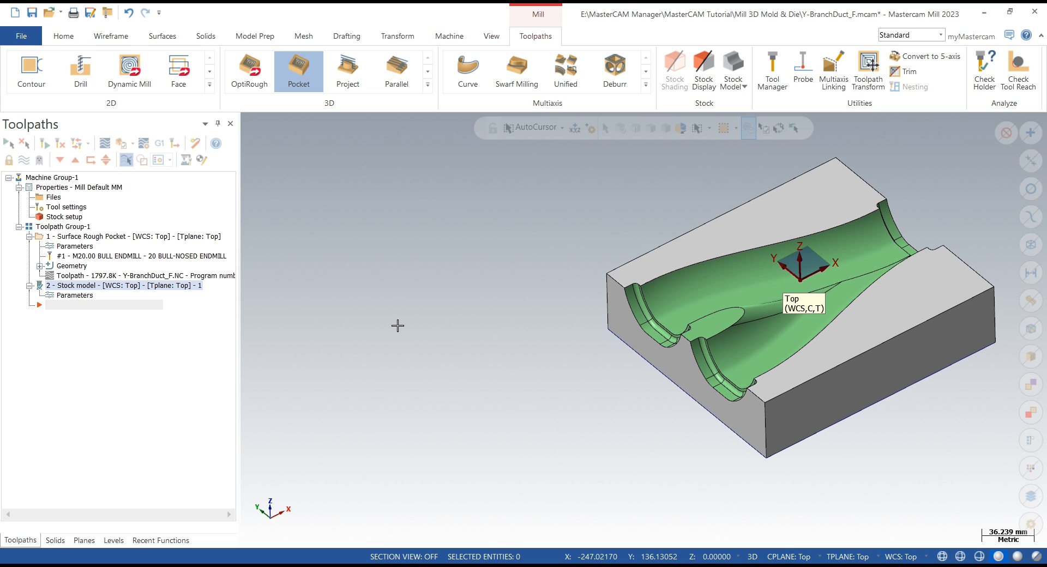
- Start a Raster finishing toolpath and set the machining geometry's wall stock to 0.1
{"action": "scroll", "coordinate": [398, 325], "scroll_direction": "down", "scroll_amount": 2}
{"action": "scroll", "coordinate": [928, 406], "scroll_direction": "up", "scroll_amount": 3}
{"action": "middle_click_drag", "start_coordinate": [927, 381], "coordinate": [467, 103]}
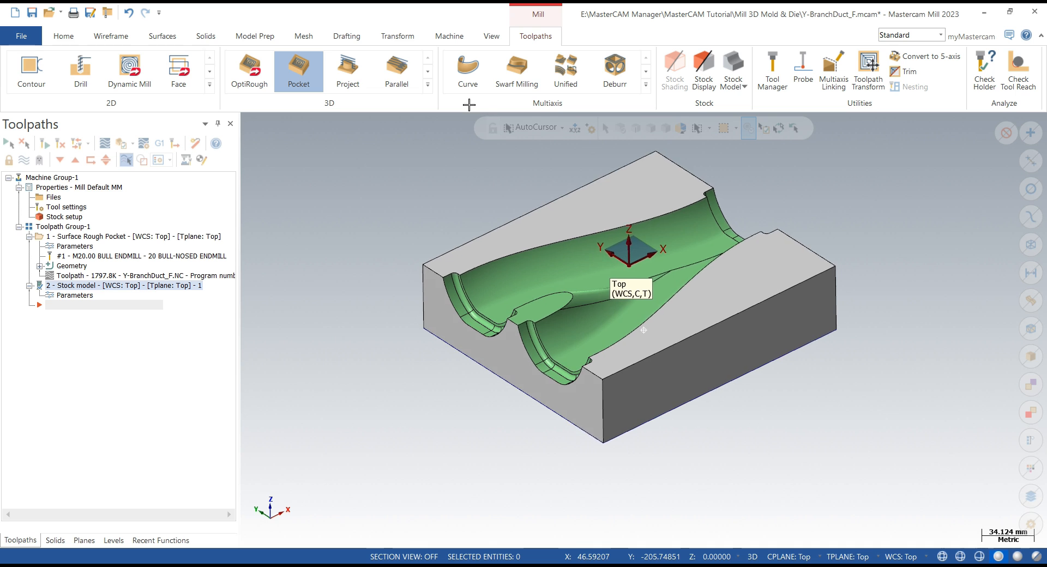
{"action": "left_click", "coordinate": [427, 87]}
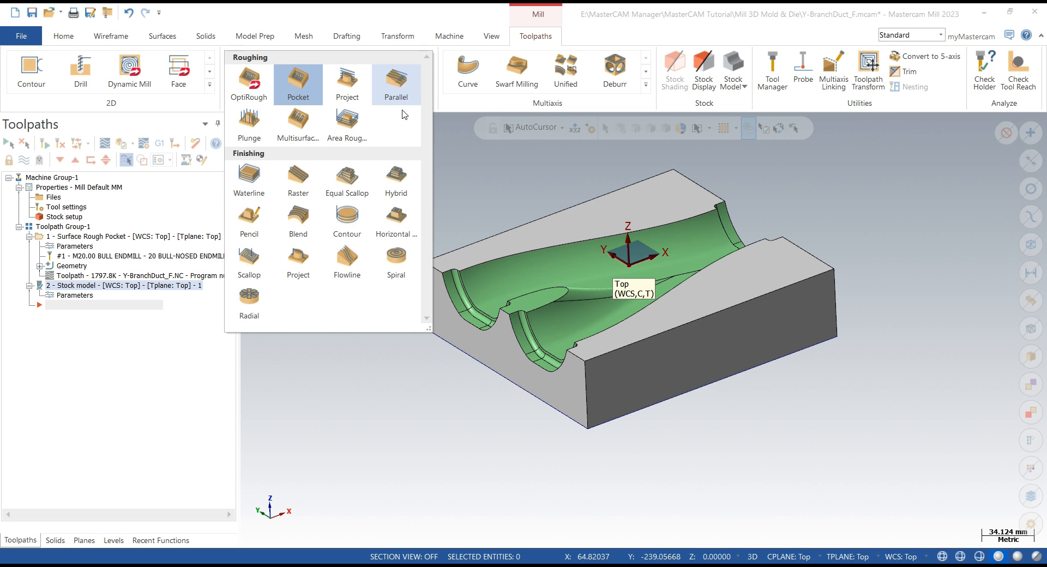
{"action": "left_click", "coordinate": [298, 180]}
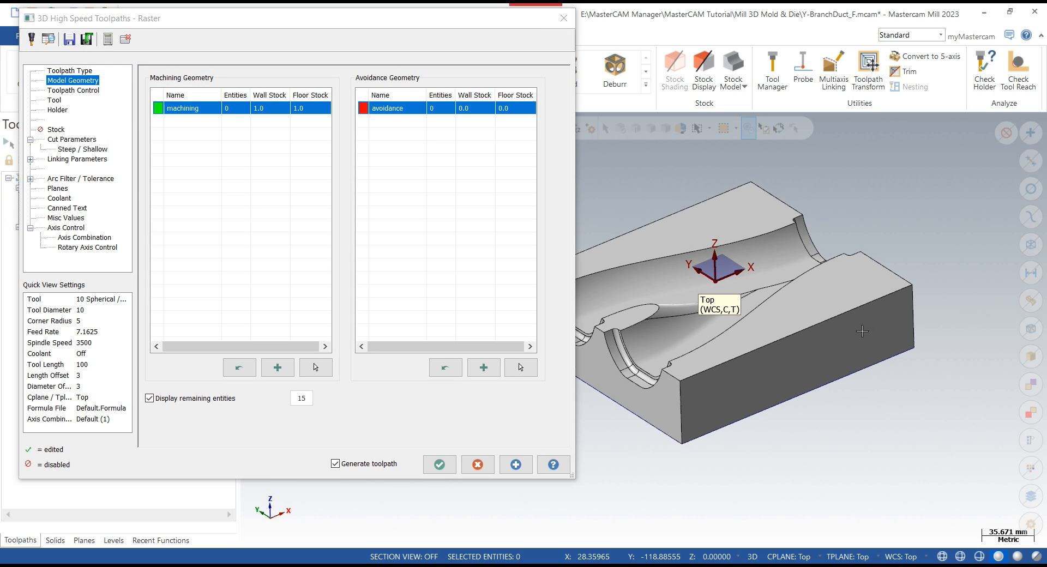
{"action": "double_click", "coordinate": [263, 111]}
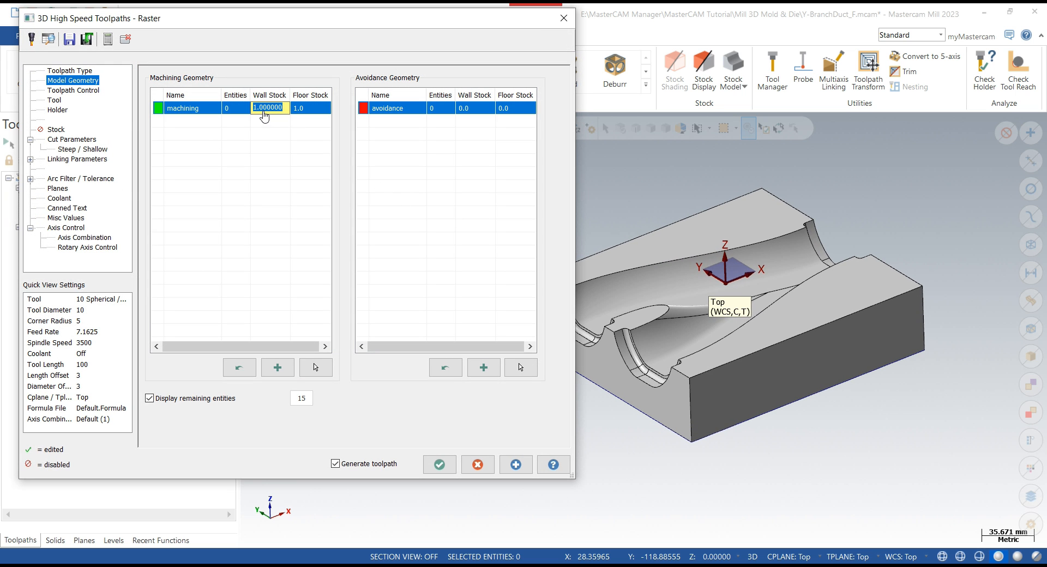
{"action": "type", "text": "0.1"}
{"action": "left_click", "coordinate": [300, 113]}
{"action": "left_click", "coordinate": [301, 113]}
- Select the duct cavity faces as the Raster toolpath's machining geometry
{"action": "left_click", "coordinate": [315, 366]}
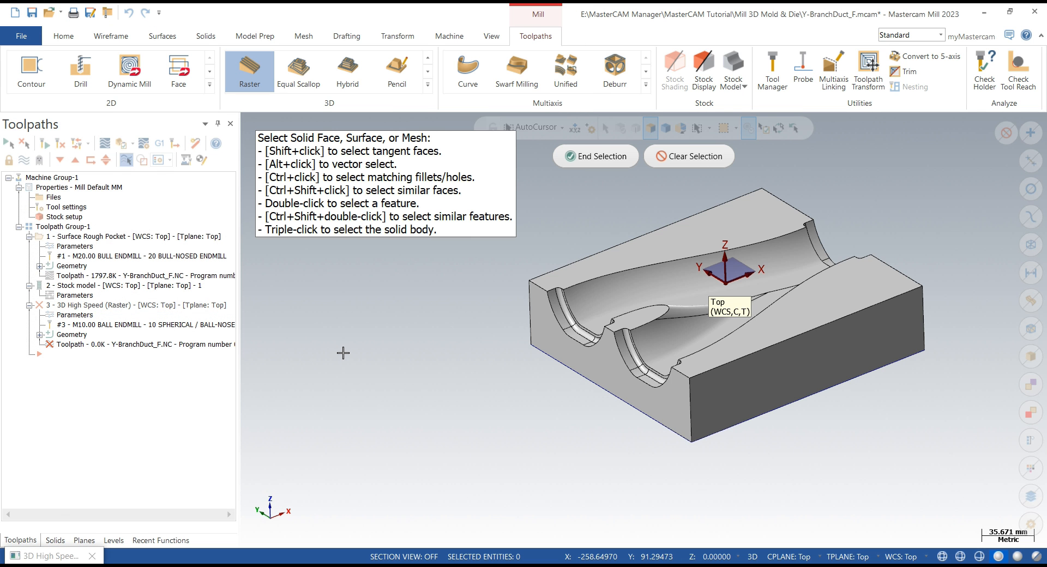
{"action": "middle_click_drag", "start_coordinate": [411, 299], "coordinate": [407, 341]}
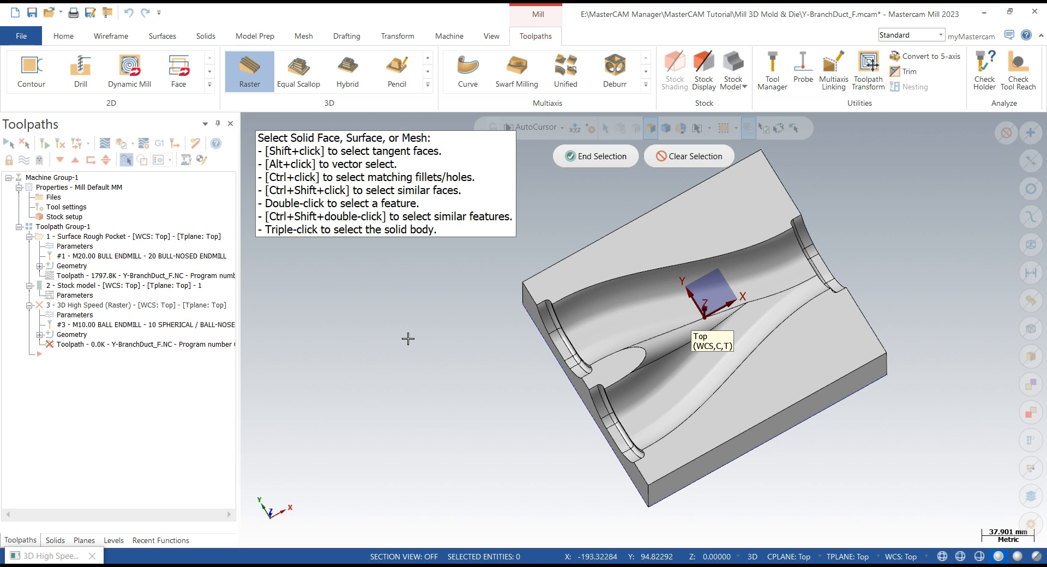
{"action": "right_click", "coordinate": [407, 338]}
{"action": "left_click", "coordinate": [430, 474]}
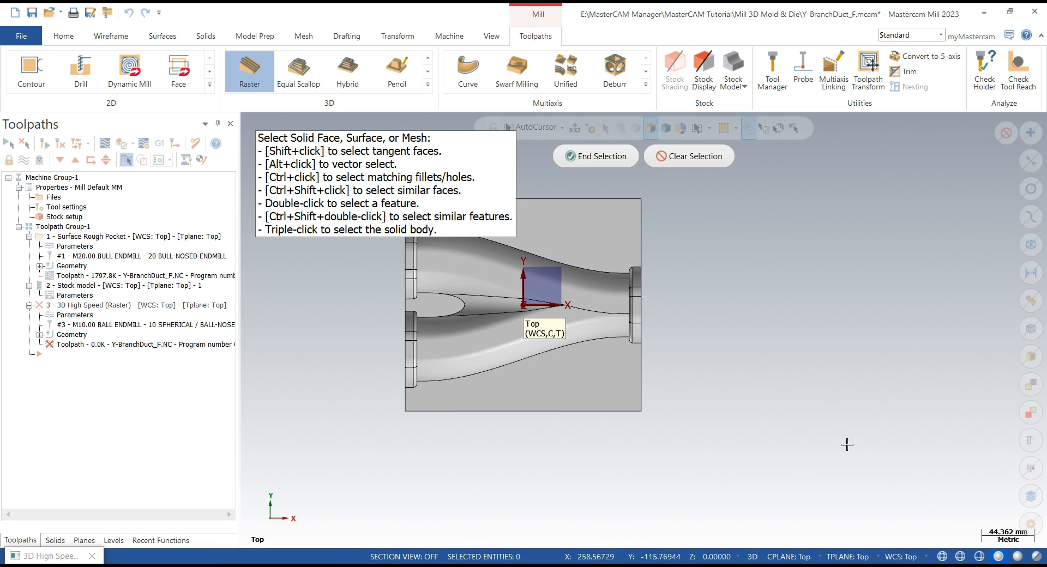
{"action": "scroll", "coordinate": [867, 452], "scroll_direction": "down", "scroll_amount": 4}
{"action": "scroll", "coordinate": [495, 331], "scroll_direction": "up", "scroll_amount": 2}
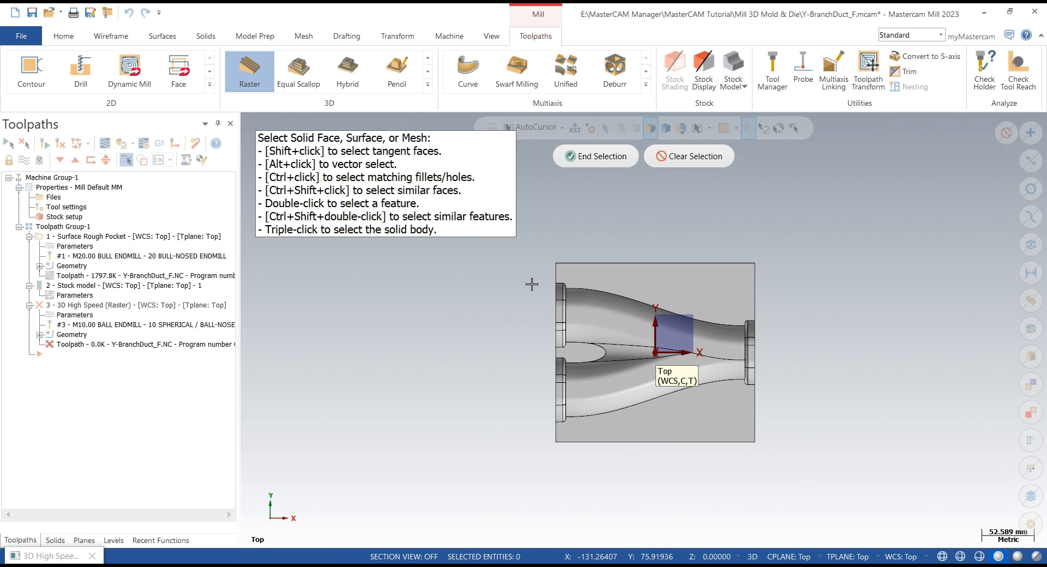
{"action": "left_click_drag", "start_coordinate": [531, 284], "coordinate": [792, 430]}
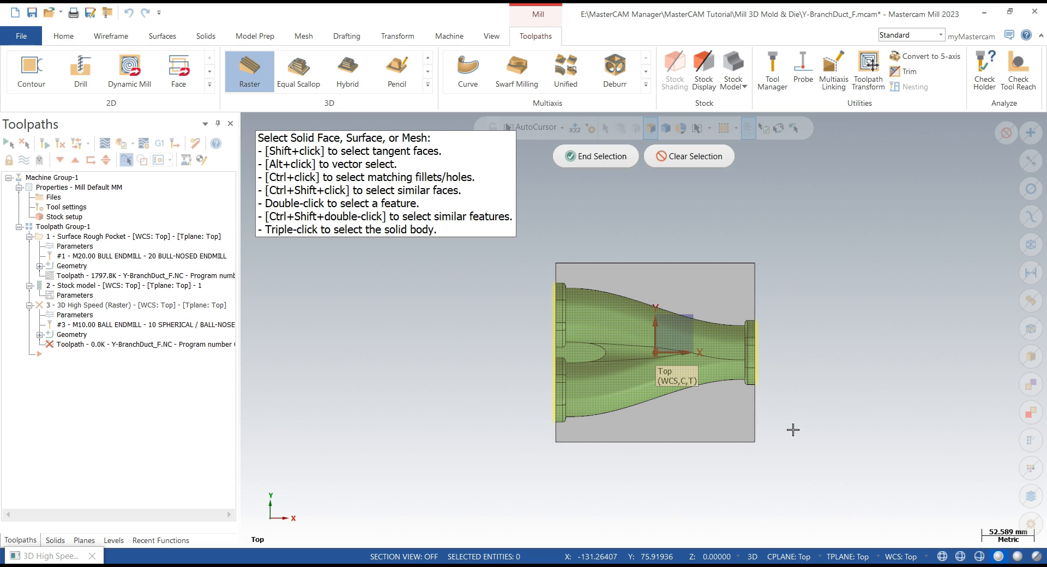
{"action": "middle_click_drag", "start_coordinate": [649, 455], "coordinate": [704, 406]}
{"action": "scroll", "coordinate": [562, 329], "scroll_direction": "up", "scroll_amount": 1}
{"action": "left_click", "coordinate": [566, 333]}
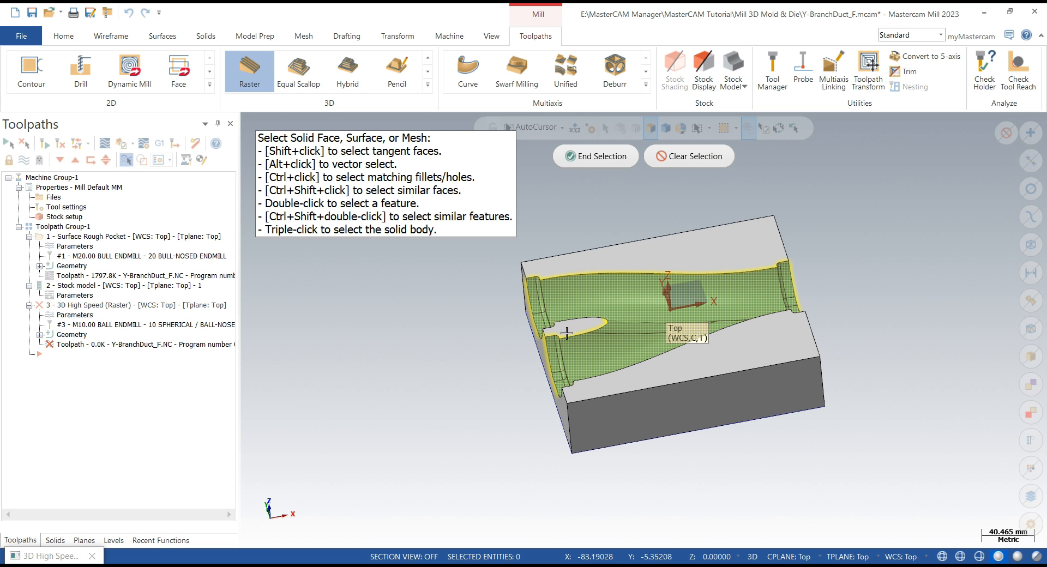
{"action": "middle_click_drag", "start_coordinate": [422, 369], "coordinate": [567, 198]}
{"action": "left_click", "coordinate": [586, 157]}
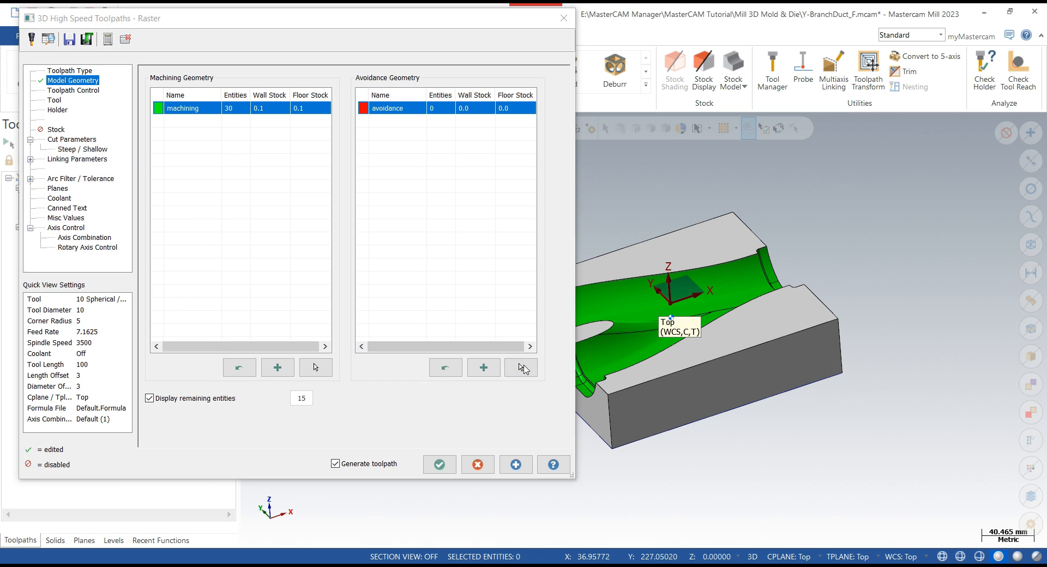
- Select the top face and outer side faces of the block as avoidance geometry
{"action": "left_click", "coordinate": [521, 367]}
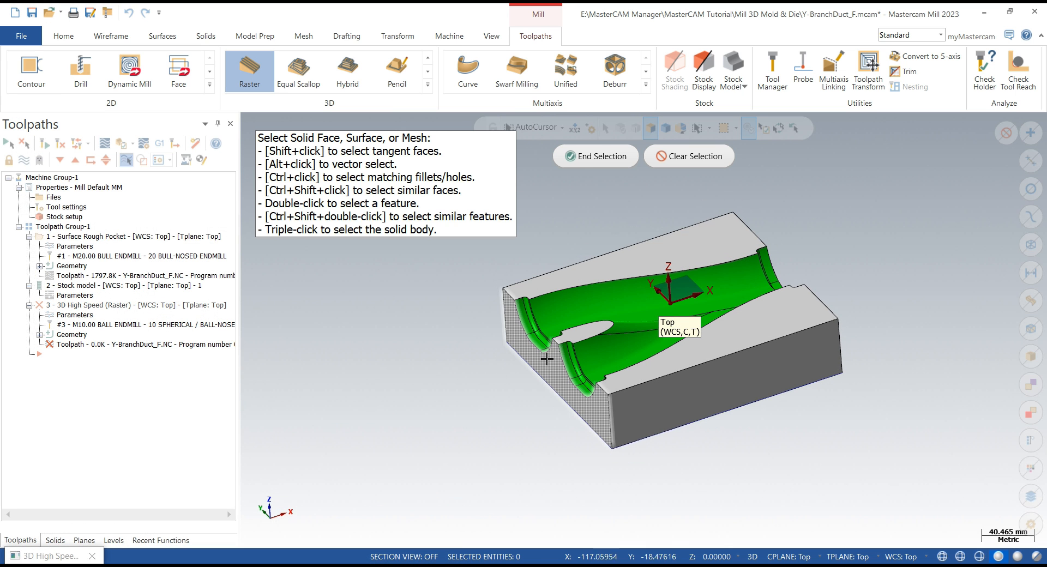
{"action": "left_click", "coordinate": [648, 267]}
{"action": "left_click", "coordinate": [754, 317]}
{"action": "mouse_move", "coordinate": [830, 293]}
{"action": "middle_mouse_down"}
{"action": "mouse_move", "coordinate": [777, 309]}
{"action": "mouse_move", "coordinate": [774, 322]}
{"action": "mouse_move", "coordinate": [813, 357]}
{"action": "middle_mouse_up"}
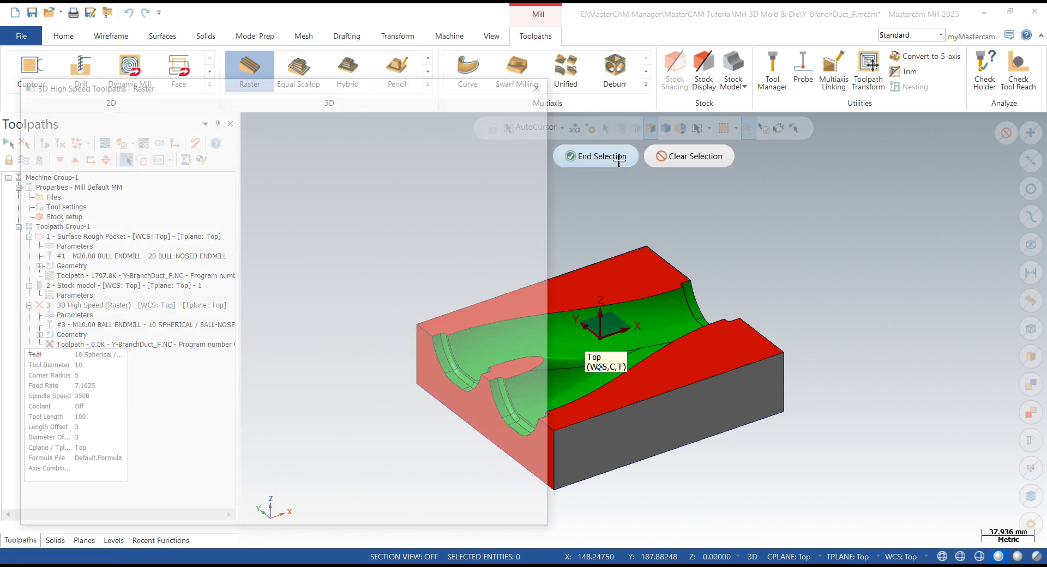
{"action": "left_click", "coordinate": [620, 162]}
- Choose the 14 mm spherical ball-nosed endmill as the tool for the raster toolpath
{"action": "left_click", "coordinate": [75, 91]}
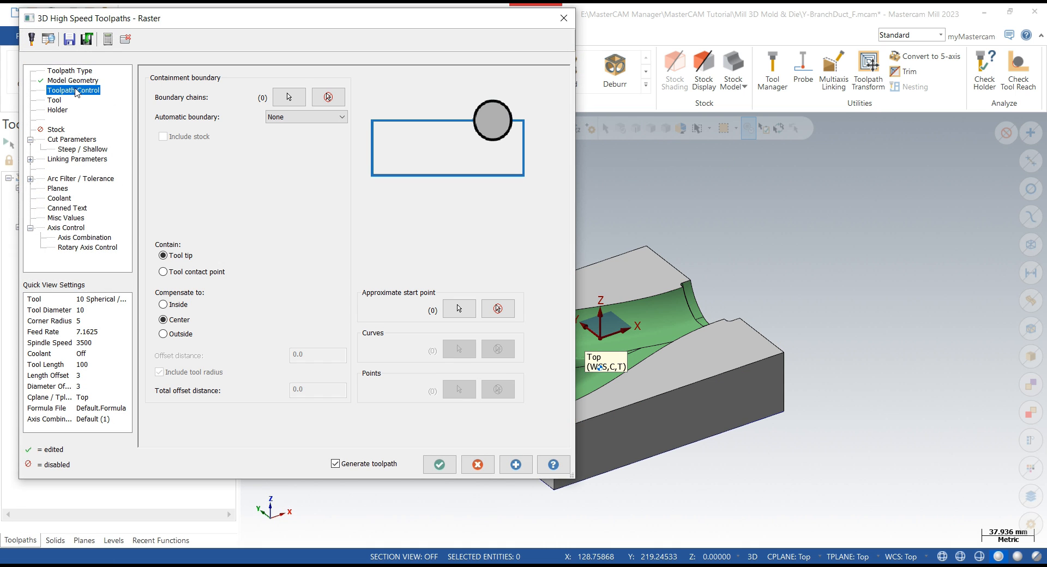
{"action": "scroll", "coordinate": [853, 303], "scroll_direction": "down", "scroll_amount": 5}
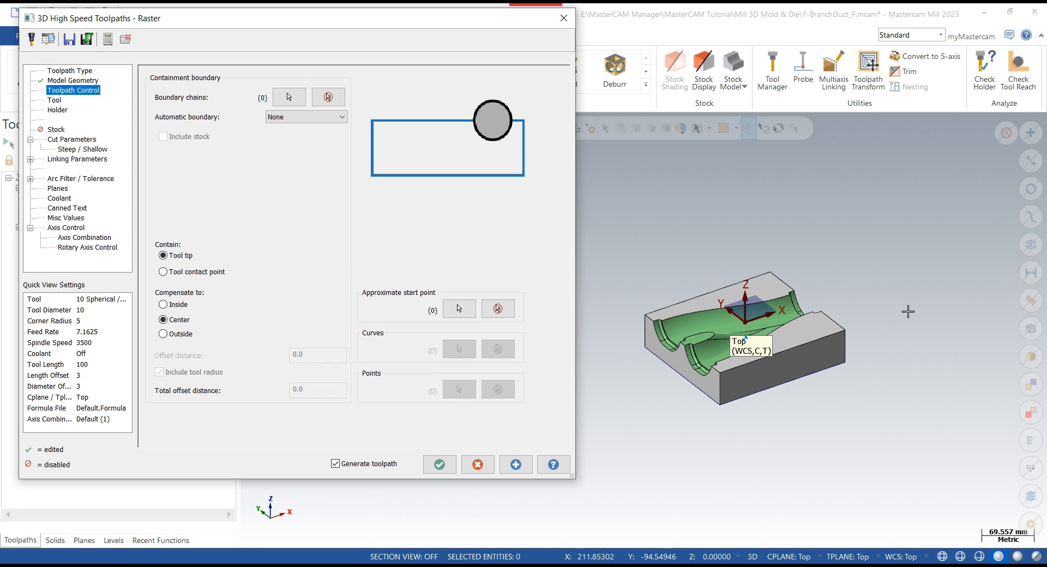
{"action": "scroll", "coordinate": [706, 314], "scroll_direction": "up", "scroll_amount": 8}
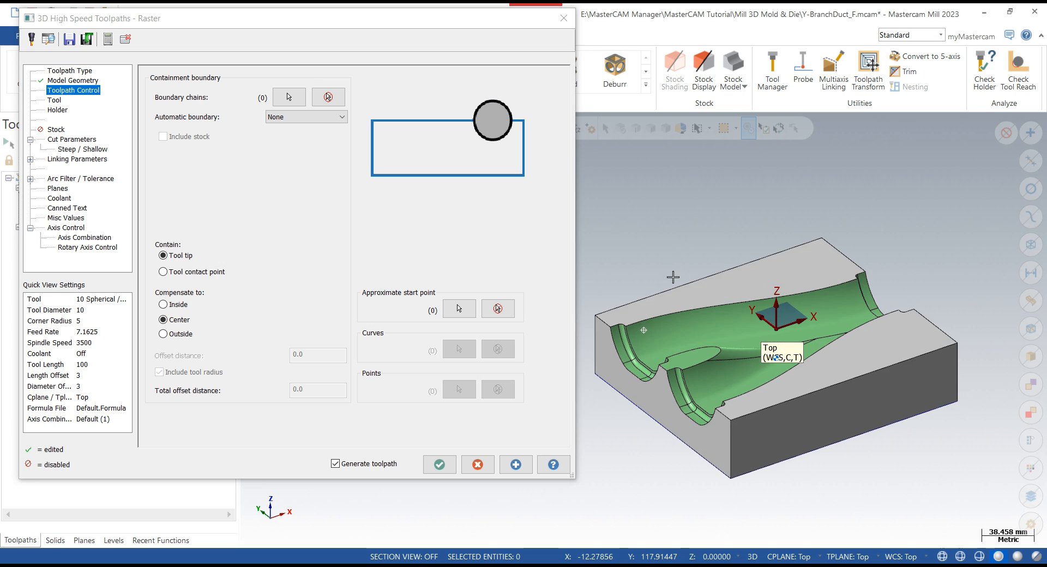
{"action": "middle_click_drag", "start_coordinate": [673, 278], "coordinate": [674, 308]}
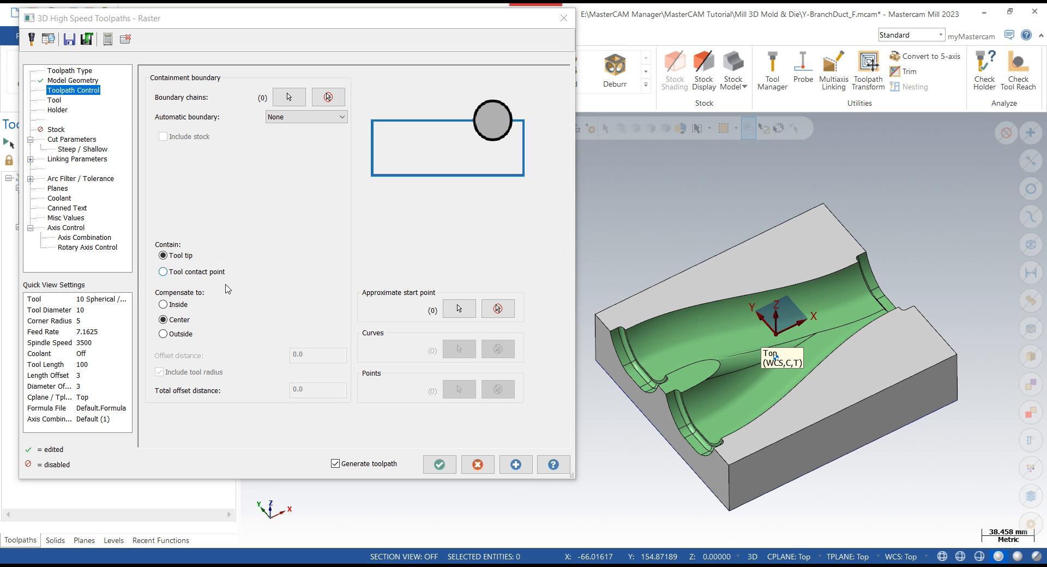
{"action": "left_click", "coordinate": [55, 100]}
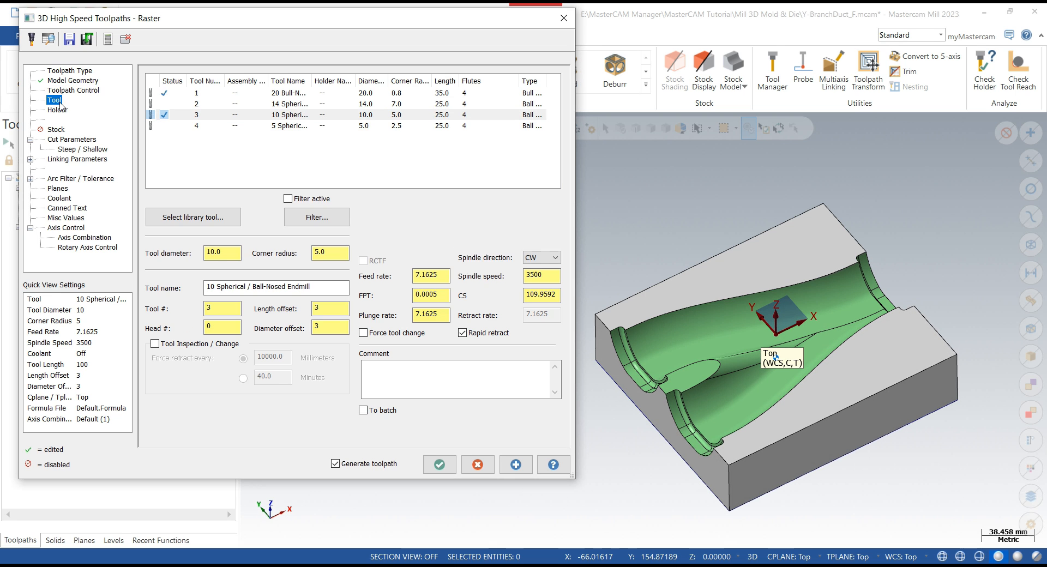
{"action": "left_click", "coordinate": [284, 104]}
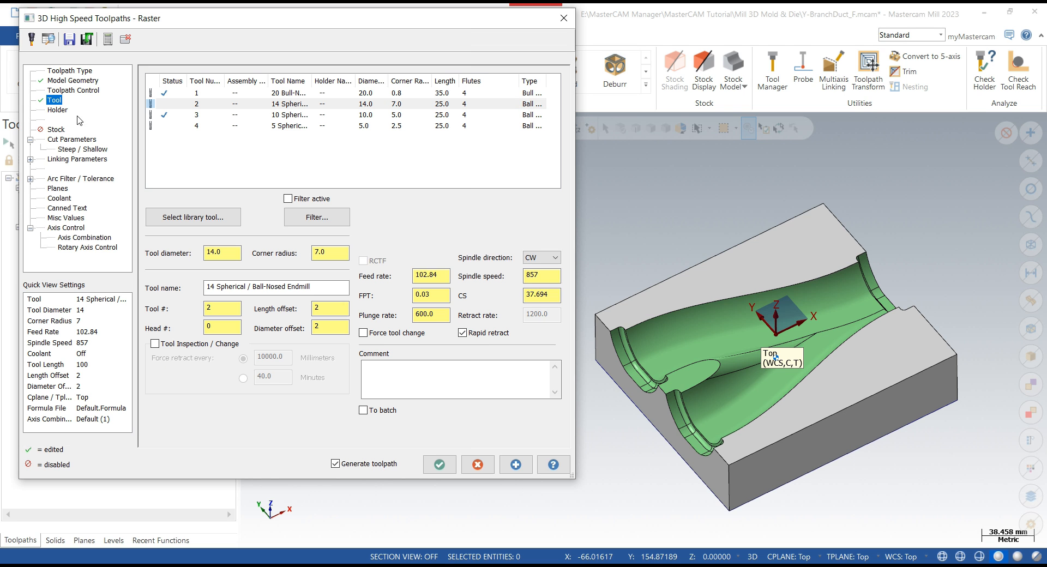
{"action": "left_click", "coordinate": [301, 108]}
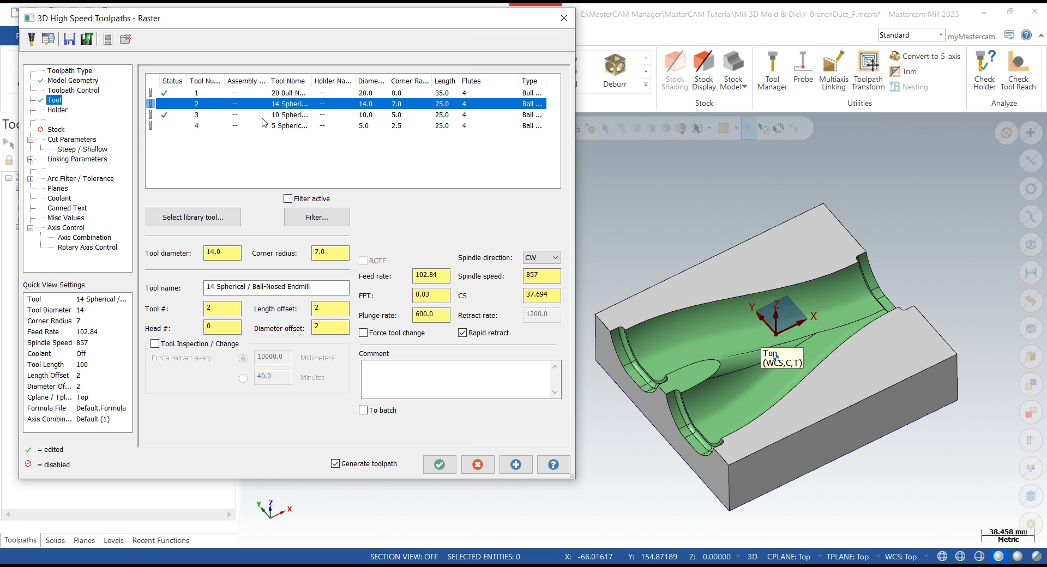
- Set the raster stepover to 0.5 and the custom machining angle to 90
{"action": "left_click", "coordinate": [70, 139]}
{"action": "double_click", "coordinate": [291, 180]}
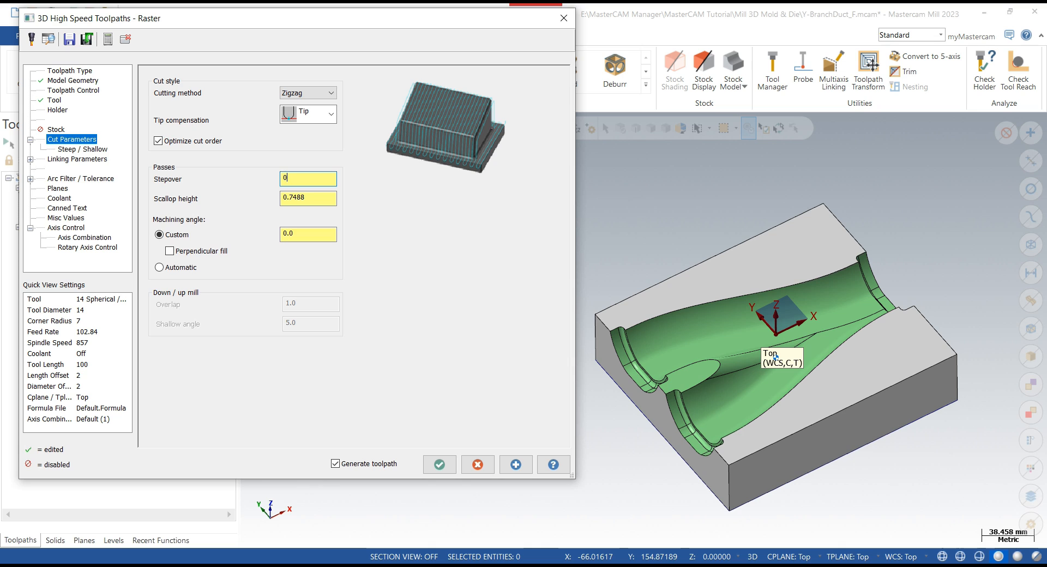
{"action": "left_click", "coordinate": [305, 200]}
{"action": "left_click", "coordinate": [293, 239]}
{"action": "type", "text": "90"}
{"action": "left_click", "coordinate": [305, 179]}
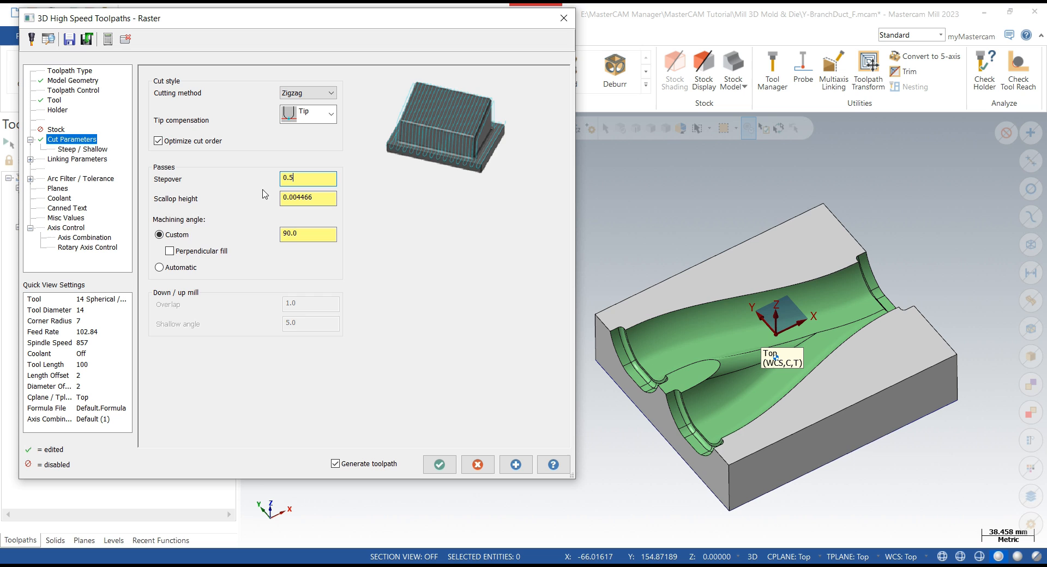
- Set the linking retract type to Minimum Vertical Retract and enable the arc fit radius
{"action": "left_click", "coordinate": [83, 149]}
{"action": "left_click", "coordinate": [85, 159]}
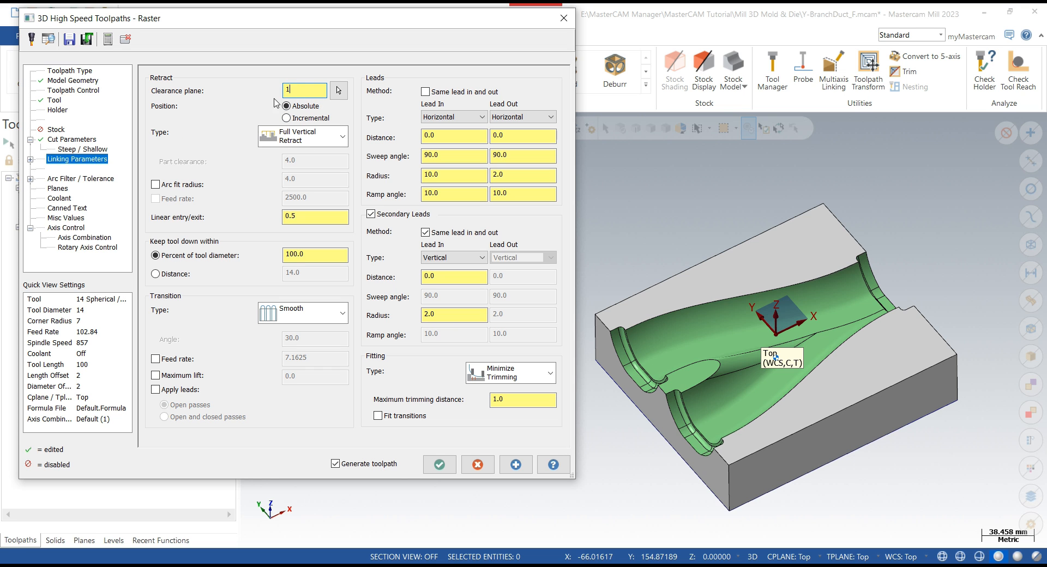
{"action": "left_click", "coordinate": [326, 135]}
{"action": "left_click", "coordinate": [327, 163]}
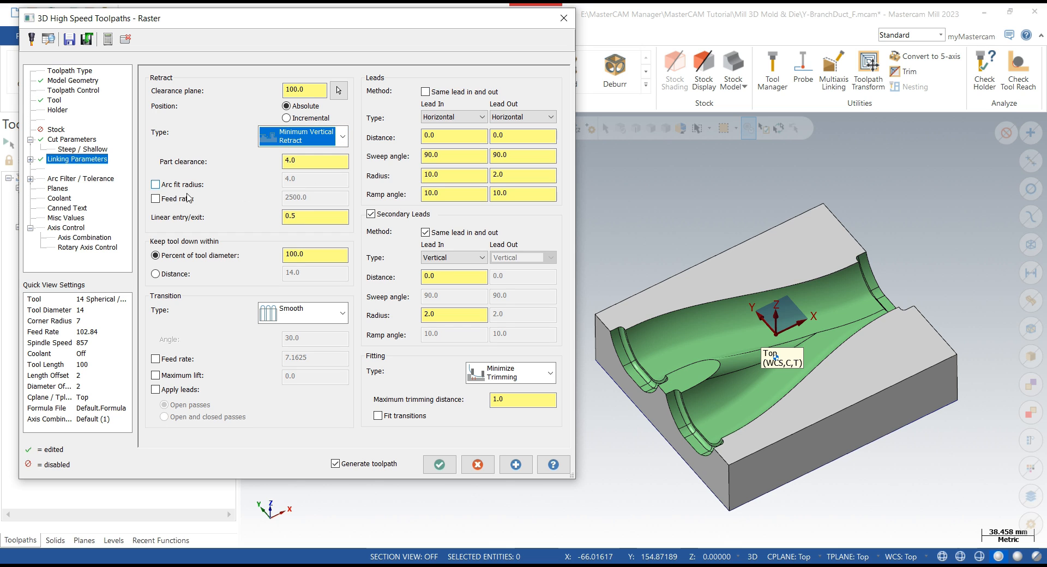
{"action": "left_click", "coordinate": [156, 185]}
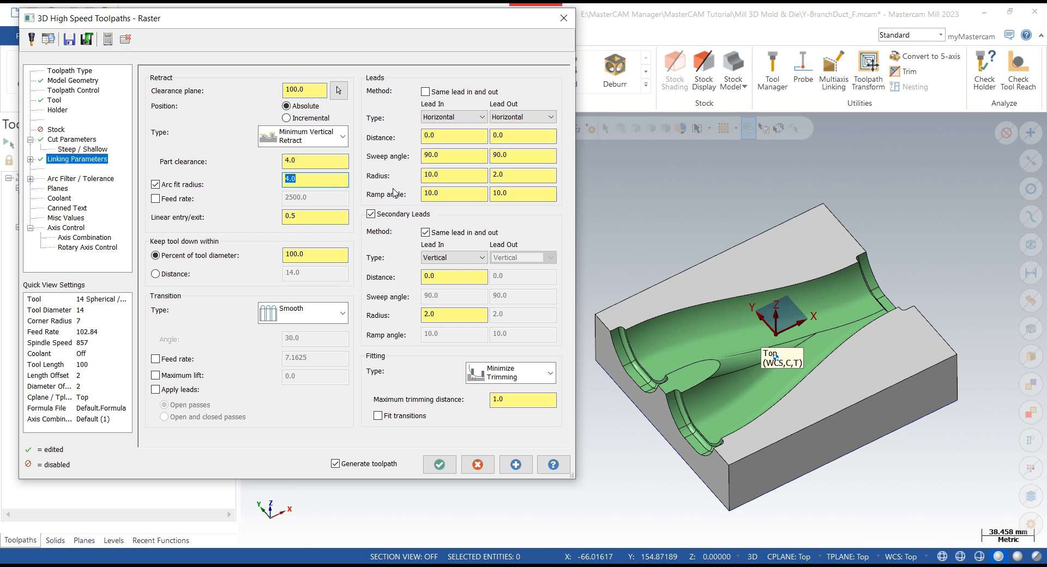
- Set both lead-in and lead-out types to Vertical and the lead-in radius to 5
{"action": "left_click", "coordinate": [452, 118]}
{"action": "left_click", "coordinate": [448, 149]}
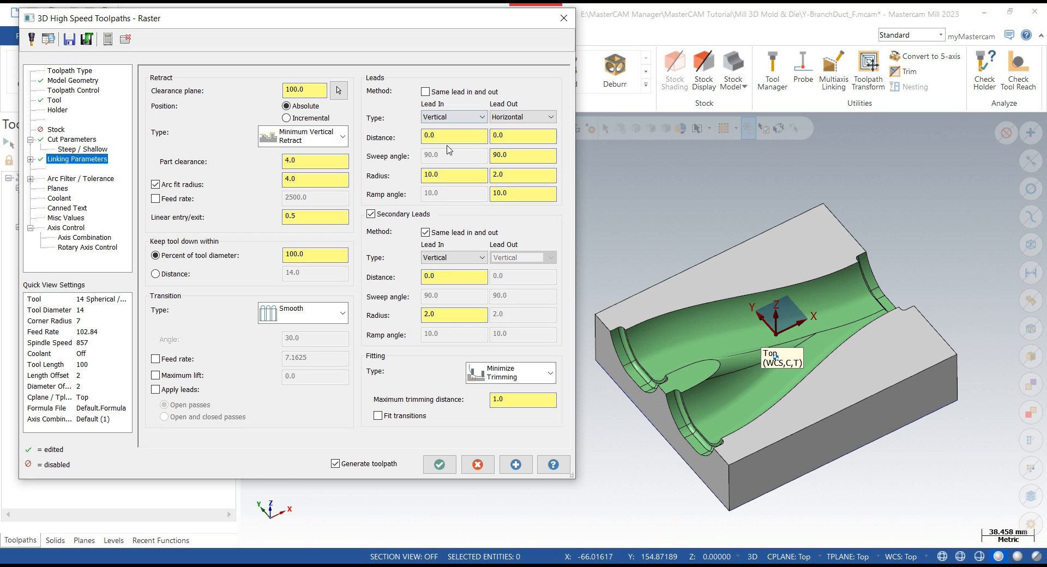
{"action": "left_click", "coordinate": [507, 117]}
{"action": "left_click", "coordinate": [513, 149]}
{"action": "left_click_drag", "start_coordinate": [440, 174], "coordinate": [391, 182]}
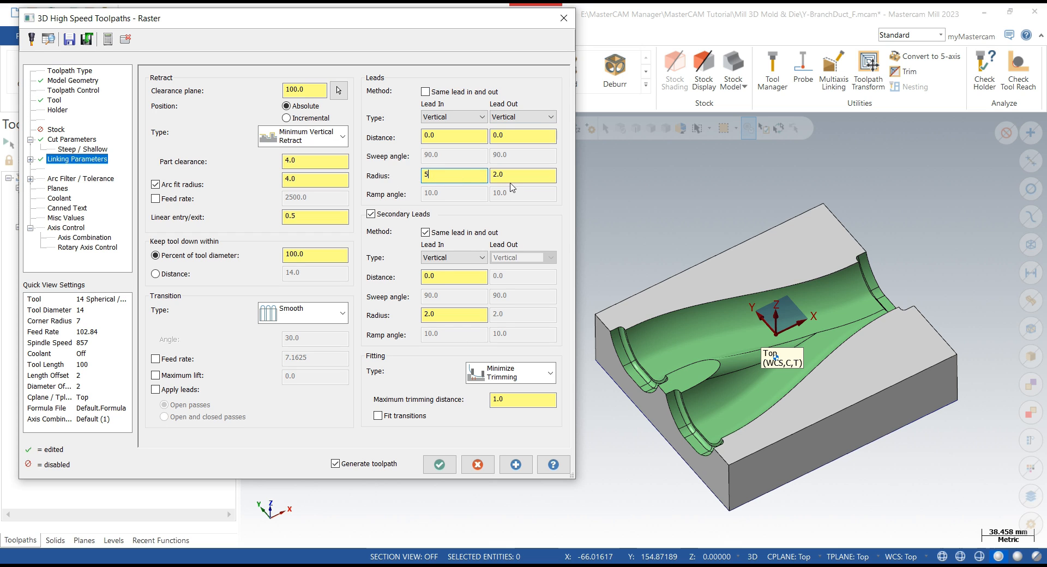
{"action": "type", "text": "5"}
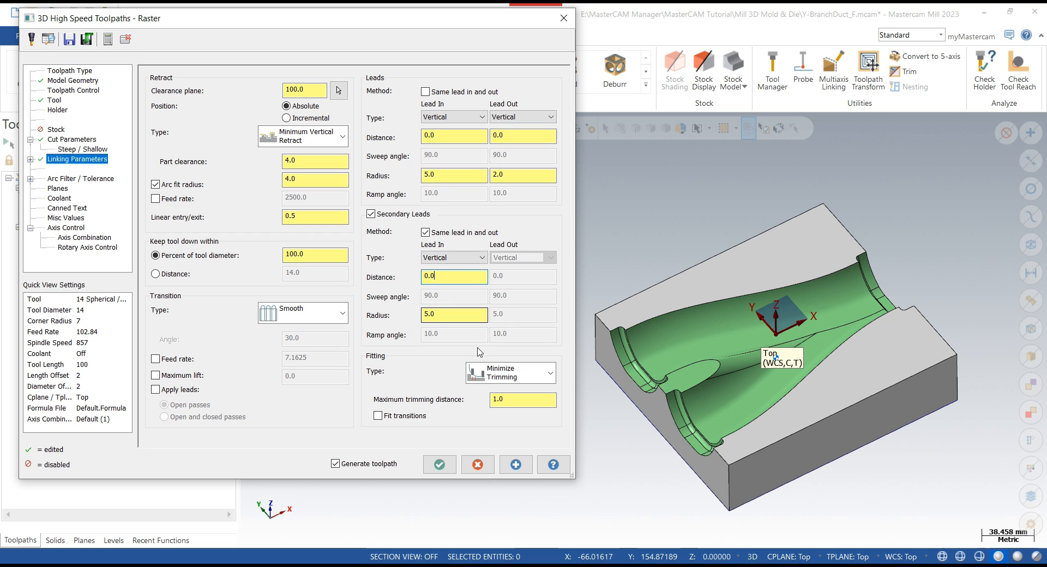
- Generate the raster finishing toolpath and inspect its passes over the cavity
{"action": "left_click", "coordinate": [34, 181]}
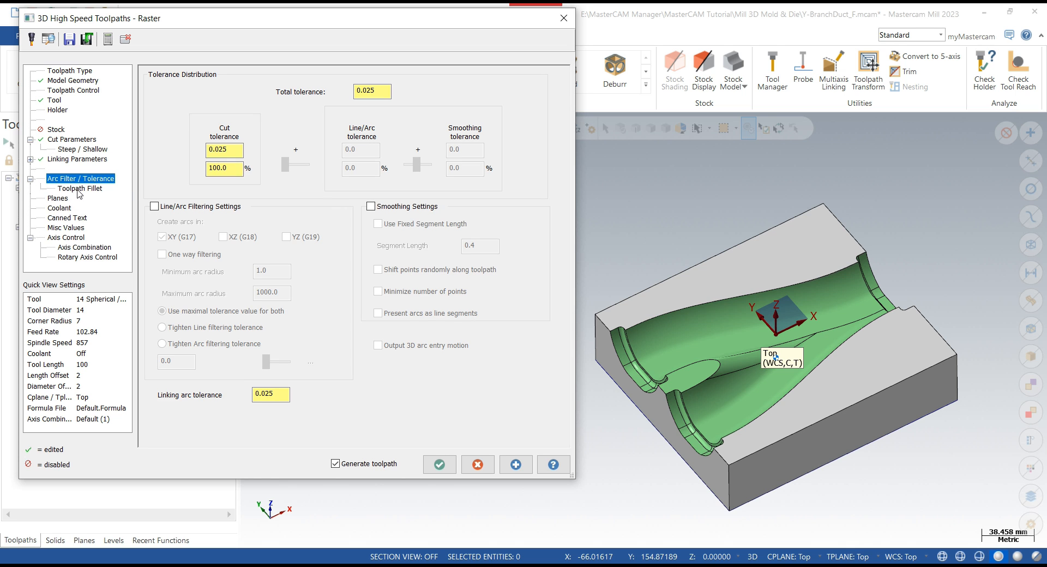
{"action": "left_click", "coordinate": [78, 189]}
{"action": "left_click", "coordinate": [63, 198]}
{"action": "left_click", "coordinate": [61, 139]}
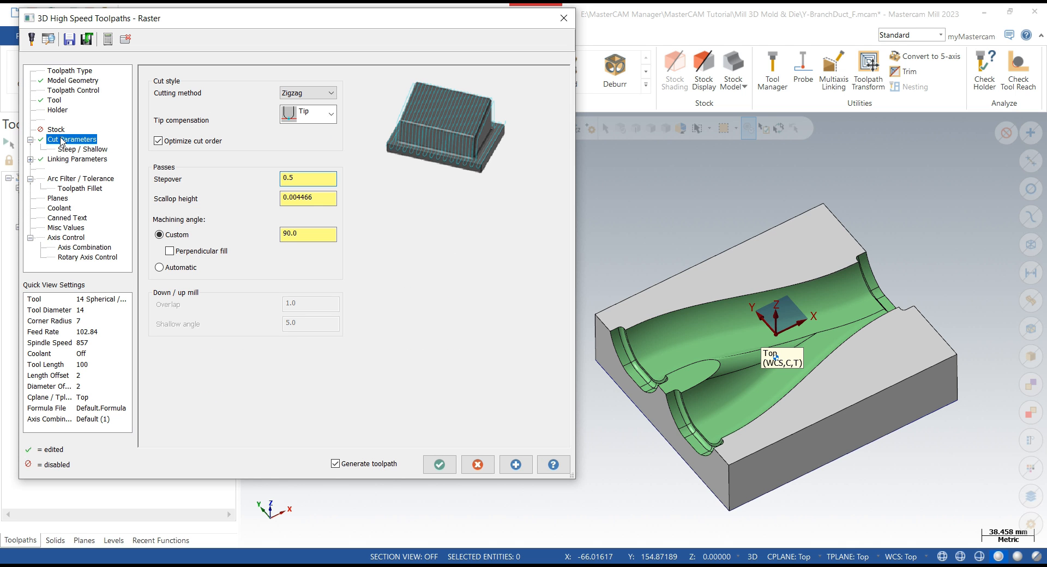
{"action": "left_click", "coordinate": [516, 464]}
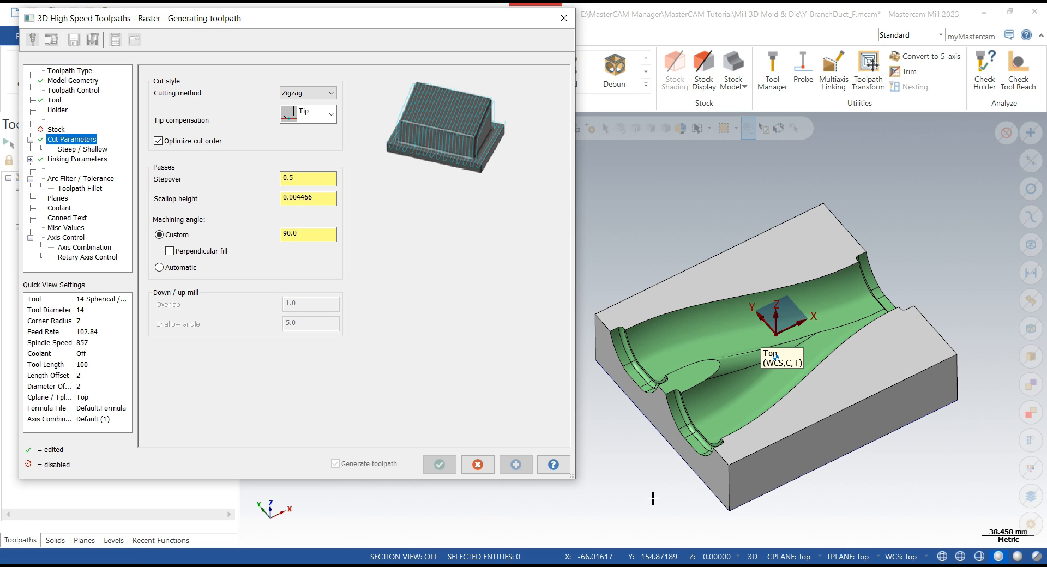
{"action": "scroll", "coordinate": [617, 500], "scroll_direction": "up", "scroll_amount": 3}
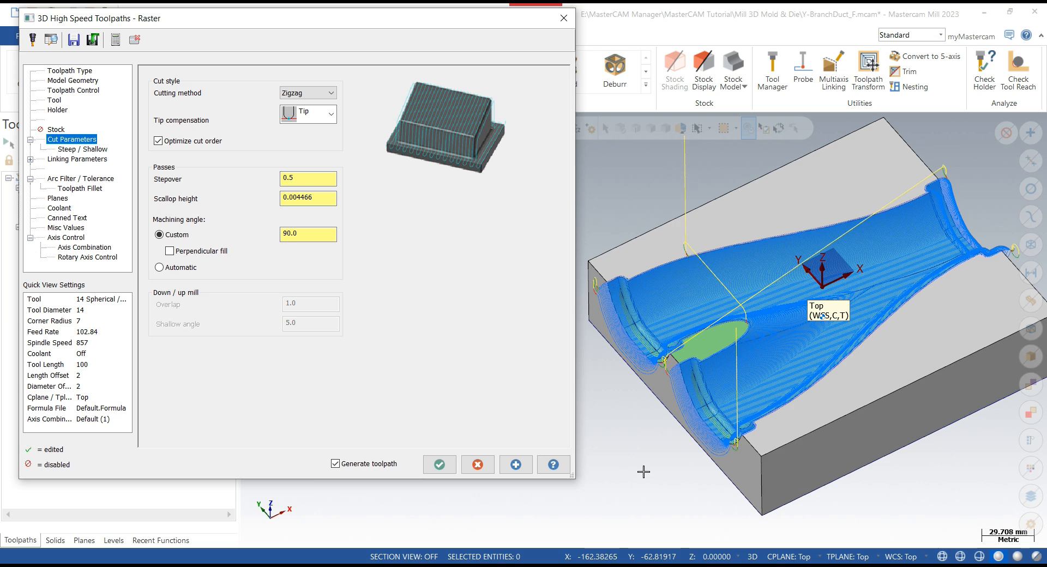
{"action": "middle_click_drag", "start_coordinate": [638, 473], "coordinate": [660, 453]}
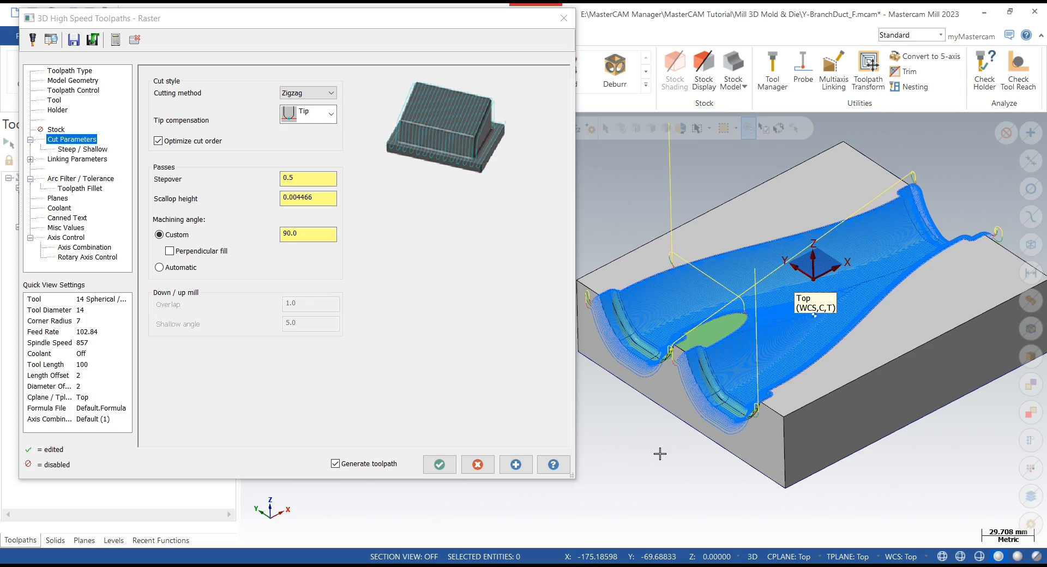
{"action": "scroll", "coordinate": [632, 371], "scroll_direction": "up", "scroll_amount": 3}
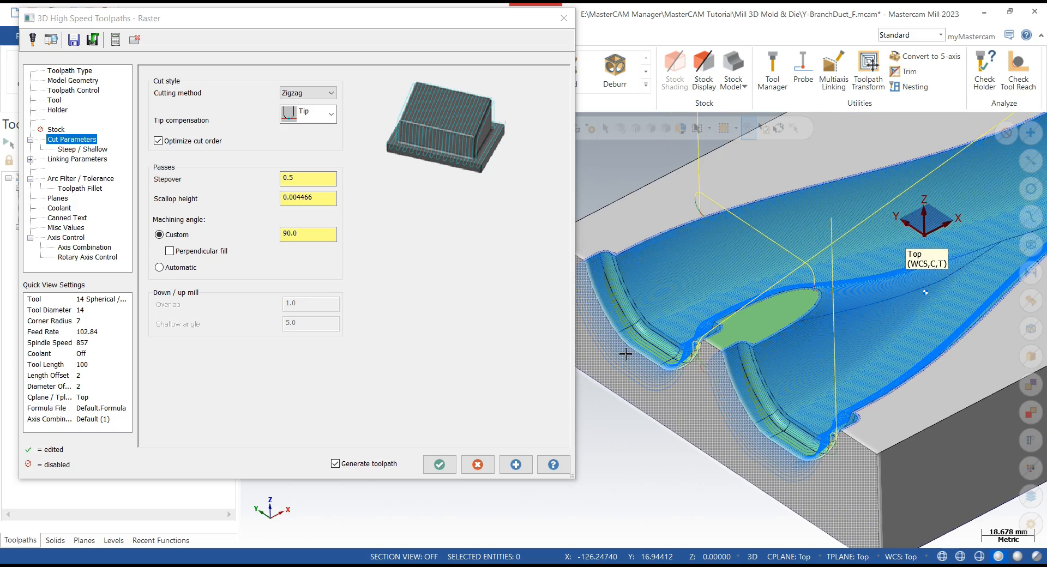
{"action": "middle_click_drag", "start_coordinate": [625, 354], "coordinate": [640, 444]}
{"action": "scroll", "coordinate": [648, 468], "scroll_direction": "down", "scroll_amount": 3}
{"action": "left_click", "coordinate": [72, 90]}
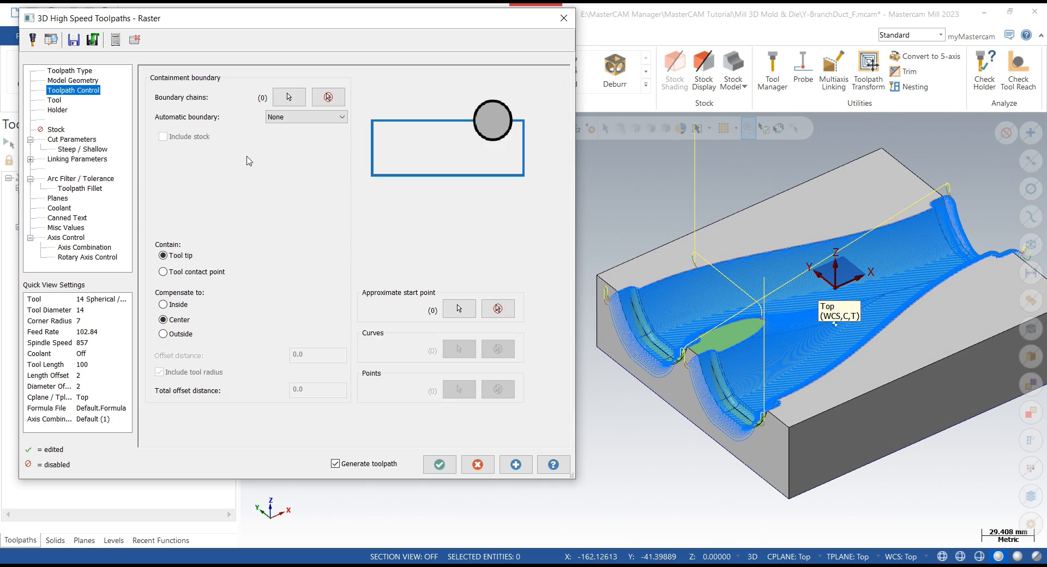
{"action": "left_click", "coordinate": [307, 117]}
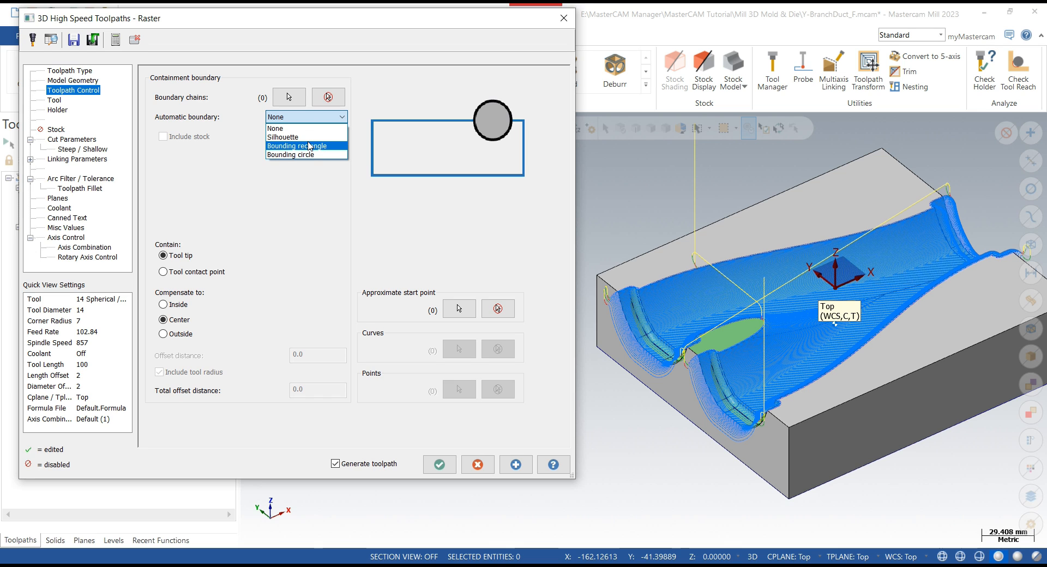
{"action": "key", "text": "Up"}
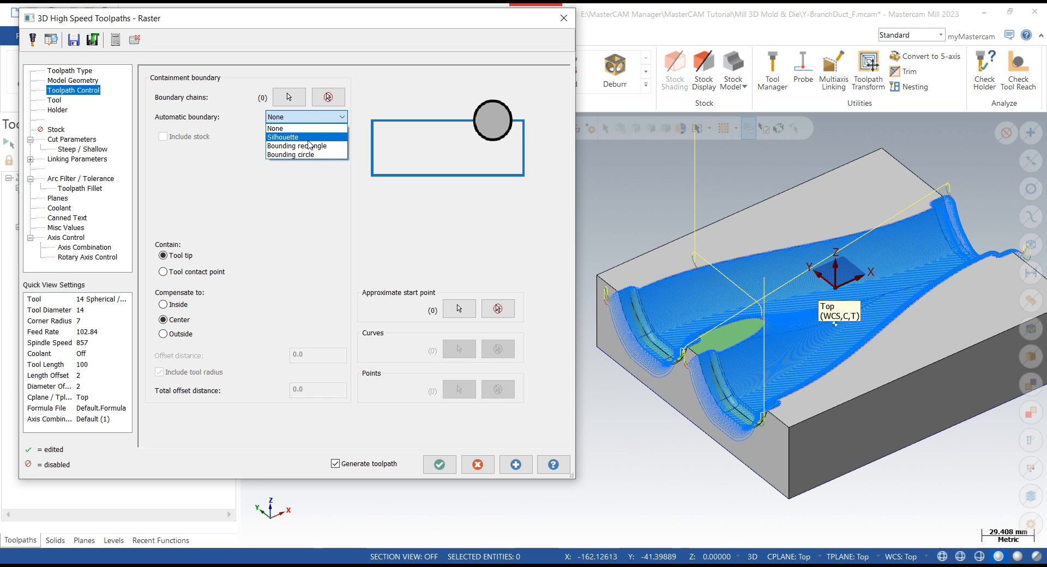
{"action": "left_click", "coordinate": [317, 187]}
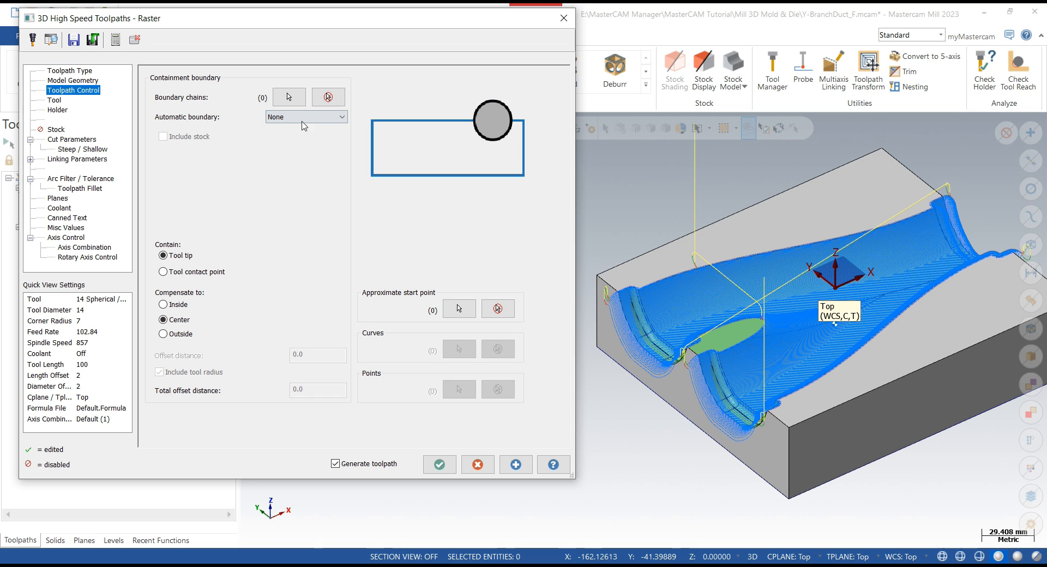
- Chain the cavity's outer edge as the containment boundary and regenerate the raster toolpath
{"action": "left_click", "coordinate": [289, 97]}
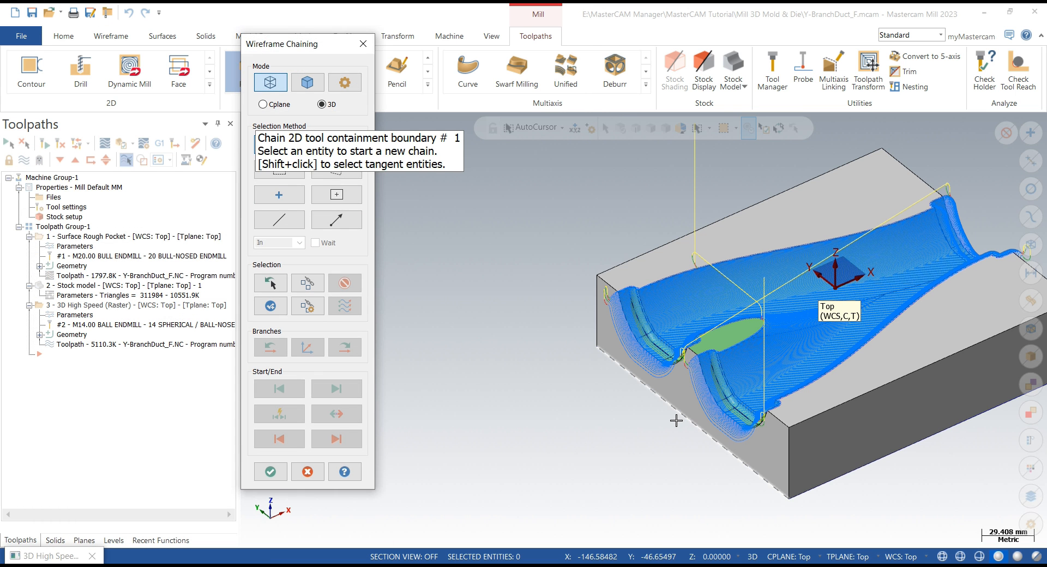
{"action": "left_click", "coordinate": [675, 420]}
{"action": "left_click", "coordinate": [270, 471]}
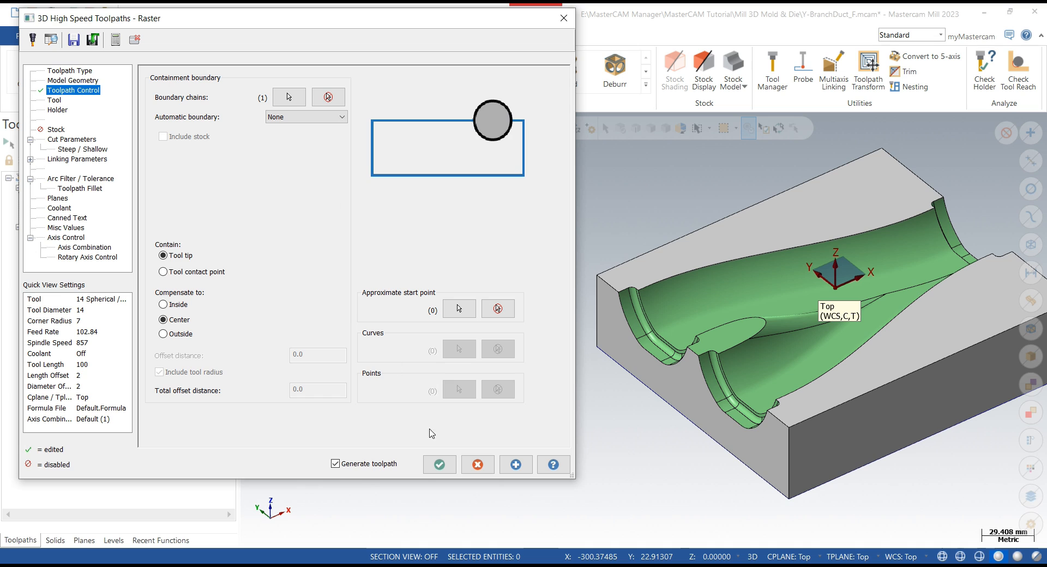
{"action": "left_click", "coordinate": [500, 465]}
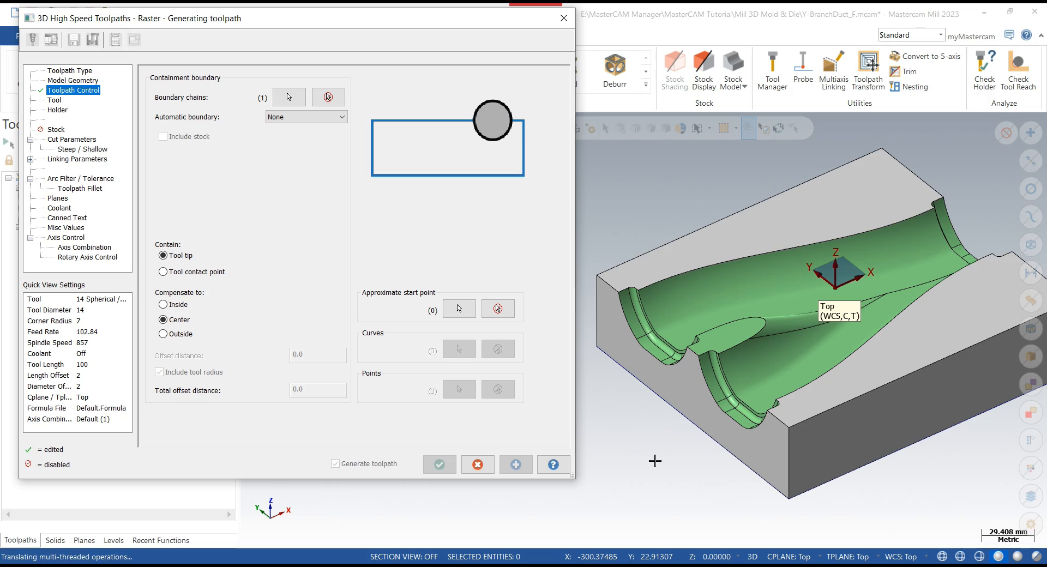
{"action": "mouse_move", "coordinate": [670, 431]}
{"action": "middle_mouse_down"}
{"action": "mouse_move", "coordinate": [683, 485]}
{"action": "mouse_move", "coordinate": [673, 453]}
{"action": "mouse_move", "coordinate": [681, 435]}
{"action": "middle_mouse_up"}
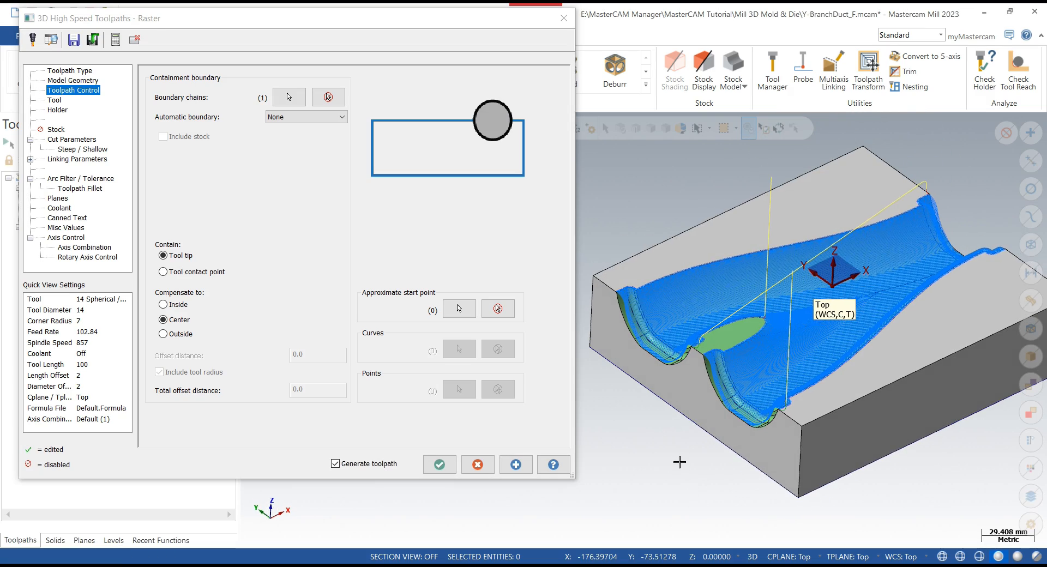
- Examine the regenerated raster passes along the cavity edges and review the cut parameter settings
{"action": "scroll", "coordinate": [679, 461], "scroll_direction": "up", "scroll_amount": 4}
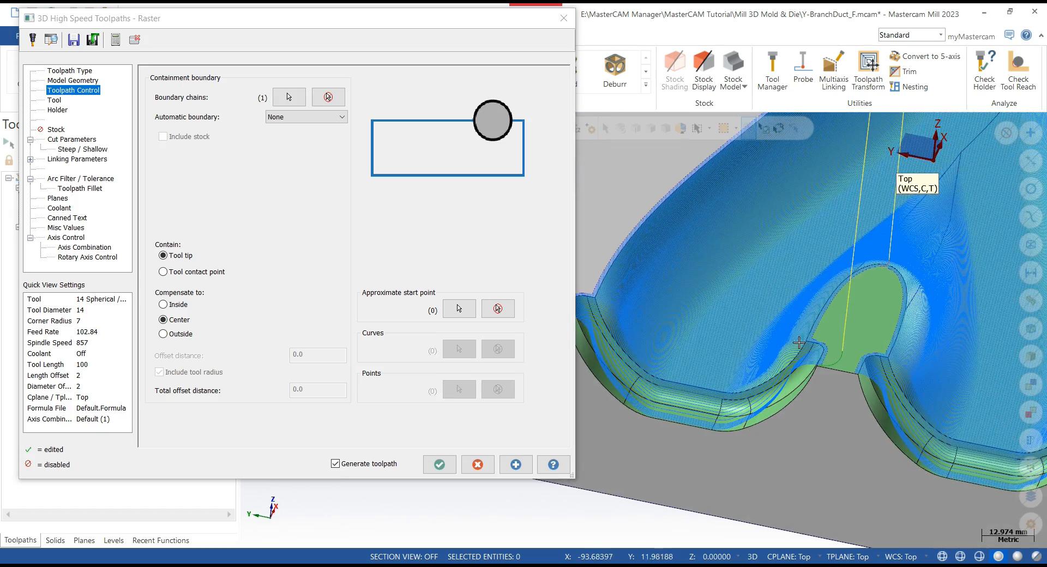
{"action": "scroll", "coordinate": [799, 342], "scroll_direction": "up", "scroll_amount": 3}
{"action": "mouse_move", "coordinate": [831, 360]}
{"action": "middle_mouse_down"}
{"action": "mouse_move", "coordinate": [863, 443]}
{"action": "mouse_move", "coordinate": [784, 339]}
{"action": "mouse_move", "coordinate": [768, 348]}
{"action": "mouse_move", "coordinate": [755, 333]}
{"action": "mouse_move", "coordinate": [783, 227]}
{"action": "middle_mouse_up"}
{"action": "scroll", "coordinate": [783, 227], "scroll_direction": "up", "scroll_amount": 4}
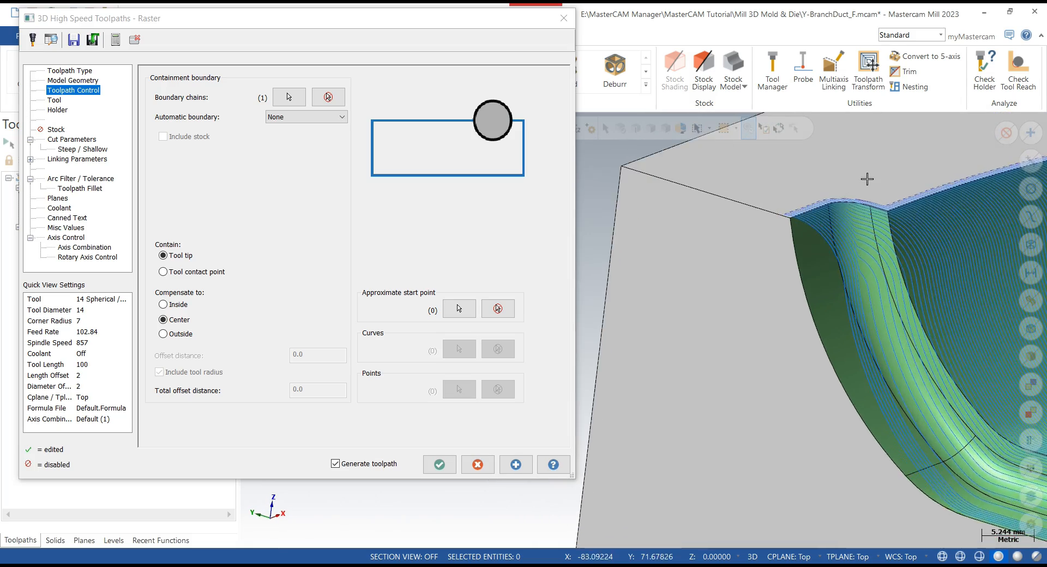
{"action": "scroll", "coordinate": [866, 178], "scroll_direction": "up", "scroll_amount": 2}
{"action": "mouse_move", "coordinate": [880, 227]}
{"action": "middle_mouse_down"}
{"action": "mouse_move", "coordinate": [853, 273]}
{"action": "mouse_move", "coordinate": [857, 245]}
{"action": "mouse_move", "coordinate": [810, 217]}
{"action": "middle_mouse_up"}
{"action": "scroll", "coordinate": [809, 217], "scroll_direction": "down", "scroll_amount": 9}
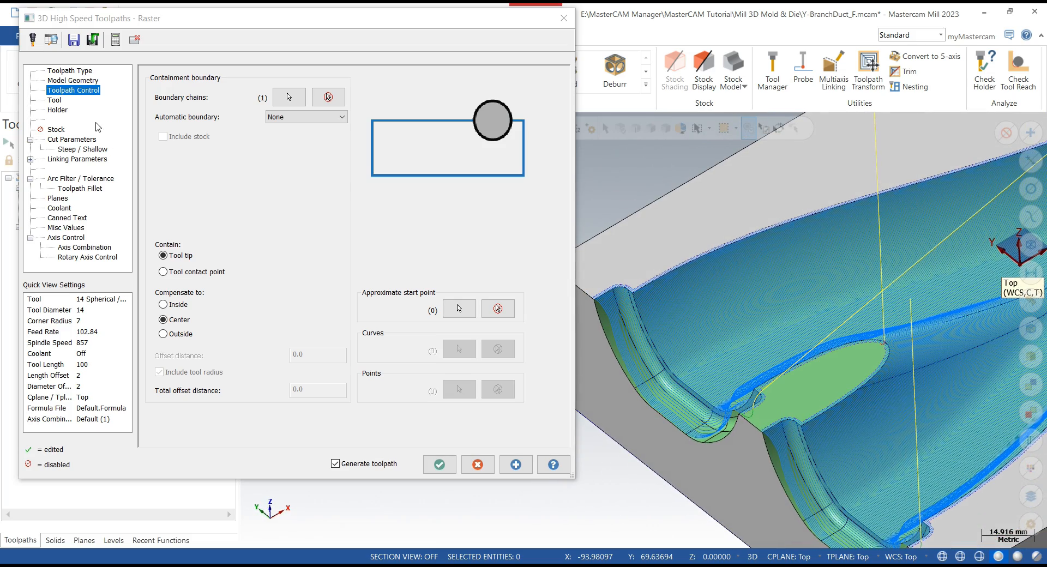
{"action": "left_click", "coordinate": [71, 139]}
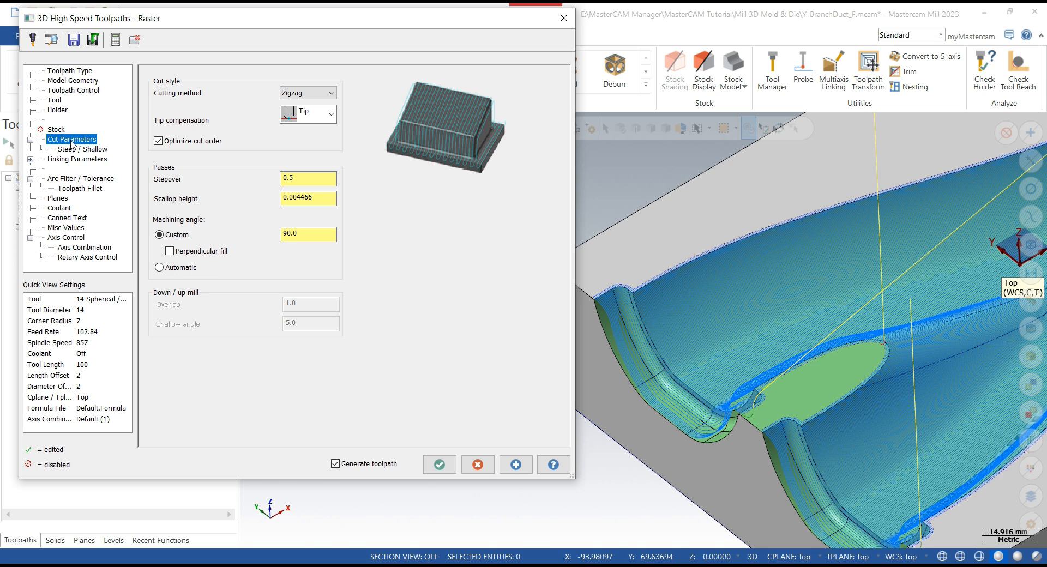
{"action": "left_click", "coordinate": [71, 91]}
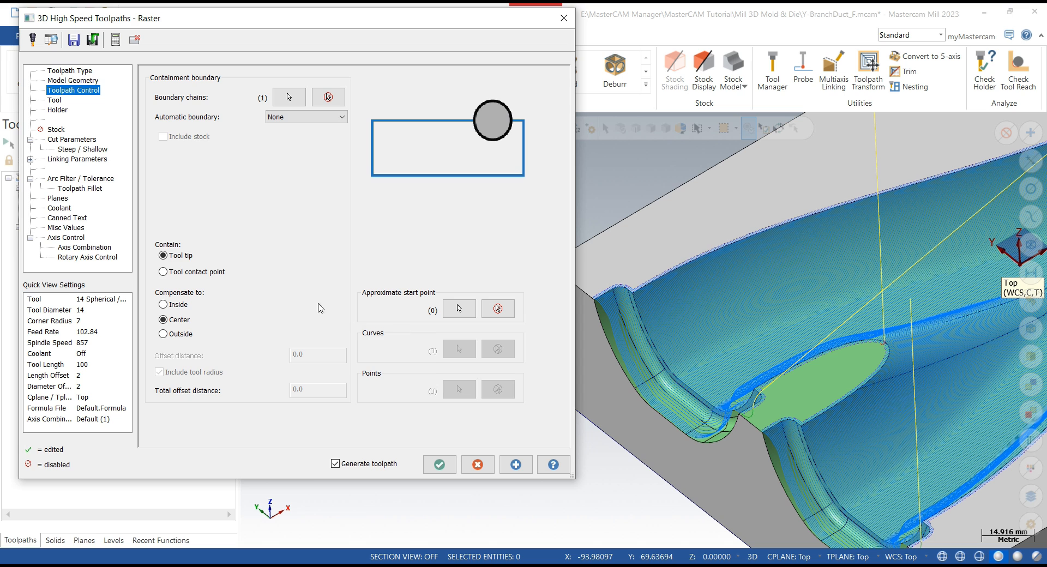
{"action": "left_click", "coordinate": [85, 139]}
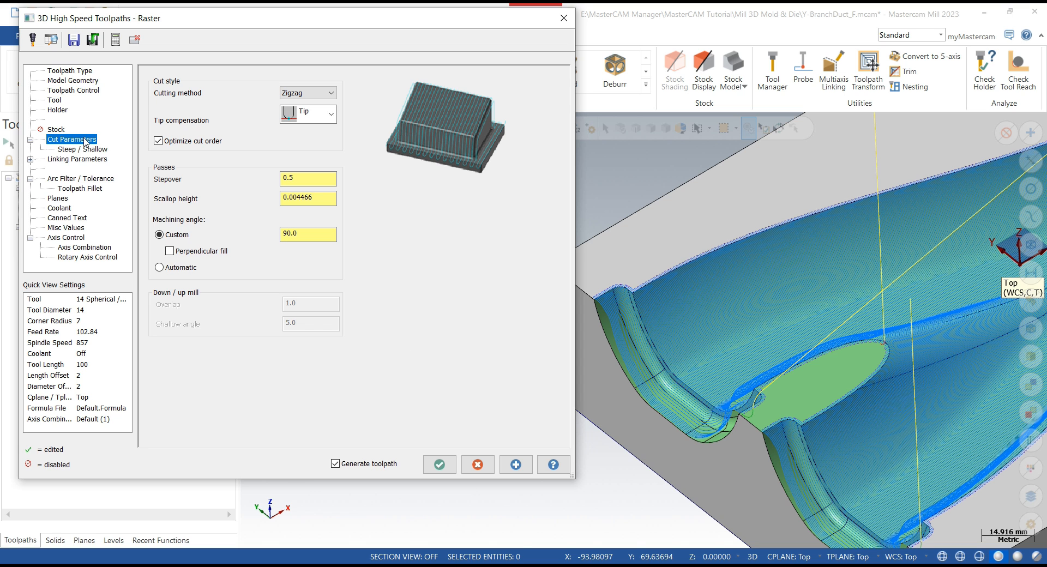
{"action": "scroll", "coordinate": [745, 300], "scroll_direction": "down", "scroll_amount": 3}
{"action": "mouse_move", "coordinate": [656, 290]}
{"action": "middle_mouse_down"}
{"action": "mouse_move", "coordinate": [672, 274]}
{"action": "mouse_move", "coordinate": [662, 292]}
{"action": "mouse_move", "coordinate": [675, 284]}
{"action": "mouse_move", "coordinate": [637, 273]}
{"action": "middle_mouse_up"}
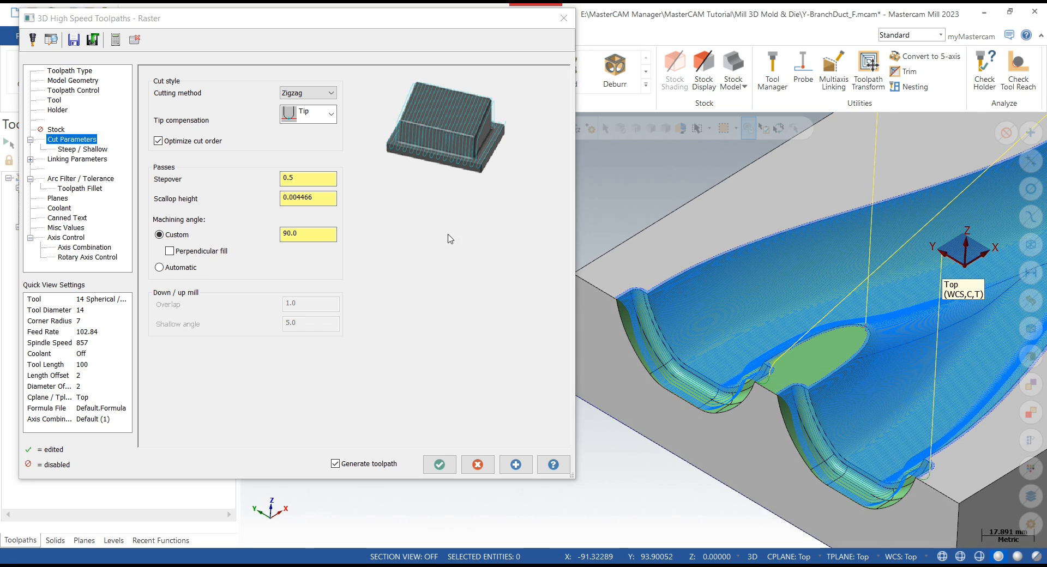
- Try Center tip compensation and regenerate the toolpath, then switch tip compensation back to Tip
{"action": "left_click", "coordinate": [325, 125]}
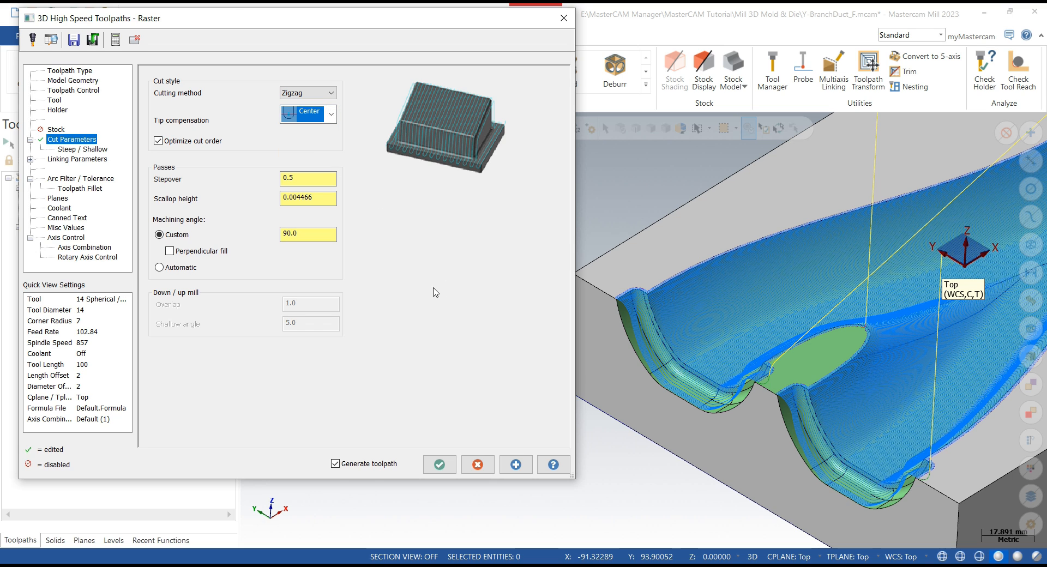
{"action": "left_click", "coordinate": [514, 464]}
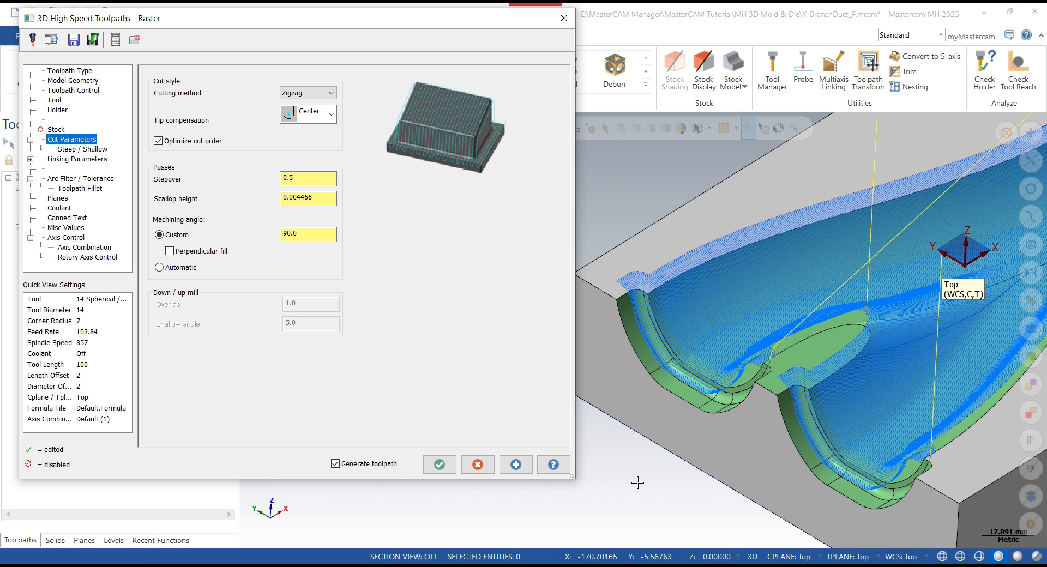
{"action": "left_click", "coordinate": [331, 114]}
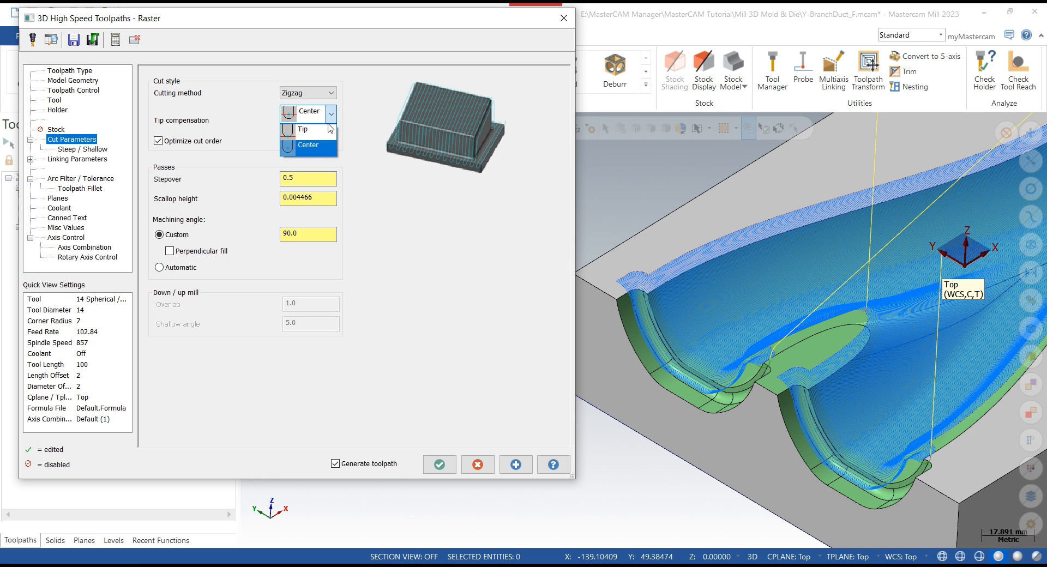
{"action": "left_click", "coordinate": [297, 149]}
- Set the containment to Tool contact point and regenerate the raster toolpath
{"action": "left_click", "coordinate": [82, 90]}
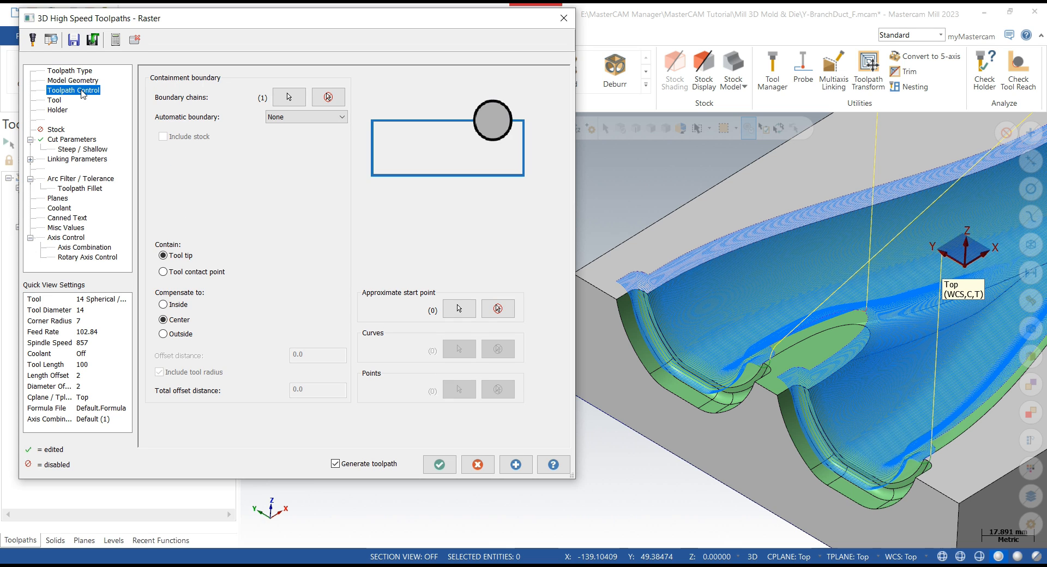
{"action": "left_click", "coordinate": [167, 276]}
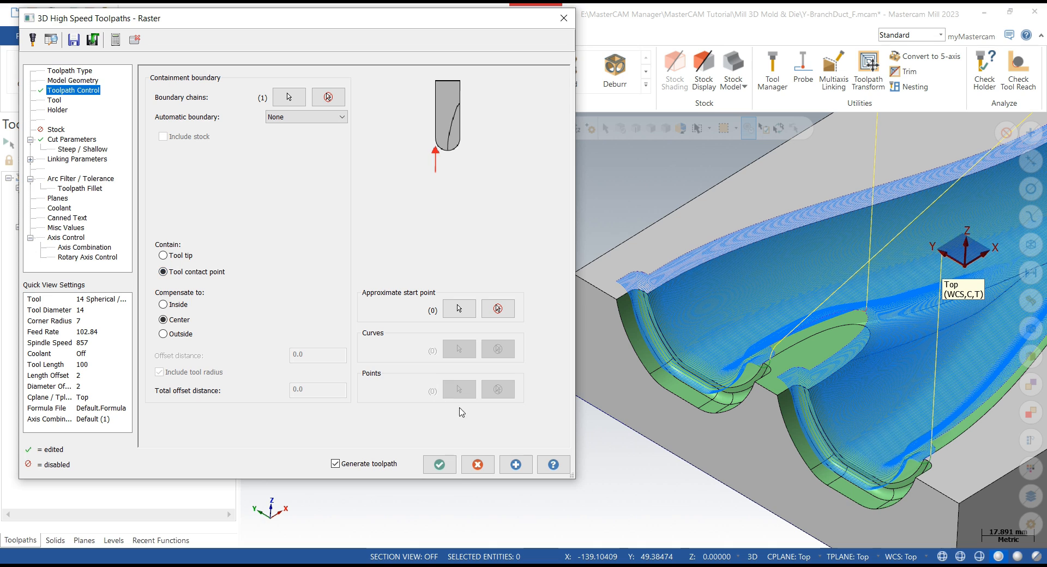
{"action": "left_click", "coordinate": [525, 464]}
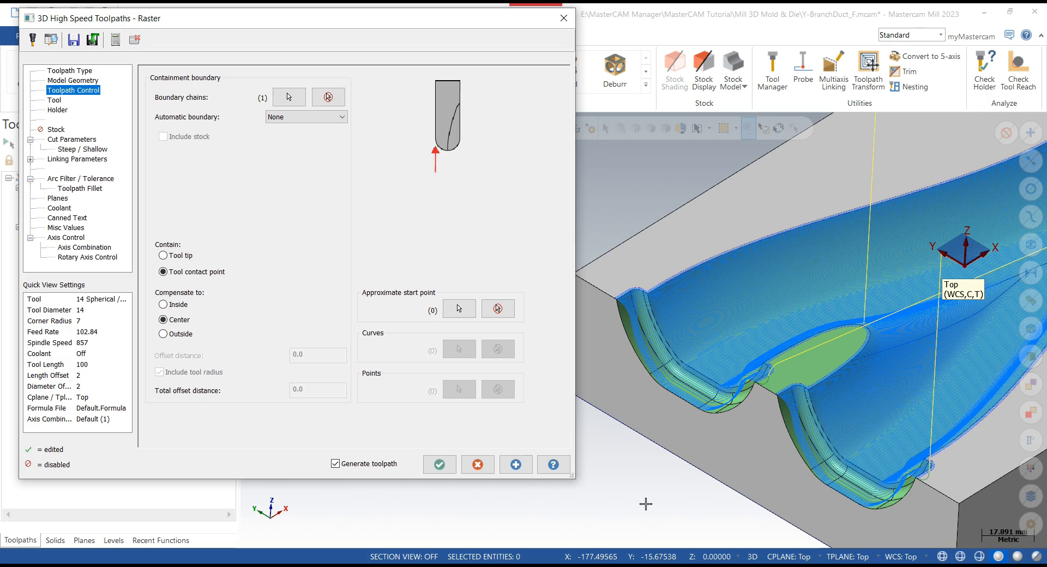
{"action": "scroll", "coordinate": [646, 504], "scroll_direction": "down", "scroll_amount": 3}
{"action": "scroll", "coordinate": [646, 504], "scroll_direction": "up", "scroll_amount": 5}
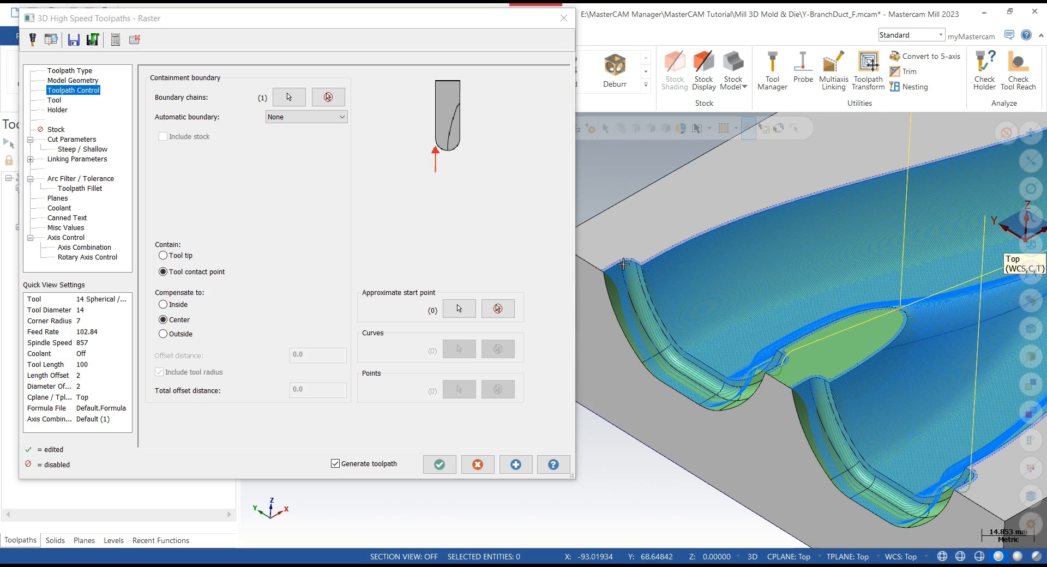
- Delete the avoidance geometry group from the model geometry and regenerate the toolpath
{"action": "left_click", "coordinate": [71, 140]}
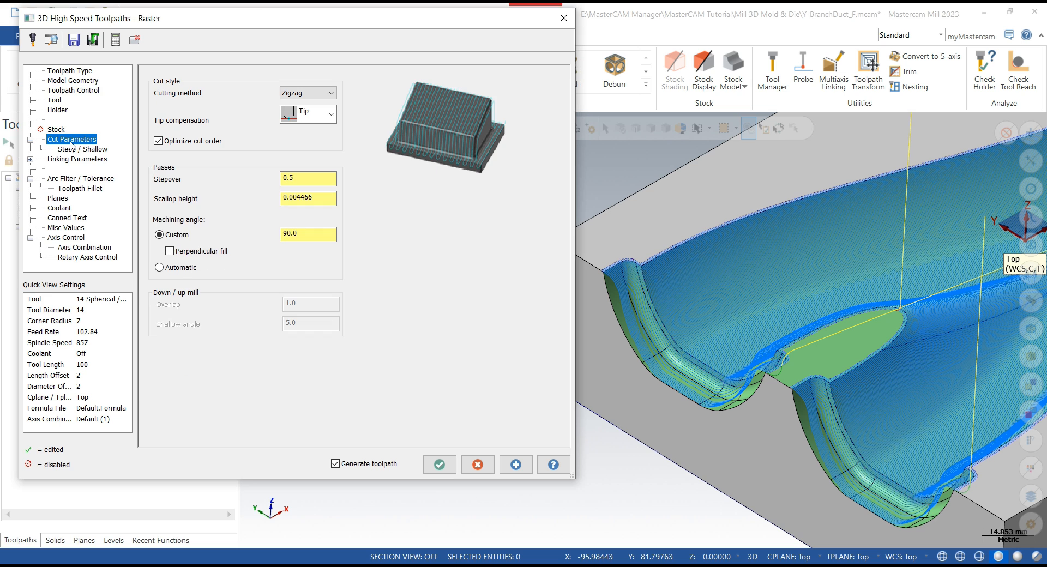
{"action": "left_click", "coordinate": [73, 81]}
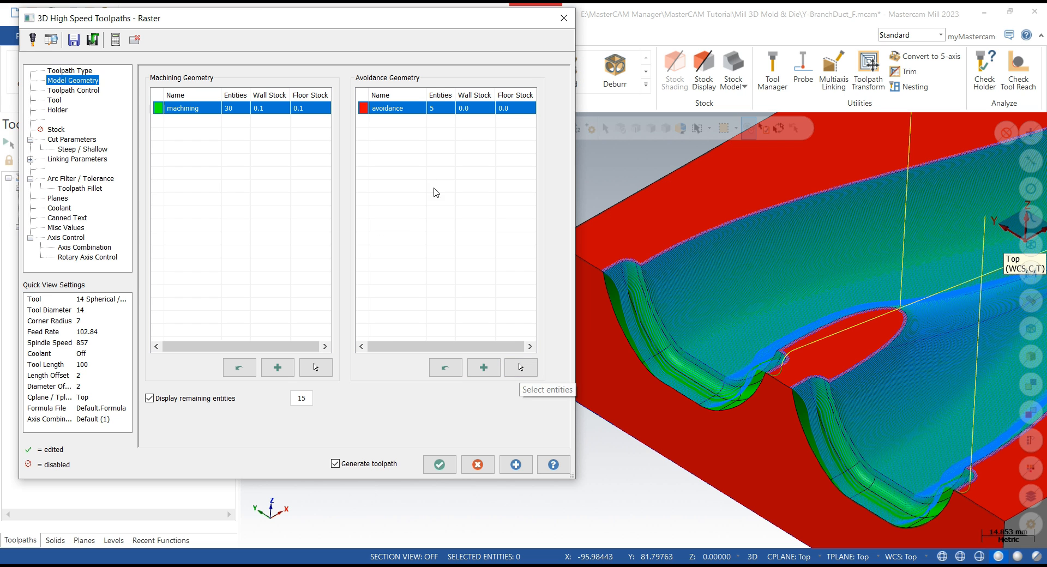
{"action": "right_click", "coordinate": [400, 112]}
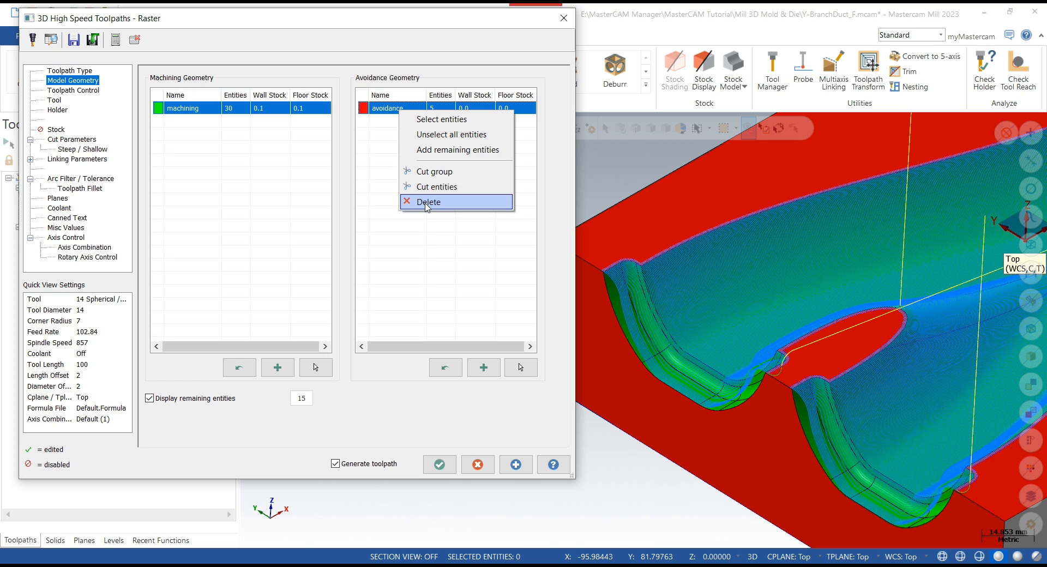
{"action": "left_click", "coordinate": [426, 202]}
{"action": "left_click", "coordinate": [515, 465]}
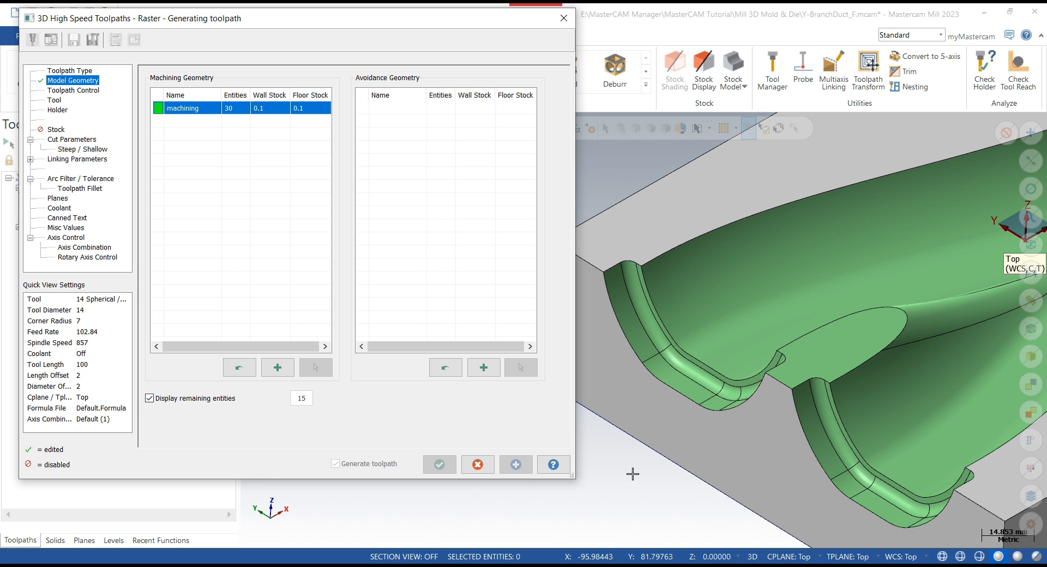
- Inspect the regenerated raster passes around the cavity walls and branch junction
{"action": "scroll", "coordinate": [626, 294], "scroll_direction": "down", "scroll_amount": 2}
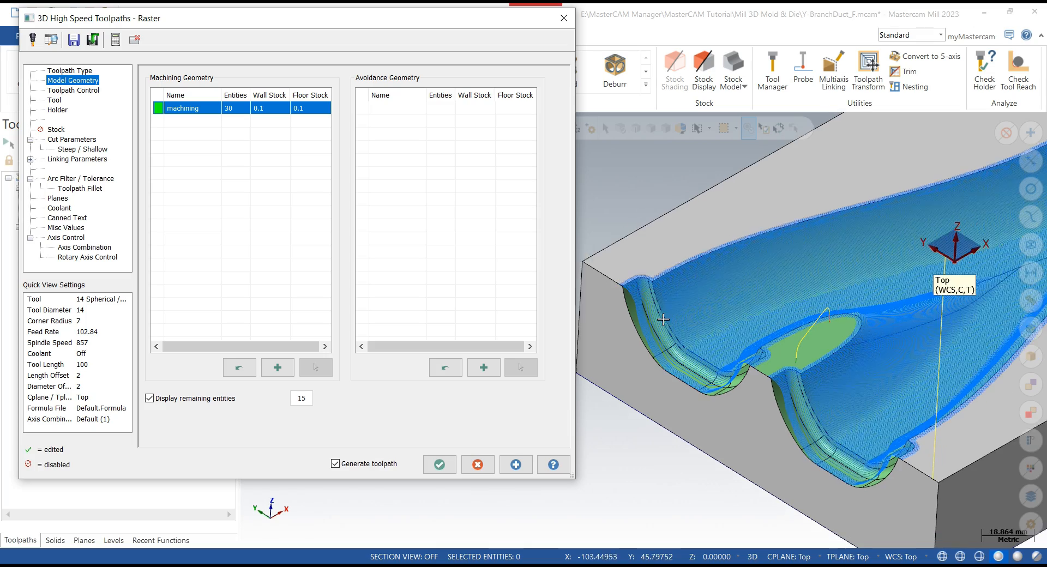
{"action": "scroll", "coordinate": [627, 295], "scroll_direction": "up", "scroll_amount": 10}
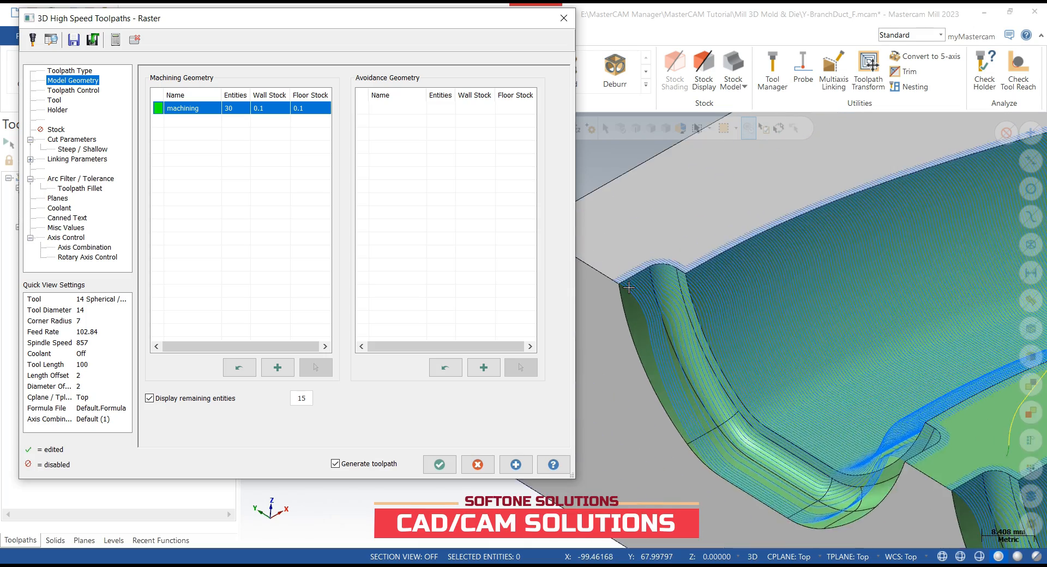
{"action": "mouse_move", "coordinate": [628, 271]}
{"action": "middle_mouse_down"}
{"action": "mouse_move", "coordinate": [654, 256]}
{"action": "mouse_move", "coordinate": [634, 278]}
{"action": "middle_mouse_up"}
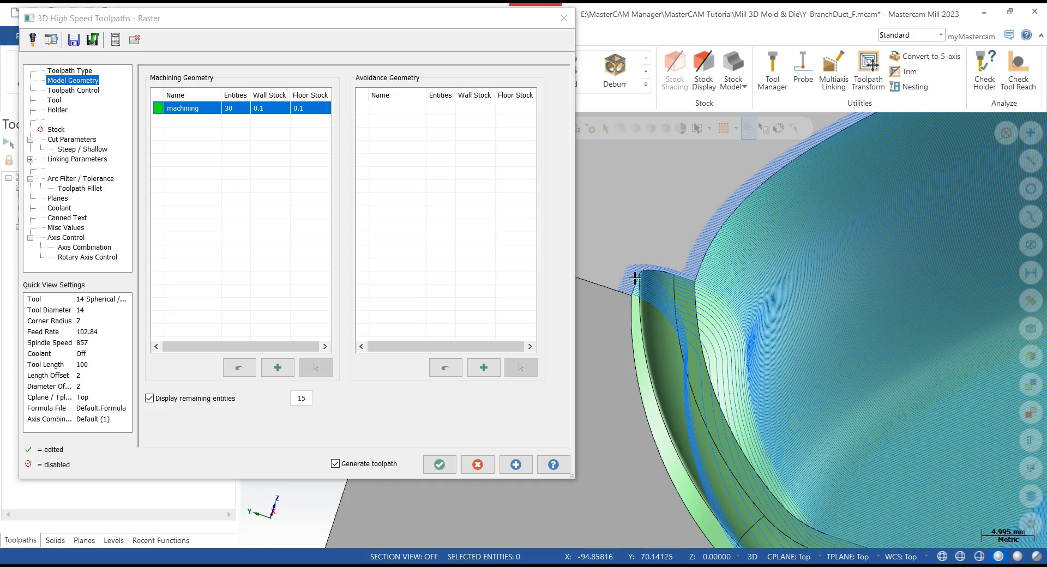
{"action": "scroll", "coordinate": [658, 264], "scroll_direction": "down", "scroll_amount": 6}
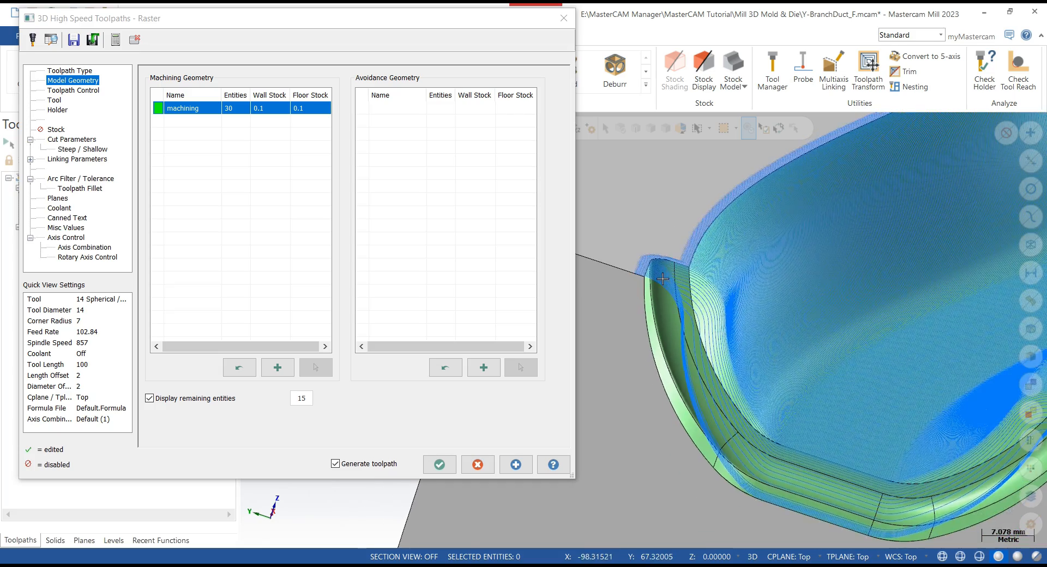
{"action": "scroll", "coordinate": [657, 282], "scroll_direction": "down", "scroll_amount": 6}
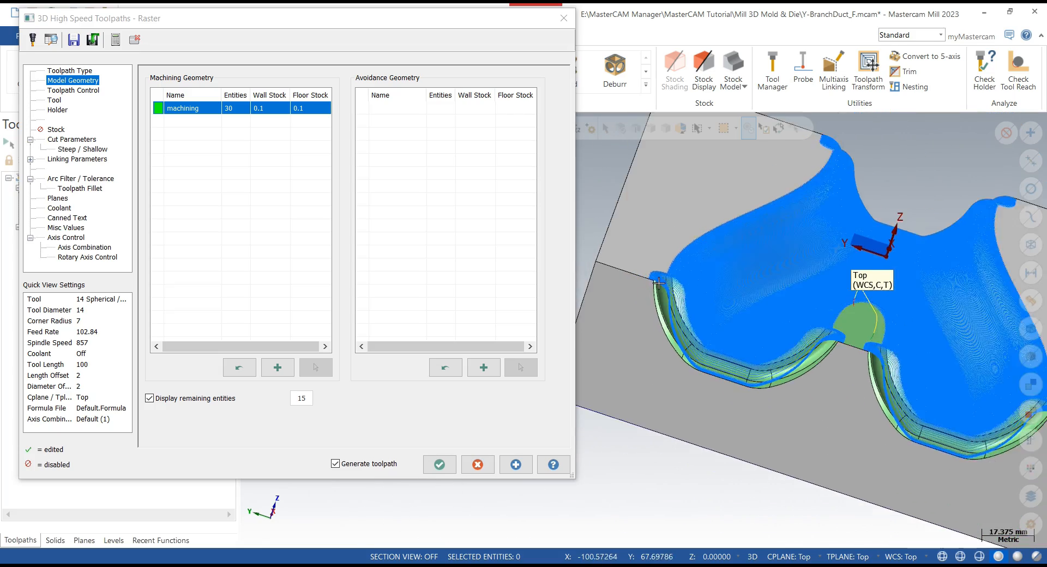
{"action": "middle_click_drag", "start_coordinate": [650, 278], "coordinate": [634, 287]}
{"action": "scroll", "coordinate": [633, 286], "scroll_direction": "down", "scroll_amount": 3}
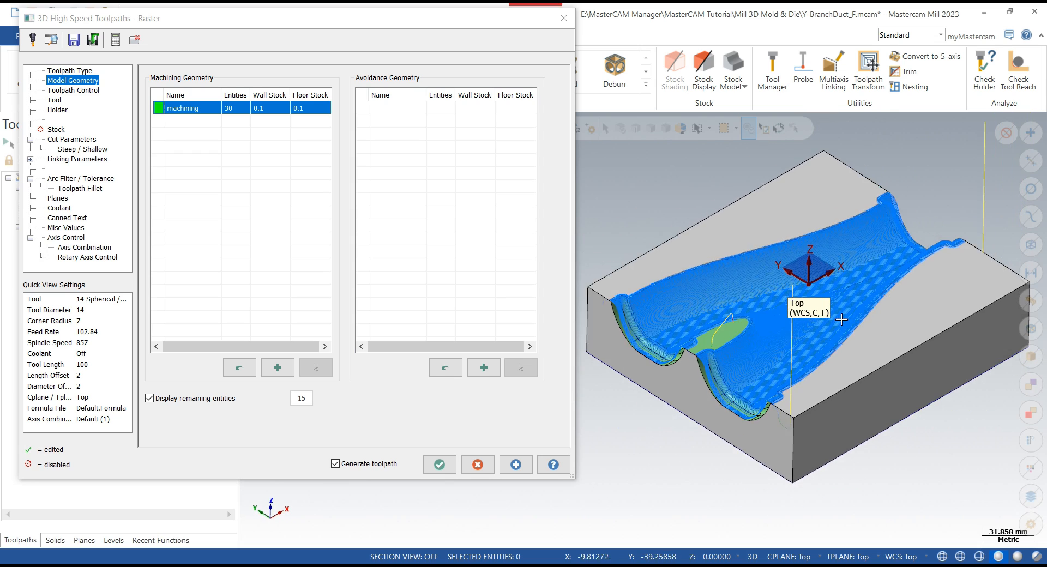
{"action": "scroll", "coordinate": [675, 357], "scroll_direction": "up", "scroll_amount": 3}
{"action": "middle_click_drag", "start_coordinate": [725, 327], "coordinate": [712, 323]}
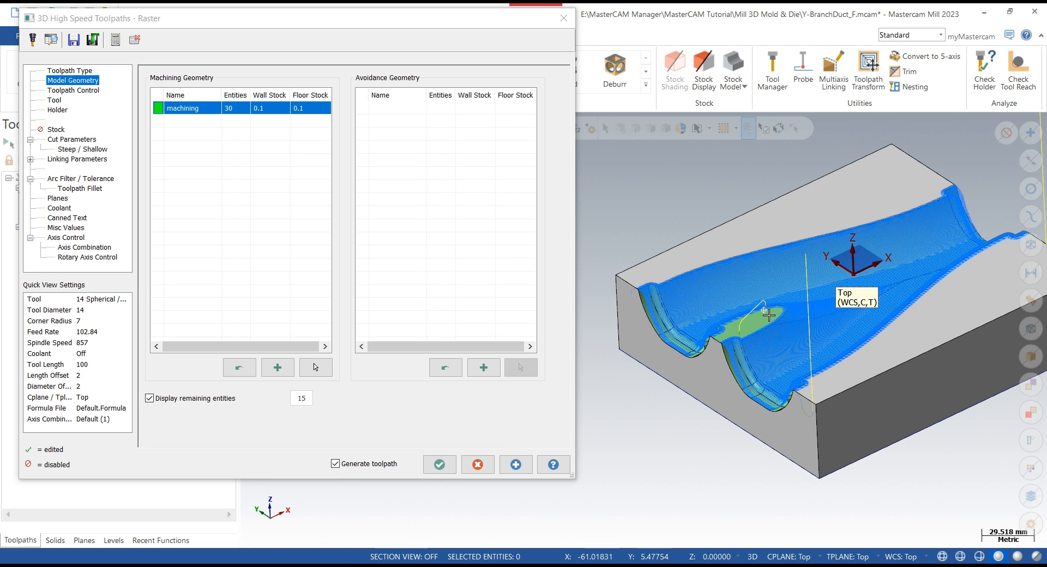
{"action": "middle_click_drag", "start_coordinate": [765, 313], "coordinate": [762, 309]}
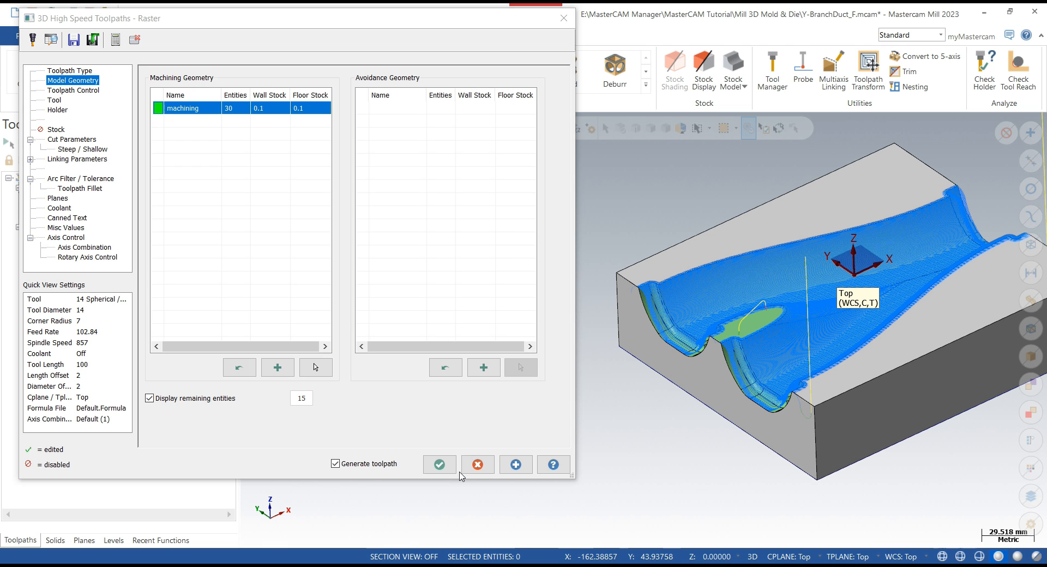
- Accept the raster finishing toolpath and close its parameters dialog
{"action": "left_click", "coordinate": [440, 464]}
{"action": "scroll", "coordinate": [381, 306], "scroll_direction": "down", "scroll_amount": 5}
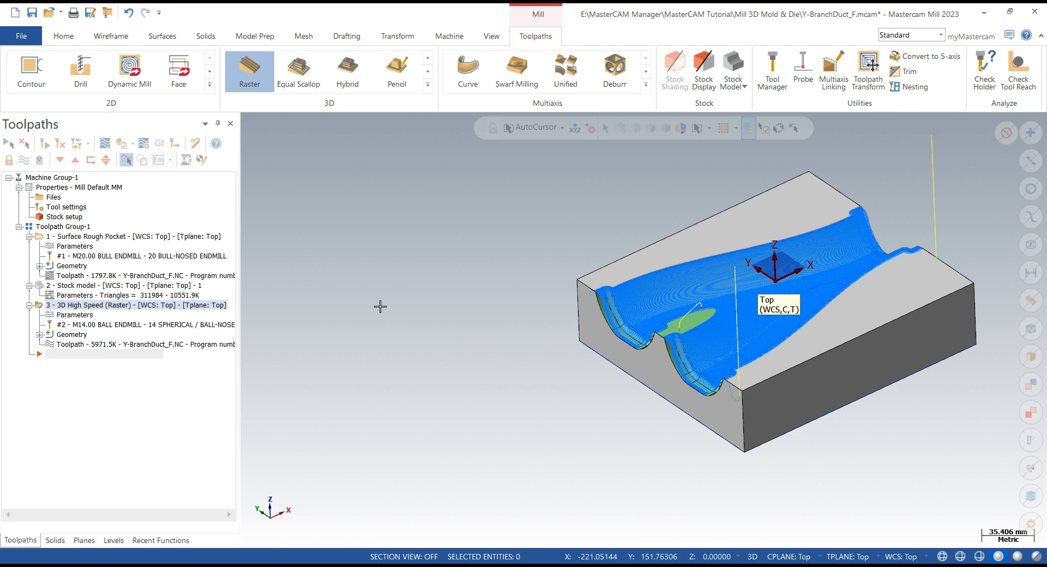
{"action": "scroll", "coordinate": [780, 306], "scroll_direction": "up", "scroll_amount": 8}
{"action": "middle_click_drag", "start_coordinate": [808, 306], "coordinate": [787, 302]}
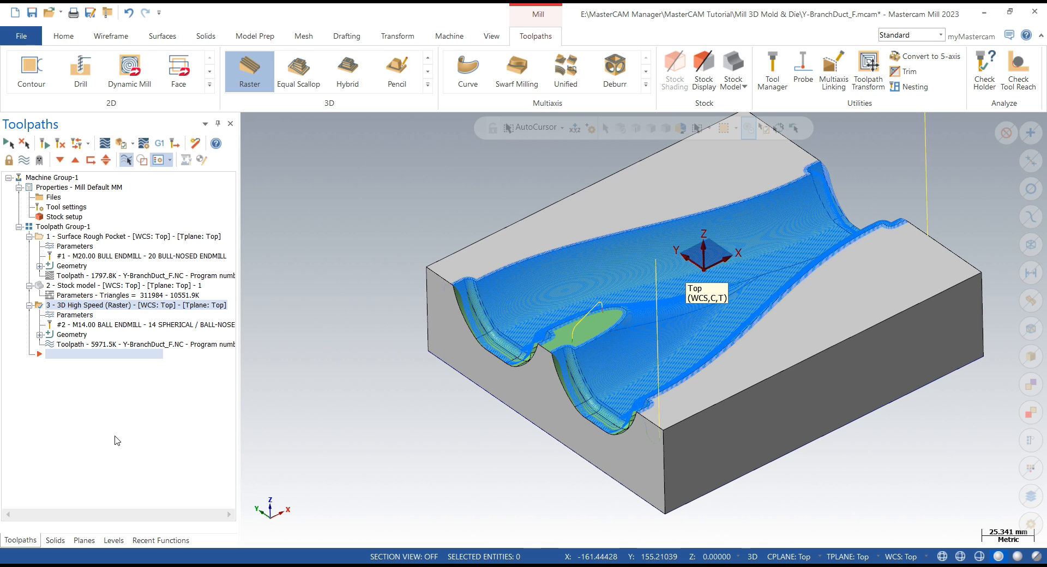
- Create a new level 5 in the level manager and return to the toolpaths list
{"action": "left_click", "coordinate": [113, 540]}
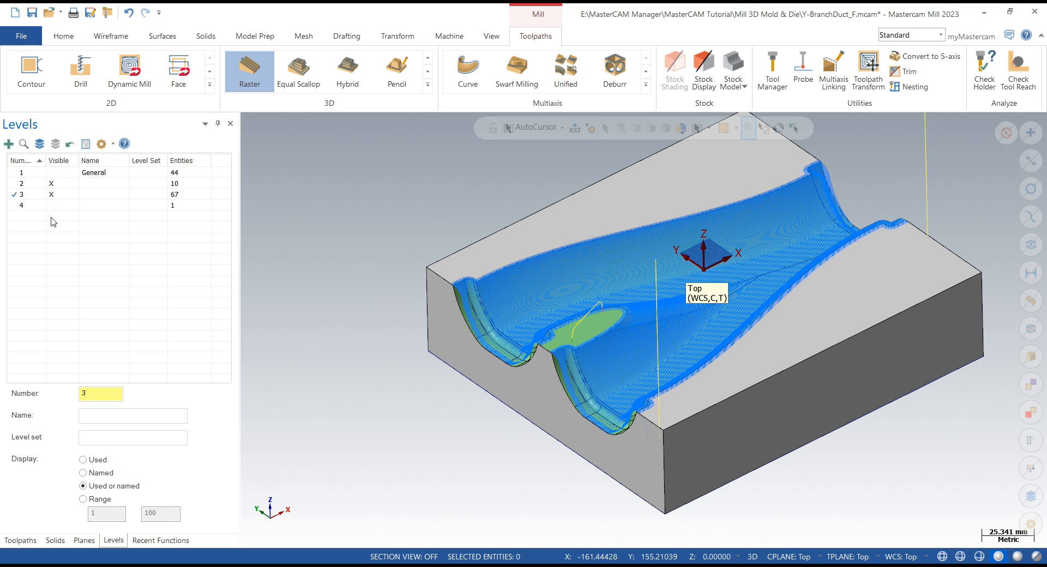
{"action": "left_click", "coordinate": [9, 144]}
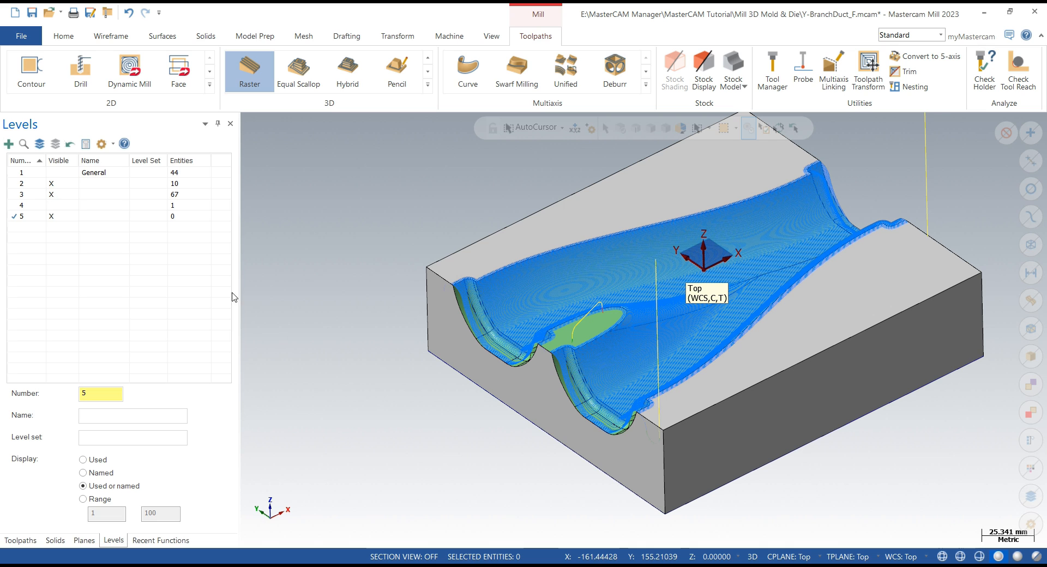
{"action": "left_click", "coordinate": [20, 540]}
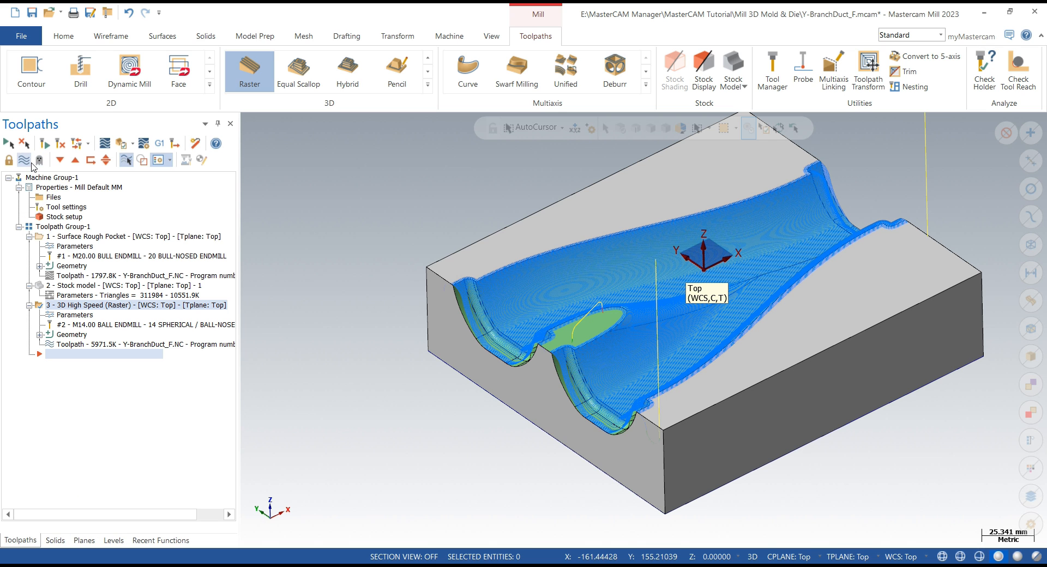
- Hide the toolpath display and switch to the Levels list, then open the wireframe tools
{"action": "left_click", "coordinate": [30, 162]}
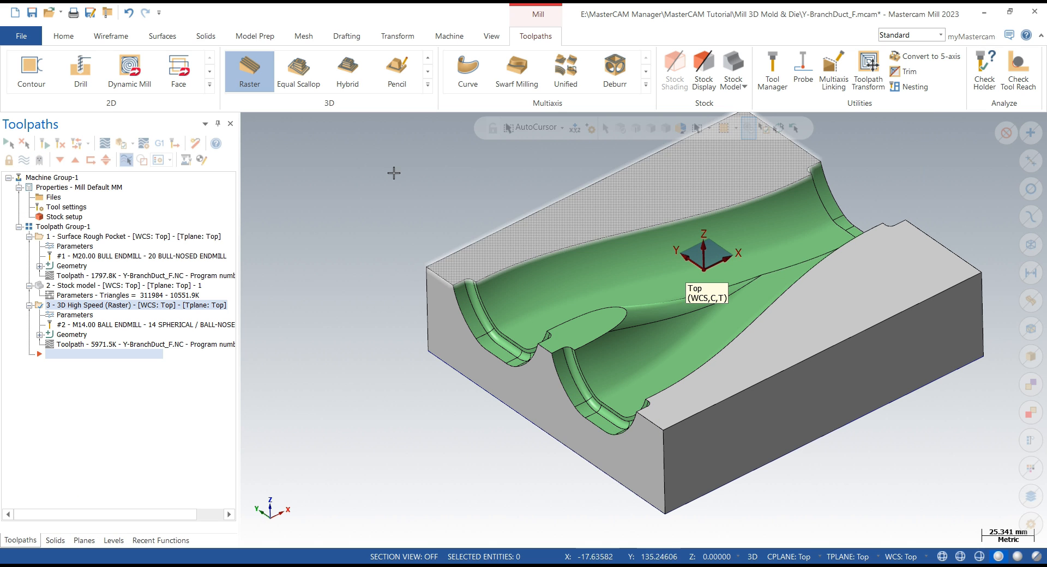
{"action": "left_click", "coordinate": [113, 541]}
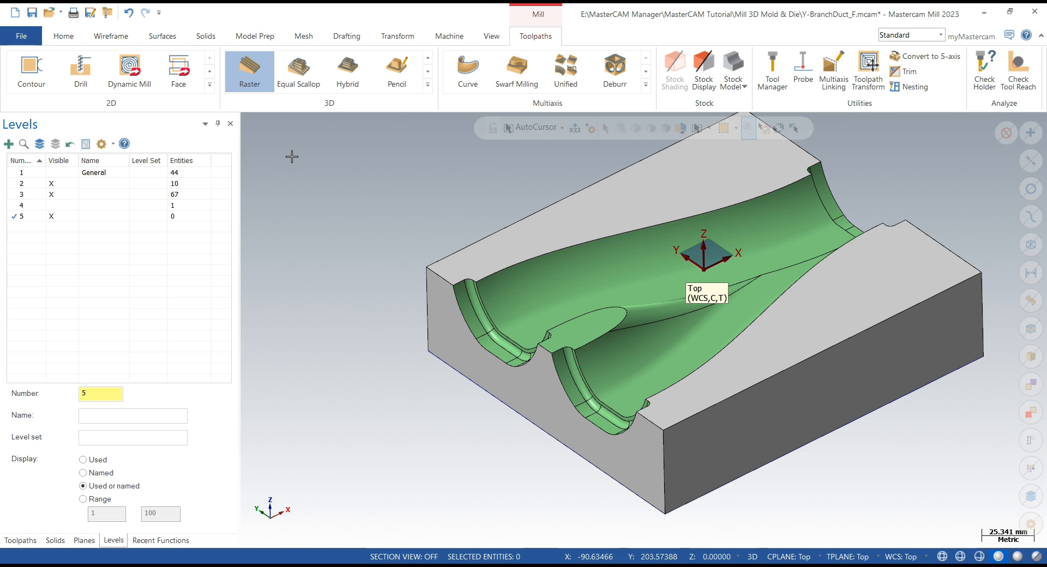
{"action": "left_click", "coordinate": [112, 38]}
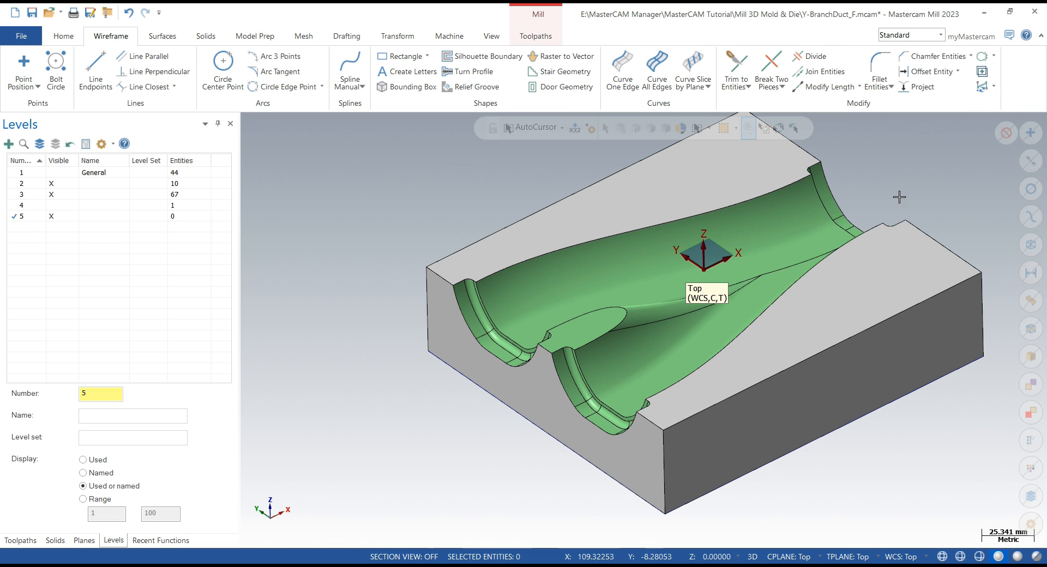
- Start Curve One Edge and extract a curve along the cavity's long upper edge
{"action": "left_click", "coordinate": [622, 71]}
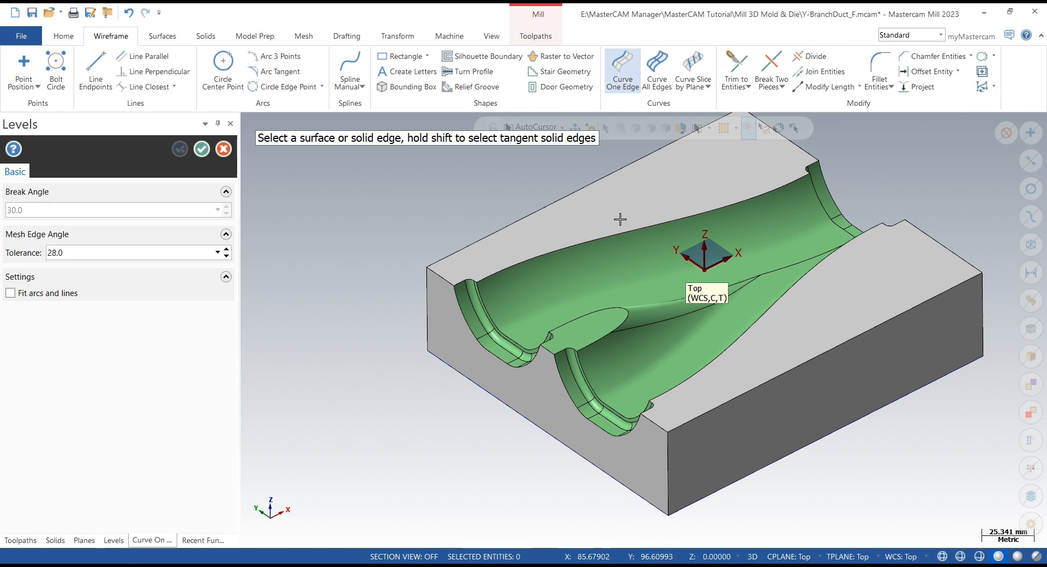
{"action": "left_click", "coordinate": [620, 219]}
{"action": "left_click", "coordinate": [629, 231]}
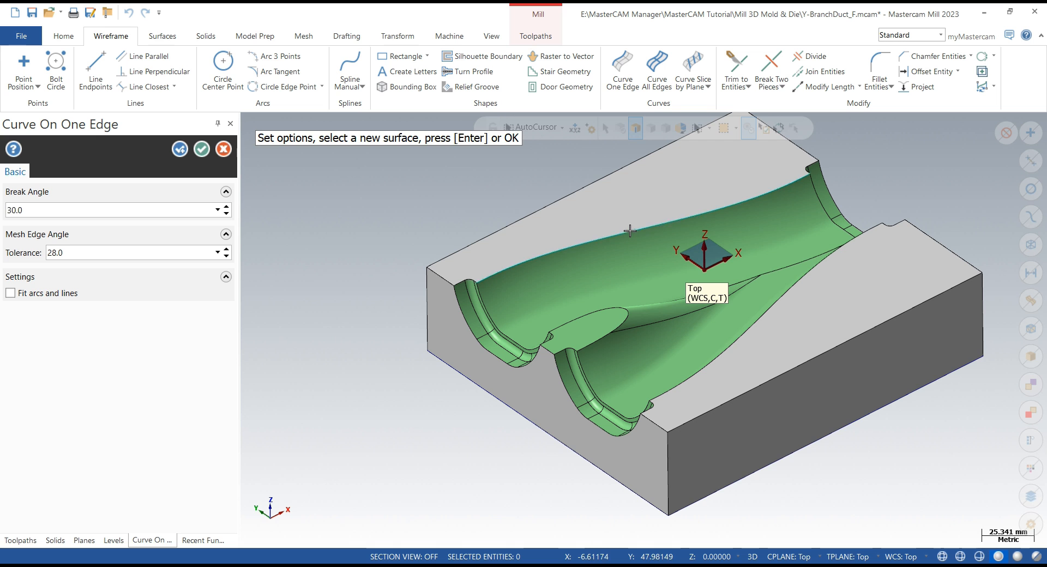
- Extract a curve along the edge of the end flange at the main duct's far end
{"action": "scroll", "coordinate": [491, 245], "scroll_direction": "down", "scroll_amount": 2}
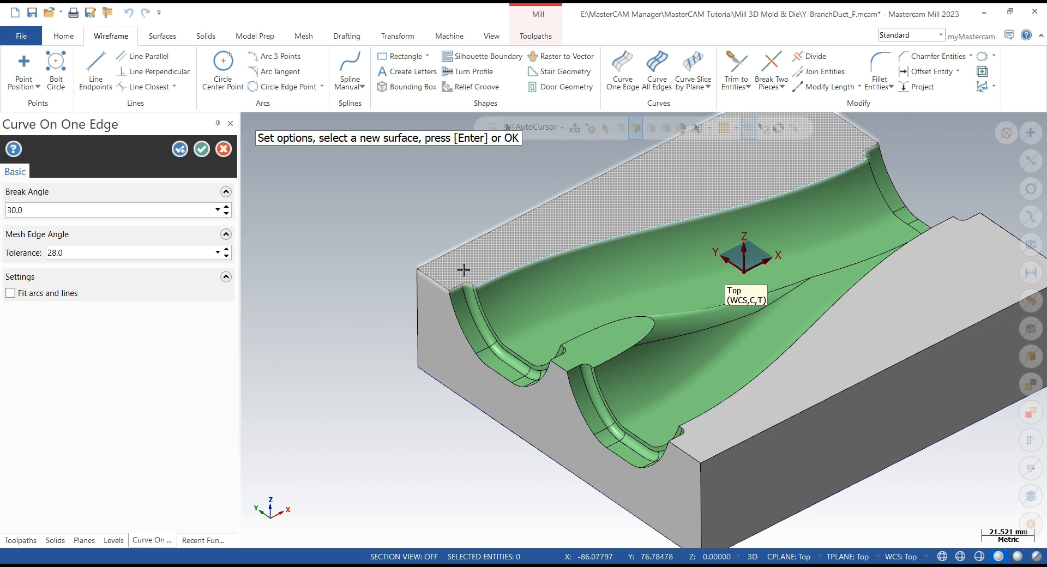
{"action": "scroll", "coordinate": [463, 270], "scroll_direction": "down", "scroll_amount": 6}
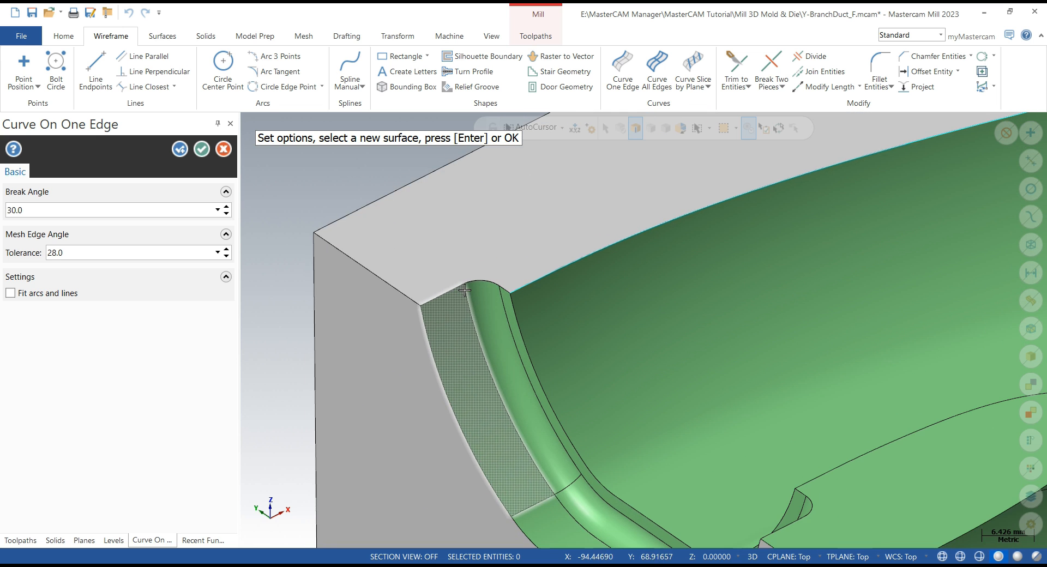
{"action": "scroll", "coordinate": [464, 290], "scroll_direction": "down", "scroll_amount": 1}
{"action": "left_click", "coordinate": [507, 278]}
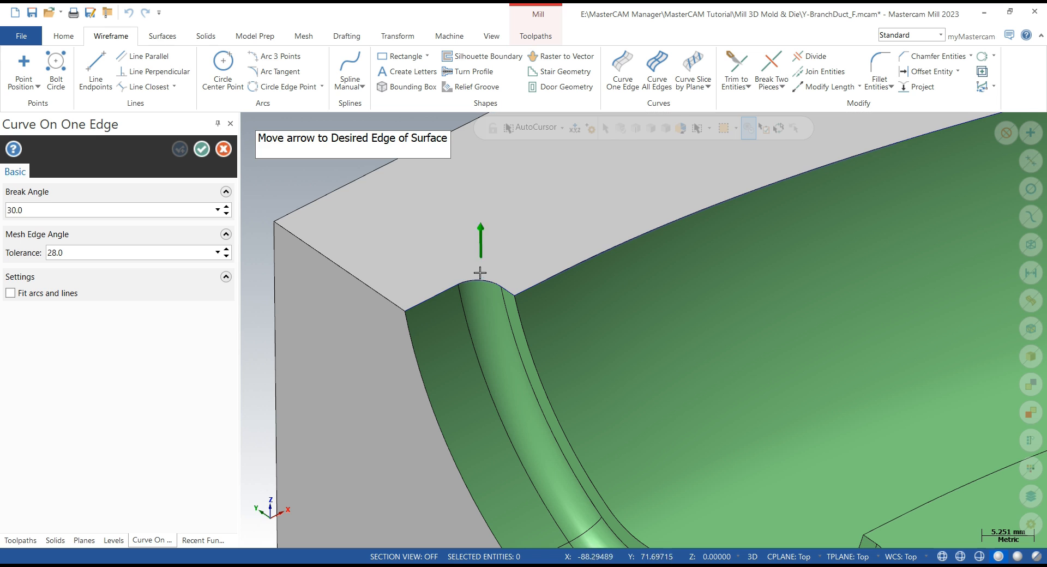
{"action": "scroll", "coordinate": [395, 278], "scroll_direction": "up", "scroll_amount": 5}
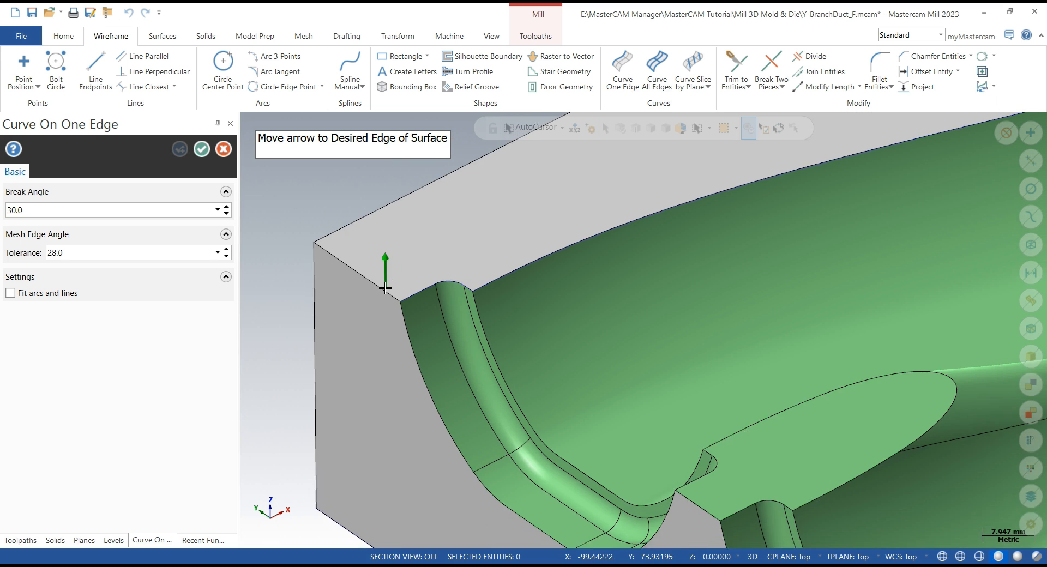
{"action": "scroll", "coordinate": [321, 350], "scroll_direction": "up", "scroll_amount": 2}
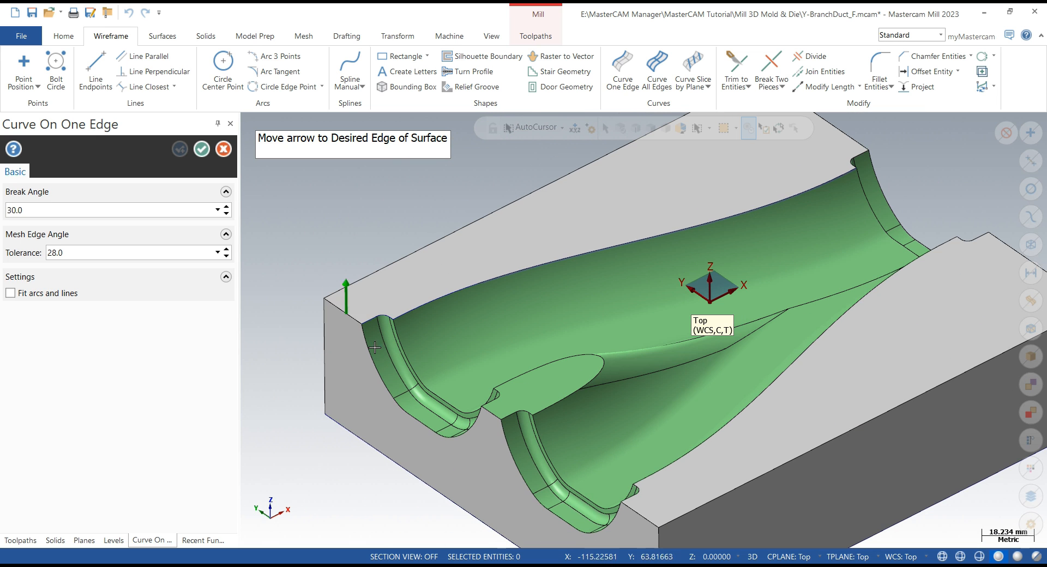
{"action": "left_click", "coordinate": [866, 158]}
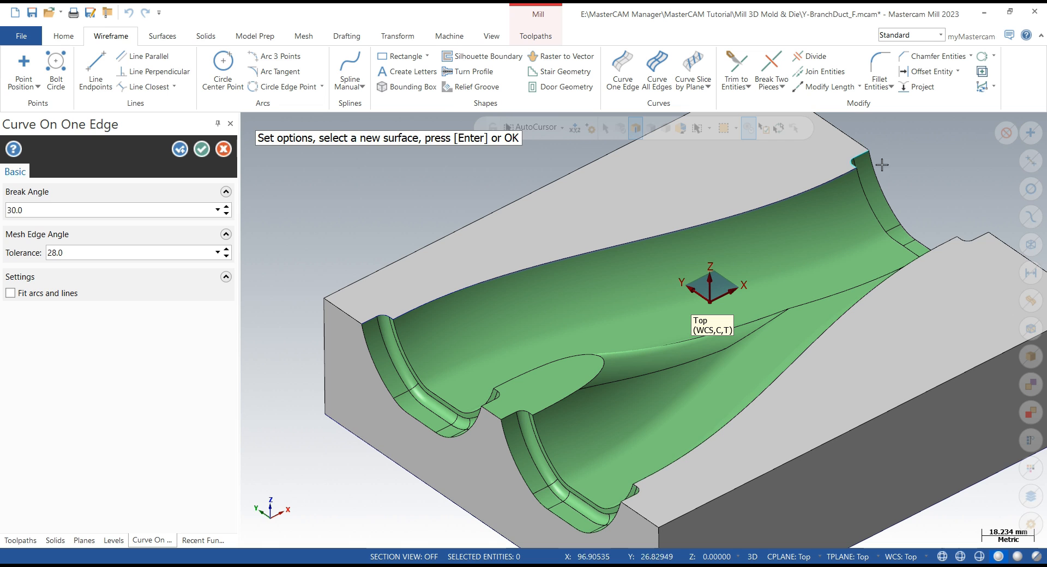
- Extract a curve along the parting edge at the main duct's right-end notch
{"action": "left_click", "coordinate": [958, 255]}
{"action": "left_click", "coordinate": [958, 255]}
{"action": "left_click", "coordinate": [958, 254]}
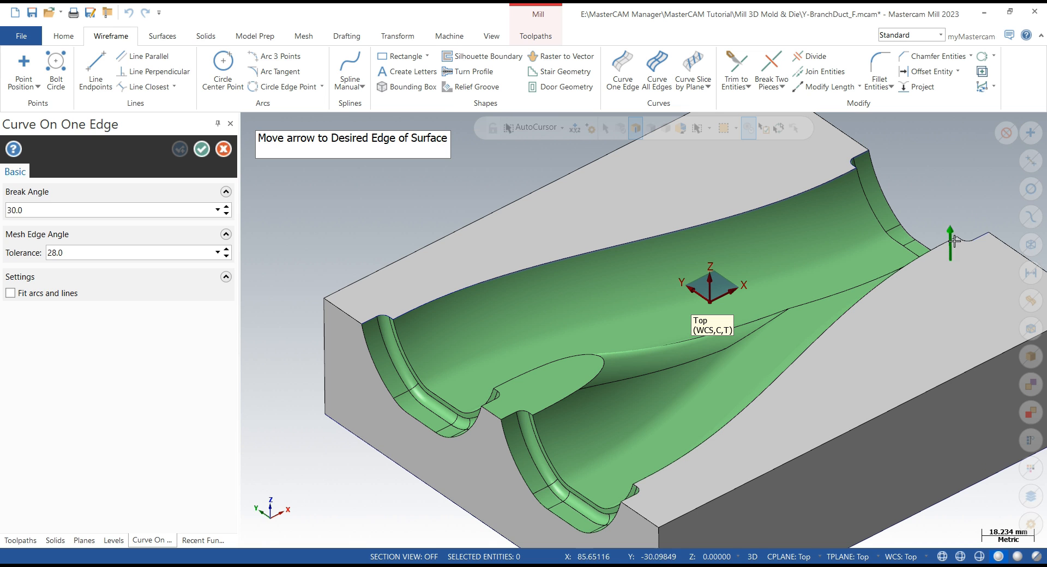
{"action": "left_click", "coordinate": [952, 240]}
{"action": "left_click", "coordinate": [970, 249]}
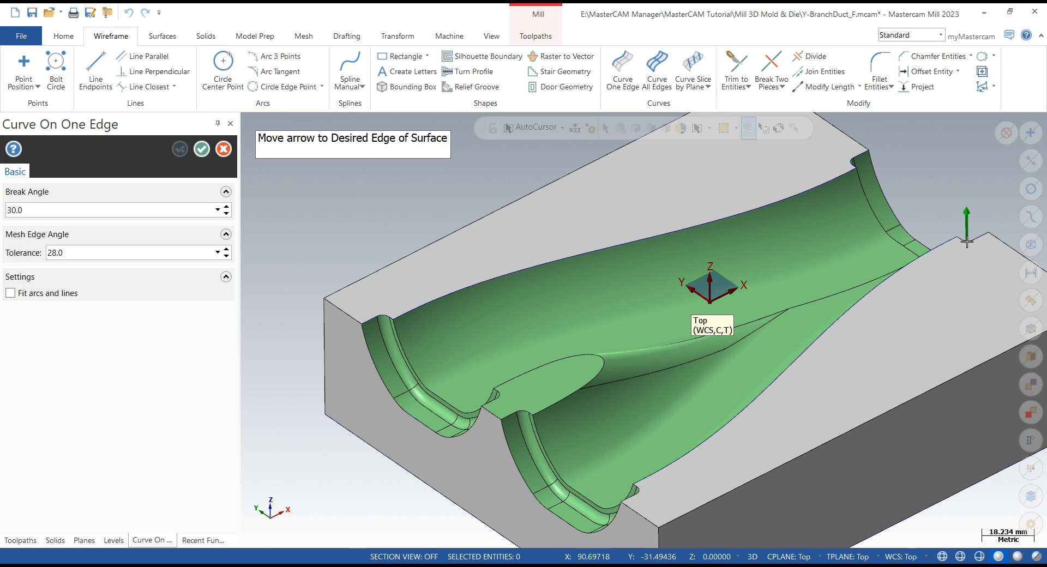
{"action": "left_click", "coordinate": [967, 241]}
- Extract curves along the cavity edges next to the lower branch end
{"action": "scroll", "coordinate": [758, 412], "scroll_direction": "up", "scroll_amount": 5}
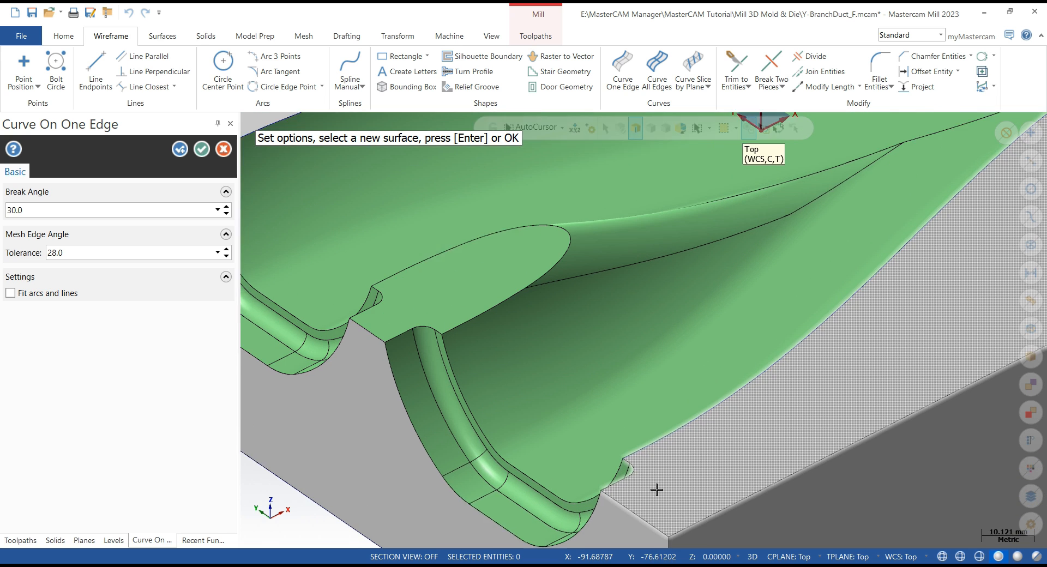
{"action": "left_click", "coordinate": [633, 490]}
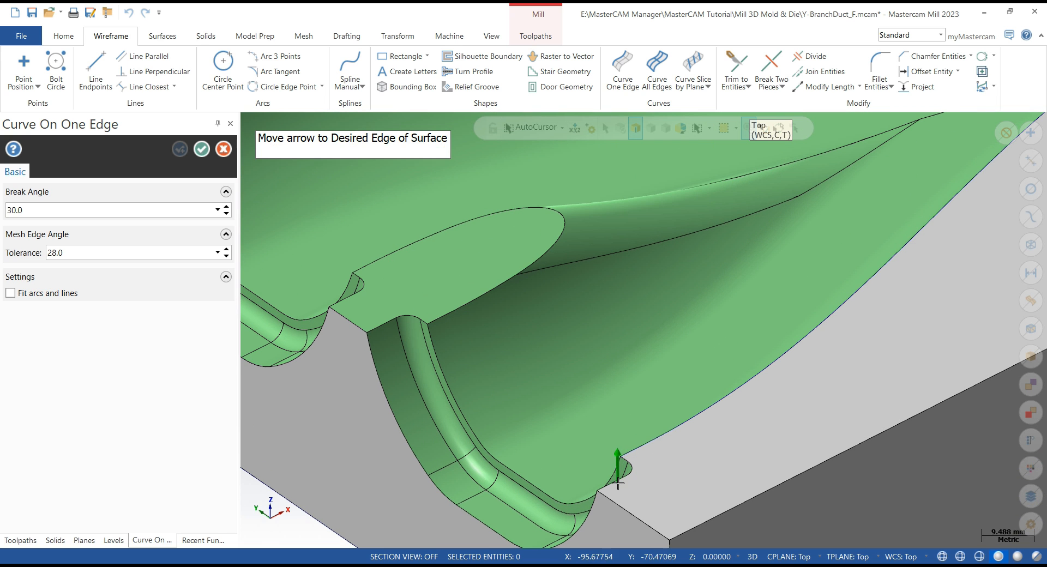
{"action": "left_click", "coordinate": [617, 483]}
{"action": "scroll", "coordinate": [736, 428], "scroll_direction": "down", "scroll_amount": 3}
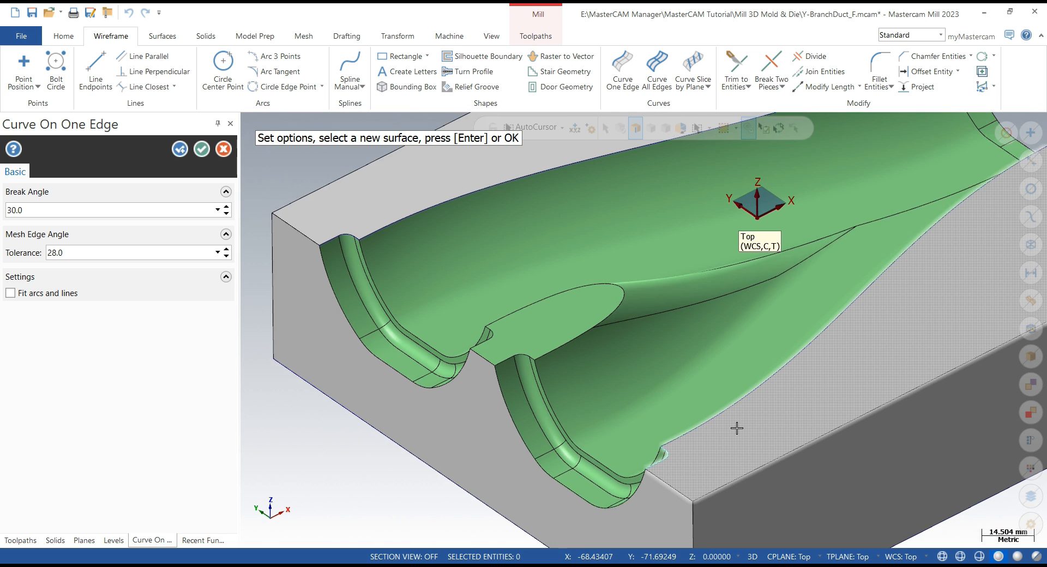
{"action": "scroll", "coordinate": [736, 427], "scroll_direction": "down", "scroll_amount": 1}
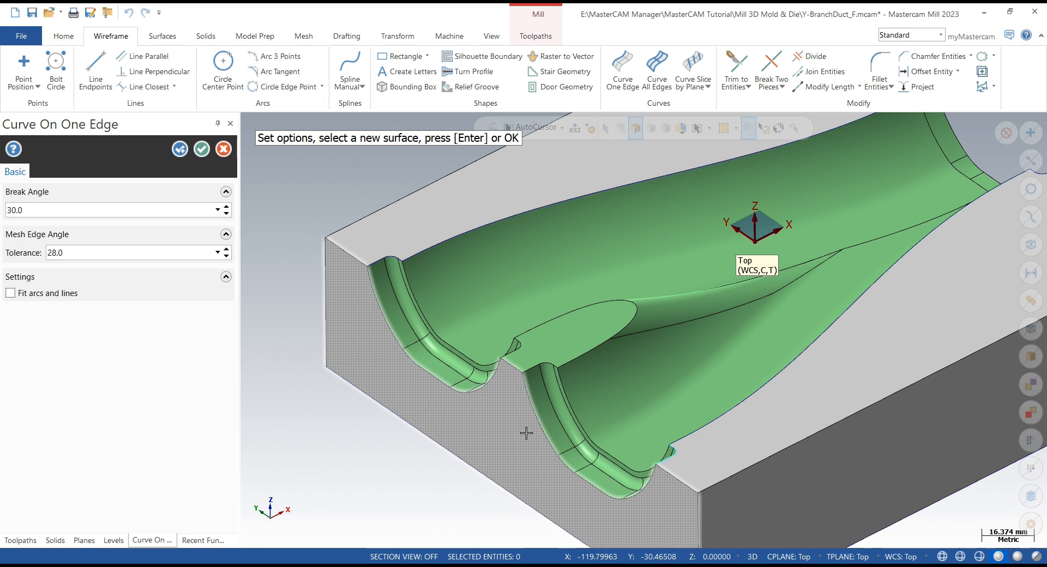
{"action": "left_click", "coordinate": [527, 360]}
{"action": "left_click", "coordinate": [505, 419]}
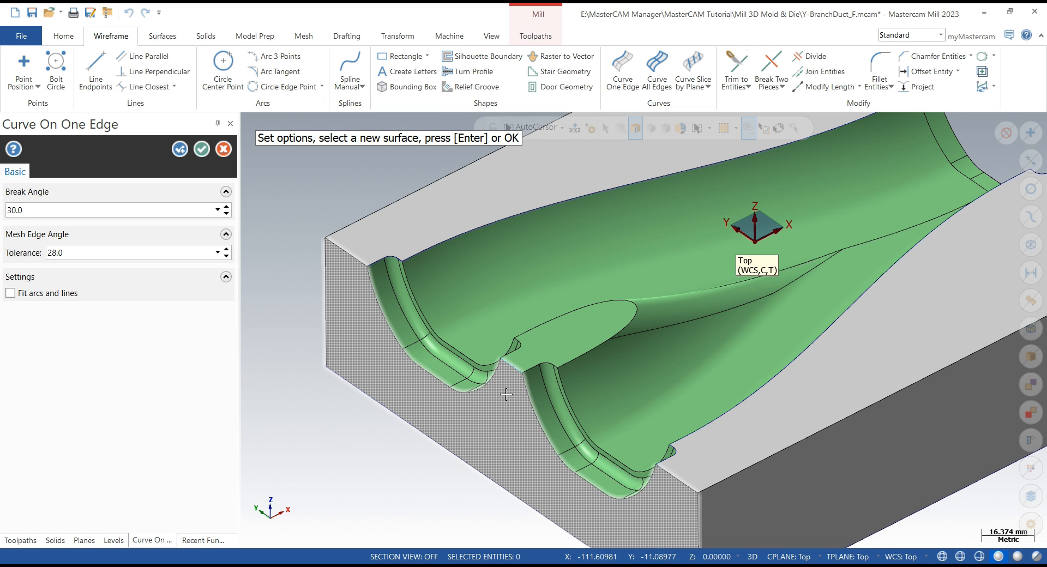
- Extract curves along the end-flange edges of the left branch opening
{"action": "left_click", "coordinate": [405, 333]}
{"action": "left_click", "coordinate": [409, 336]}
{"action": "left_click", "coordinate": [423, 370]}
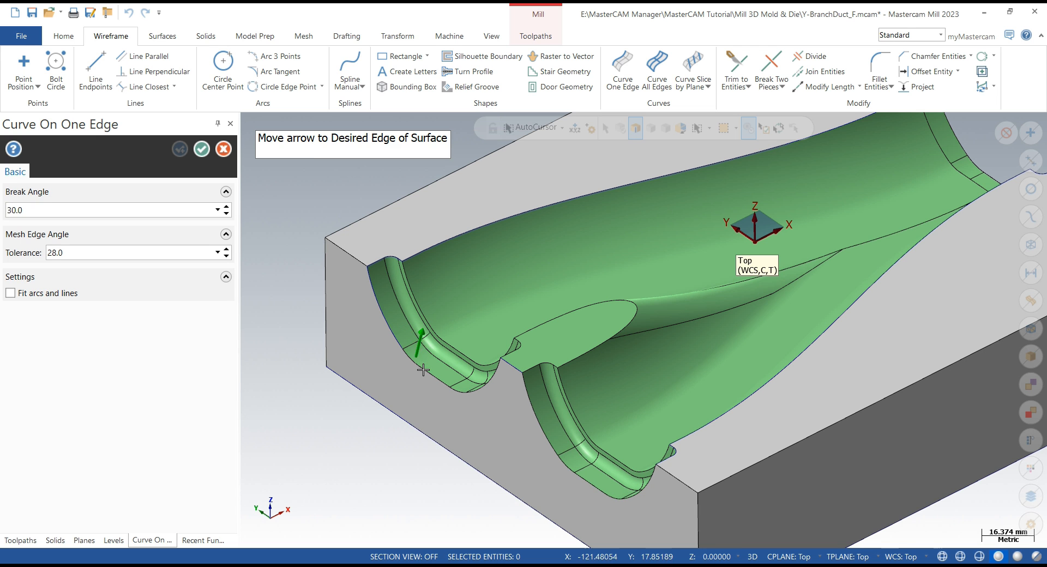
{"action": "left_click", "coordinate": [423, 369]}
{"action": "middle_click_drag", "start_coordinate": [423, 369], "coordinate": [548, 415]}
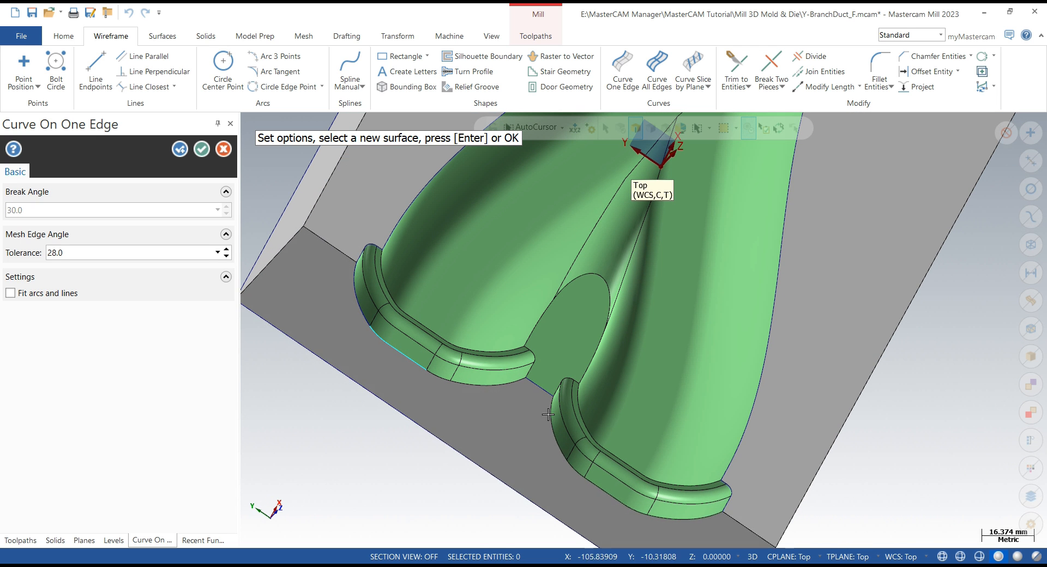
{"action": "left_click", "coordinate": [444, 371]}
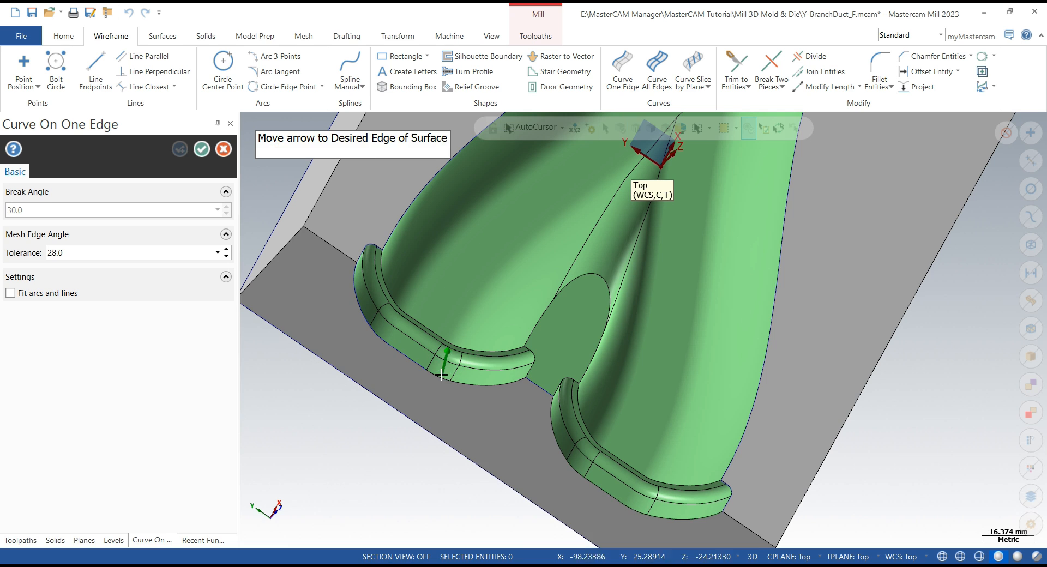
{"action": "left_click", "coordinate": [441, 376]}
{"action": "left_click", "coordinate": [475, 376]}
{"action": "left_click", "coordinate": [482, 385]}
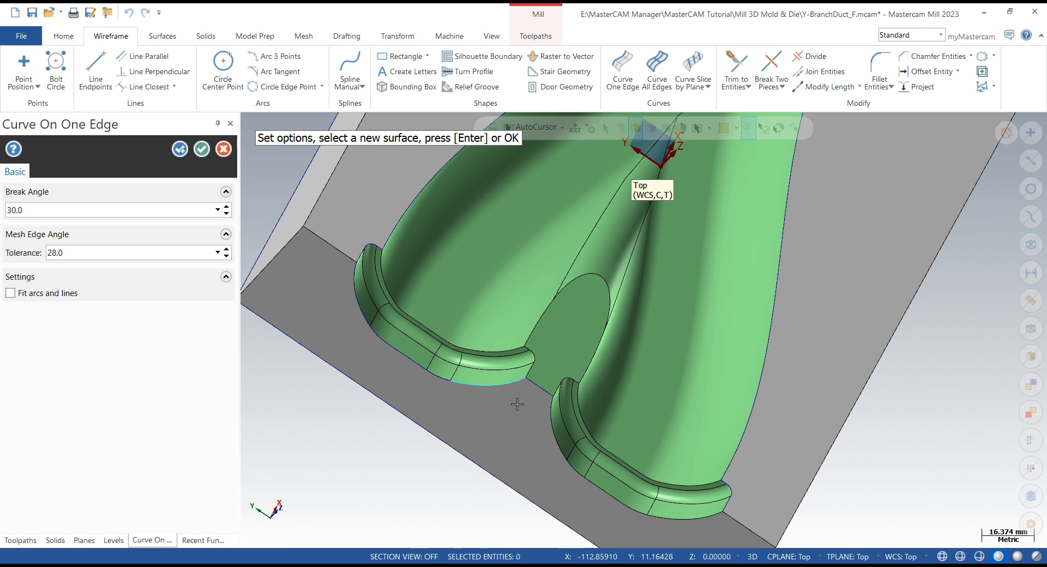
- Extract curves along the end-flange edges of the right branch opening
{"action": "left_click", "coordinate": [566, 421]}
{"action": "left_click", "coordinate": [577, 458]}
{"action": "left_click", "coordinate": [581, 465]}
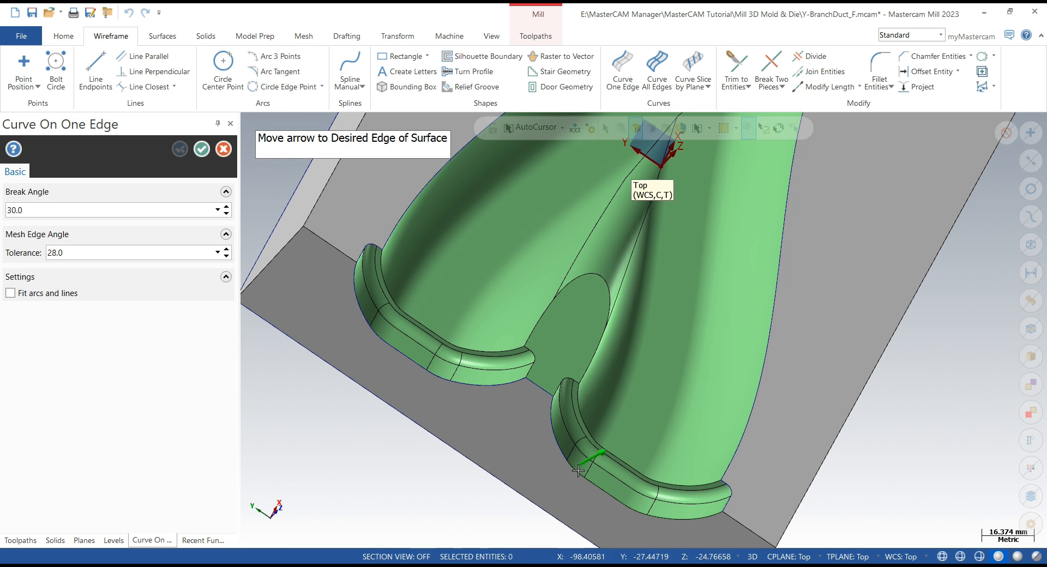
{"action": "left_click", "coordinate": [589, 467]}
{"action": "left_click", "coordinate": [611, 491]}
{"action": "left_click", "coordinate": [621, 499]}
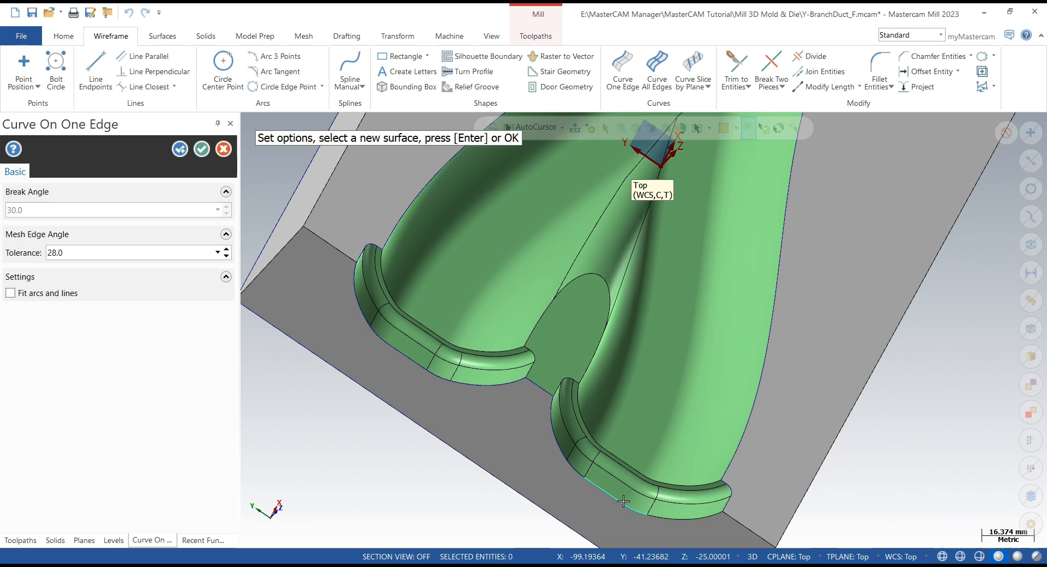
{"action": "left_click", "coordinate": [668, 510]}
{"action": "left_click", "coordinate": [676, 518]}
- Extract a curve along the main duct's end-flange edge and accept the Curve One Edge command
{"action": "scroll", "coordinate": [703, 456], "scroll_direction": "down", "scroll_amount": 4}
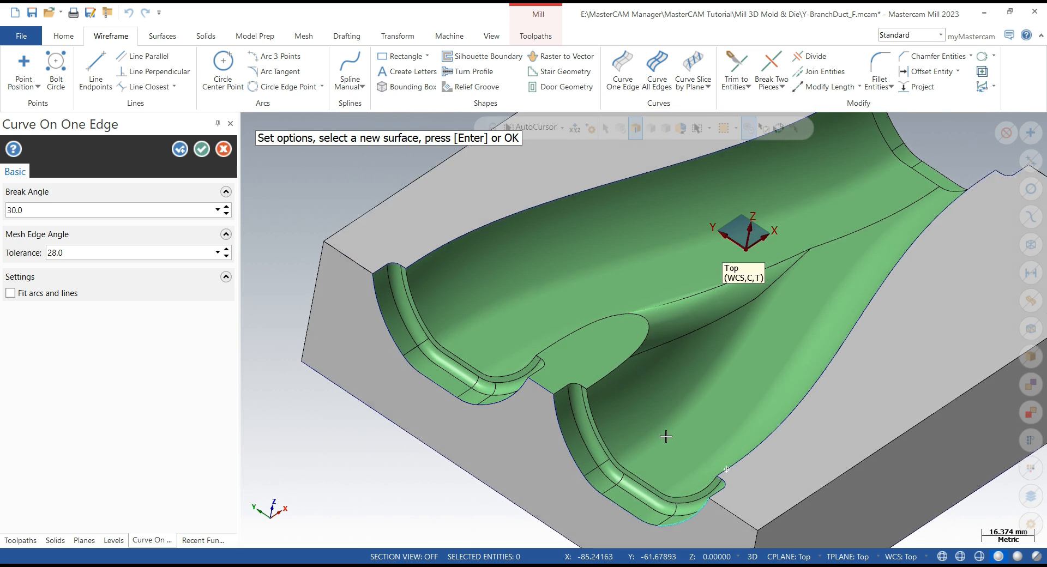
{"action": "middle_click_drag", "start_coordinate": [800, 235], "coordinate": [900, 388]}
{"action": "scroll", "coordinate": [852, 379], "scroll_direction": "up", "scroll_amount": 3}
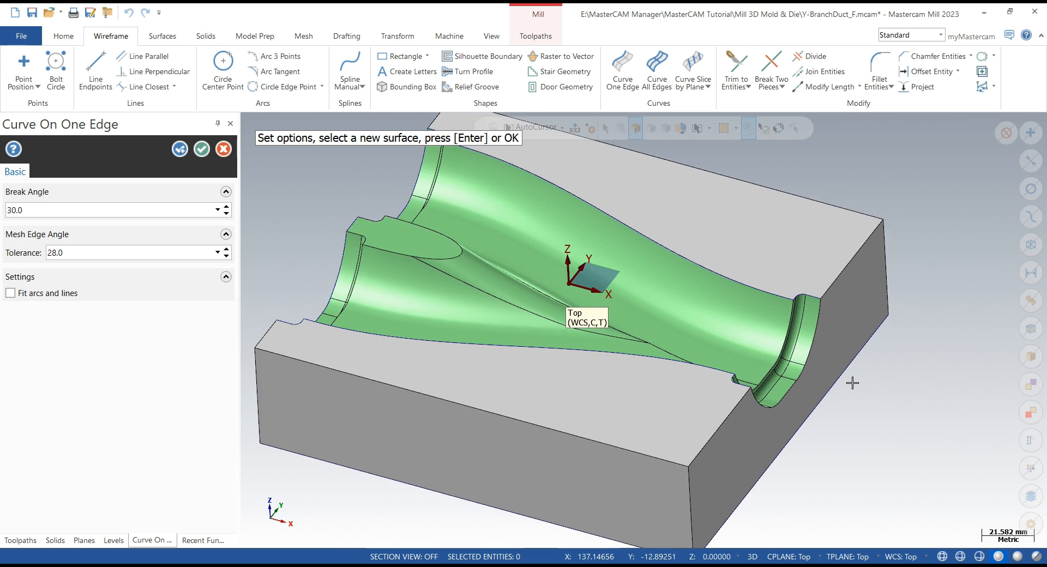
{"action": "left_click", "coordinate": [825, 354]}
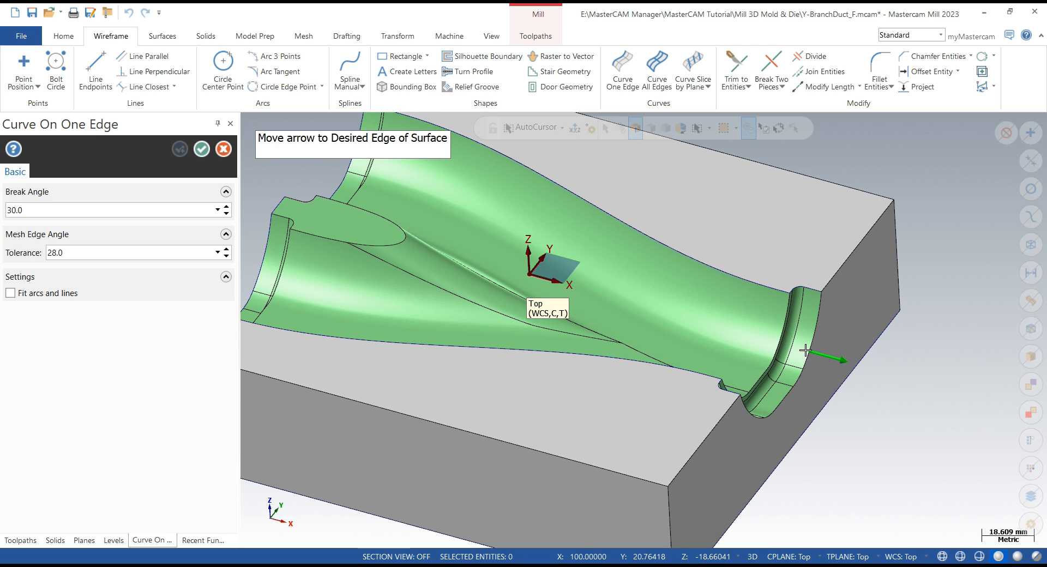
{"action": "left_click", "coordinate": [820, 375]}
{"action": "middle_click_drag", "start_coordinate": [821, 376], "coordinate": [943, 380]}
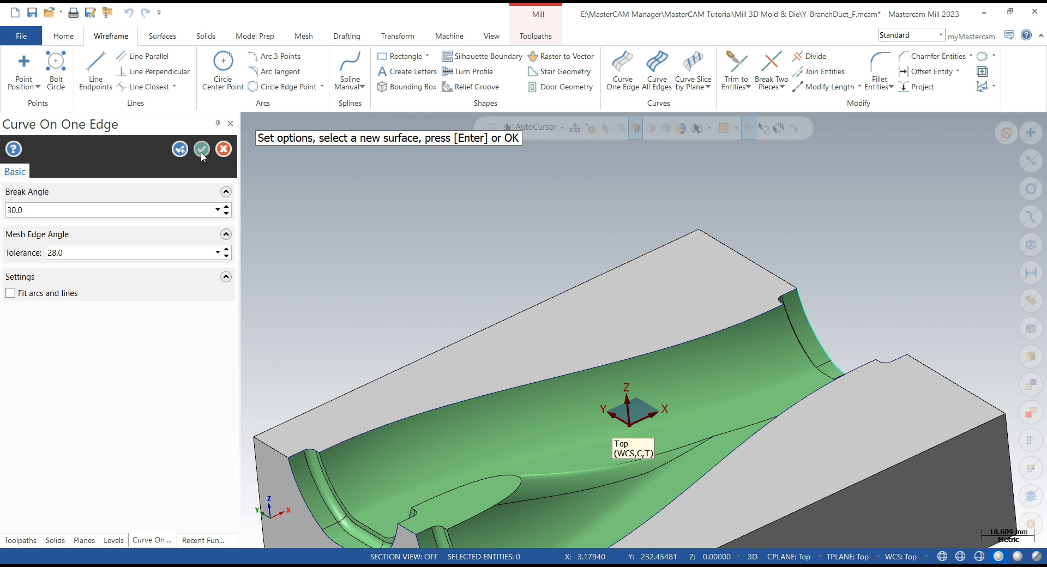
{"action": "left_click", "coordinate": [202, 153]}
{"action": "scroll", "coordinate": [446, 199], "scroll_direction": "down", "scroll_amount": 6}
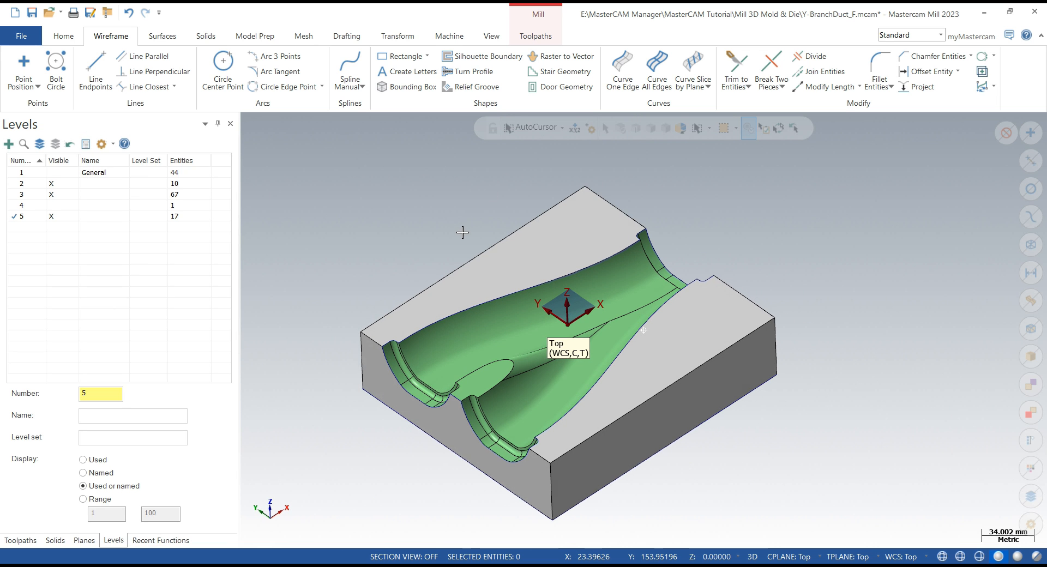
{"action": "middle_click_drag", "start_coordinate": [462, 232], "coordinate": [461, 233]}
{"action": "scroll", "coordinate": [462, 232], "scroll_direction": "up", "scroll_amount": 4}
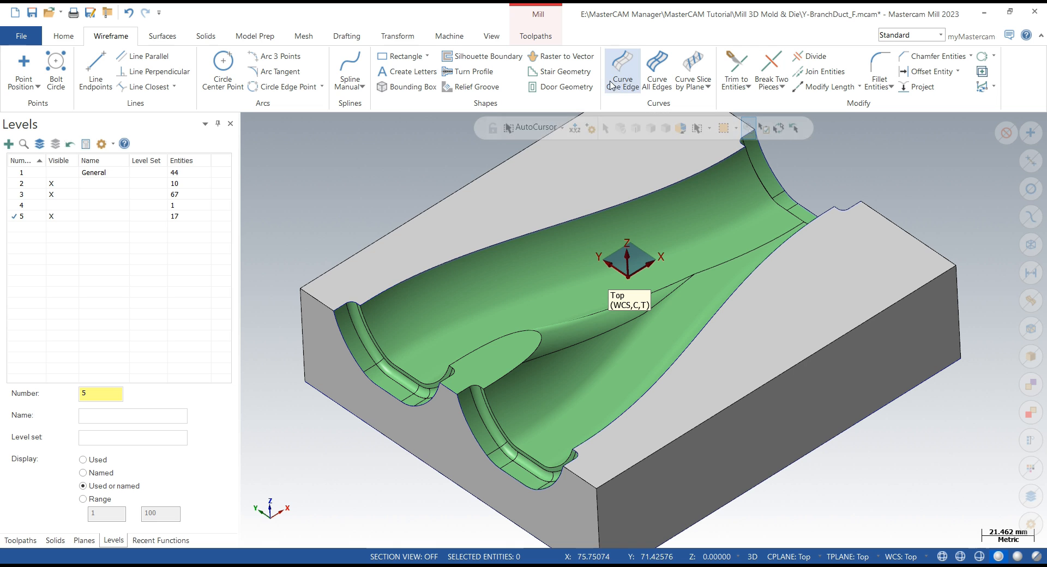
- Restart Curve One Edge and extract a curve along the edge of the flat land at the branch junction
{"action": "left_click", "coordinate": [622, 66]}
{"action": "scroll", "coordinate": [468, 376], "scroll_direction": "up", "scroll_amount": 4}
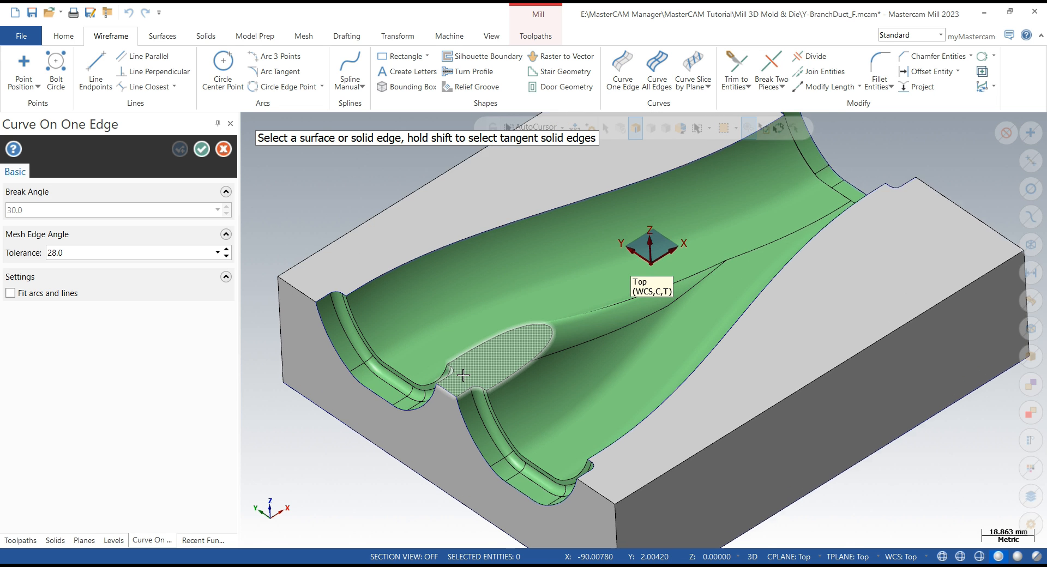
{"action": "scroll", "coordinate": [463, 376], "scroll_direction": "up", "scroll_amount": 2}
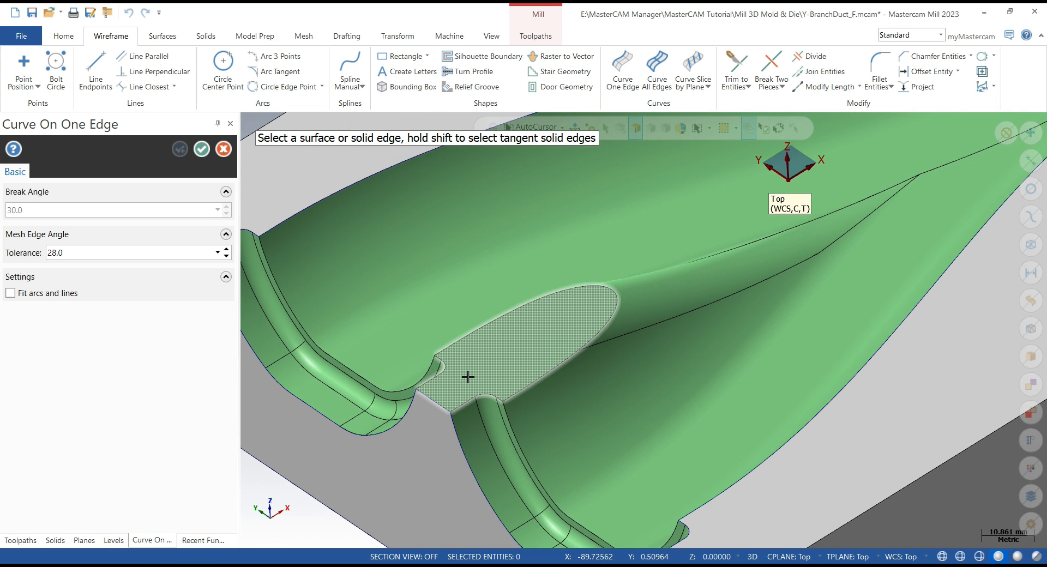
{"action": "left_click", "coordinate": [465, 387]}
{"action": "left_click", "coordinate": [464, 403]}
{"action": "left_click", "coordinate": [442, 376]}
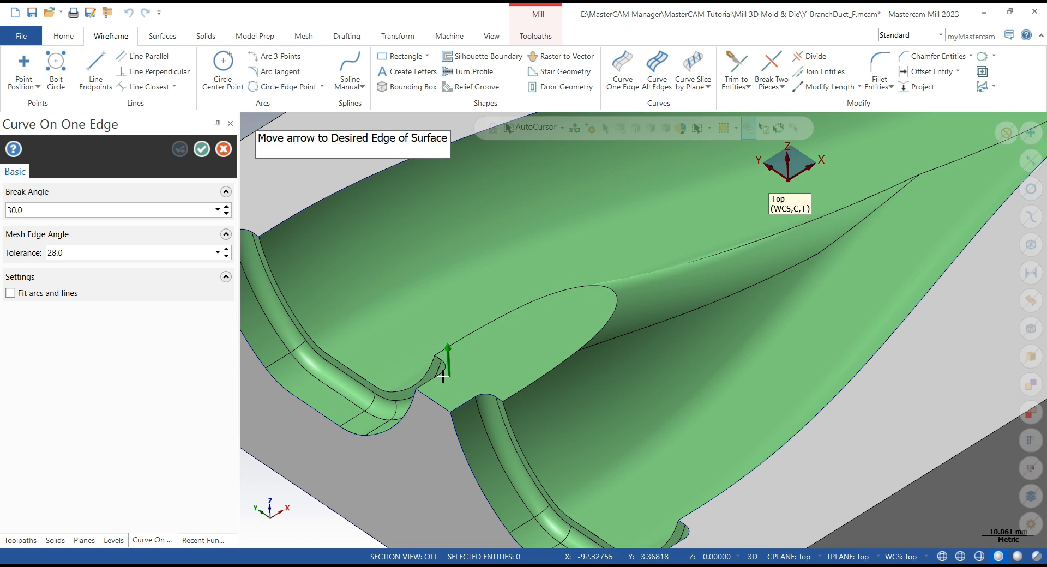
{"action": "left_click", "coordinate": [434, 381]}
{"action": "left_click", "coordinate": [472, 369]}
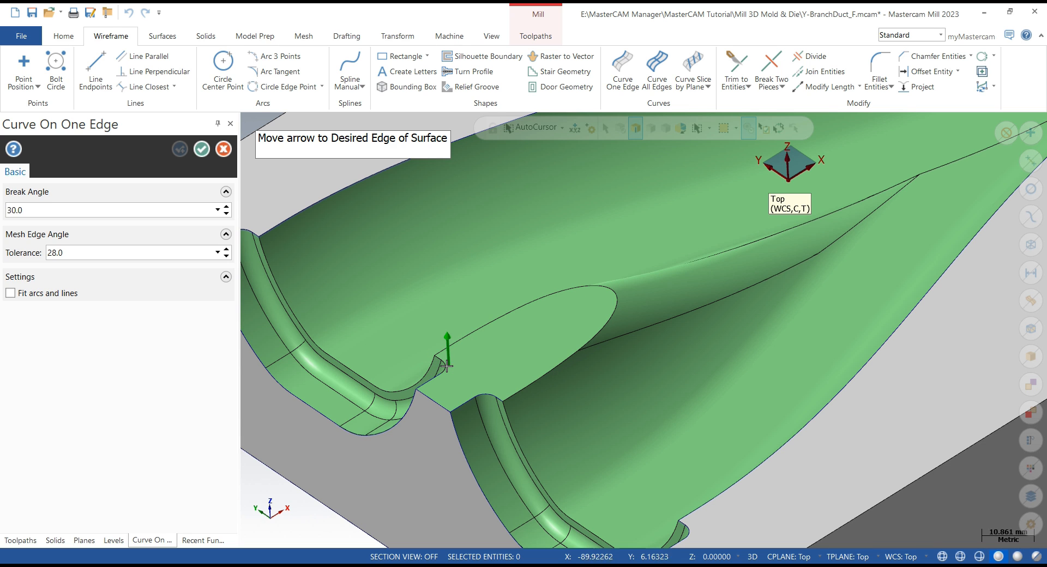
{"action": "left_click", "coordinate": [445, 367]}
{"action": "left_click", "coordinate": [467, 363]}
{"action": "left_click", "coordinate": [461, 337]}
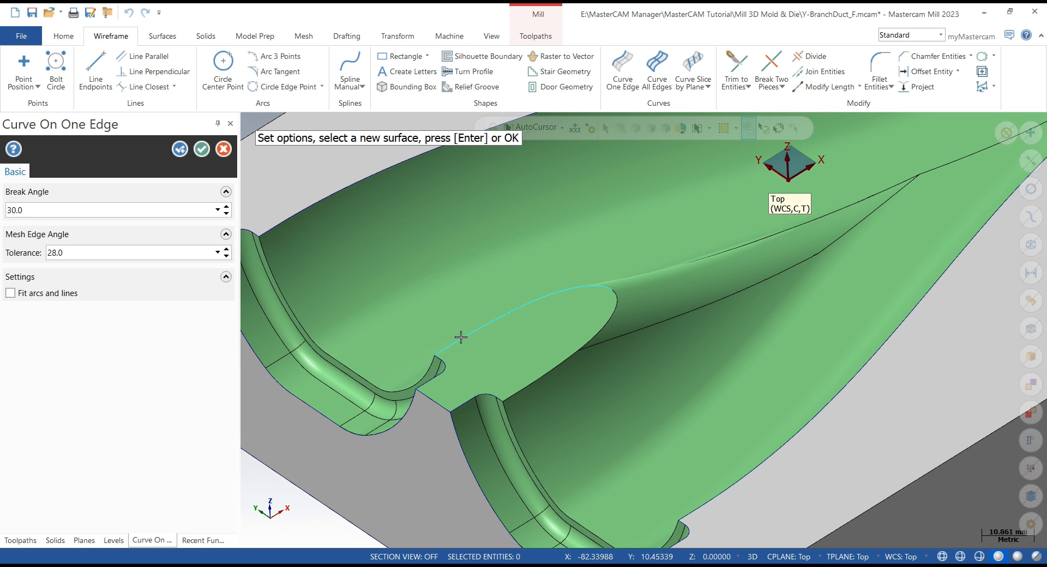
- Extract curves along the remaining edges of the flat land at the branch junction and accept the Curve One Edge command
{"action": "left_click", "coordinate": [530, 346]}
{"action": "left_click", "coordinate": [597, 335]}
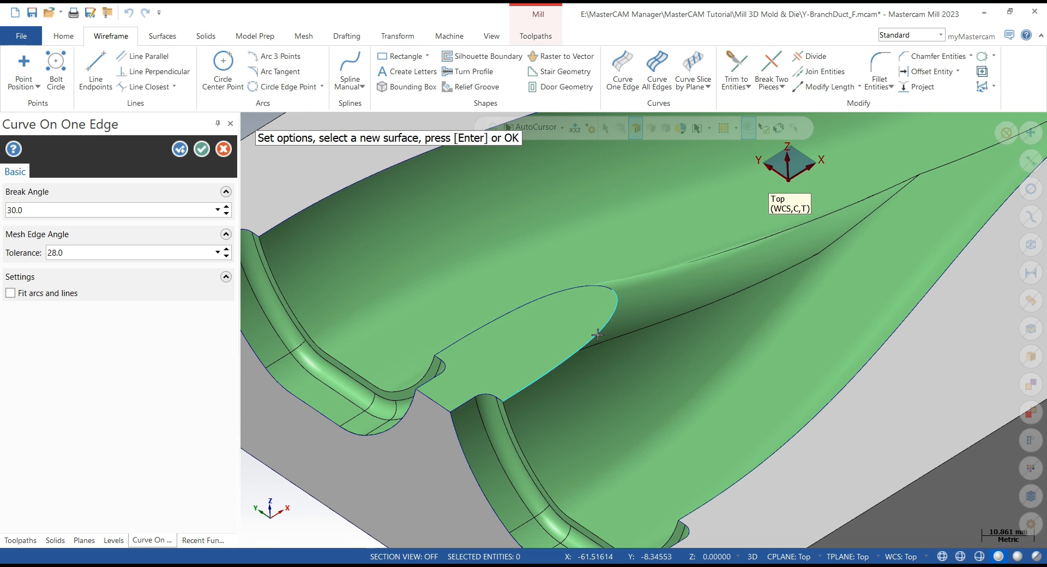
{"action": "left_click", "coordinate": [201, 149]}
- Open the raster toolpath's Toolpath Control settings and clear its existing containment boundary chain
{"action": "scroll", "coordinate": [496, 393], "scroll_direction": "down", "scroll_amount": 4}
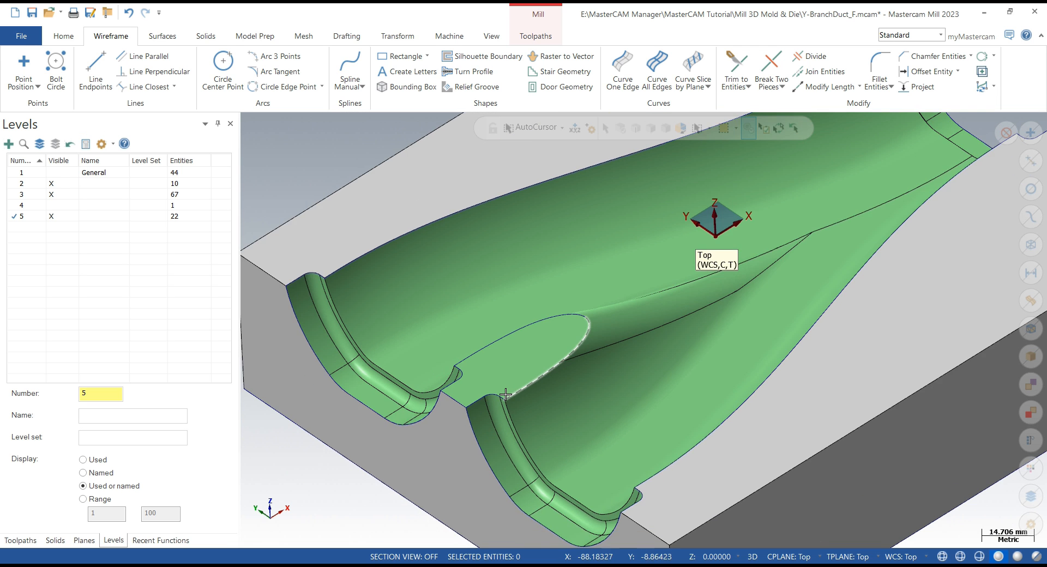
{"action": "scroll", "coordinate": [496, 393], "scroll_direction": "down", "scroll_amount": 2}
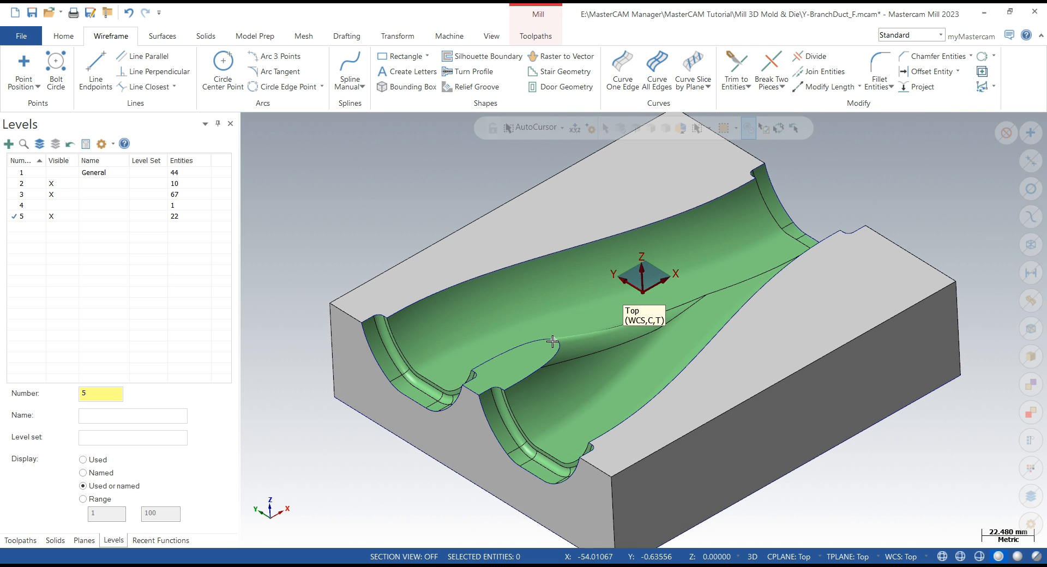
{"action": "left_click", "coordinate": [21, 539]}
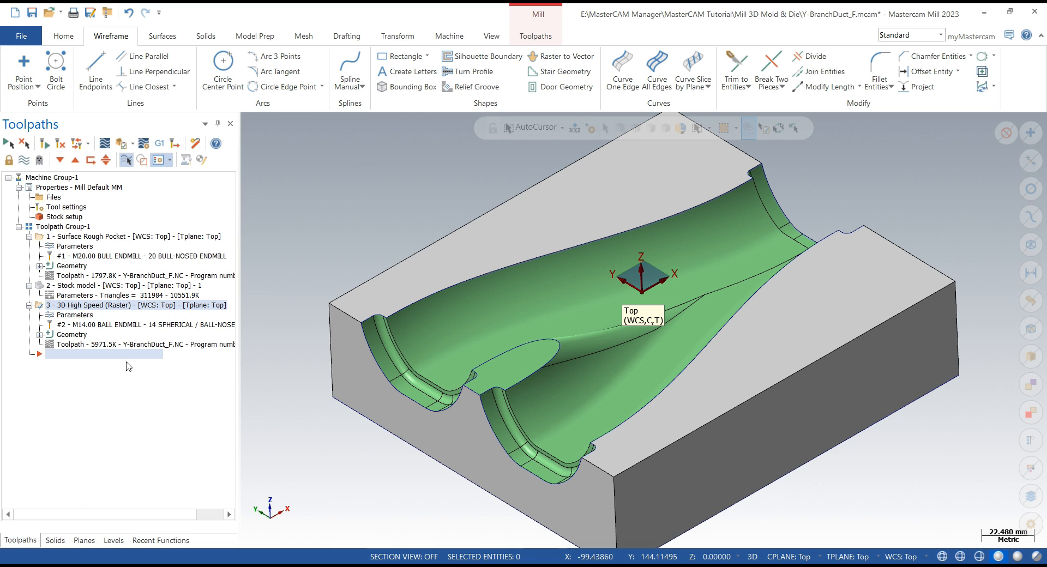
{"action": "left_click", "coordinate": [76, 334]}
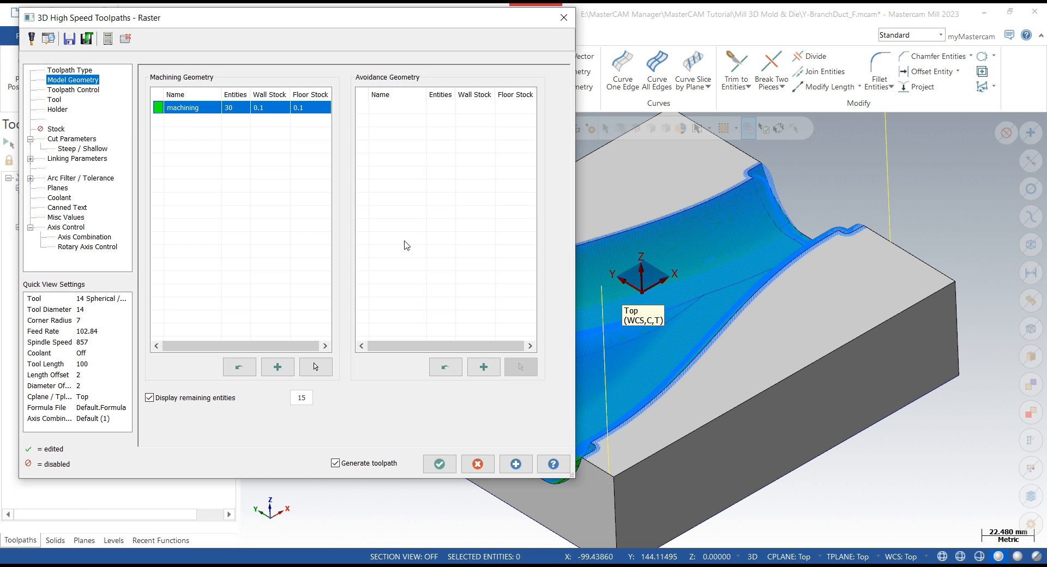
{"action": "left_click", "coordinate": [76, 90]}
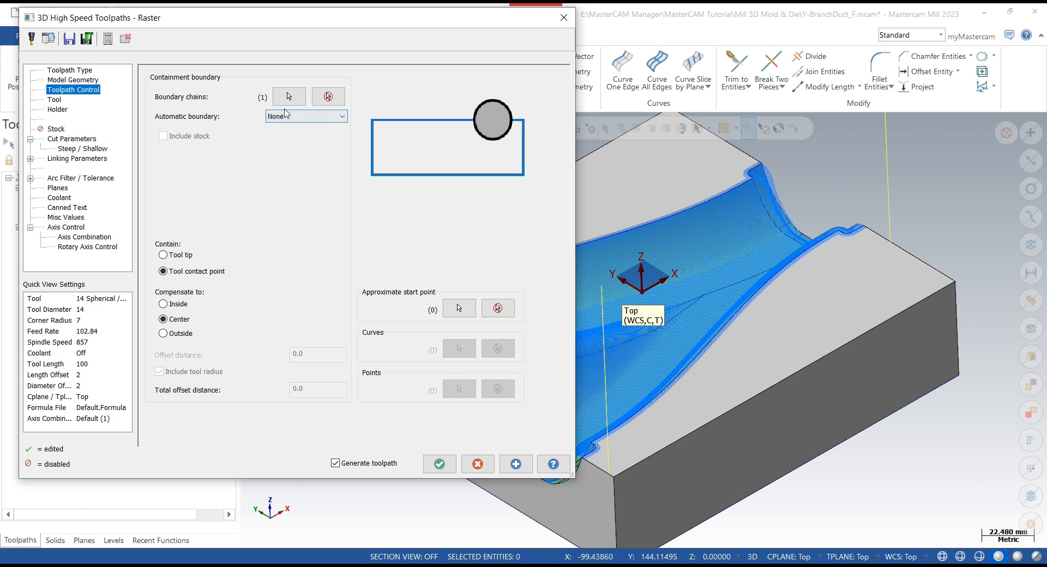
{"action": "left_click", "coordinate": [328, 96]}
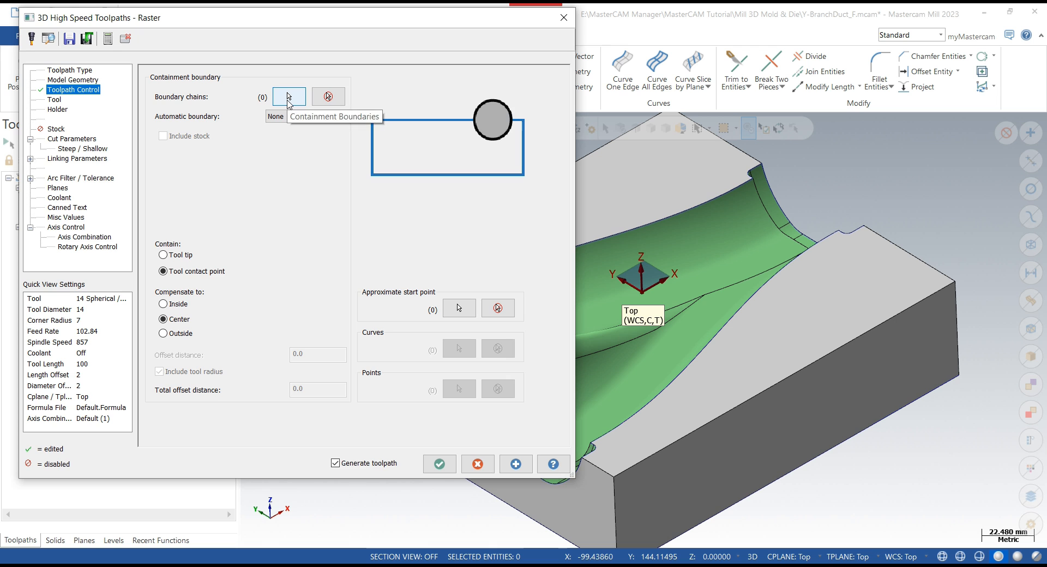
- Chain the extracted cavity edge curves around the whole cavity as the new containment boundary
{"action": "left_click", "coordinate": [289, 97]}
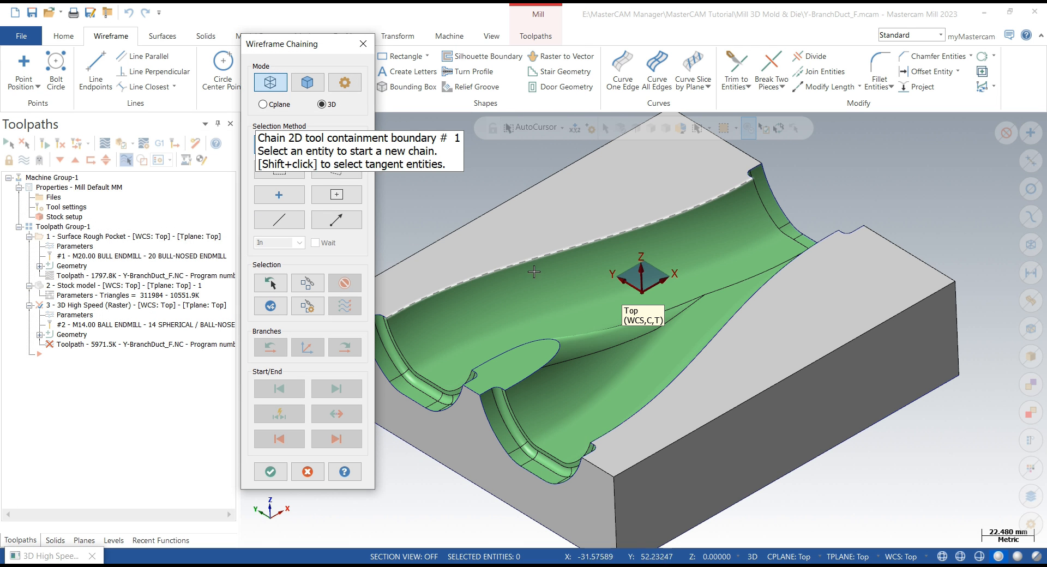
{"action": "scroll", "coordinate": [534, 271], "scroll_direction": "down", "scroll_amount": 2}
{"action": "left_click", "coordinate": [502, 296]}
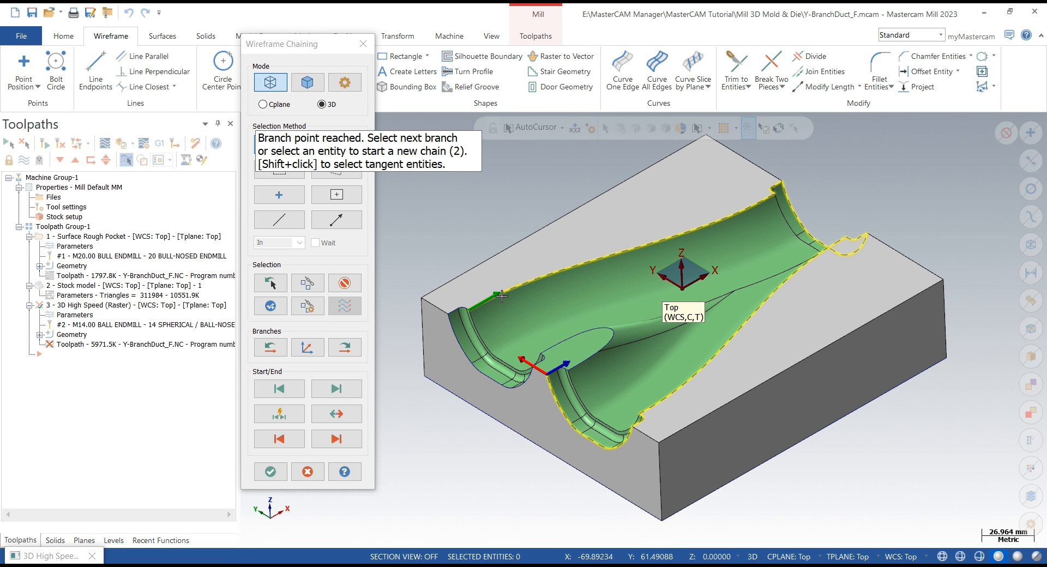
{"action": "left_click", "coordinate": [561, 372]}
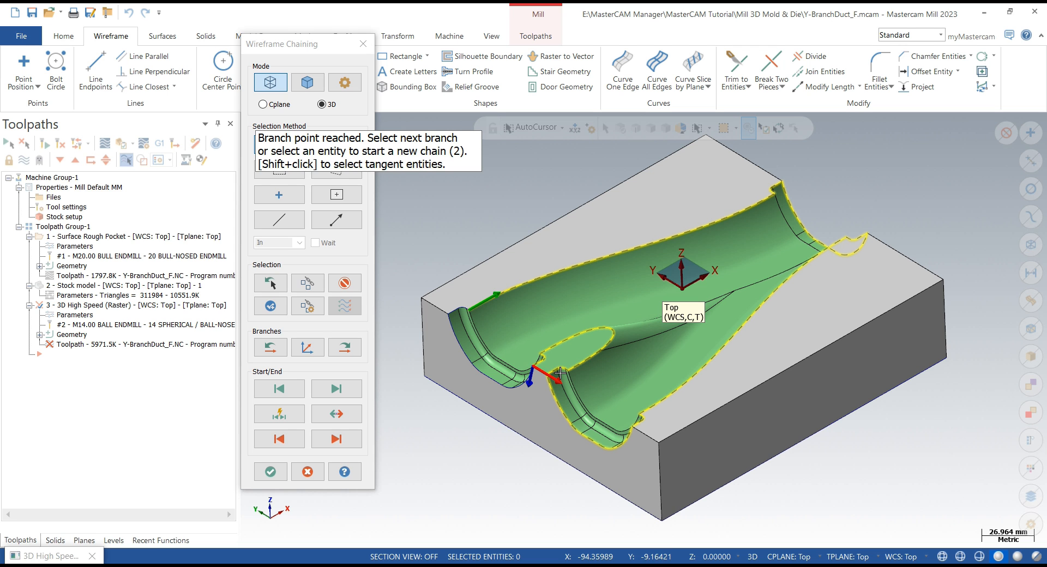
{"action": "left_click", "coordinate": [522, 384]}
{"action": "scroll", "coordinate": [477, 308], "scroll_direction": "up", "scroll_amount": 3}
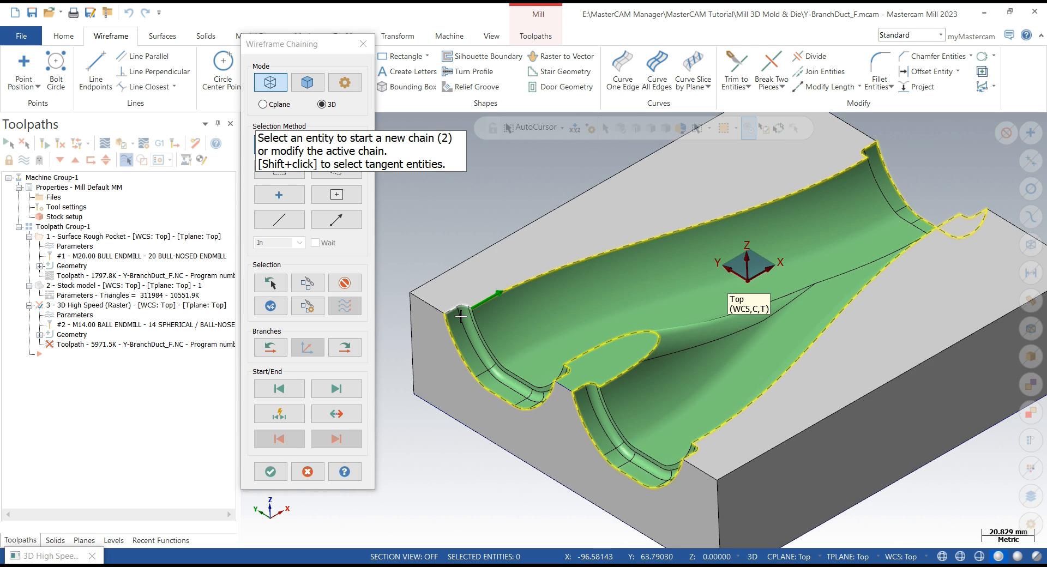
{"action": "scroll", "coordinate": [440, 276], "scroll_direction": "down", "scroll_amount": 1}
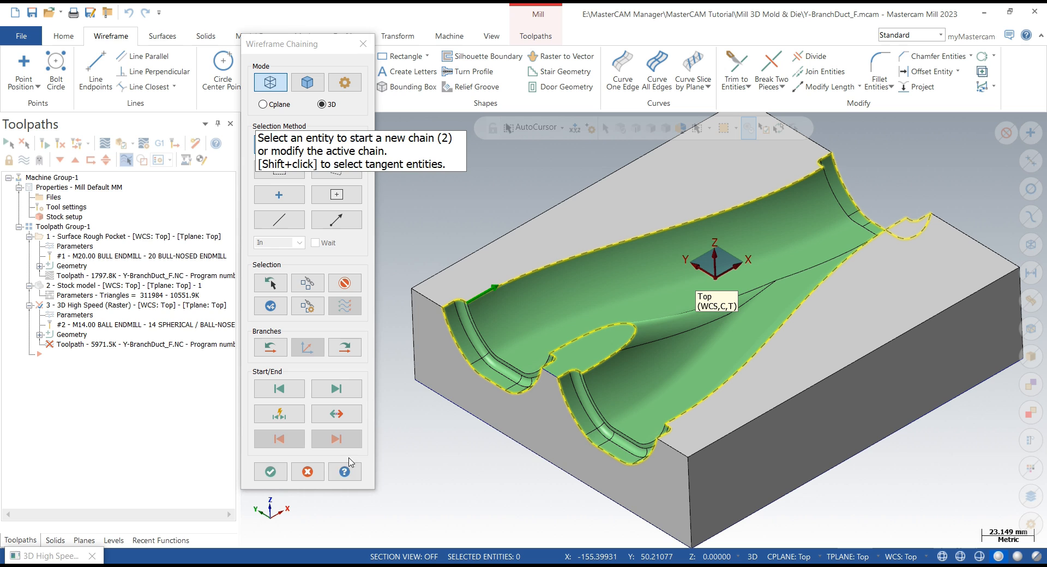
{"action": "left_click", "coordinate": [271, 472]}
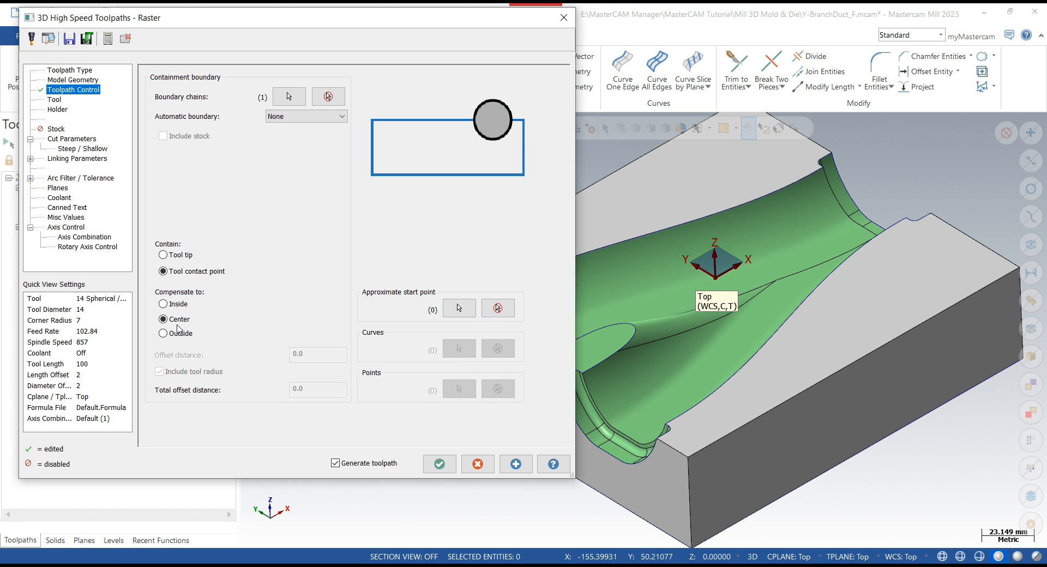
- Regenerate the raster toolpath with the new containment boundary and accept the dialog
{"action": "left_click", "coordinate": [512, 465]}
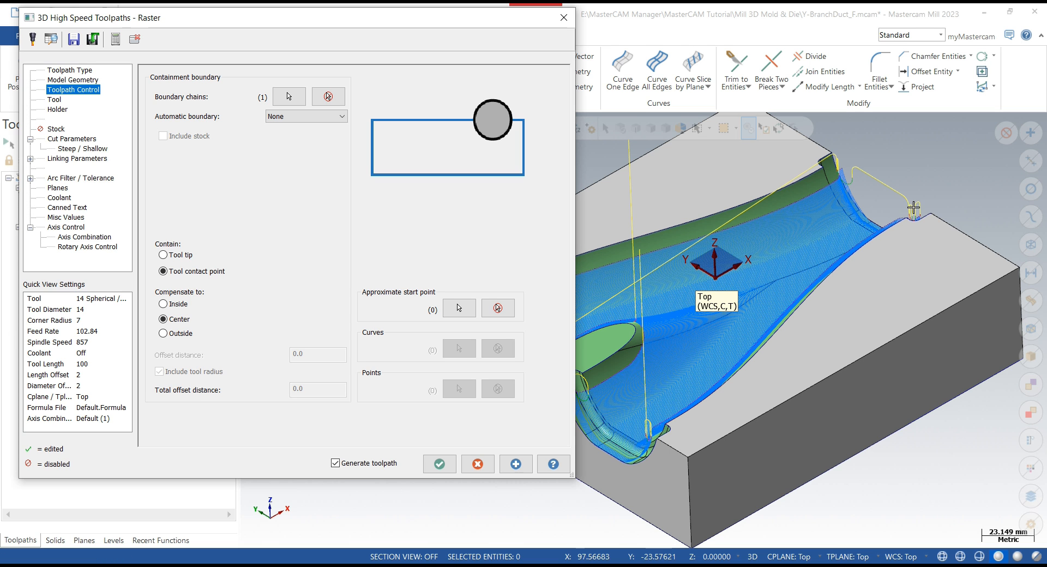
{"action": "scroll", "coordinate": [877, 322], "scroll_direction": "down", "scroll_amount": 4}
{"action": "scroll", "coordinate": [659, 333], "scroll_direction": "up", "scroll_amount": 5}
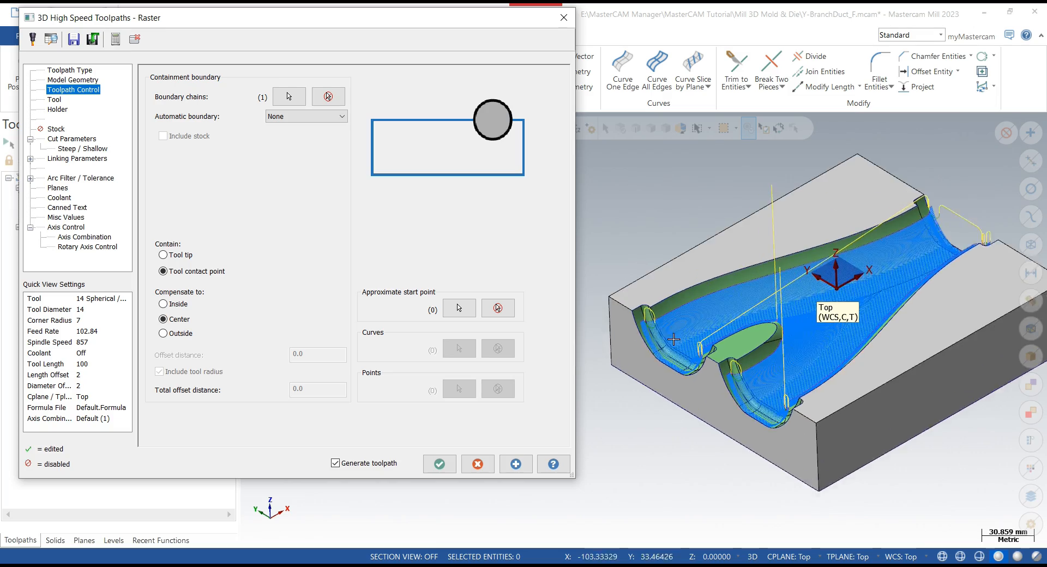
{"action": "middle_click_drag", "start_coordinate": [659, 333], "coordinate": [831, 279]}
{"action": "scroll", "coordinate": [831, 279], "scroll_direction": "up", "scroll_amount": 4}
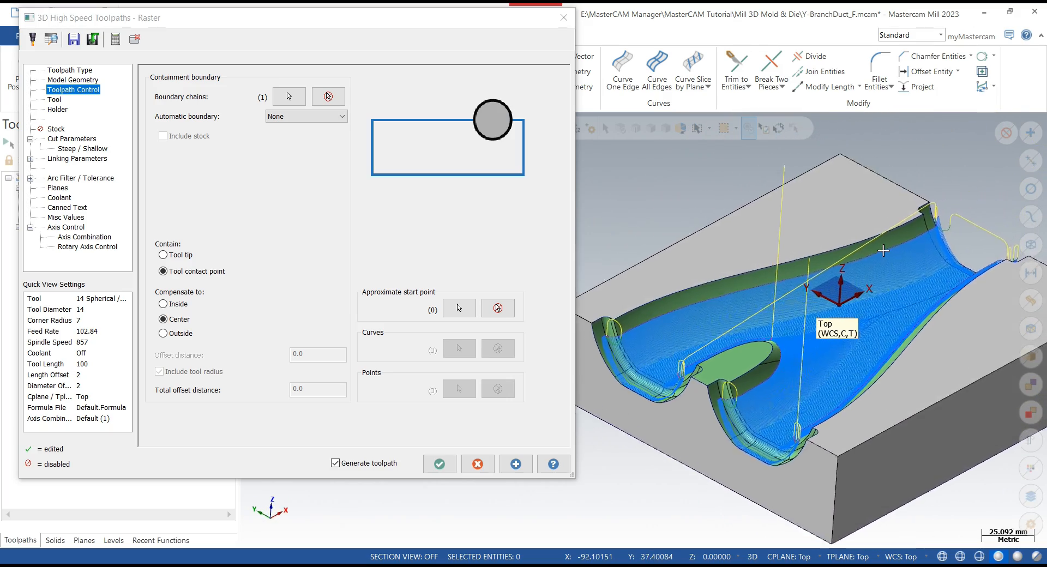
{"action": "scroll", "coordinate": [881, 250], "scroll_direction": "up", "scroll_amount": 5}
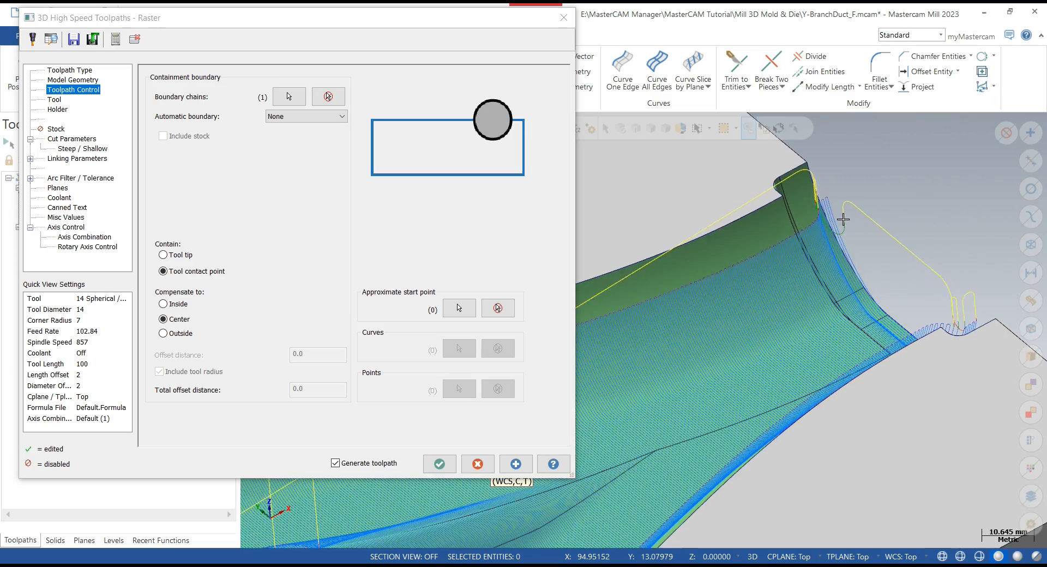
{"action": "mouse_move", "coordinate": [843, 219]}
{"action": "middle_mouse_down"}
{"action": "mouse_move", "coordinate": [781, 231]}
{"action": "mouse_move", "coordinate": [632, 323]}
{"action": "middle_mouse_up"}
{"action": "left_click", "coordinate": [440, 464]}
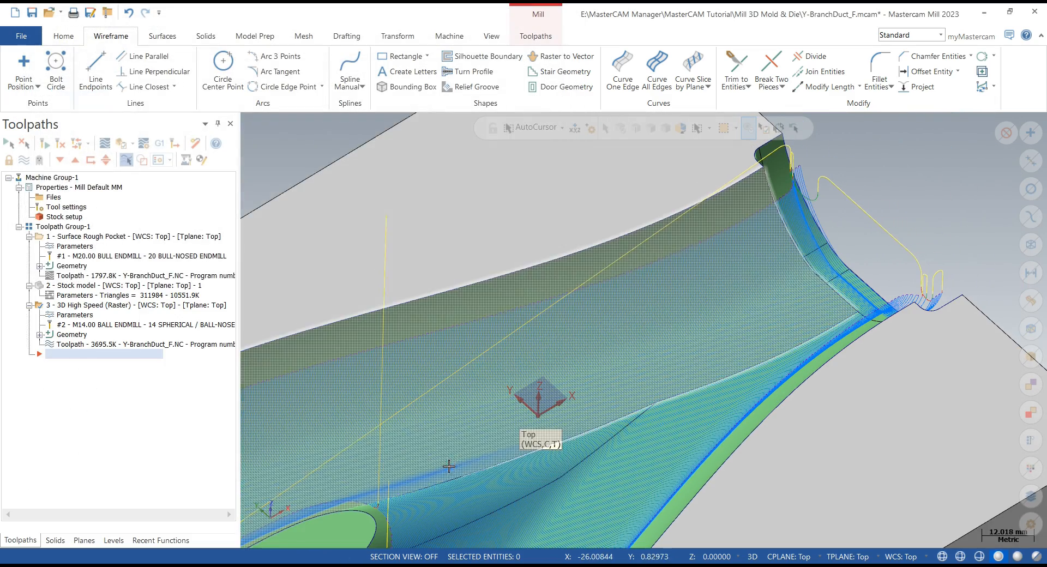
- Display the stock model operation to review the remaining material against the finishing toolpath
{"action": "scroll", "coordinate": [500, 272], "scroll_direction": "down", "scroll_amount": 5}
{"action": "scroll", "coordinate": [500, 272], "scroll_direction": "up", "scroll_amount": 3}
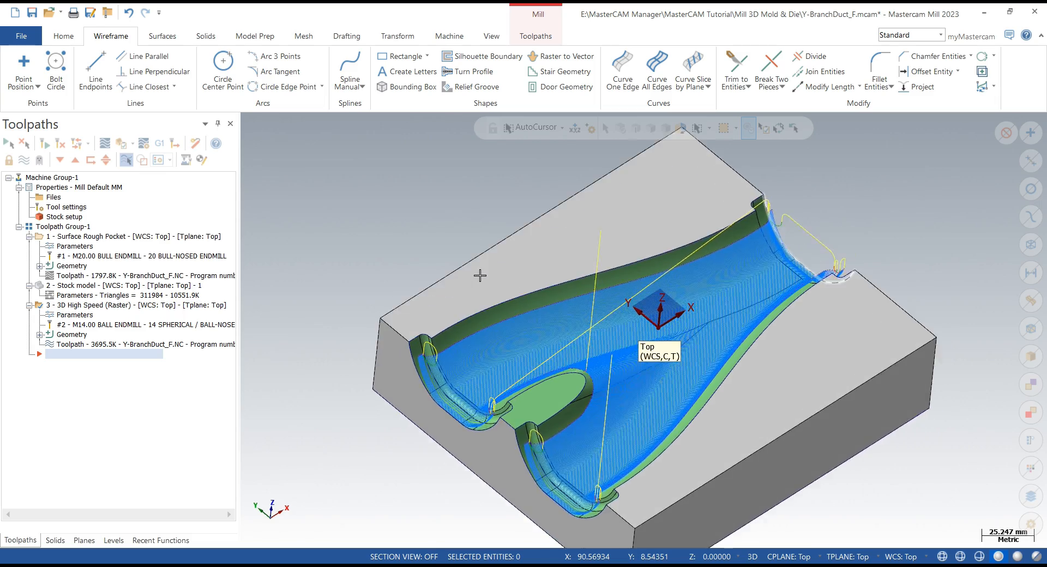
{"action": "scroll", "coordinate": [536, 327], "scroll_direction": "up", "scroll_amount": 2}
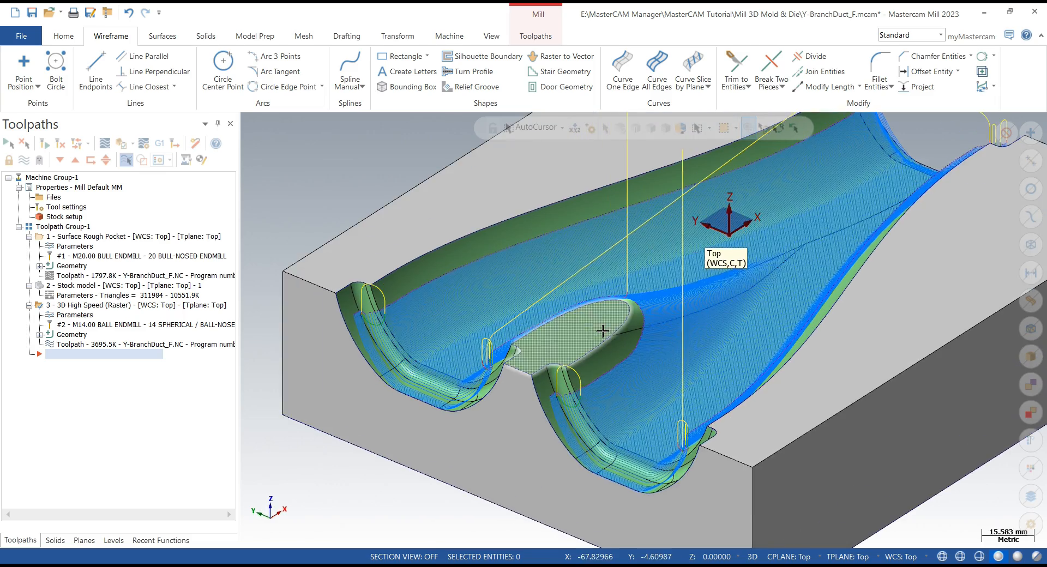
{"action": "left_click", "coordinate": [58, 286]}
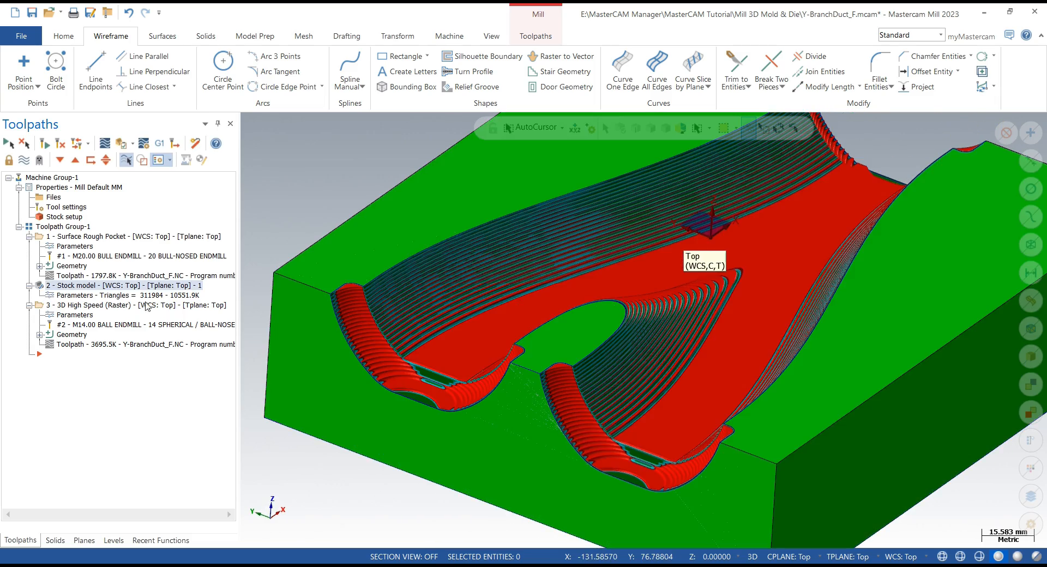
{"action": "scroll", "coordinate": [299, 311], "scroll_direction": "down", "scroll_amount": 4}
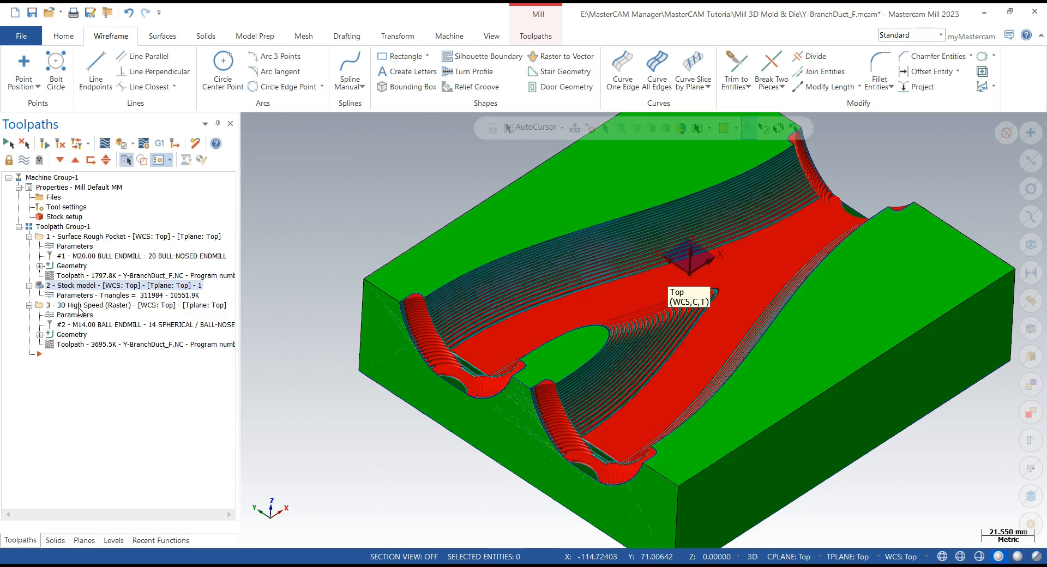
{"action": "left_click", "coordinate": [80, 306]}
- Backplot the raster finishing toolpath and inspect its passes along the cavity walls
{"action": "left_click", "coordinate": [105, 143]}
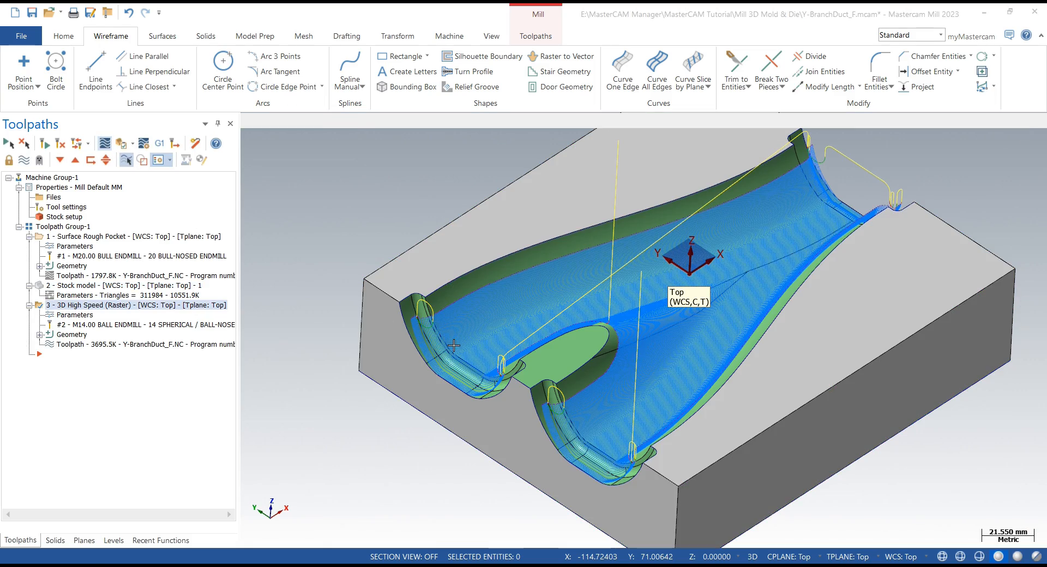
{"action": "scroll", "coordinate": [567, 391], "scroll_direction": "up", "scroll_amount": 10}
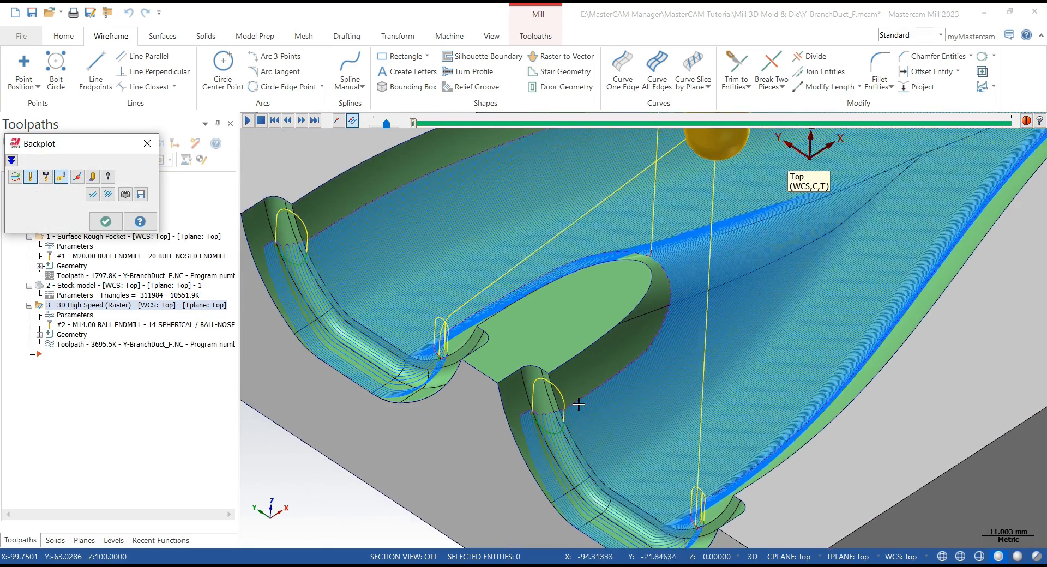
{"action": "scroll", "coordinate": [579, 404], "scroll_direction": "up", "scroll_amount": 8}
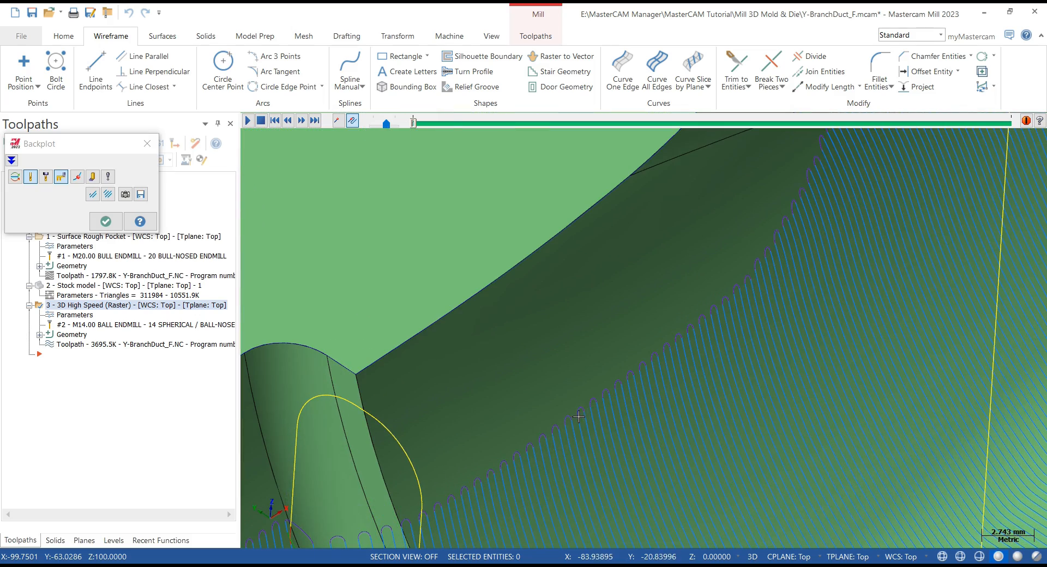
{"action": "left_click", "coordinate": [578, 417]}
{"action": "middle_click_drag", "start_coordinate": [560, 416], "coordinate": [637, 333]}
{"action": "scroll", "coordinate": [663, 340], "scroll_direction": "down", "scroll_amount": 15}
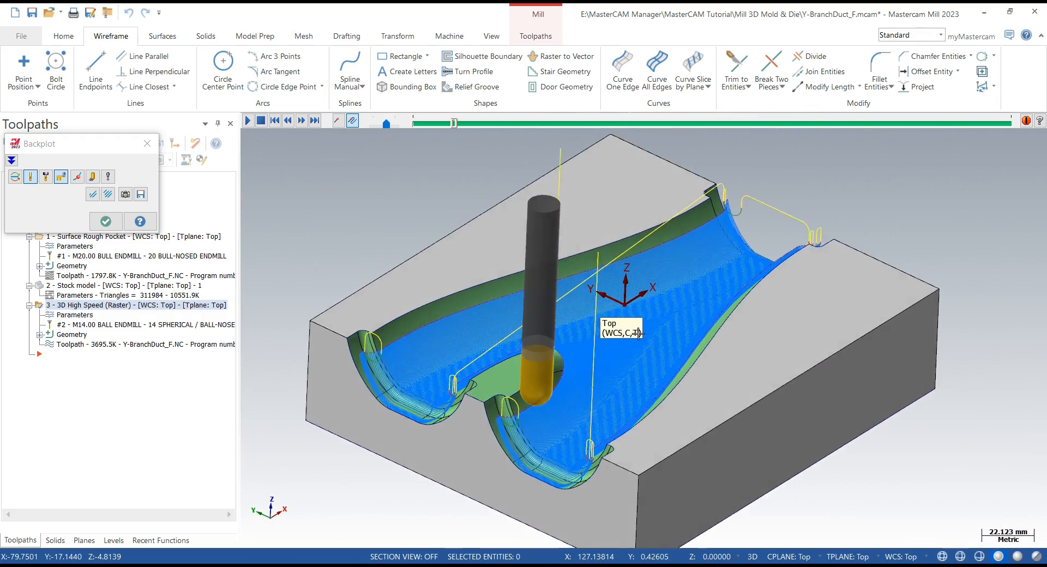
{"action": "left_click", "coordinate": [107, 221]}
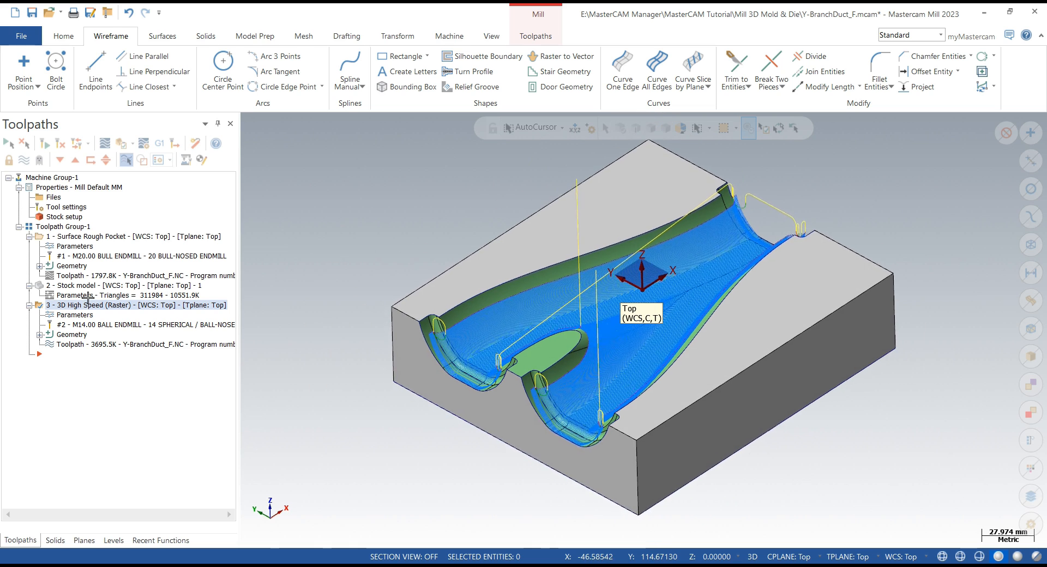
- Copy the raster toolpath operation and paste a duplicate at the end of the toolpath group
{"action": "right_click", "coordinate": [75, 307]}
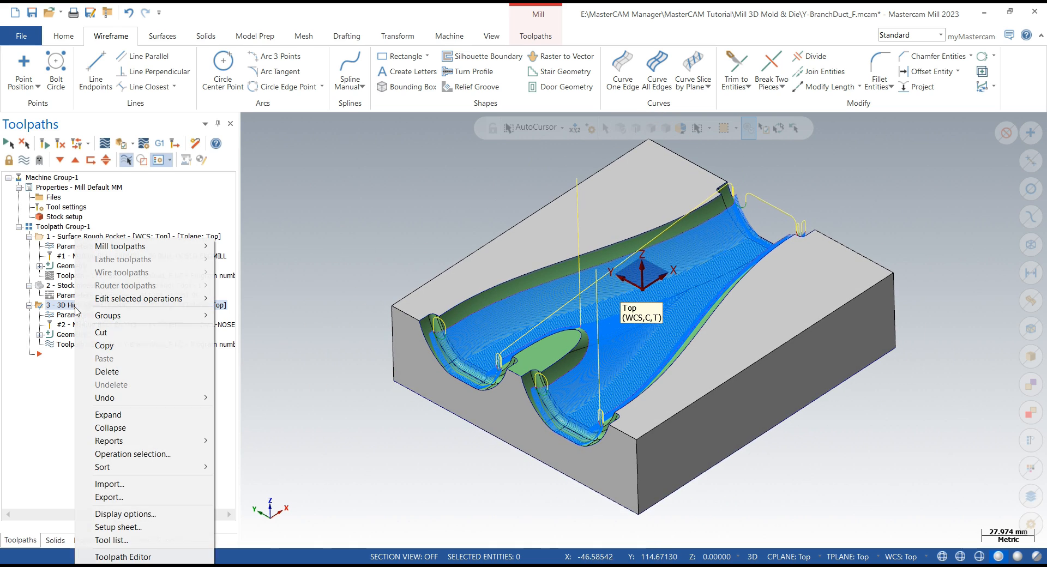
{"action": "left_click", "coordinate": [103, 346]}
{"action": "right_click", "coordinate": [69, 354]}
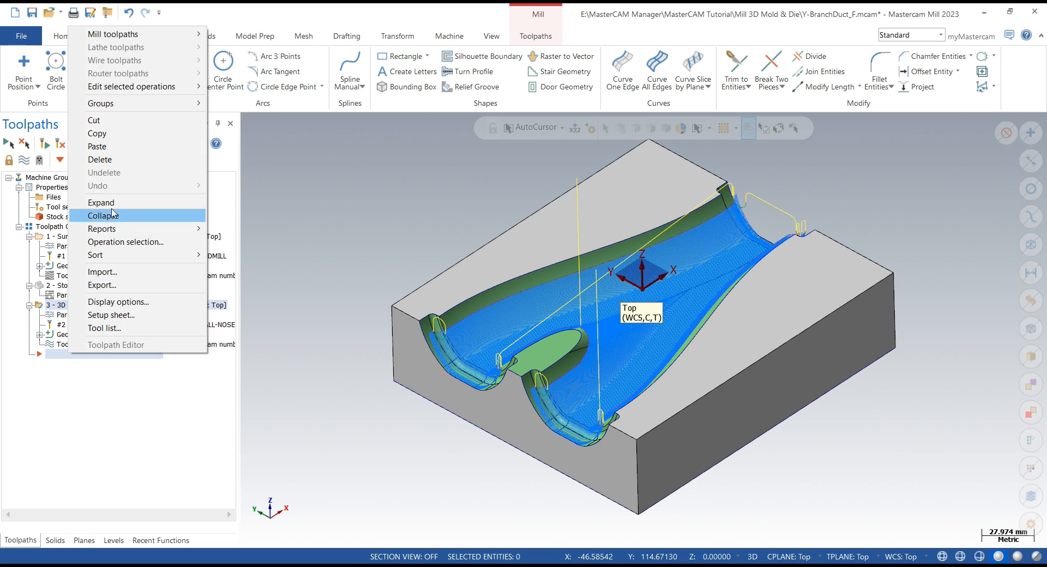
{"action": "left_click", "coordinate": [95, 146]}
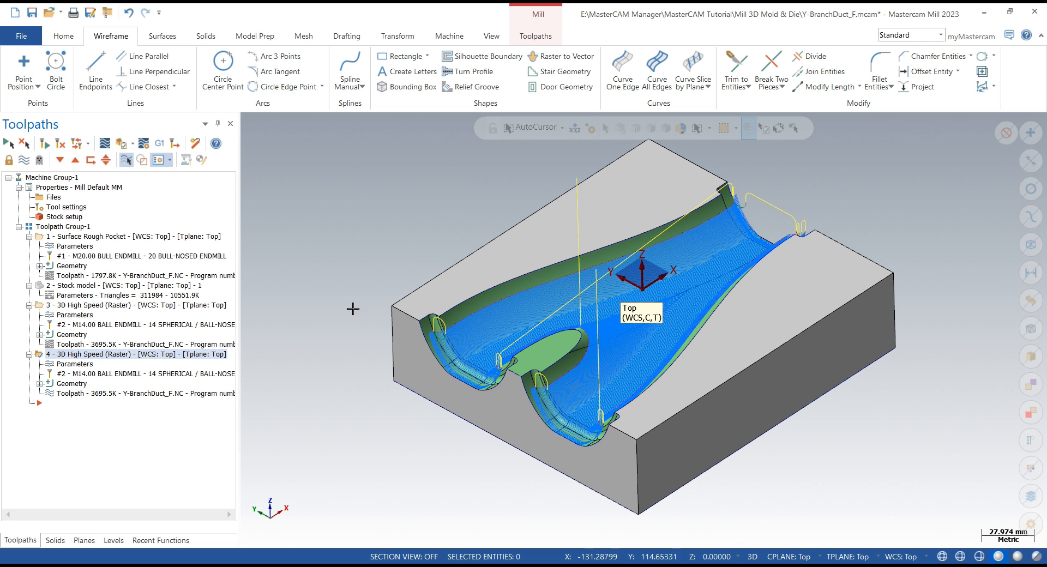
{"action": "middle_click_drag", "start_coordinate": [395, 284], "coordinate": [389, 285]}
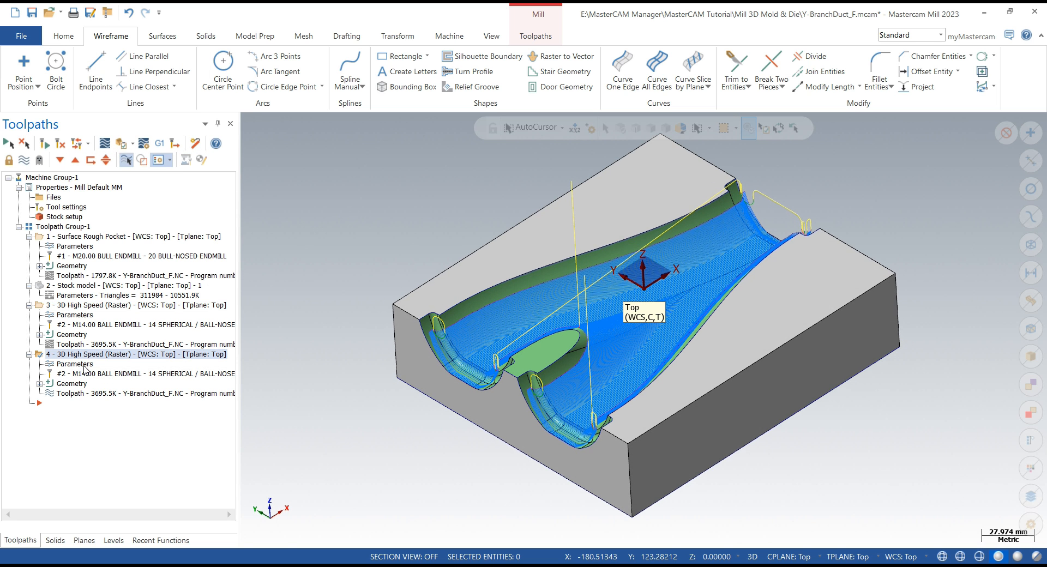
- Open the duplicated raster toolpath's parameters and switch its tool to the 10 Spherical / Ball-Nosed Endmill
{"action": "left_click", "coordinate": [87, 306]}
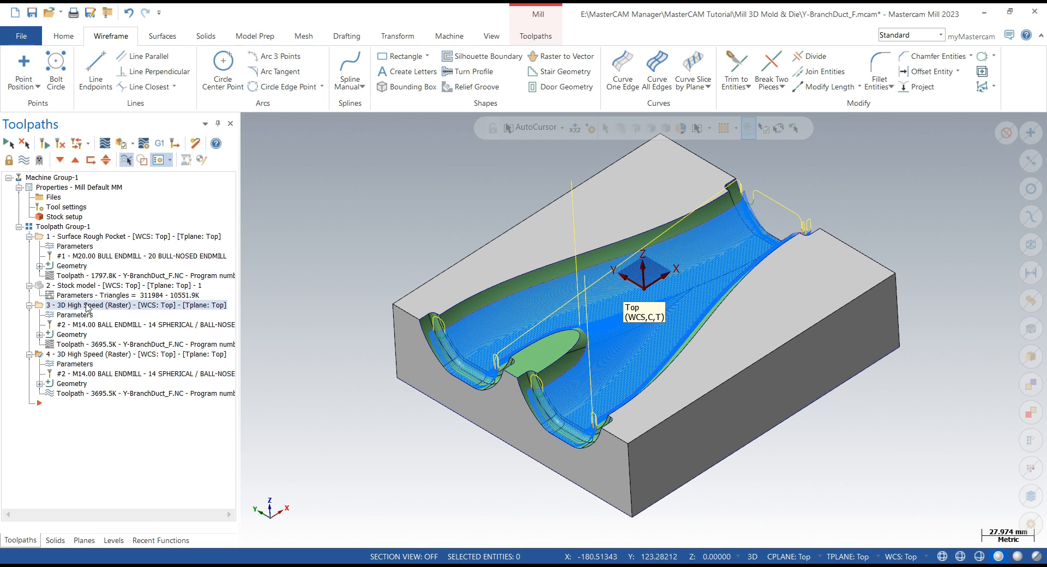
{"action": "left_click", "coordinate": [77, 356]}
{"action": "left_click", "coordinate": [77, 364]}
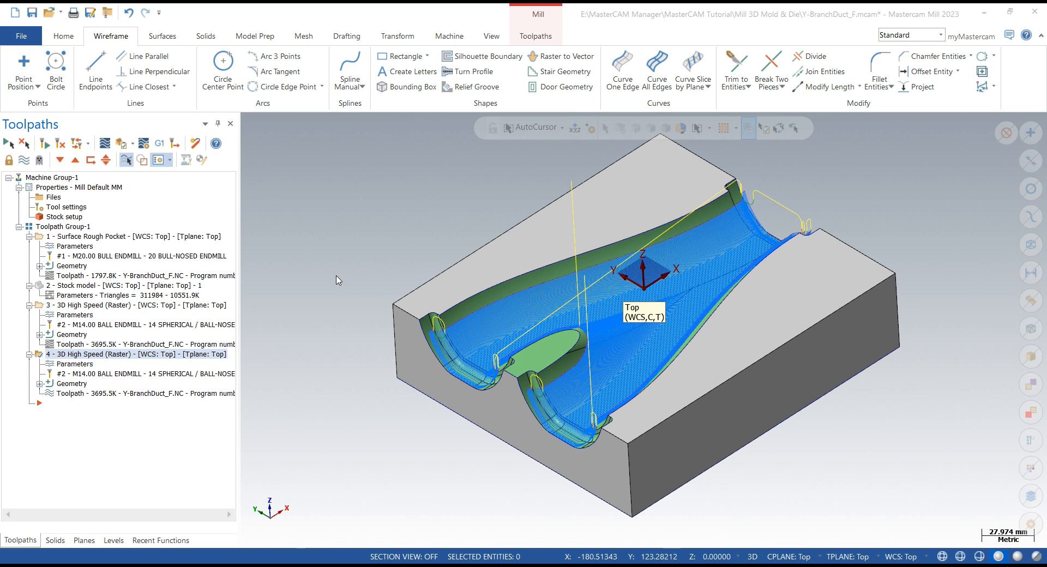
{"action": "left_click", "coordinate": [59, 99]}
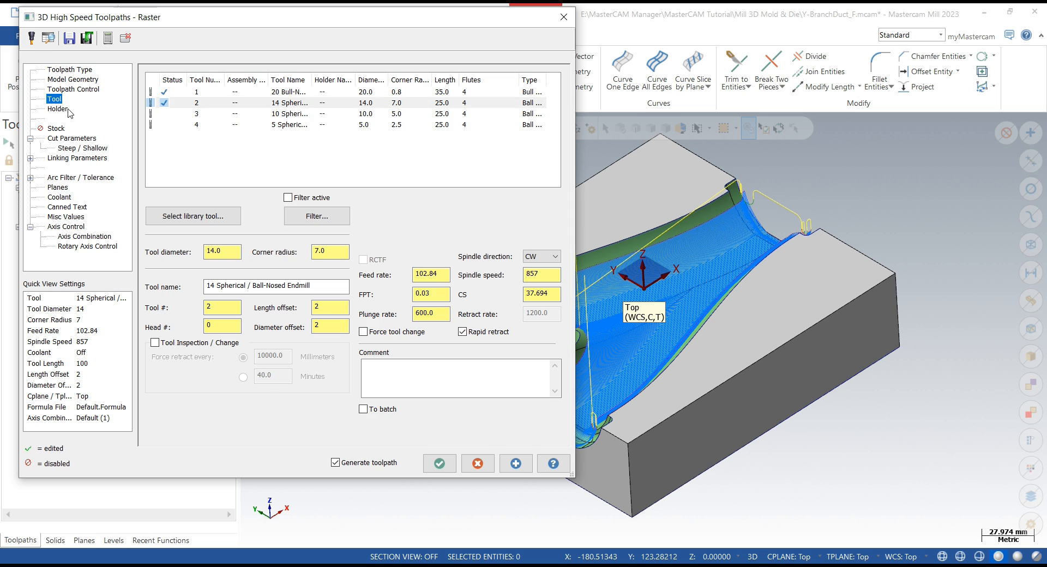
{"action": "left_click", "coordinate": [281, 114]}
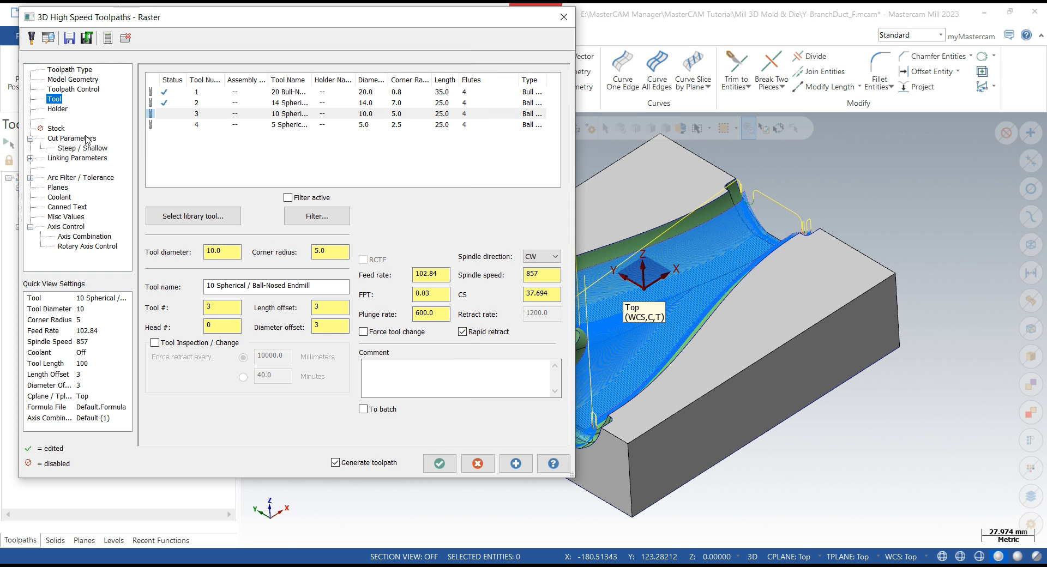
- Set the duplicated raster toolpath's scallop height to 0.001, regenerate it, and accept the parameters
{"action": "left_click", "coordinate": [71, 139]}
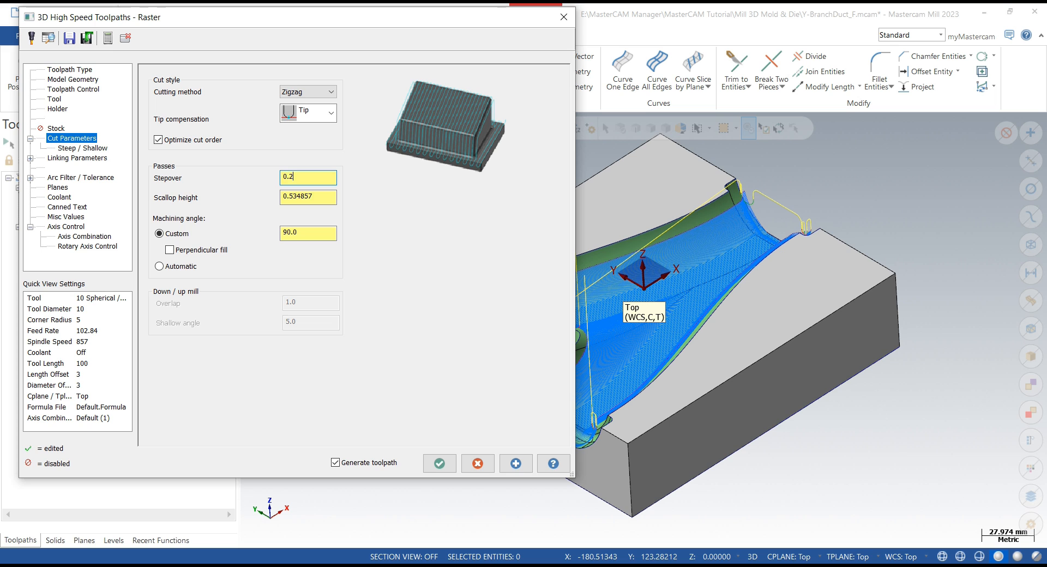
{"action": "double_click", "coordinate": [323, 198]}
{"action": "type", "text": "0.001"}
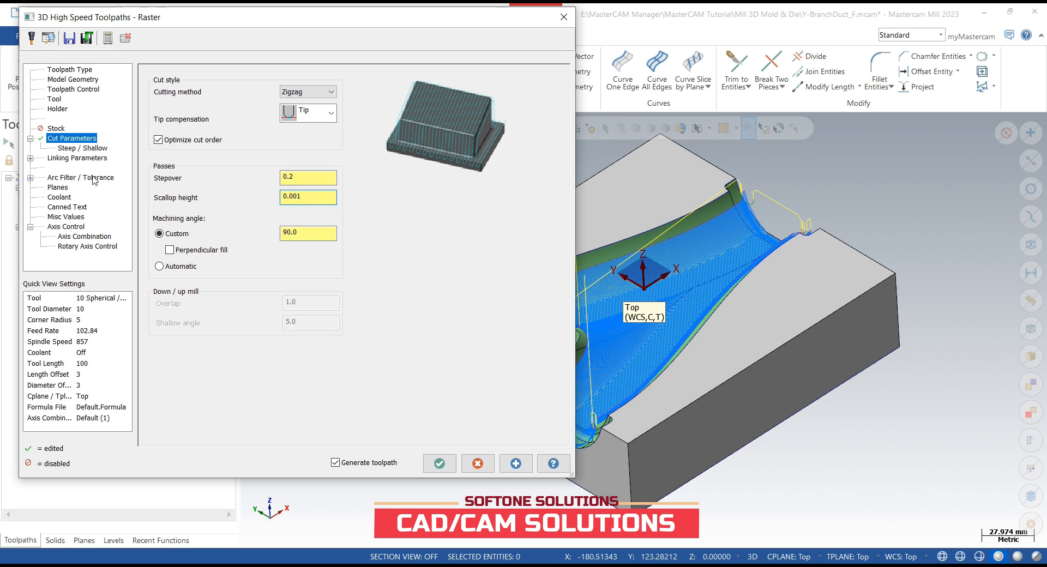
{"action": "left_click", "coordinate": [78, 158]}
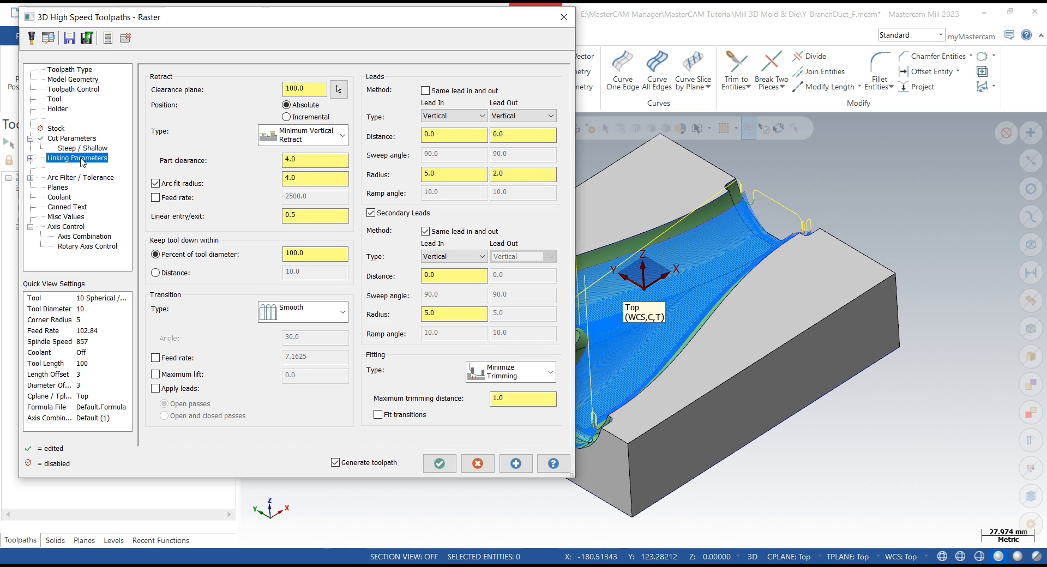
{"action": "left_click", "coordinate": [74, 91]}
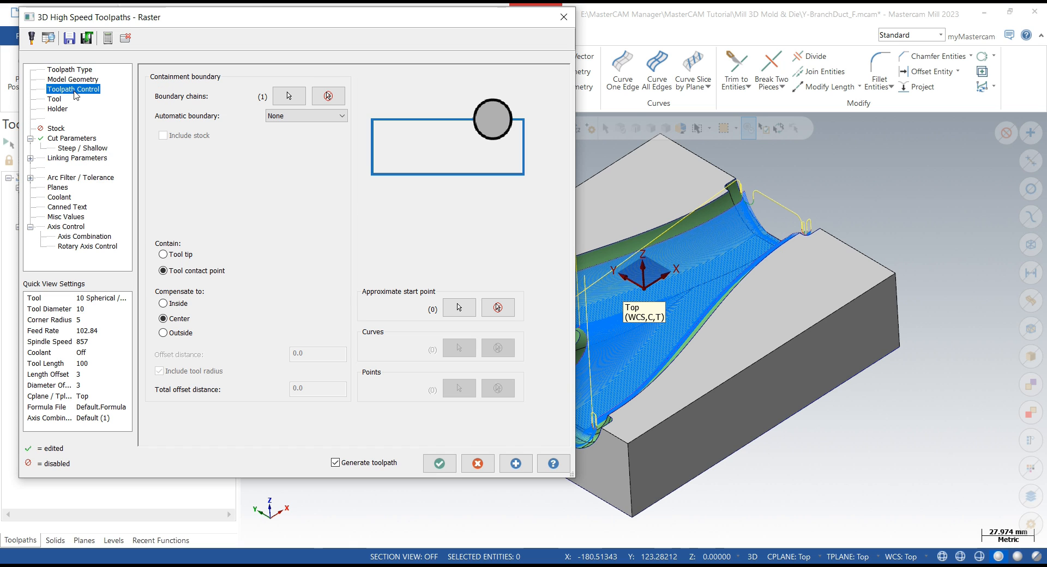
{"action": "left_click", "coordinate": [515, 464]}
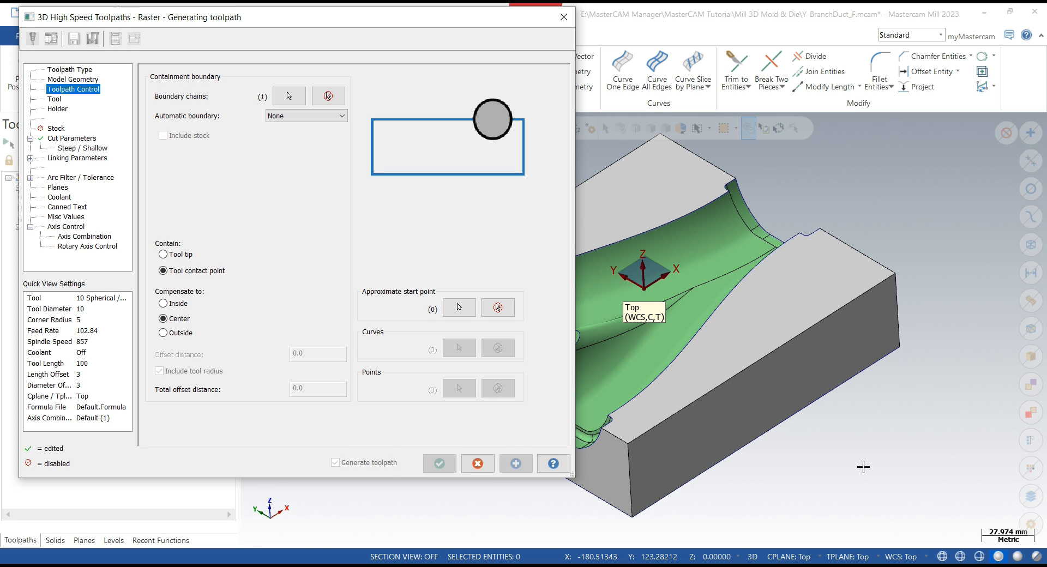
{"action": "scroll", "coordinate": [948, 416], "scroll_direction": "down", "scroll_amount": 3}
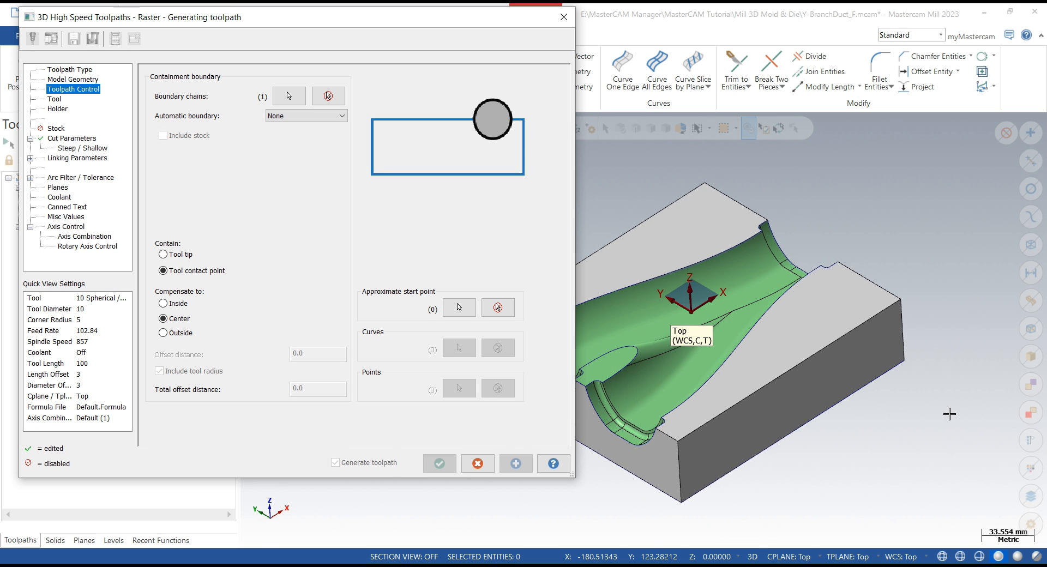
{"action": "scroll", "coordinate": [645, 469], "scroll_direction": "up", "scroll_amount": 3}
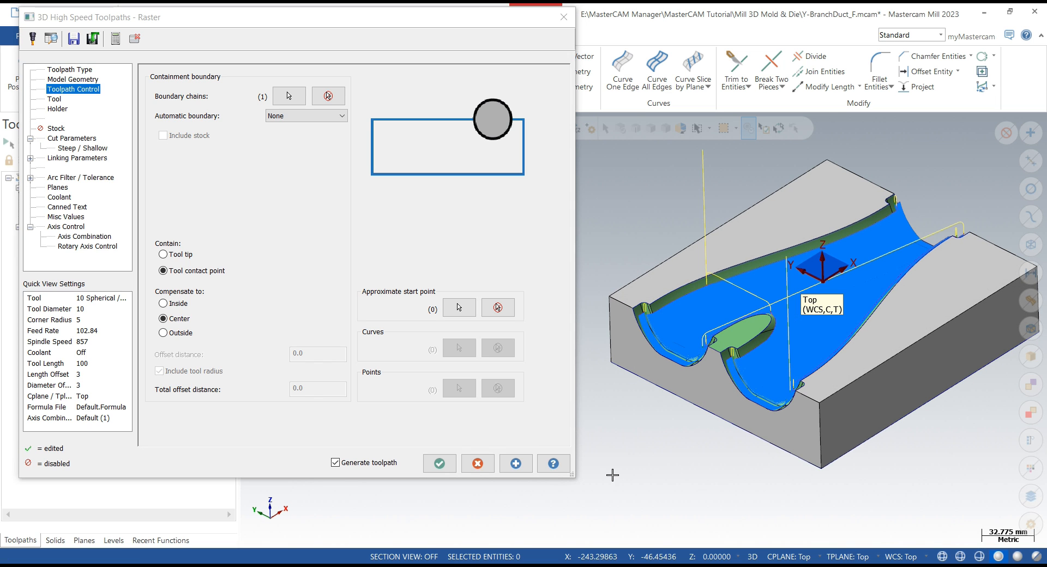
{"action": "scroll", "coordinate": [648, 454], "scroll_direction": "up", "scroll_amount": 2}
{"action": "mouse_move", "coordinate": [691, 333]}
{"action": "middle_mouse_down"}
{"action": "mouse_move", "coordinate": [703, 414]}
{"action": "mouse_move", "coordinate": [688, 330]}
{"action": "middle_mouse_up"}
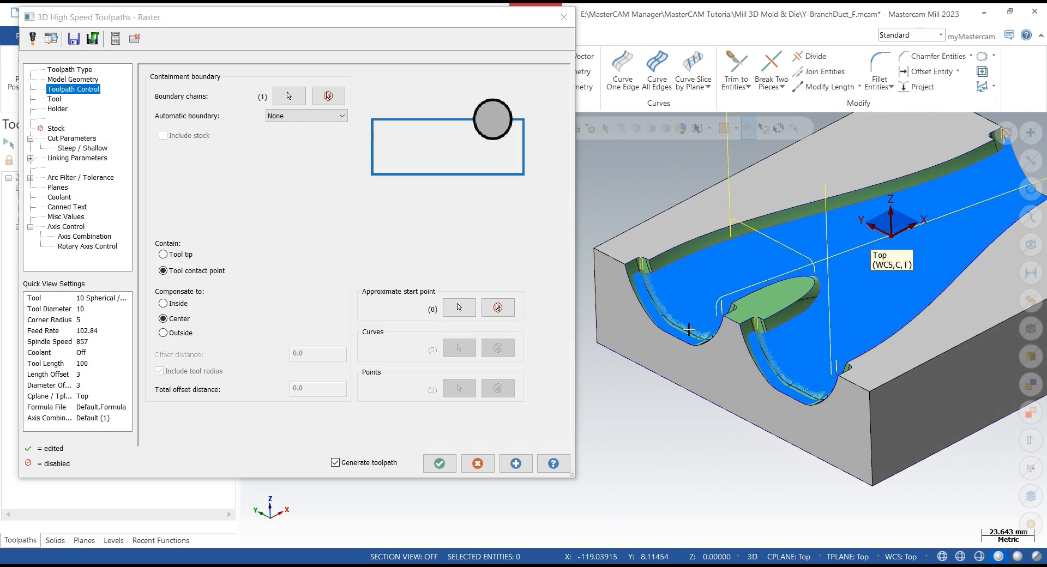
{"action": "left_click", "coordinate": [444, 466]}
- Inspect the new 10 mm ball finishing passes around the duct's branch island and walls
{"action": "scroll", "coordinate": [743, 318], "scroll_direction": "up", "scroll_amount": 2}
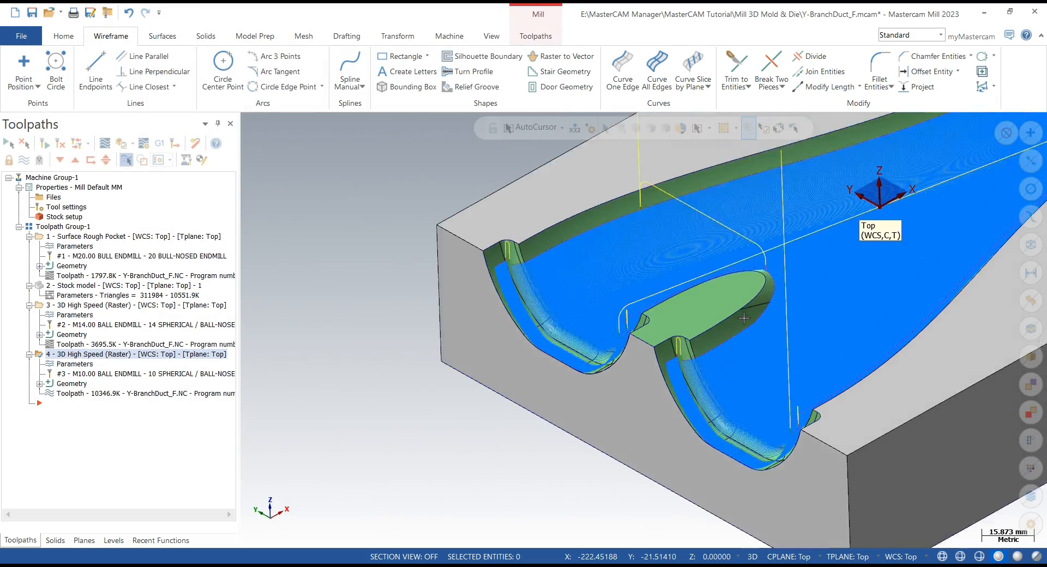
{"action": "scroll", "coordinate": [744, 318], "scroll_direction": "up", "scroll_amount": 5}
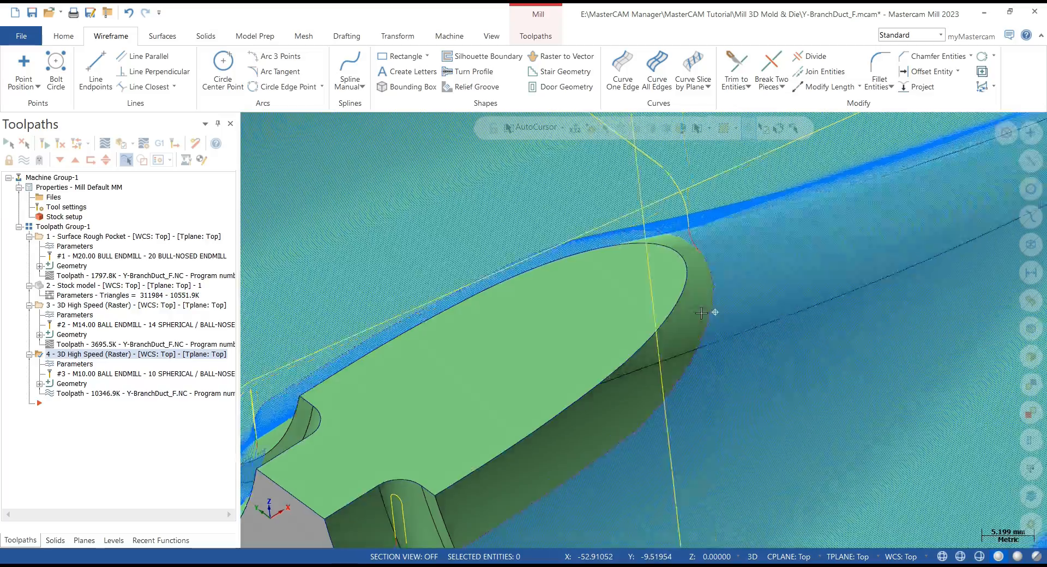
{"action": "middle_click_drag", "start_coordinate": [701, 313], "coordinate": [685, 299]}
{"action": "scroll", "coordinate": [684, 299], "scroll_direction": "down", "scroll_amount": 3}
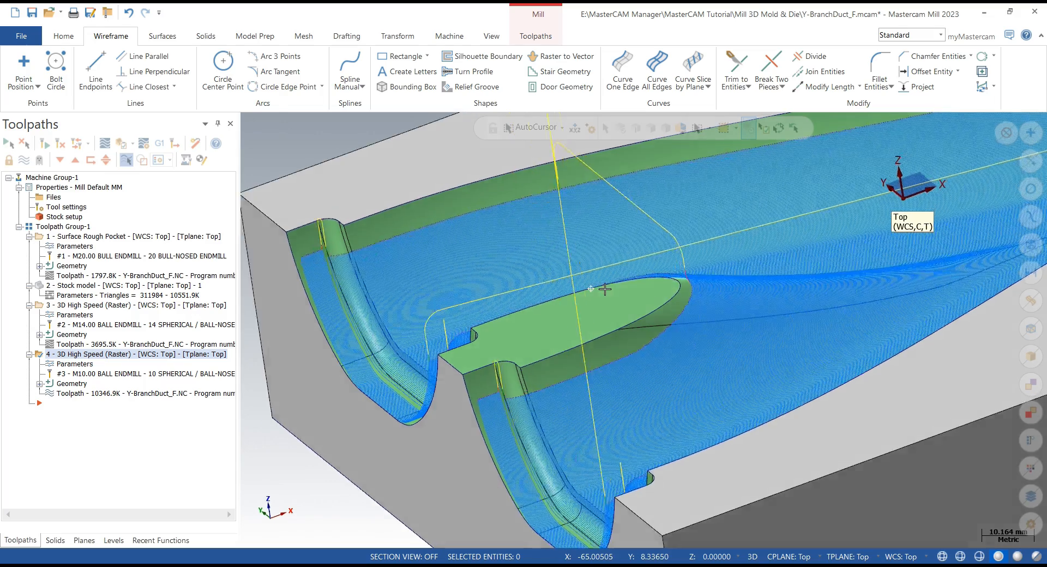
{"action": "middle_click_drag", "start_coordinate": [604, 289], "coordinate": [518, 270]}
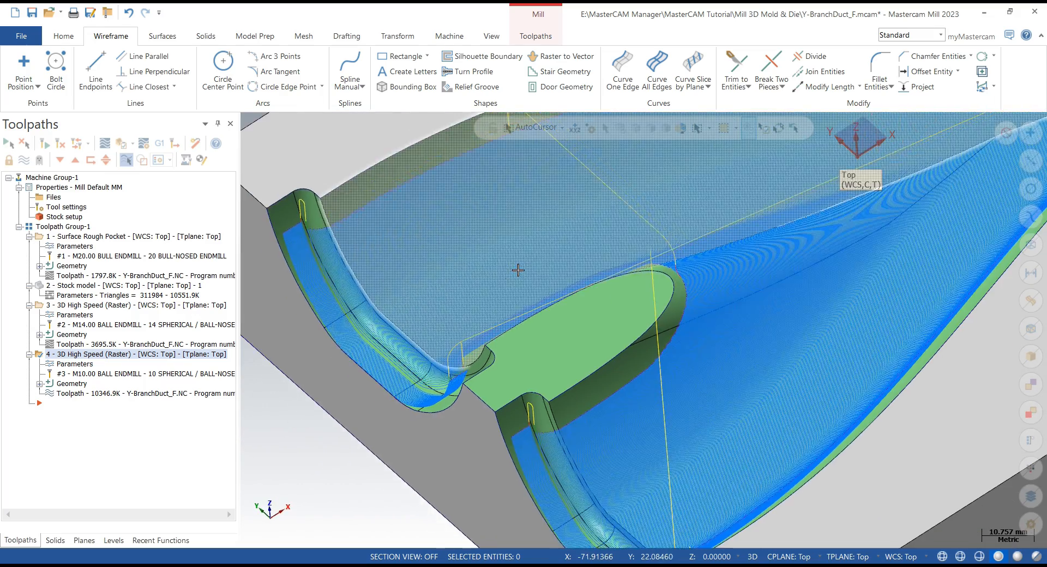
{"action": "scroll", "coordinate": [518, 270], "scroll_direction": "down", "scroll_amount": 3}
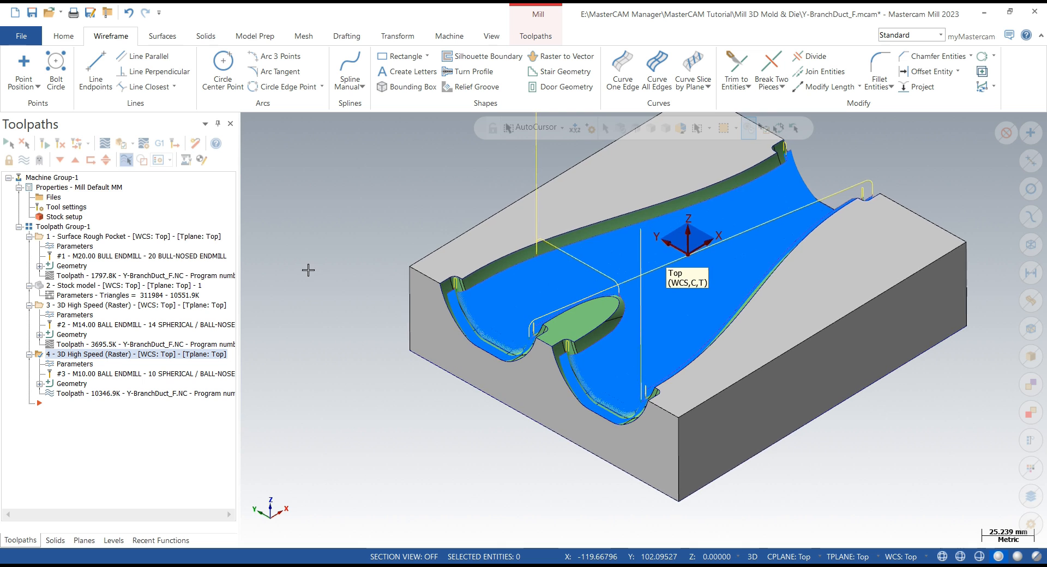
- Create a new stock model operation computed from source operations 1, 3 and 4
{"action": "left_click", "coordinate": [535, 36]}
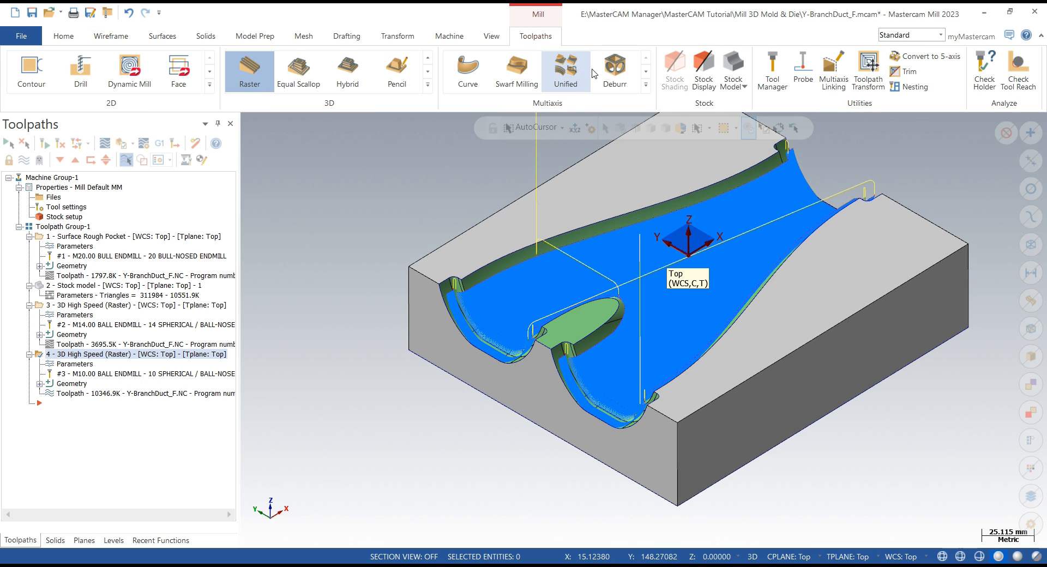
{"action": "left_click", "coordinate": [733, 66]}
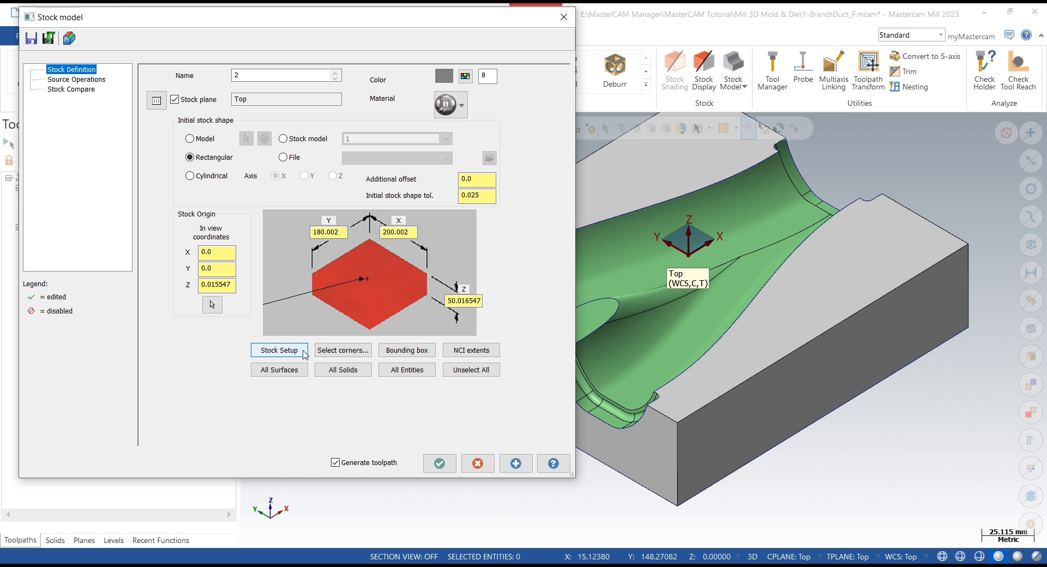
{"action": "left_click", "coordinate": [82, 79]}
{"action": "left_click", "coordinate": [326, 152]}
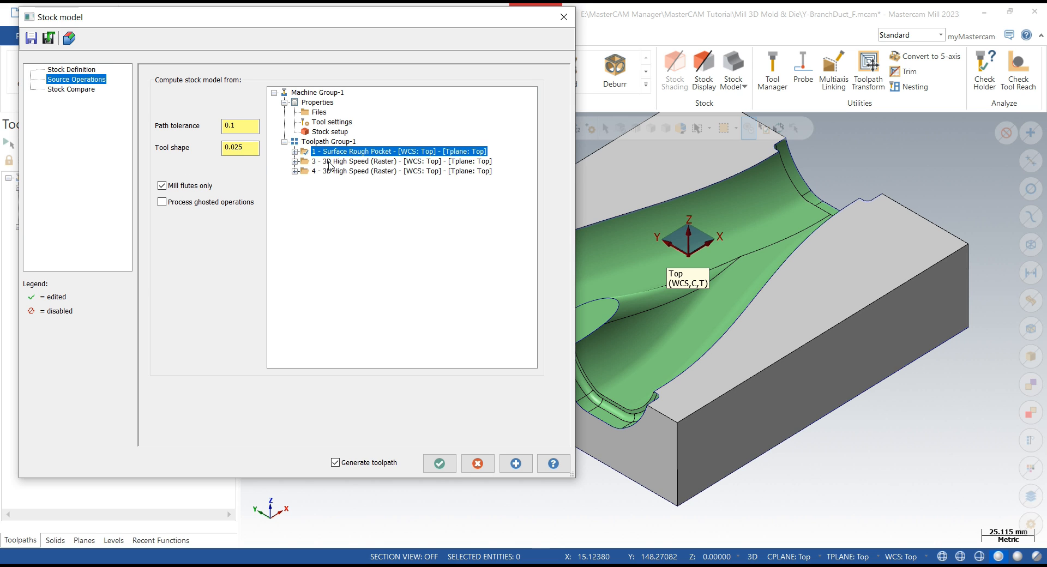
{"action": "left_click", "coordinate": [329, 162]}
{"action": "left_click", "coordinate": [331, 171]}
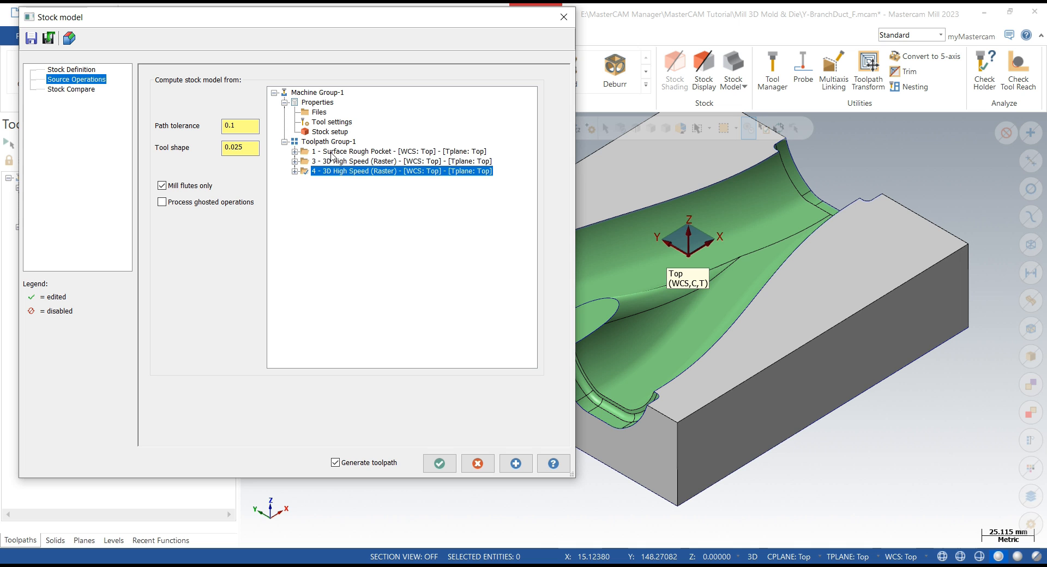
{"action": "left_click", "coordinate": [331, 153]}
{"action": "left_click", "coordinate": [333, 162], "text": "ctrl"}
{"action": "left_click", "coordinate": [336, 172], "text": "ctrl"}
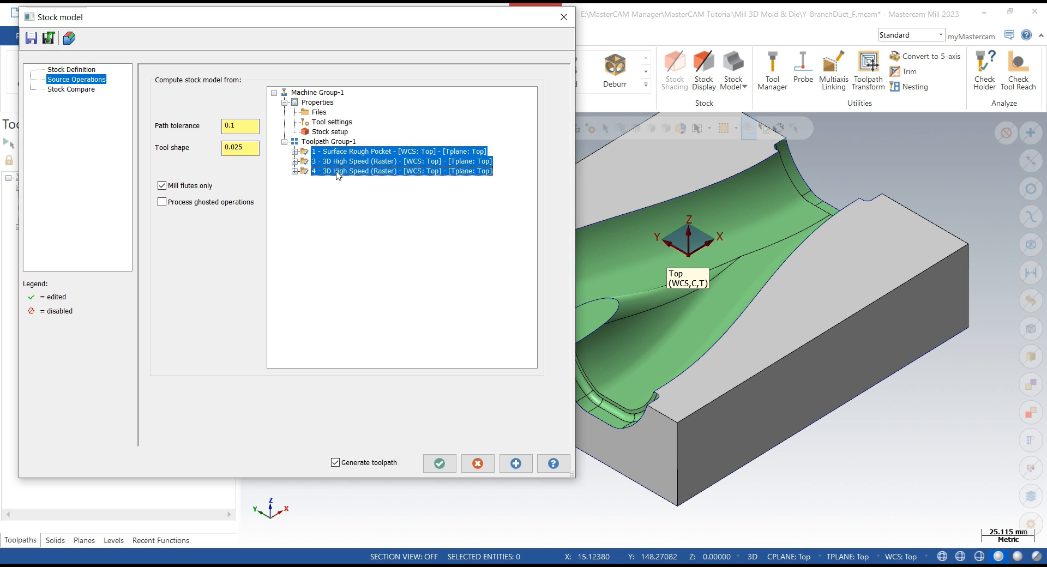
- Select the mold solid as the part model for stock comparison and accept the stock model
{"action": "left_click", "coordinate": [76, 89]}
{"action": "left_click", "coordinate": [308, 160]}
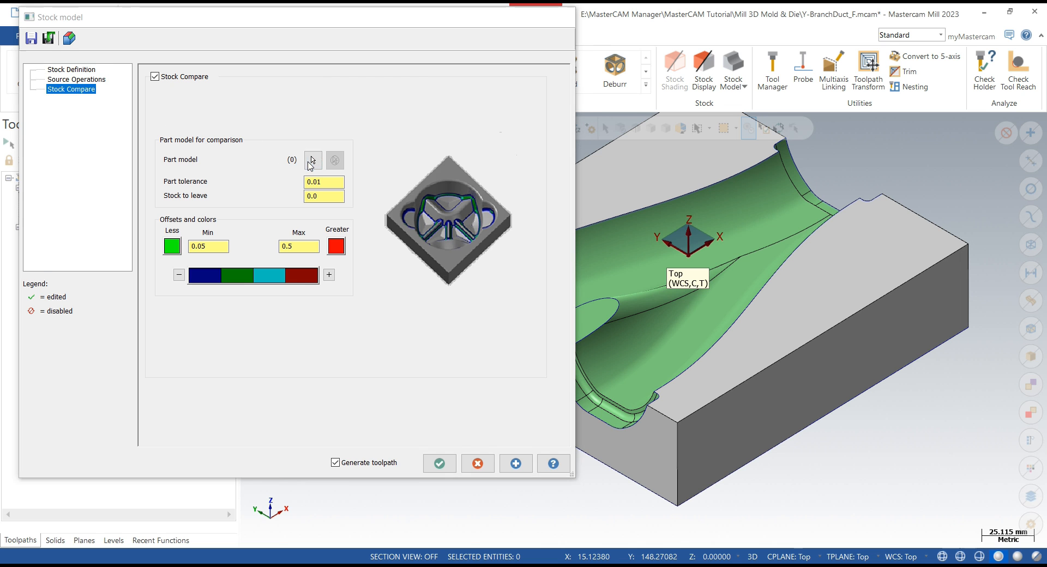
{"action": "scroll", "coordinate": [388, 431], "scroll_direction": "down", "scroll_amount": 2}
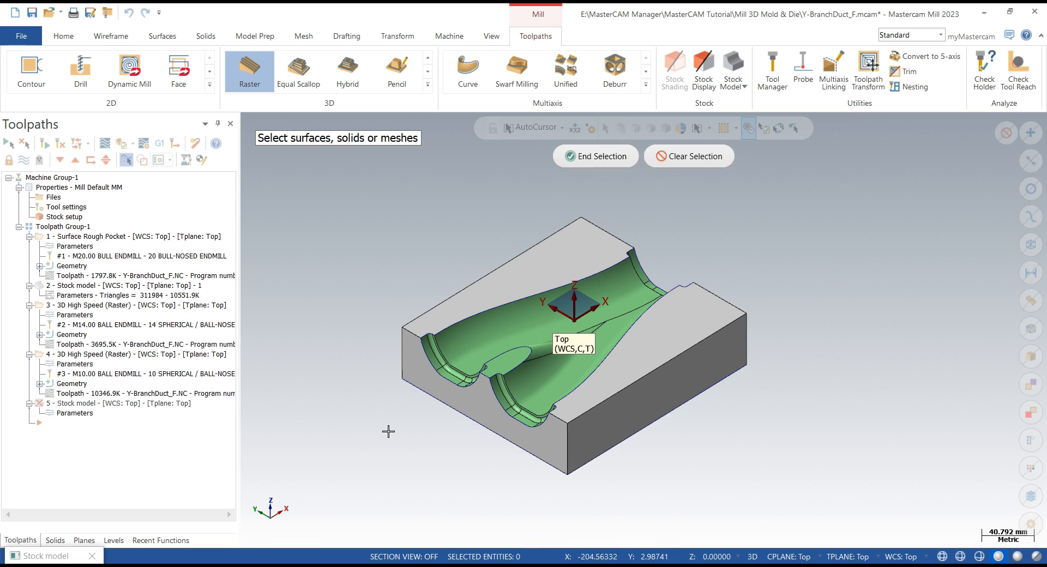
{"action": "left_click_drag", "start_coordinate": [358, 201], "coordinate": [829, 523]}
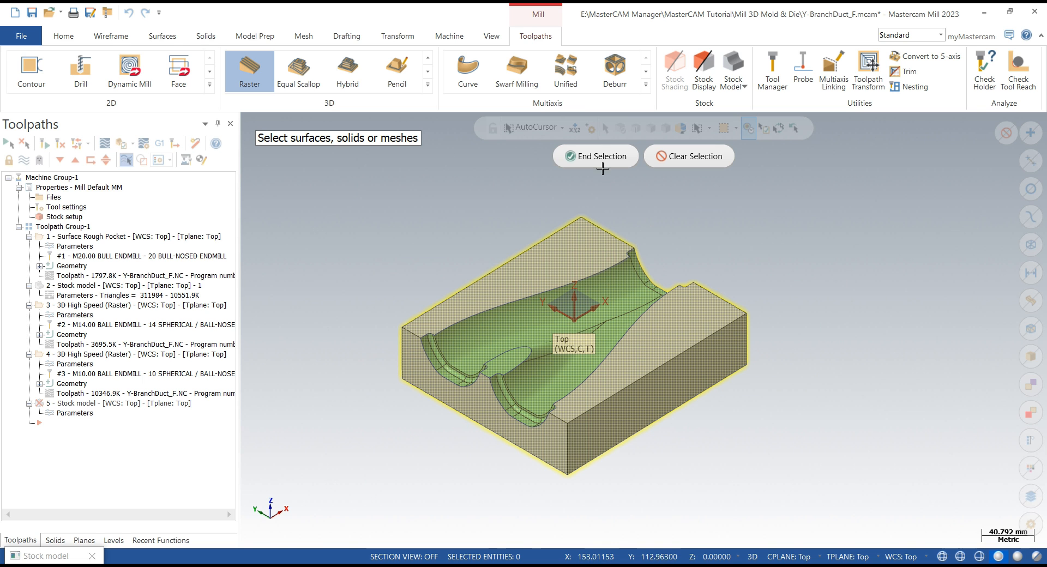
{"action": "left_click", "coordinate": [600, 157]}
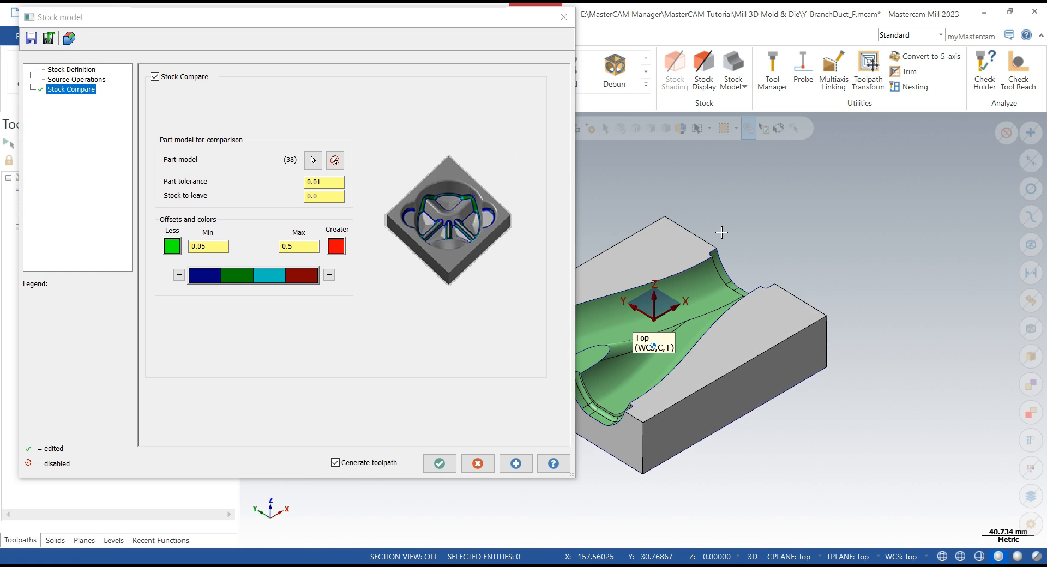
{"action": "left_click", "coordinate": [450, 468]}
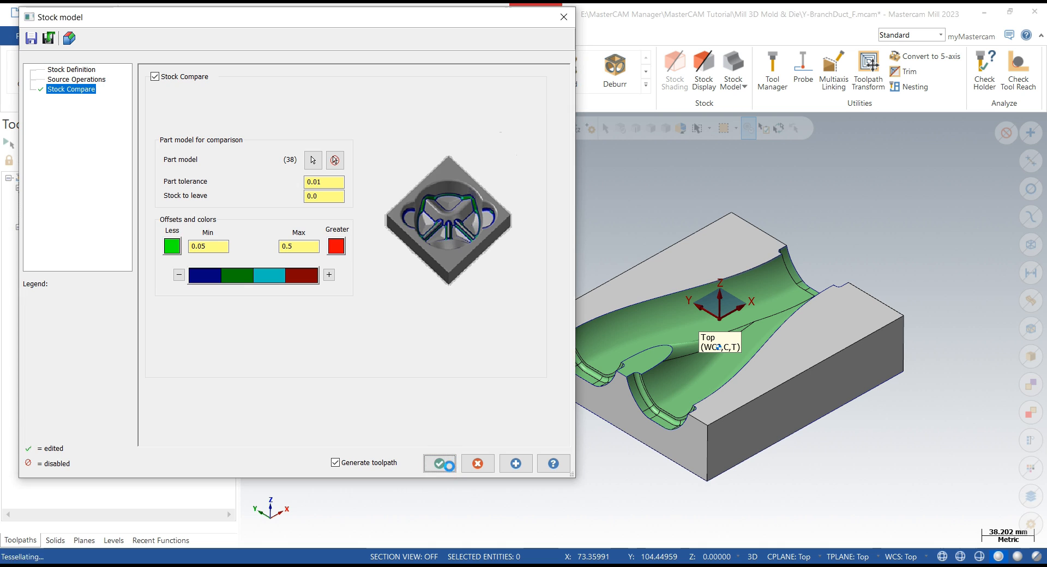
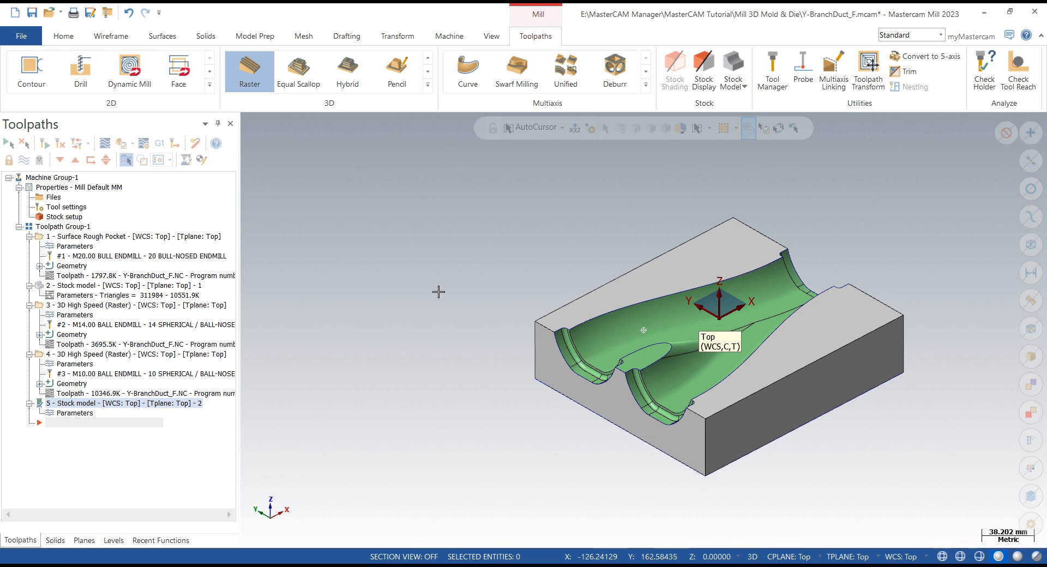
- Duplicate the 10 mm ball raster finishing operation and paste the copy after the stock model operation
{"action": "scroll", "coordinate": [604, 493], "scroll_direction": "up", "scroll_amount": 2}
{"action": "scroll", "coordinate": [604, 494], "scroll_direction": "up", "scroll_amount": 1}
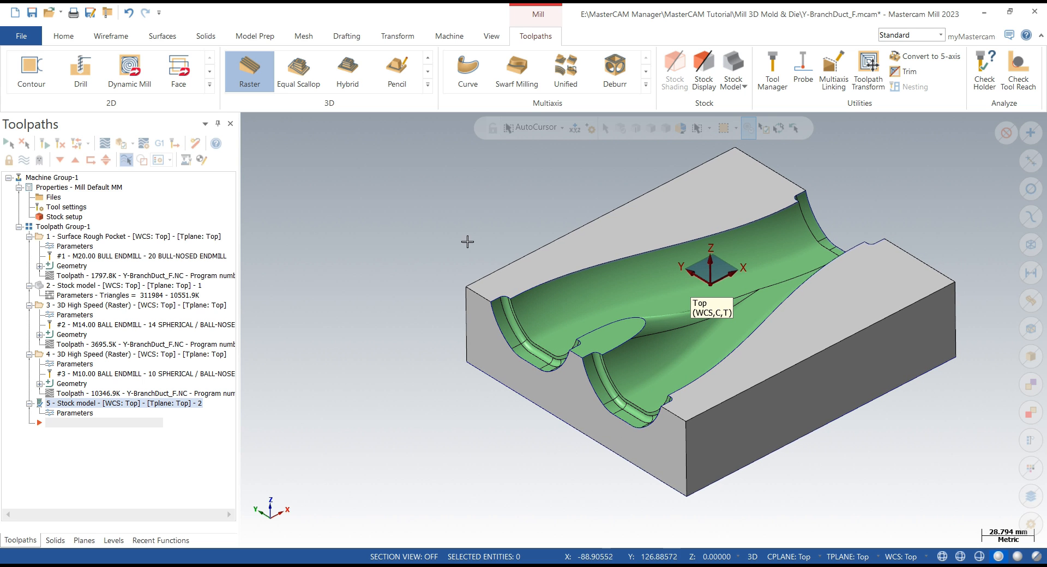
{"action": "mouse_move", "coordinate": [467, 241]}
{"action": "middle_mouse_down"}
{"action": "mouse_move", "coordinate": [485, 226]}
{"action": "mouse_move", "coordinate": [498, 238]}
{"action": "middle_mouse_up"}
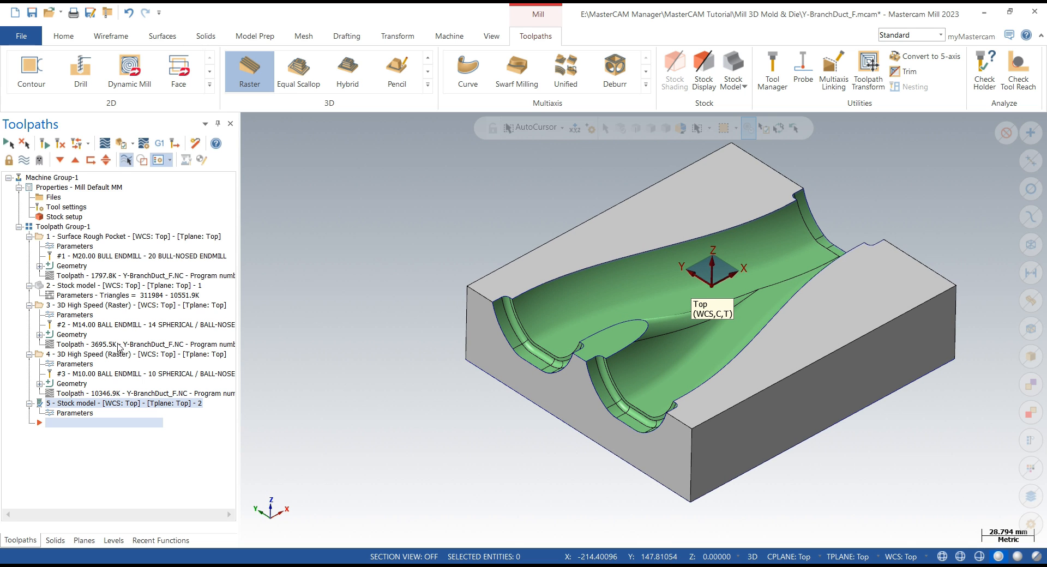
{"action": "left_click", "coordinate": [99, 358]}
{"action": "right_click", "coordinate": [98, 357]}
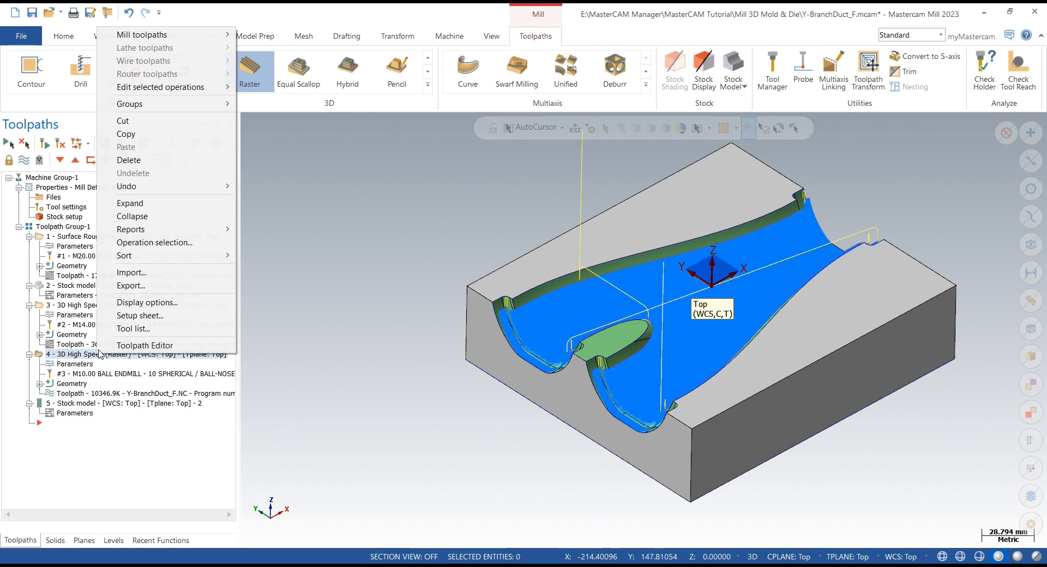
{"action": "left_click", "coordinate": [146, 138]}
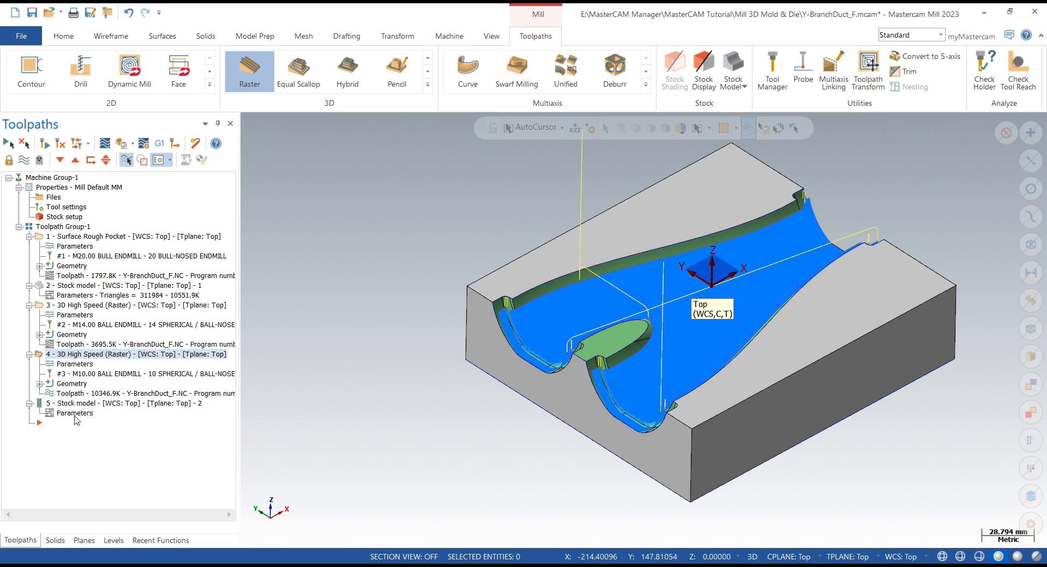
{"action": "left_click", "coordinate": [78, 406]}
{"action": "right_click", "coordinate": [74, 439]}
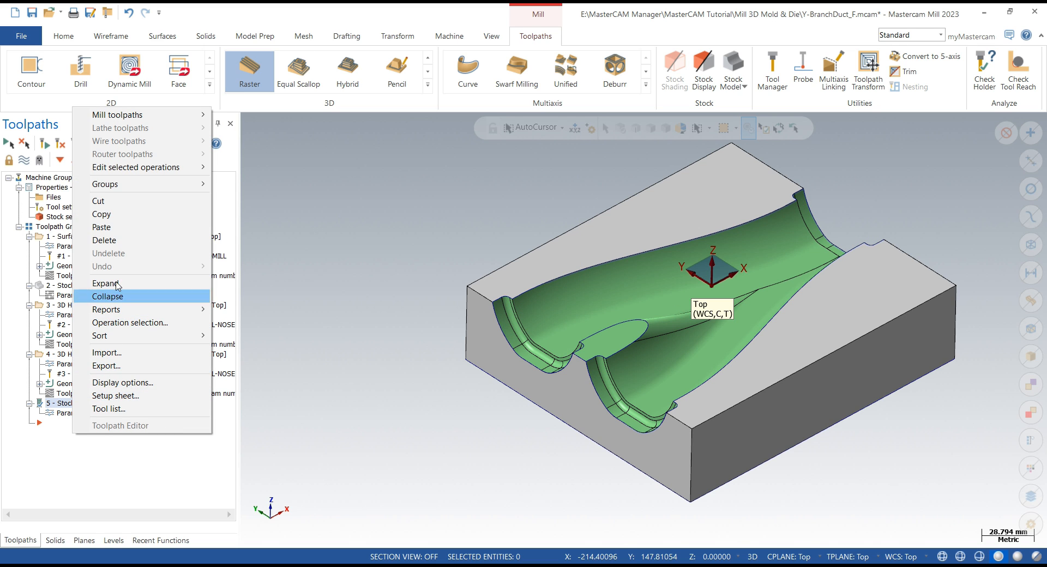
{"action": "left_click", "coordinate": [116, 226]}
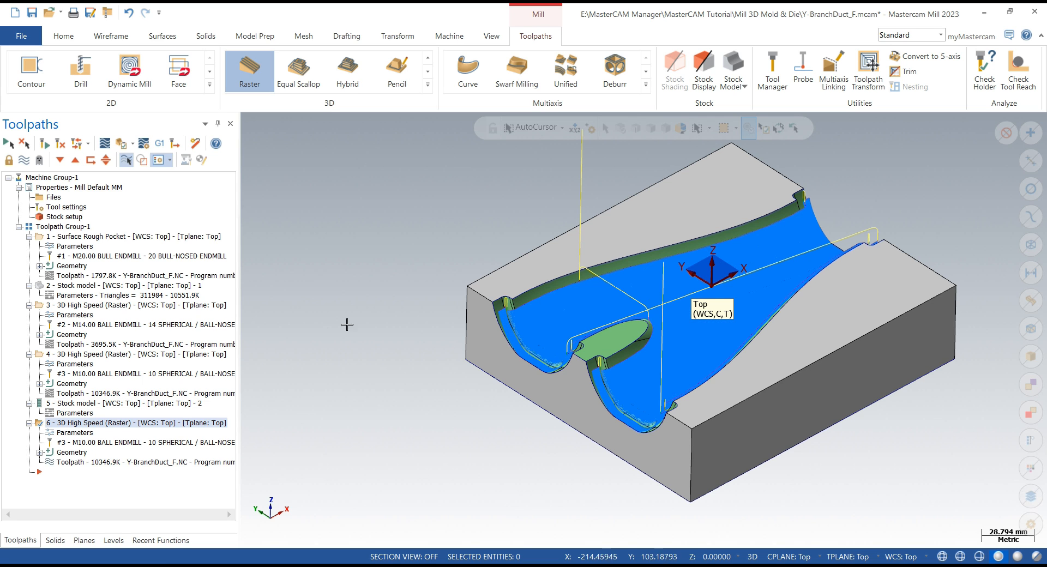
- Open the copied toolpath's parameters and switch its tool to the 5 mm spherical ball-nosed endmill
{"action": "scroll", "coordinate": [347, 324], "scroll_direction": "up", "scroll_amount": 2}
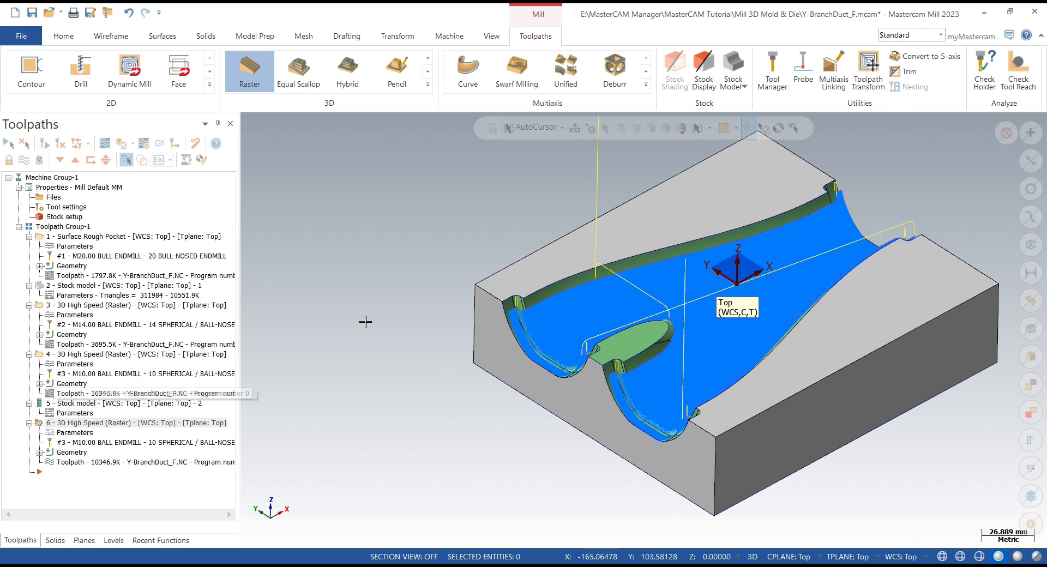
{"action": "left_click", "coordinate": [74, 433]}
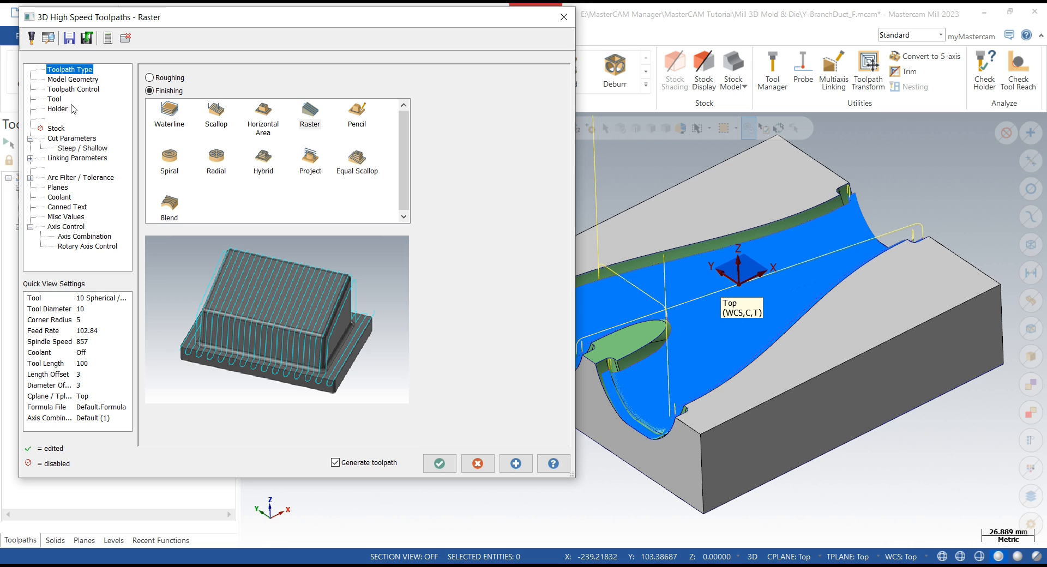
{"action": "left_click", "coordinate": [56, 103]}
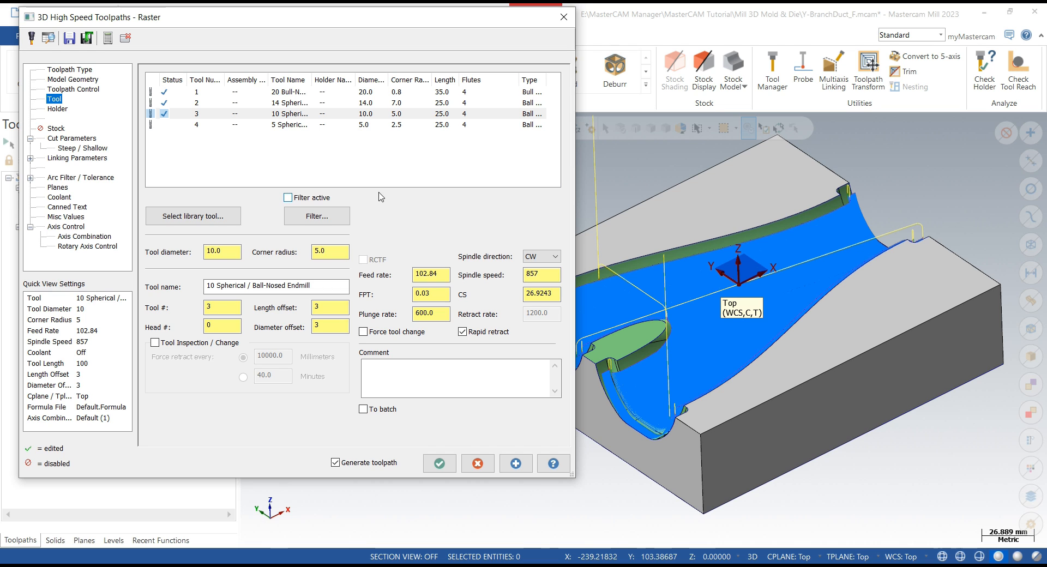
{"action": "left_click", "coordinate": [264, 125]}
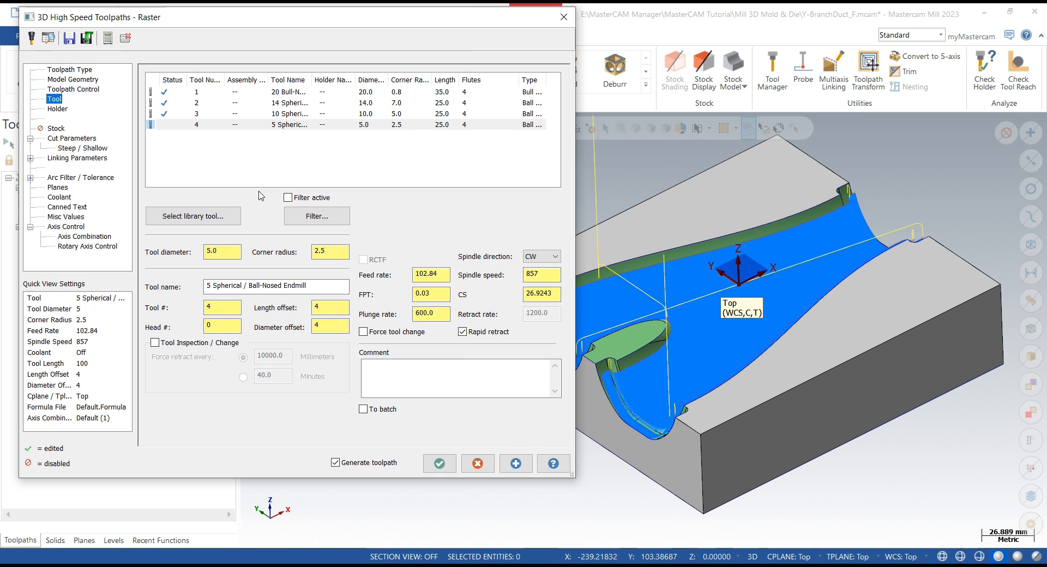
- Reselect the machining geometry in top view, window-deselecting the end ledge faces at both duct openings
{"action": "left_click", "coordinate": [74, 80]}
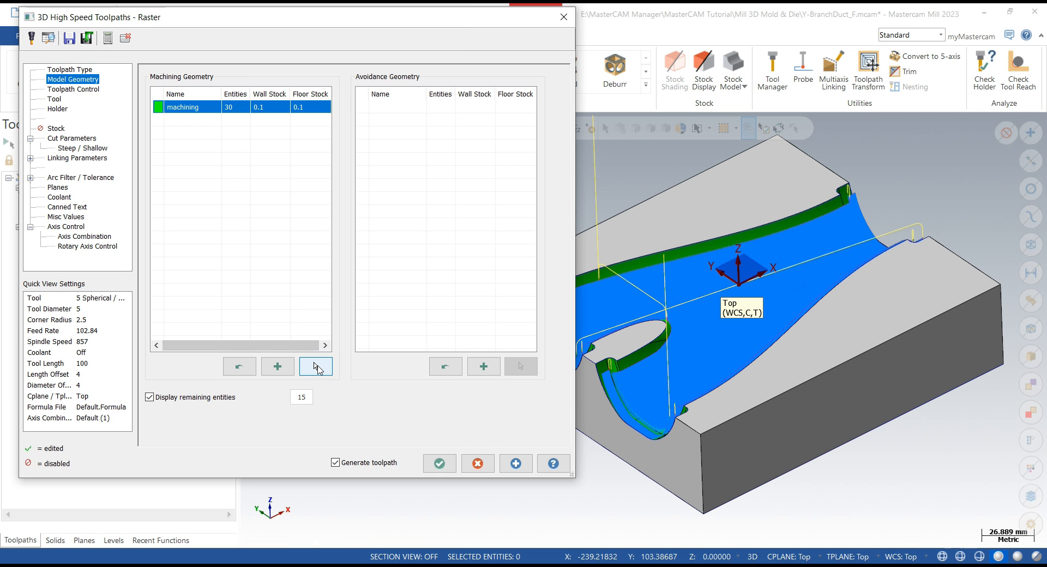
{"action": "left_click", "coordinate": [315, 367]}
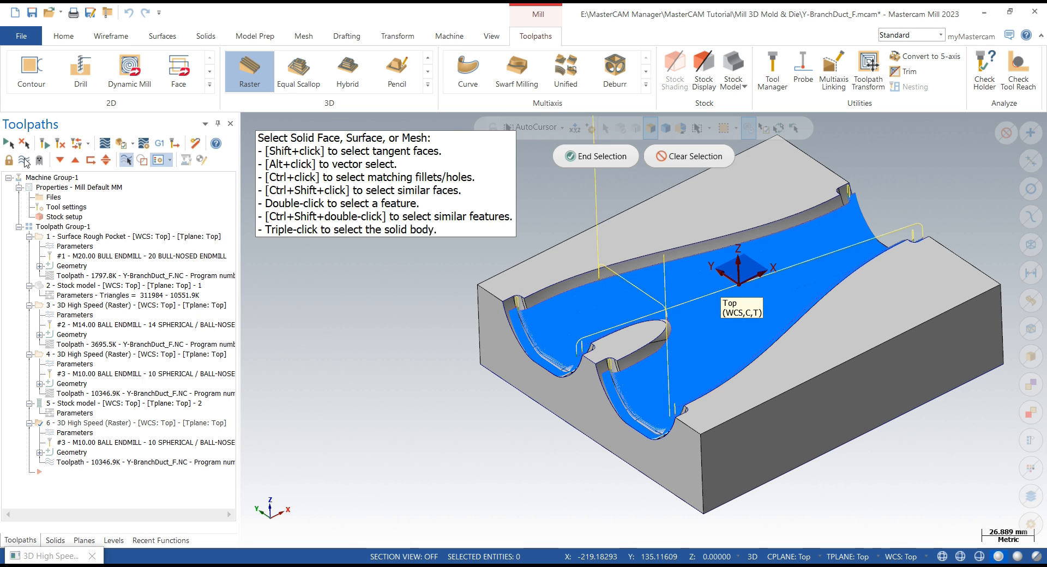
{"action": "middle_click_drag", "start_coordinate": [393, 299], "coordinate": [388, 355]}
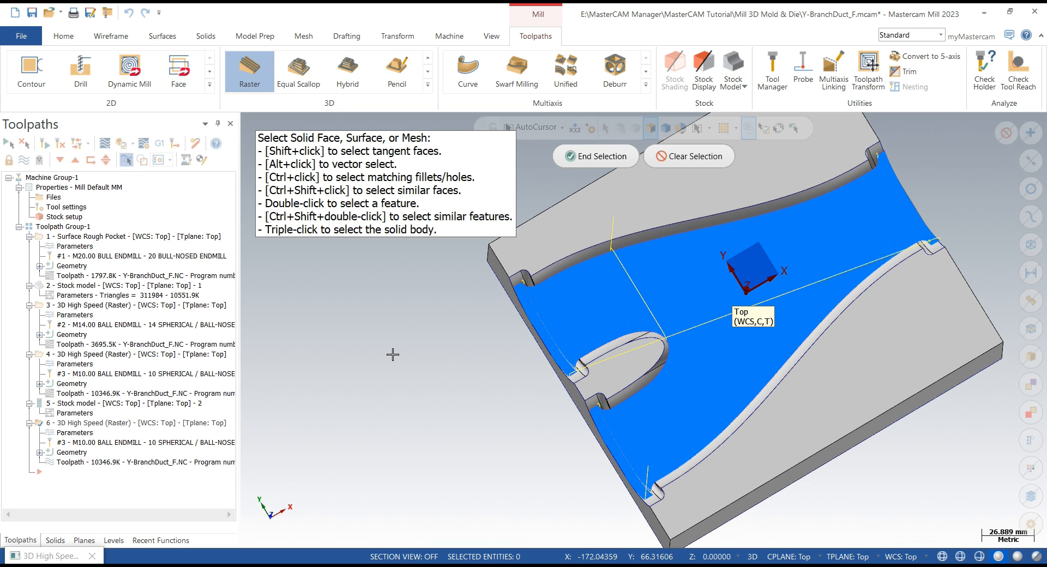
{"action": "right_click", "coordinate": [392, 354]}
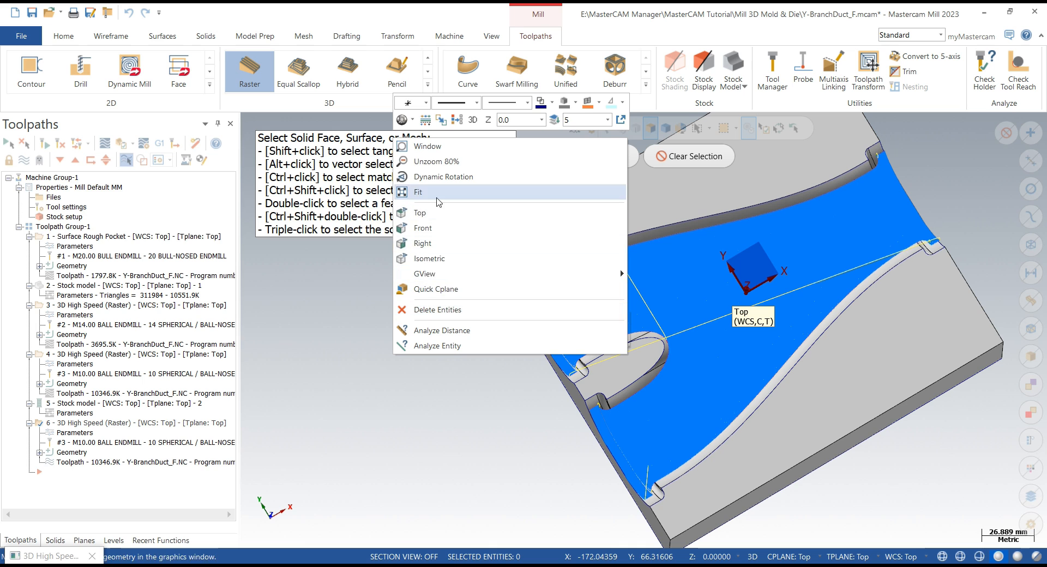
{"action": "left_click", "coordinate": [419, 212]}
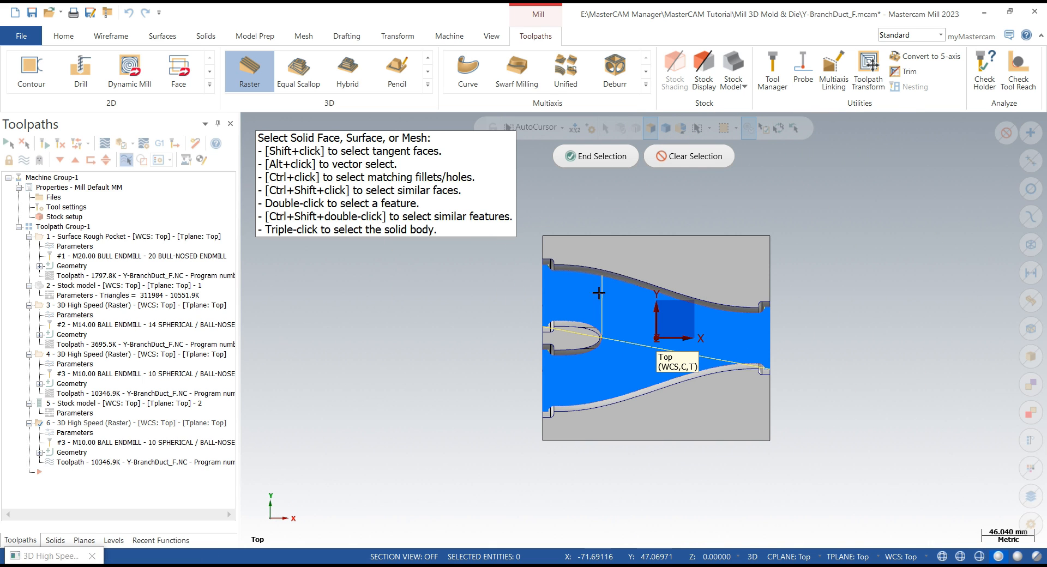
{"action": "scroll", "coordinate": [481, 268], "scroll_direction": "up", "scroll_amount": 3}
{"action": "scroll", "coordinate": [482, 268], "scroll_direction": "up", "scroll_amount": 2}
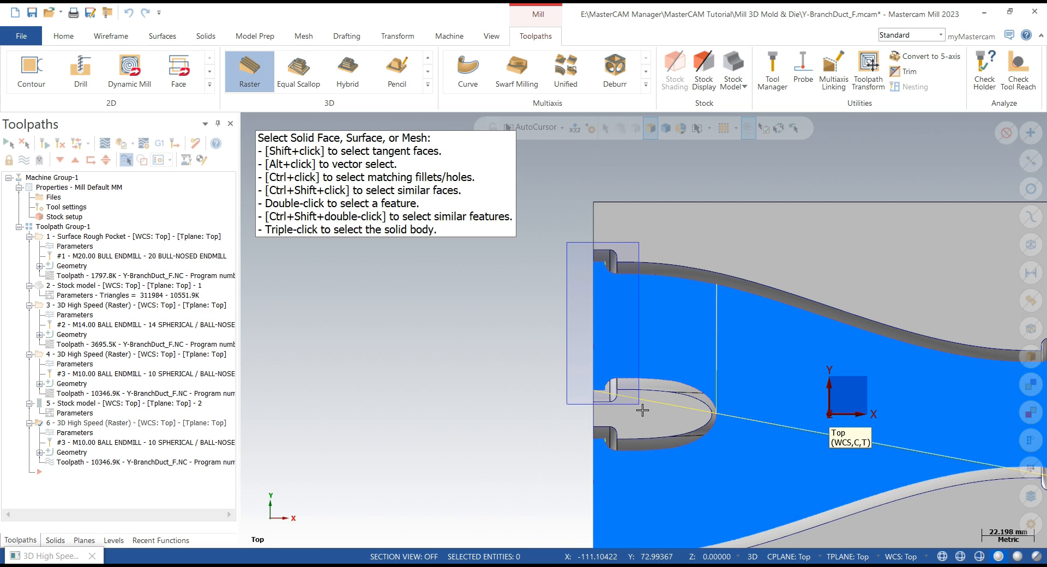
{"action": "left_click", "coordinate": [599, 354]}
{"action": "scroll", "coordinate": [514, 292], "scroll_direction": "down", "scroll_amount": 1}
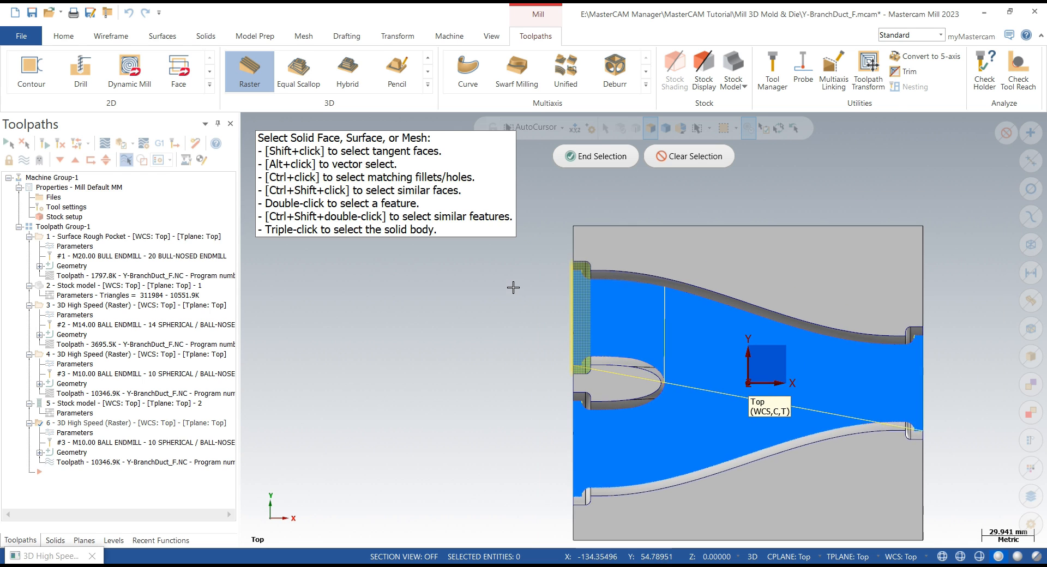
{"action": "scroll", "coordinate": [553, 374], "scroll_direction": "up", "scroll_amount": 1}
{"action": "left_click_drag", "start_coordinate": [549, 339], "coordinate": [608, 499]}
{"action": "scroll", "coordinate": [616, 277], "scroll_direction": "down", "scroll_amount": 3}
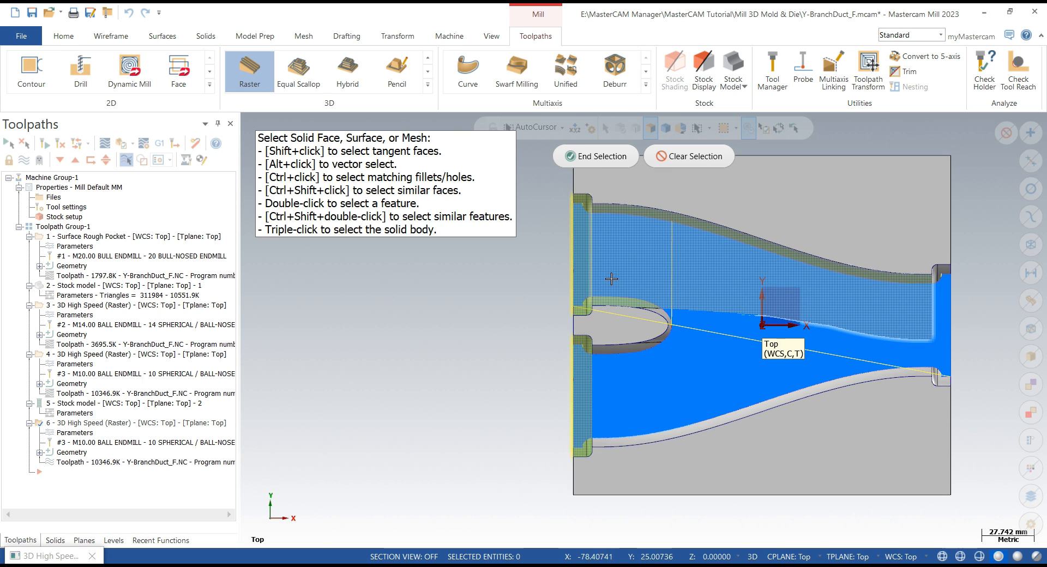
{"action": "scroll", "coordinate": [939, 253], "scroll_direction": "up", "scroll_amount": 4}
{"action": "left_click_drag", "start_coordinate": [894, 329], "coordinate": [963, 464]}
{"action": "left_click", "coordinate": [636, 163]}
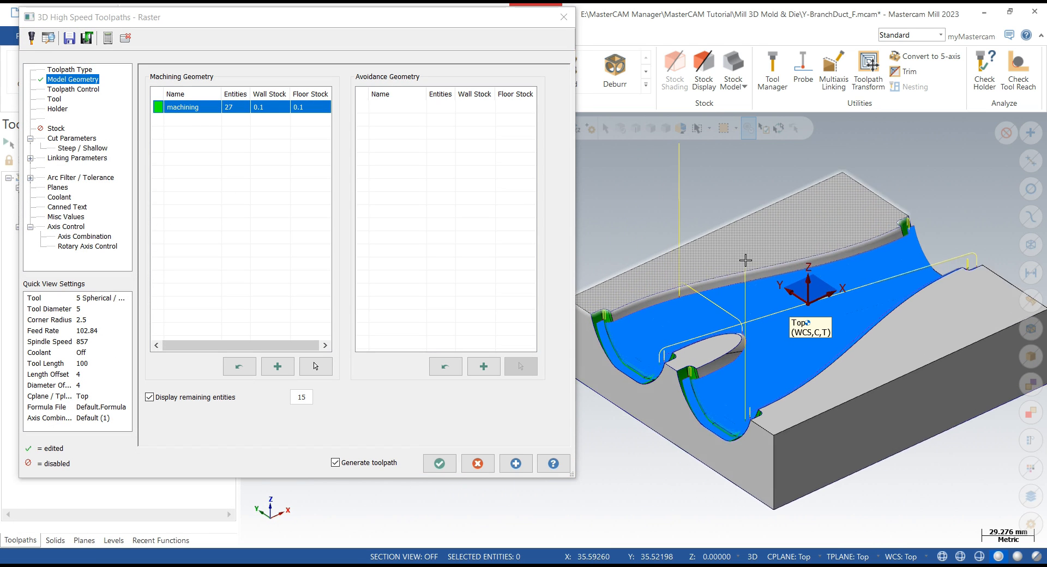
- Add an avoidance geometry group named "avoiced surface" and select the block's top and outer faces for it
{"action": "left_click", "coordinate": [483, 366]}
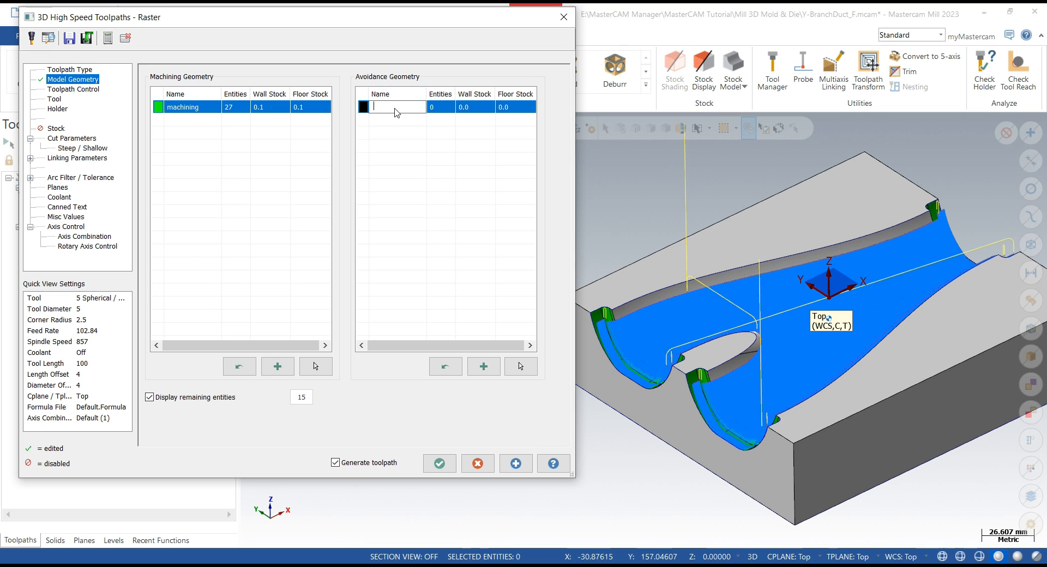
{"action": "type", "text": "avoicde"}
{"action": "key", "text": "BackSpace"}
{"action": "left_click", "coordinate": [377, 164]}
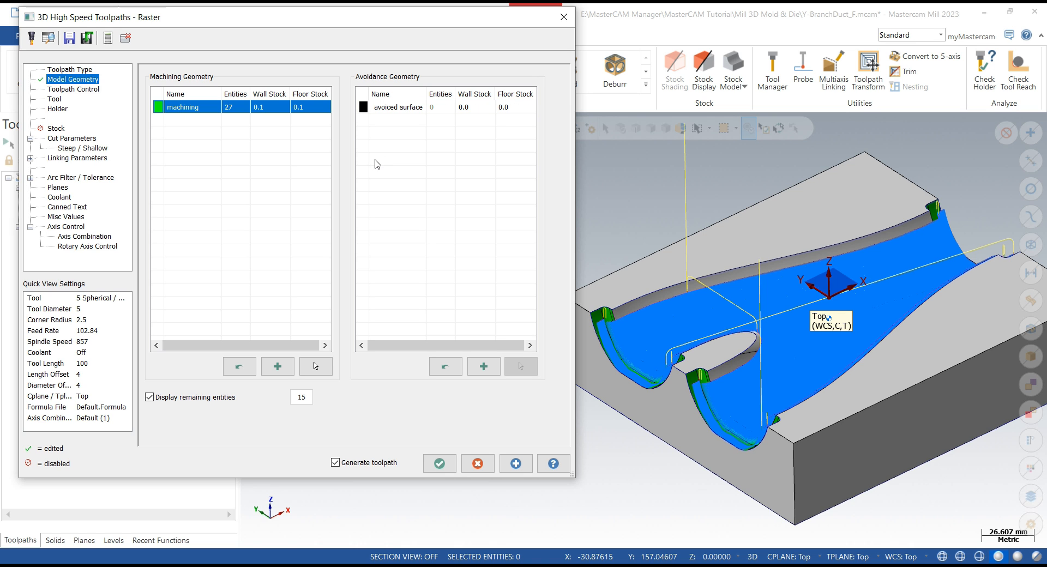
{"action": "left_click", "coordinate": [412, 108]}
{"action": "left_click", "coordinate": [520, 367]}
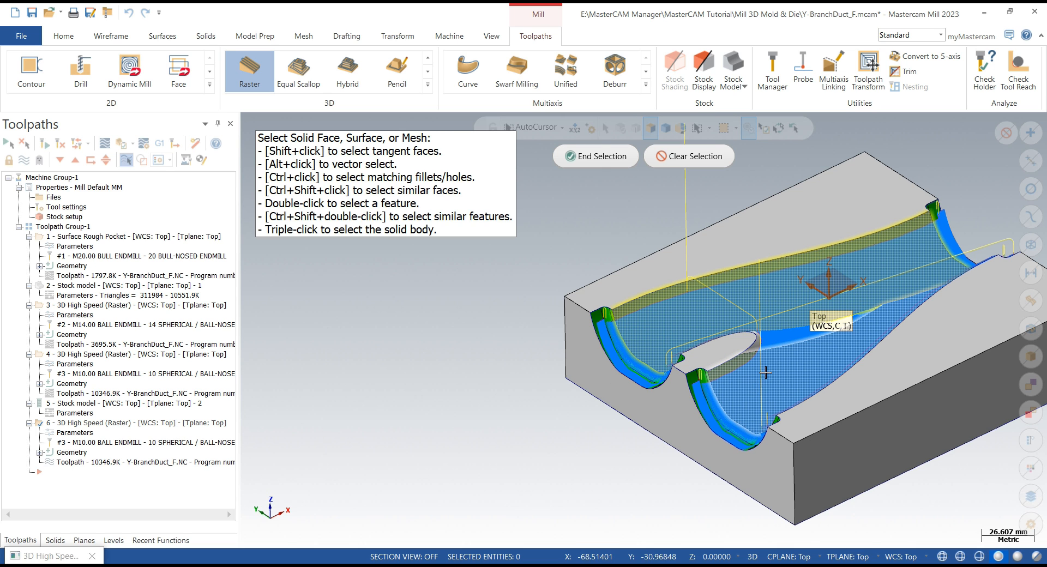
{"action": "scroll", "coordinate": [448, 421], "scroll_direction": "down", "scroll_amount": 1}
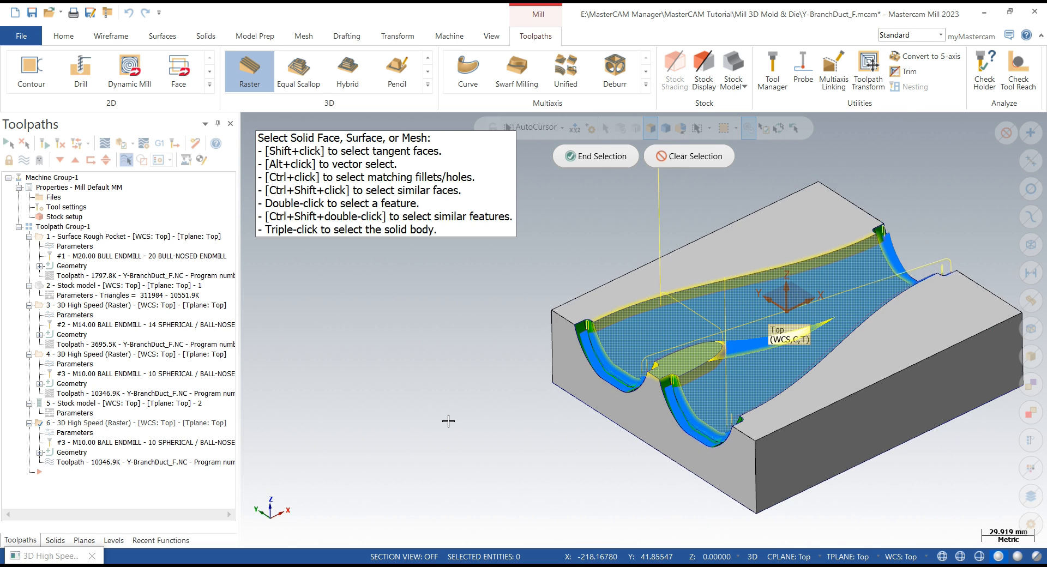
{"action": "scroll", "coordinate": [448, 421], "scroll_direction": "down", "scroll_amount": 1}
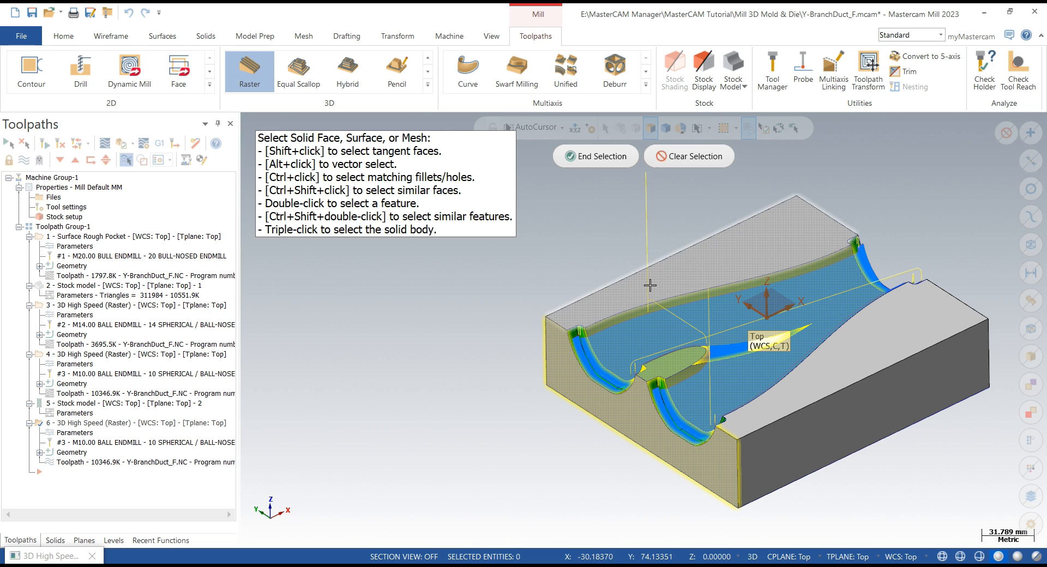
{"action": "middle_click_drag", "start_coordinate": [774, 381], "coordinate": [855, 345]}
{"action": "left_click", "coordinate": [602, 158]}
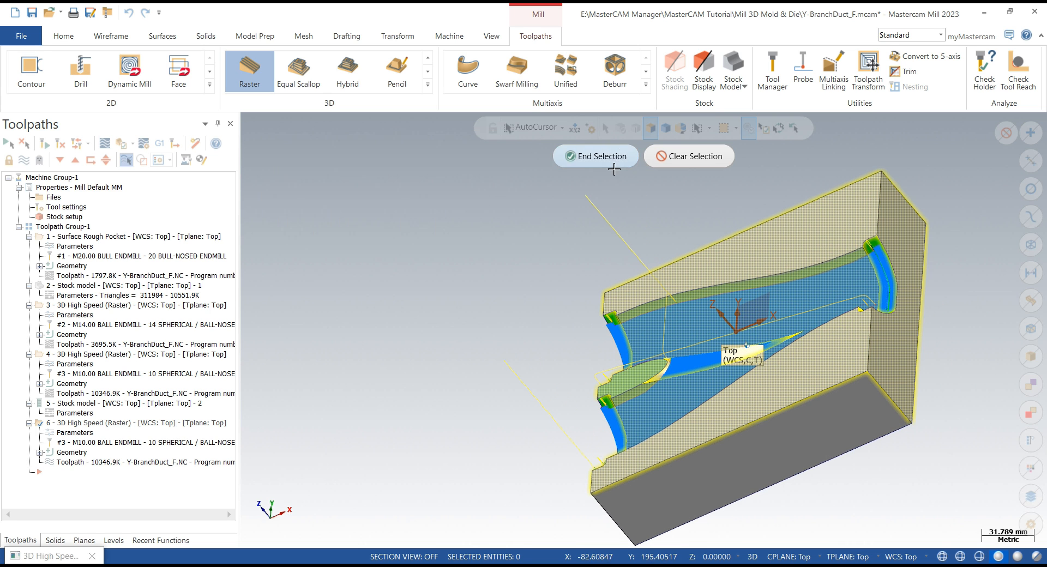
{"action": "middle_click_drag", "start_coordinate": [624, 256], "coordinate": [764, 231]}
{"action": "scroll", "coordinate": [866, 228], "scroll_direction": "down", "scroll_amount": 3}
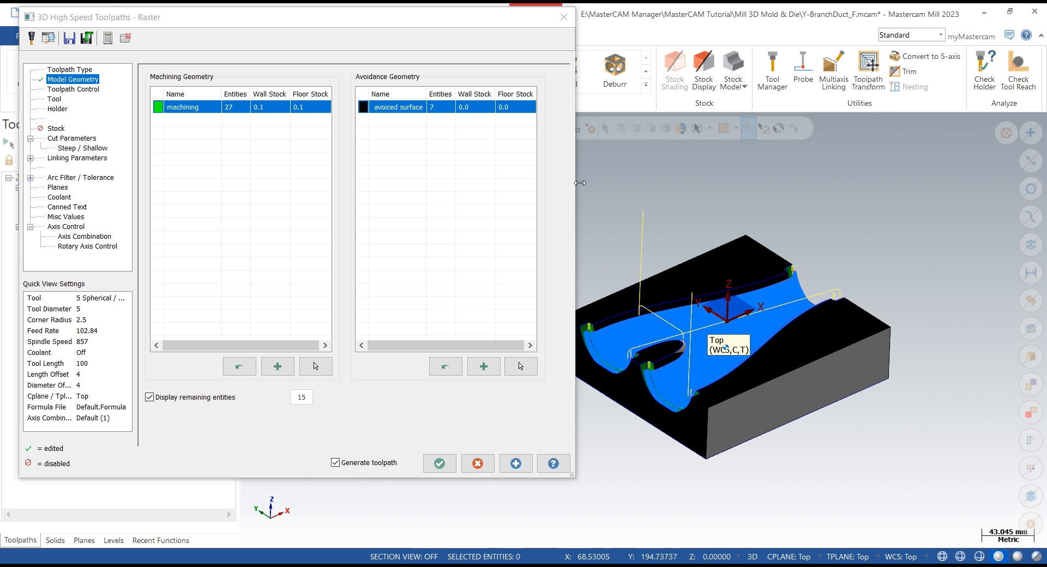
- Change the avoidance group's display color to red (color 12)
{"action": "left_click", "coordinate": [362, 110]}
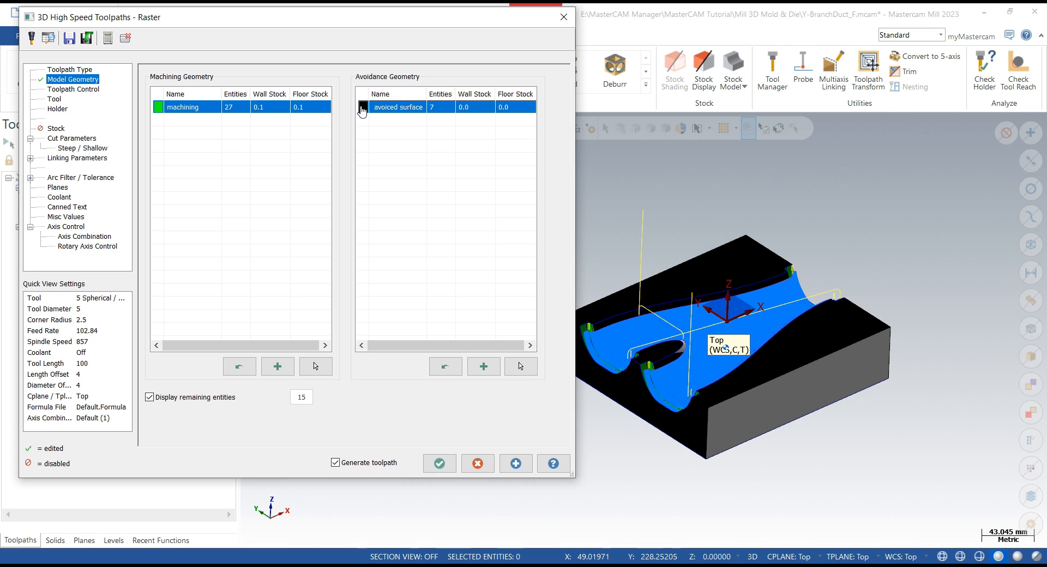
{"action": "left_click", "coordinate": [363, 108]}
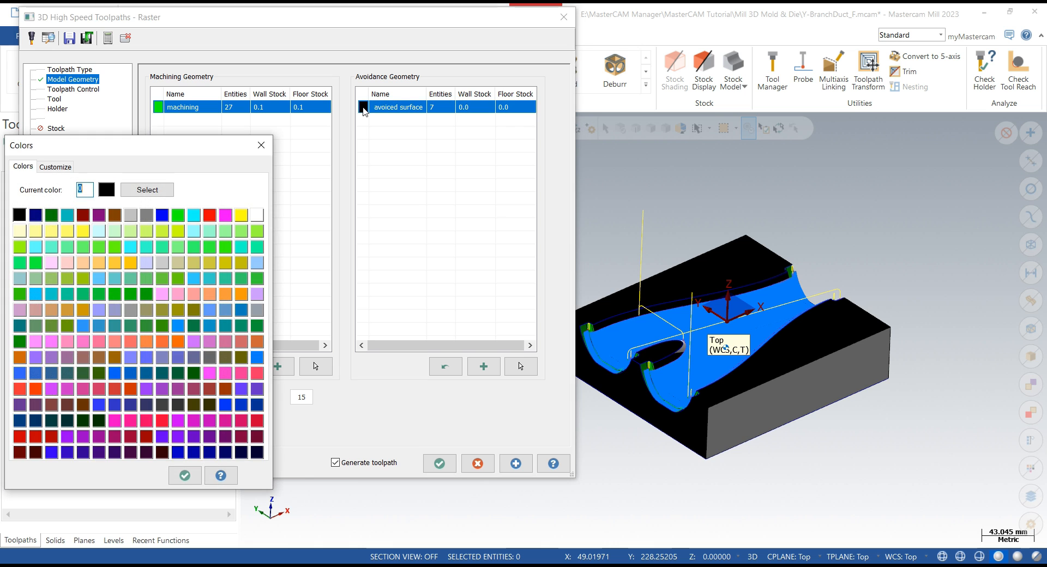
{"action": "left_click", "coordinate": [210, 216]}
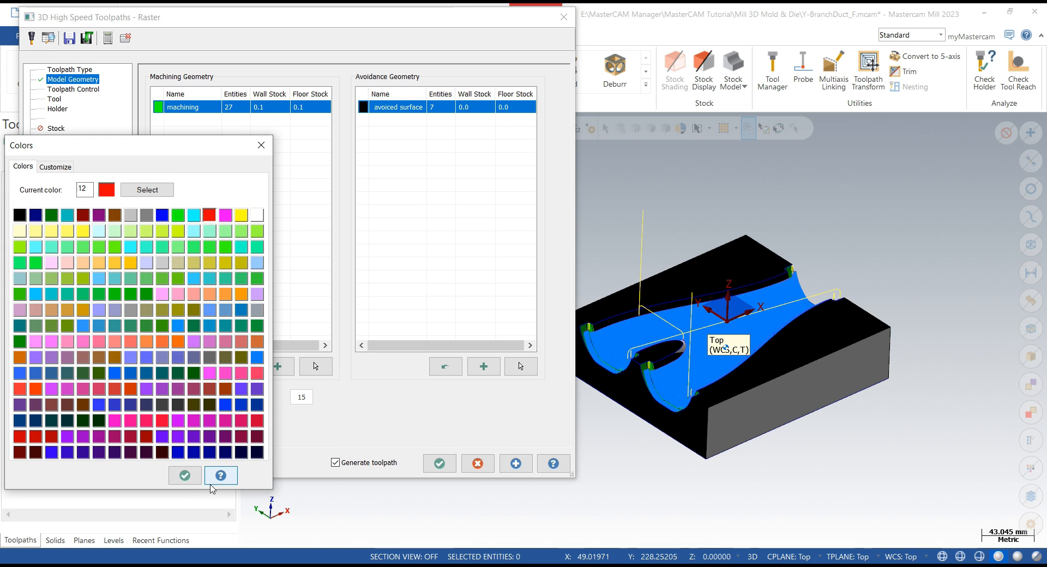
{"action": "left_click", "coordinate": [184, 475]}
- Set the machining geometry's wall and floor stock to 0 and accept the toolpath parameters
{"action": "scroll", "coordinate": [655, 223], "scroll_direction": "up", "scroll_amount": 4}
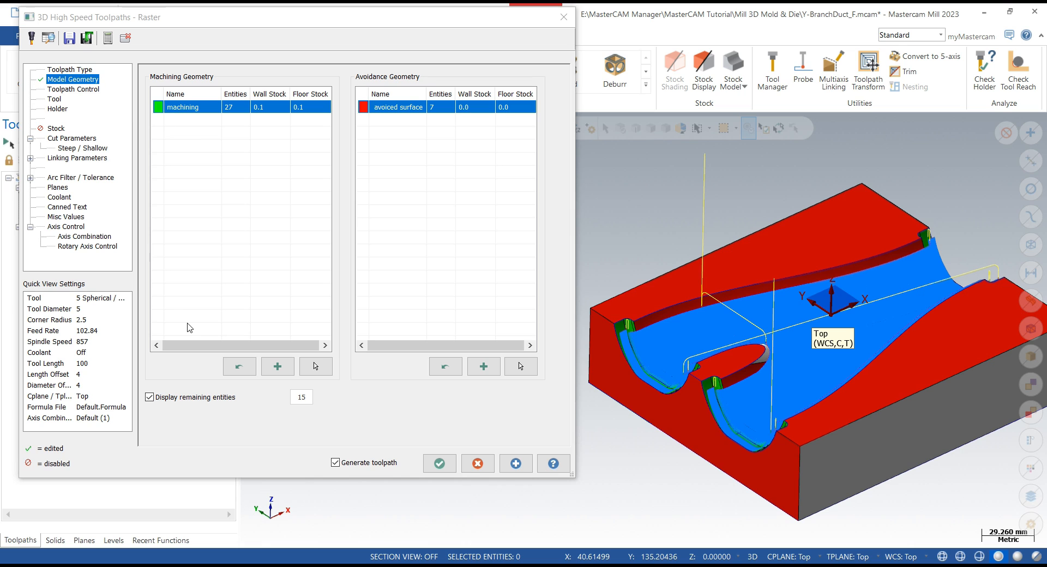
{"action": "double_click", "coordinate": [273, 111]}
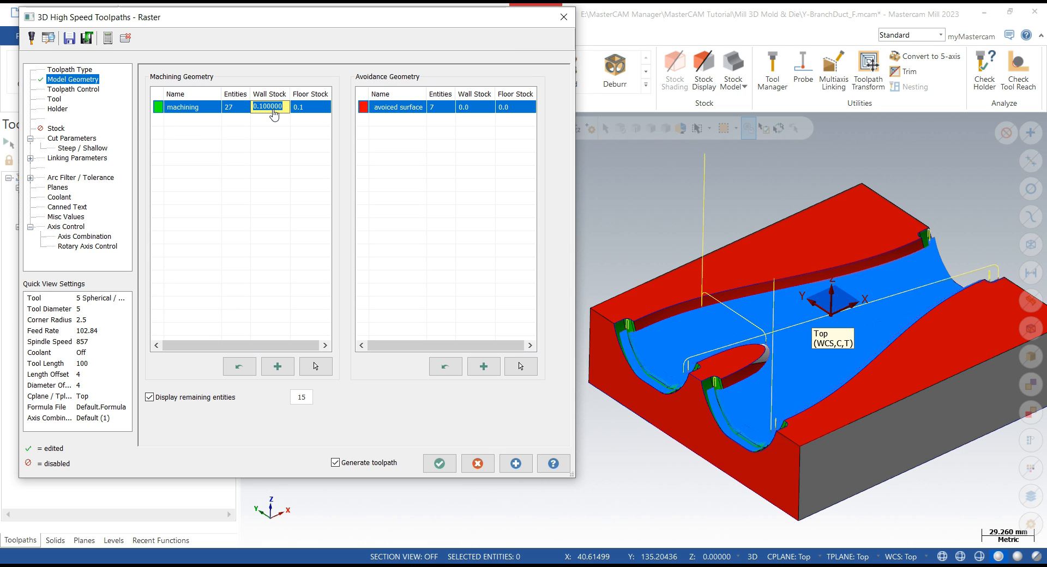
{"action": "key", "text": "Return"}
{"action": "type", "text": "0"}
{"action": "key", "text": "Return"}
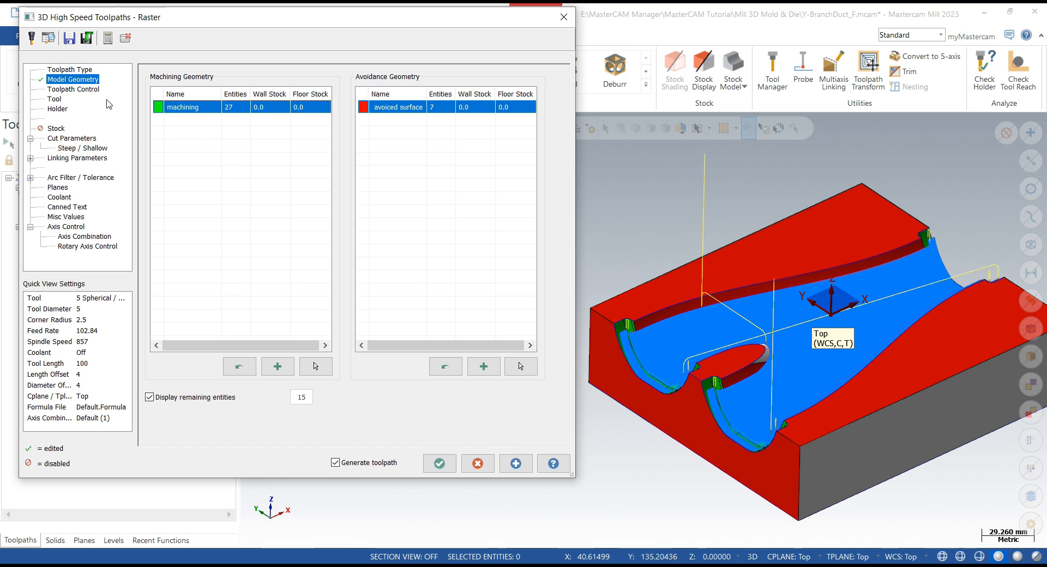
{"action": "left_click", "coordinate": [82, 89]}
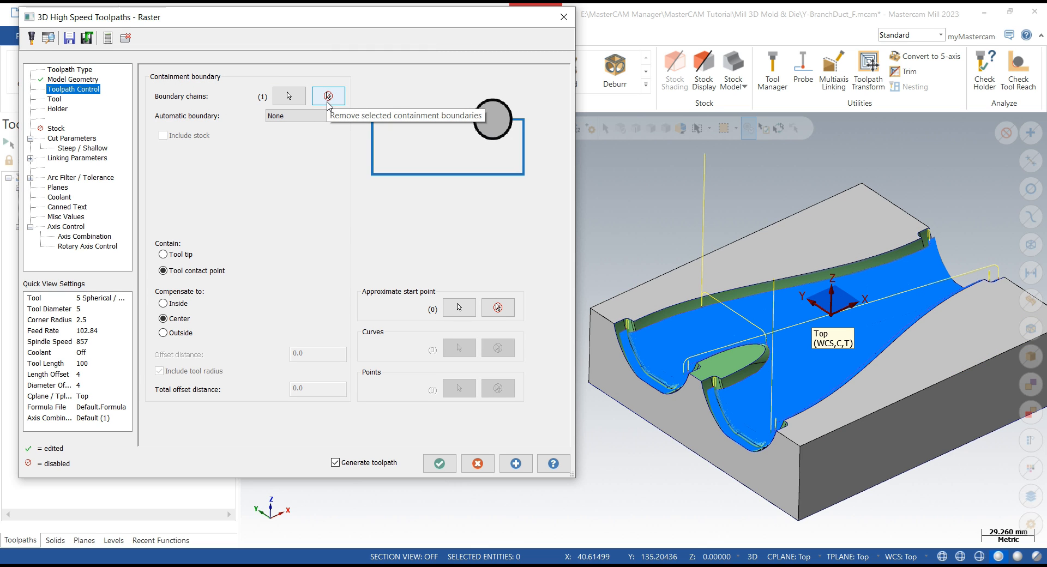
{"action": "left_click", "coordinate": [55, 99]}
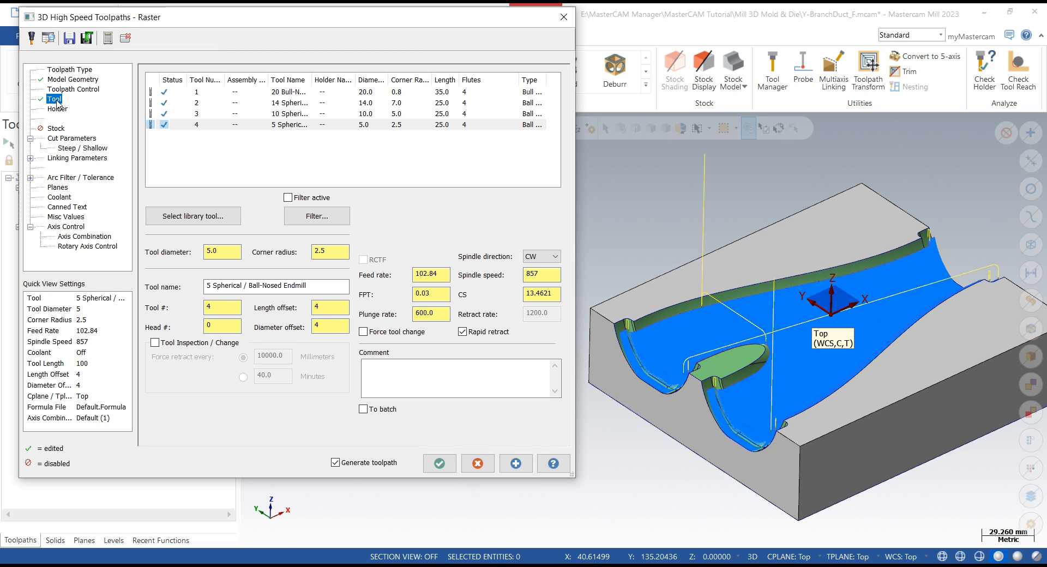
{"action": "left_click", "coordinate": [439, 463]}
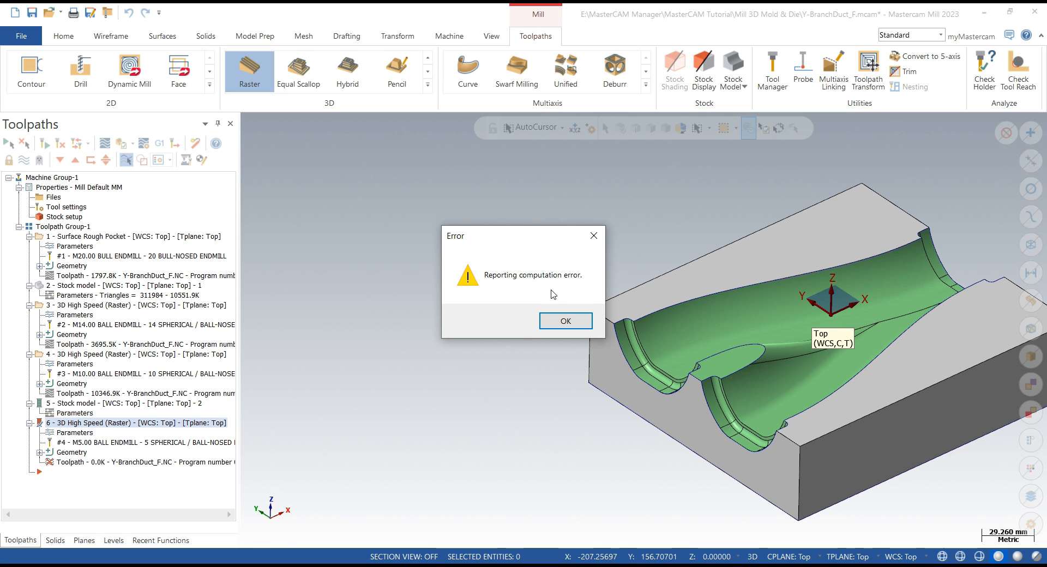
- Dismiss the computation error, reopen the 5 mm ball raster parameters, remove the containment boundary chain and regenerate the toolpath
{"action": "left_click", "coordinate": [565, 321]}
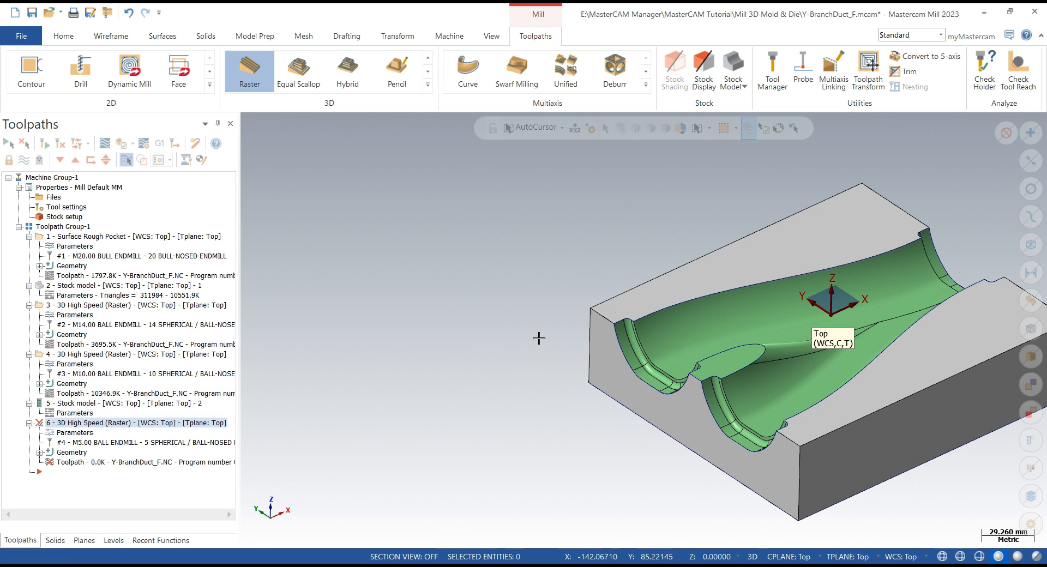
{"action": "scroll", "coordinate": [459, 338], "scroll_direction": "down", "scroll_amount": 2}
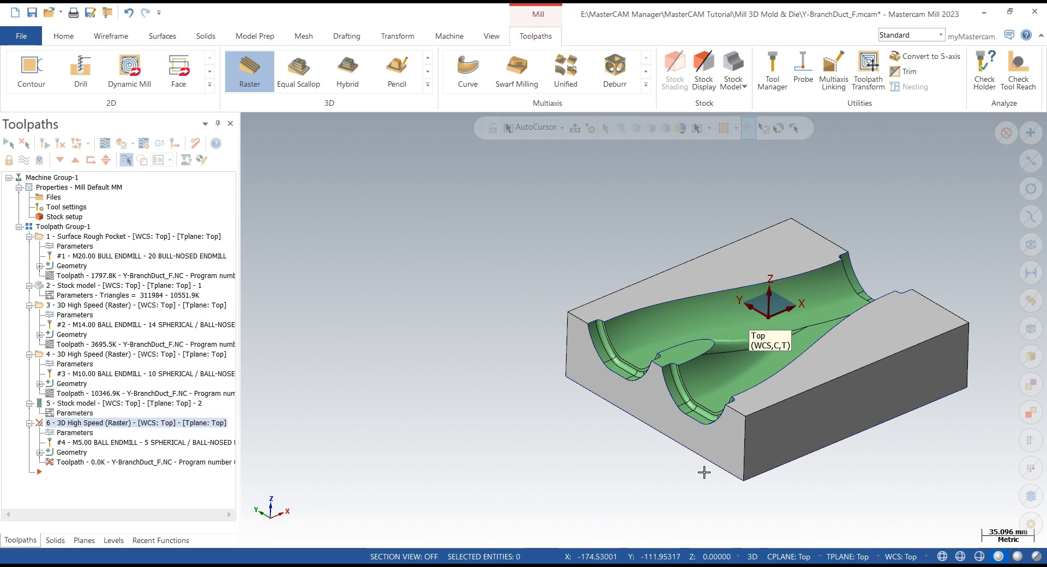
{"action": "middle_click_drag", "start_coordinate": [725, 480], "coordinate": [506, 377]}
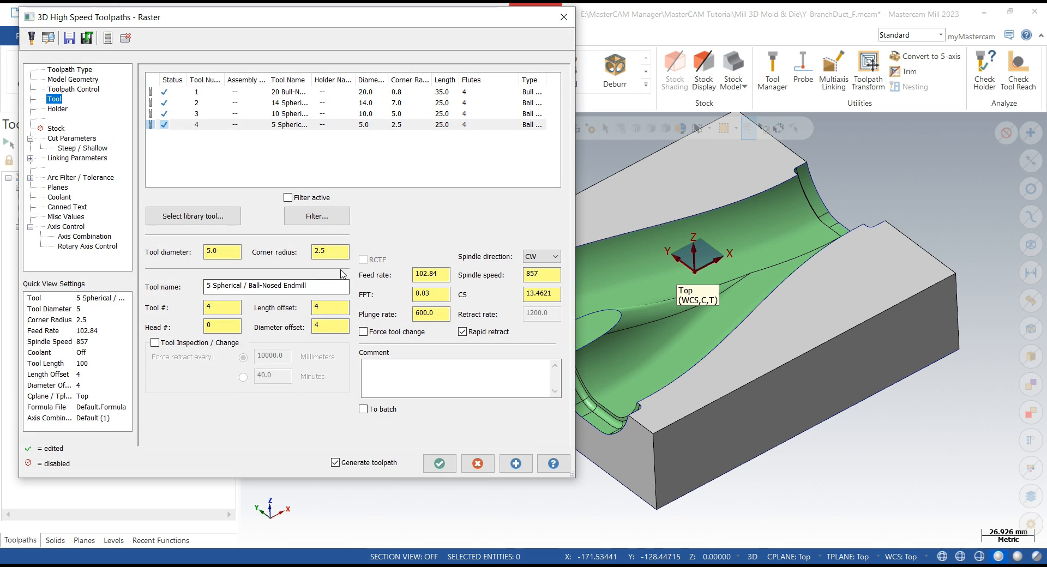
{"action": "left_click", "coordinate": [76, 89]}
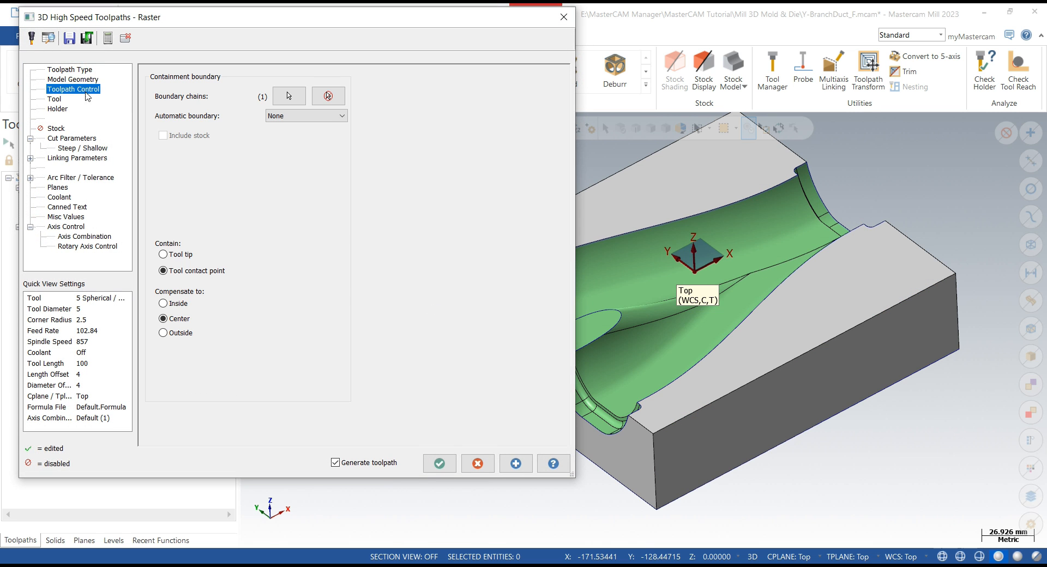
{"action": "left_click", "coordinate": [328, 96]}
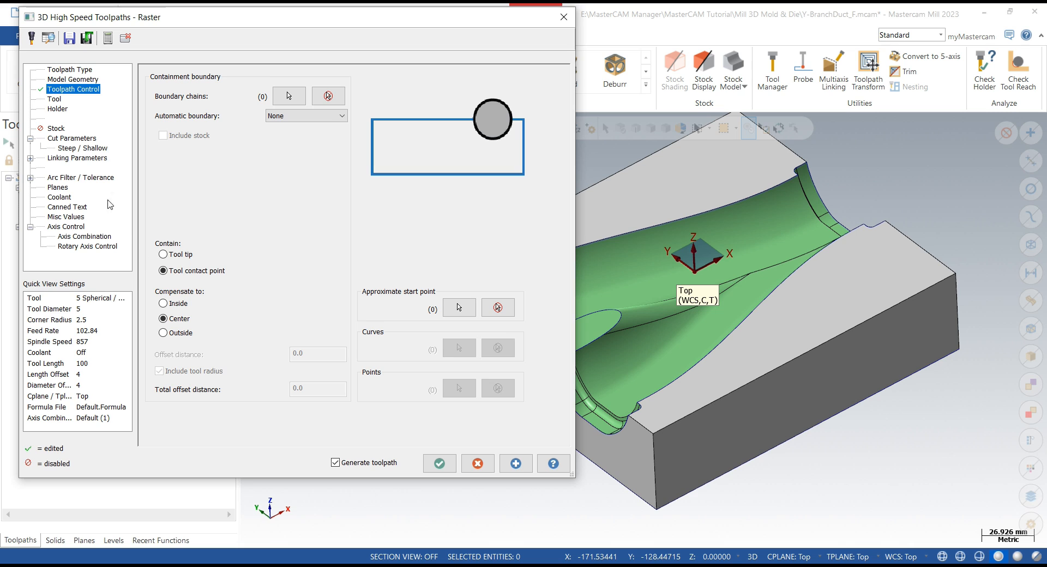
{"action": "left_click", "coordinate": [516, 463]}
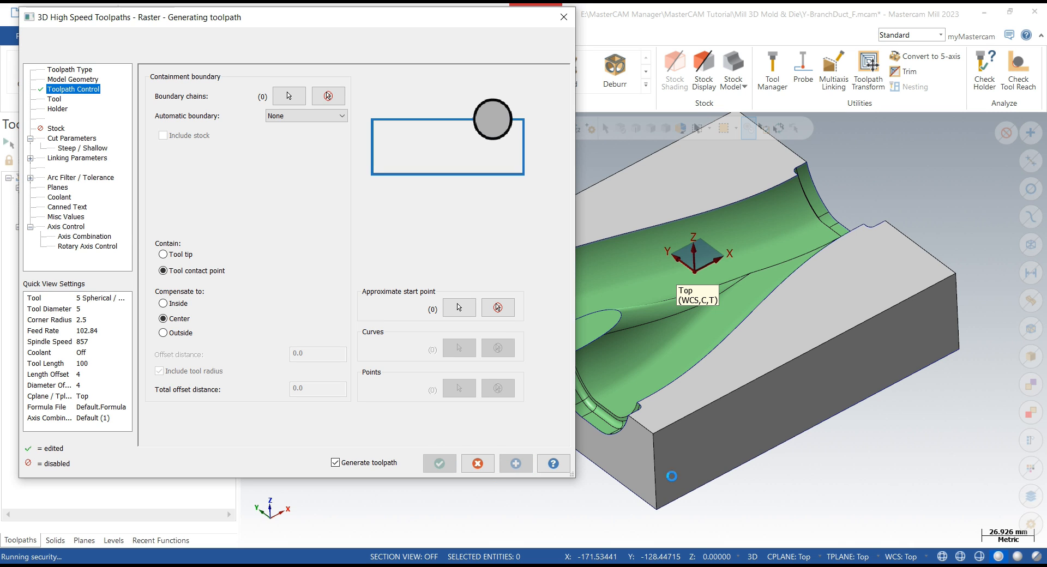
{"action": "scroll", "coordinate": [883, 441], "scroll_direction": "down", "scroll_amount": 3}
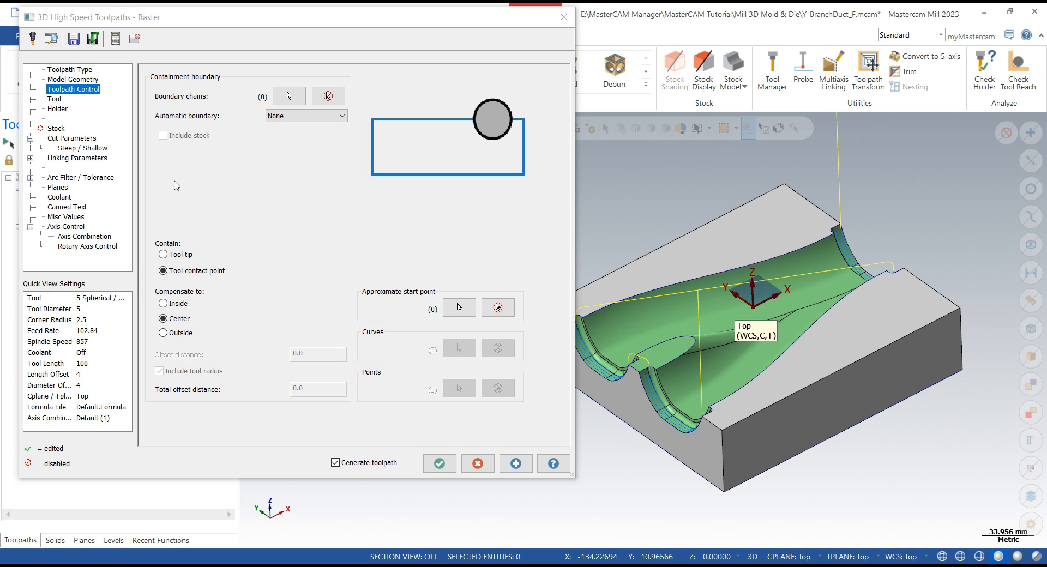
- Regenerate the raster toolpath from the cut parameters with a 0.1 stepover
{"action": "left_click", "coordinate": [71, 138]}
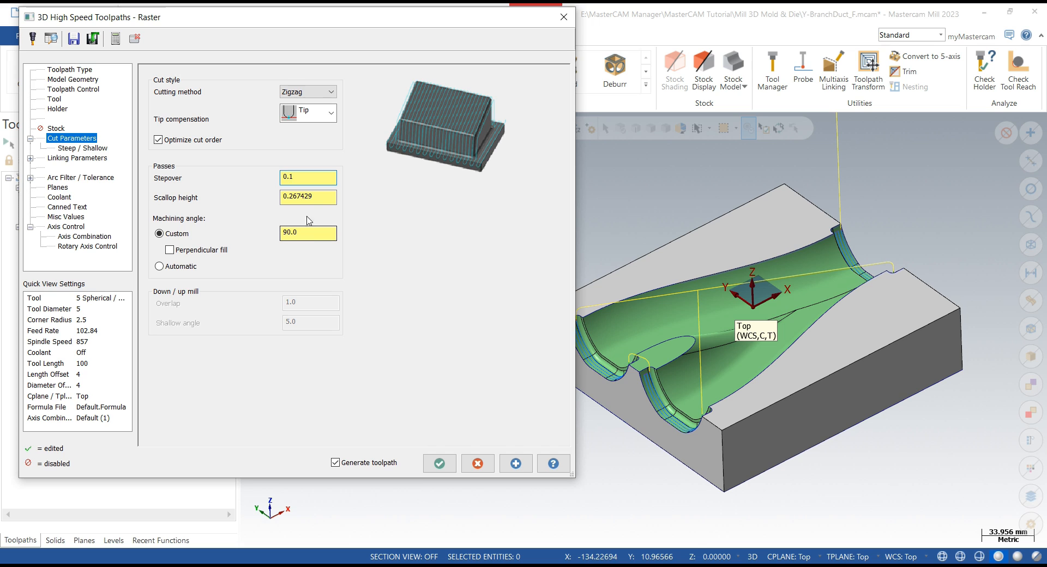
{"action": "left_click", "coordinate": [508, 467]}
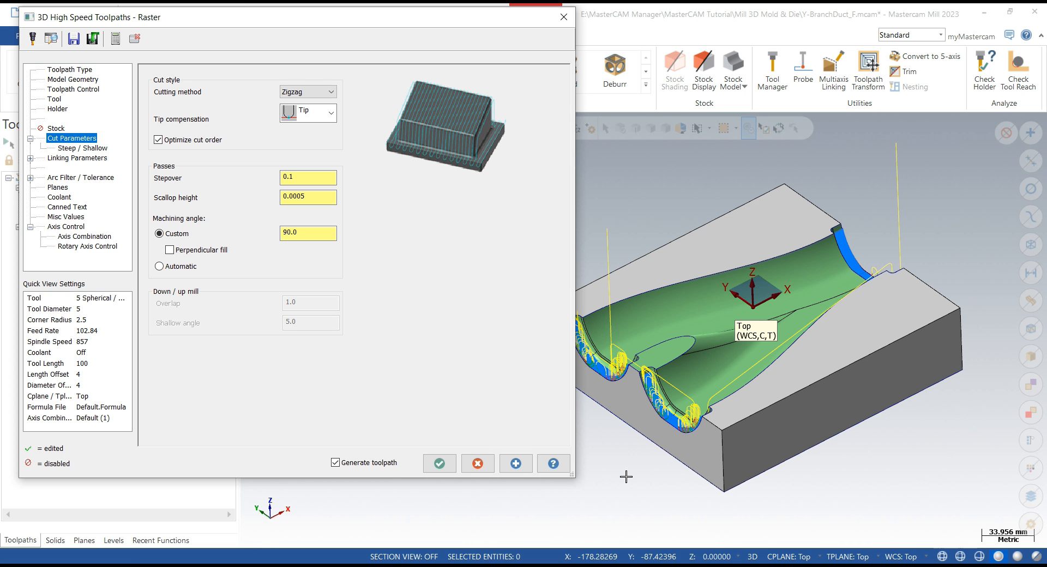
- Inspect the regenerated finishing toolpath around both duct openings and their end ledges
{"action": "scroll", "coordinate": [736, 278], "scroll_direction": "up", "scroll_amount": 4}
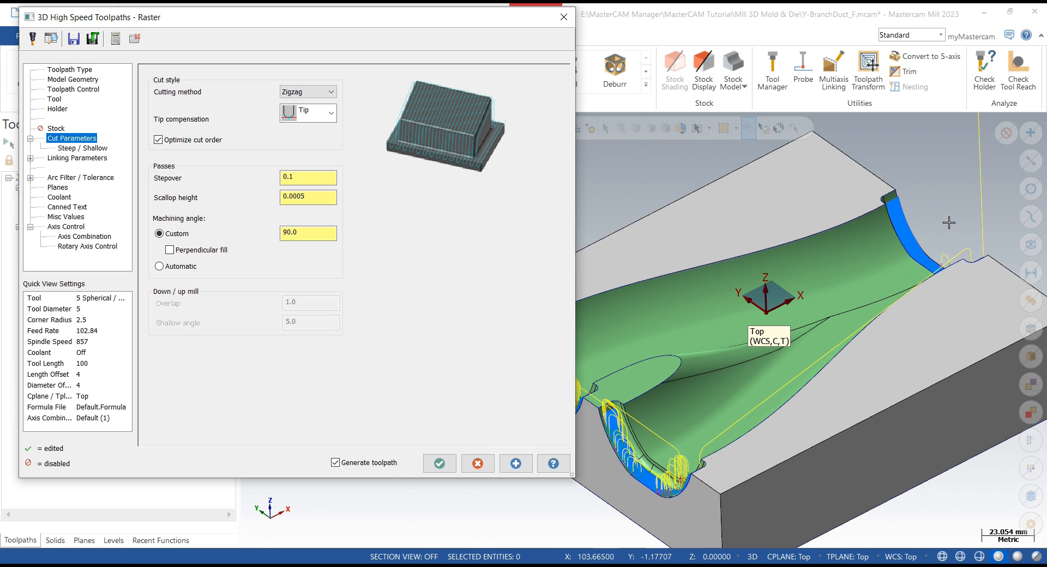
{"action": "scroll", "coordinate": [945, 233], "scroll_direction": "up", "scroll_amount": 1}
{"action": "middle_click_drag", "start_coordinate": [948, 257], "coordinate": [953, 207]}
{"action": "scroll", "coordinate": [625, 350], "scroll_direction": "up", "scroll_amount": 7}
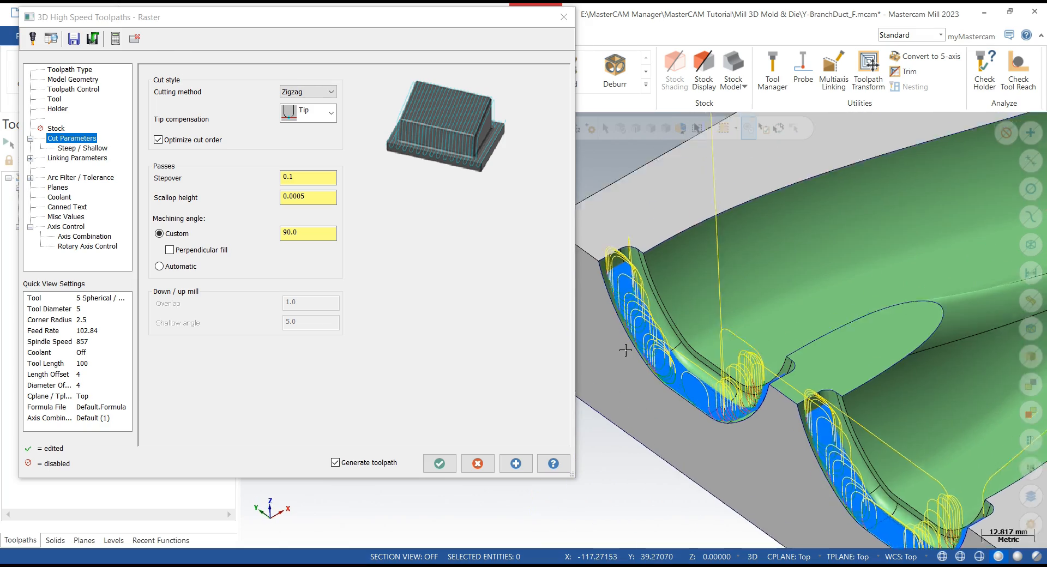
{"action": "scroll", "coordinate": [625, 350], "scroll_direction": "up", "scroll_amount": 3}
{"action": "mouse_move", "coordinate": [641, 277]}
{"action": "middle_mouse_down"}
{"action": "mouse_move", "coordinate": [631, 334]}
{"action": "mouse_move", "coordinate": [645, 270]}
{"action": "middle_mouse_up"}
{"action": "scroll", "coordinate": [644, 275], "scroll_direction": "down", "scroll_amount": 4}
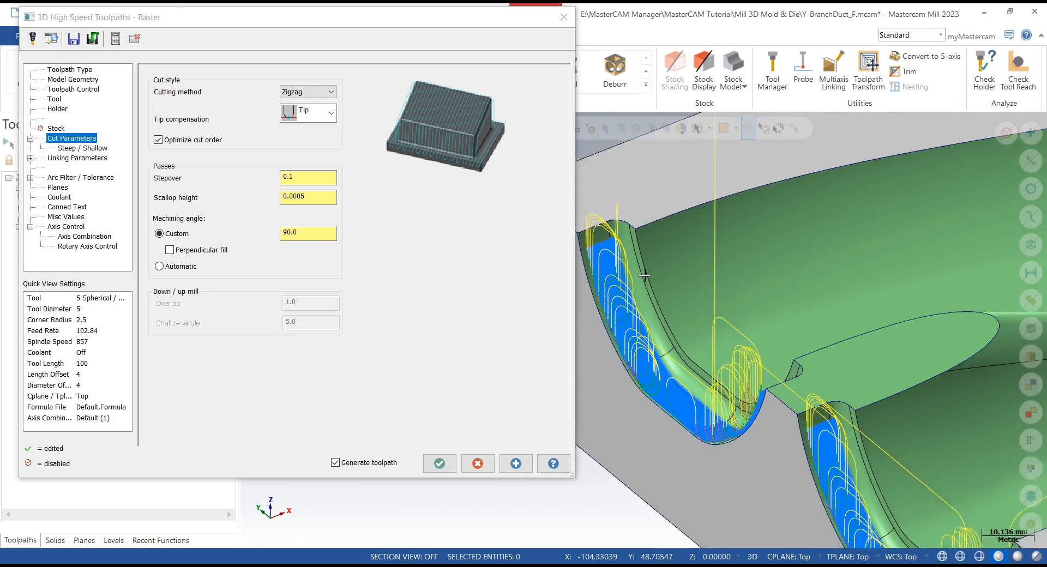
{"action": "scroll", "coordinate": [645, 275], "scroll_direction": "down", "scroll_amount": 3}
{"action": "middle_click_drag", "start_coordinate": [645, 276], "coordinate": [623, 278]}
{"action": "scroll", "coordinate": [940, 313], "scroll_direction": "up", "scroll_amount": 4}
{"action": "scroll", "coordinate": [921, 321], "scroll_direction": "up", "scroll_amount": 2}
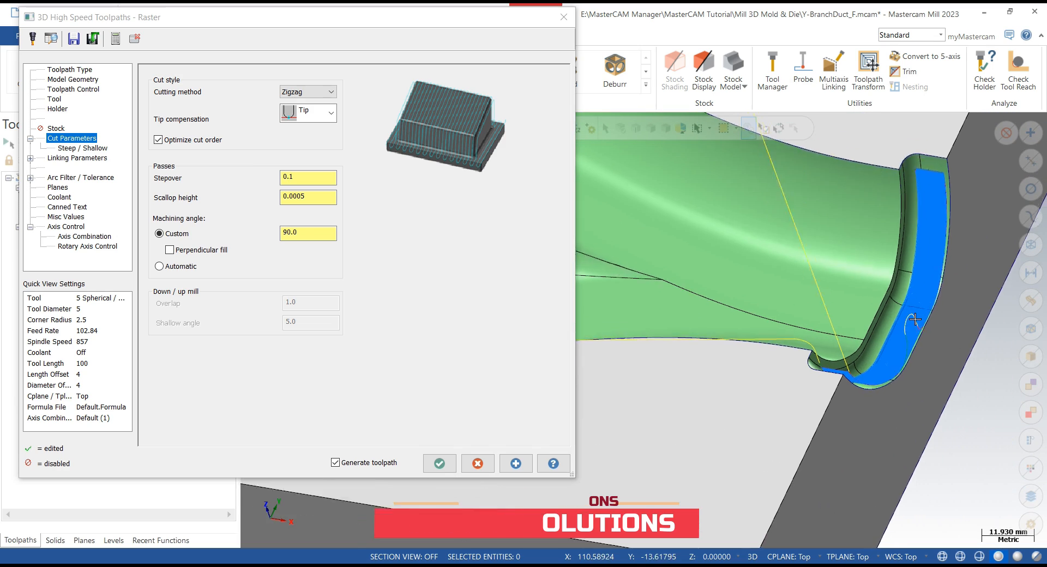
{"action": "middle_click_drag", "start_coordinate": [913, 323], "coordinate": [909, 389]}
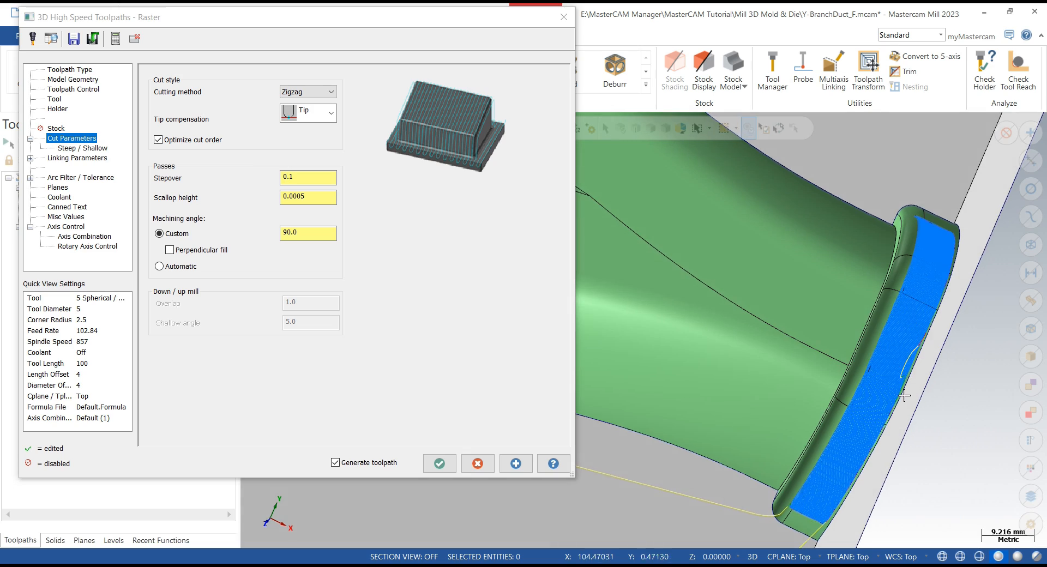
{"action": "scroll", "coordinate": [904, 394], "scroll_direction": "up", "scroll_amount": 4}
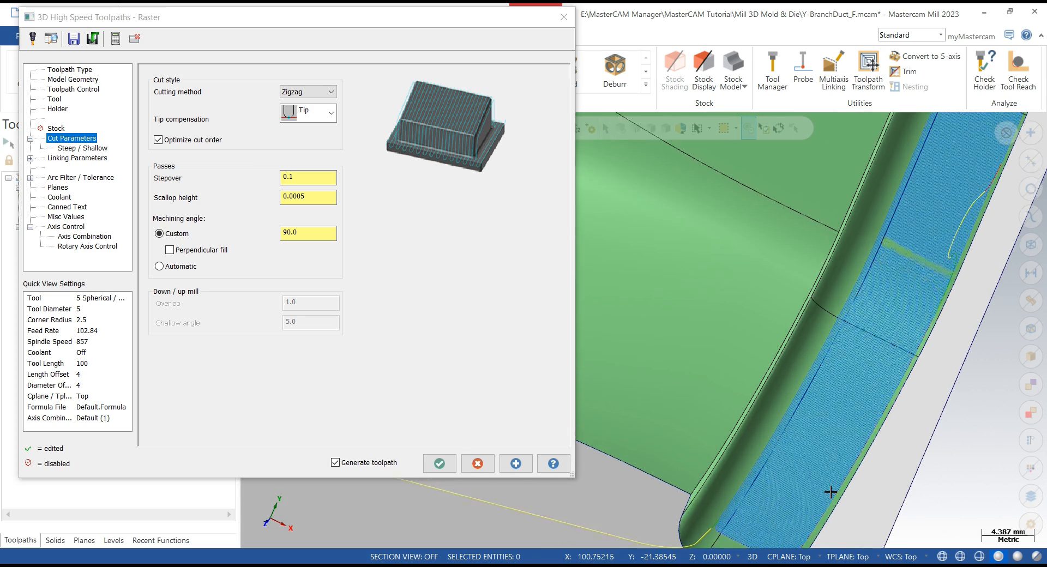
{"action": "middle_click_drag", "start_coordinate": [830, 492], "coordinate": [852, 469]}
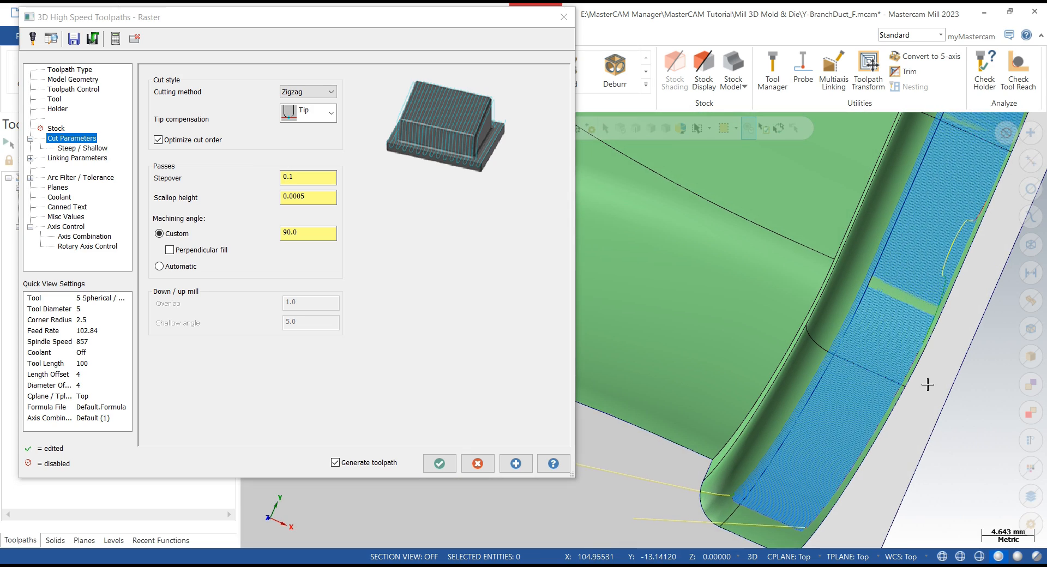
{"action": "scroll", "coordinate": [927, 385], "scroll_direction": "down", "scroll_amount": 5}
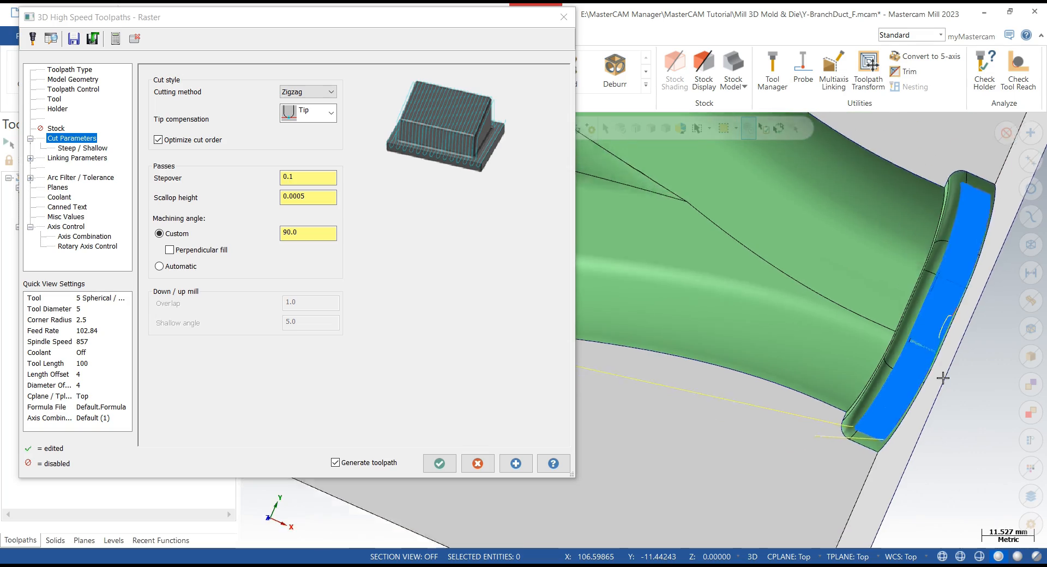
{"action": "scroll", "coordinate": [942, 376], "scroll_direction": "down", "scroll_amount": 4}
{"action": "middle_click_drag", "start_coordinate": [941, 374], "coordinate": [819, 347]}
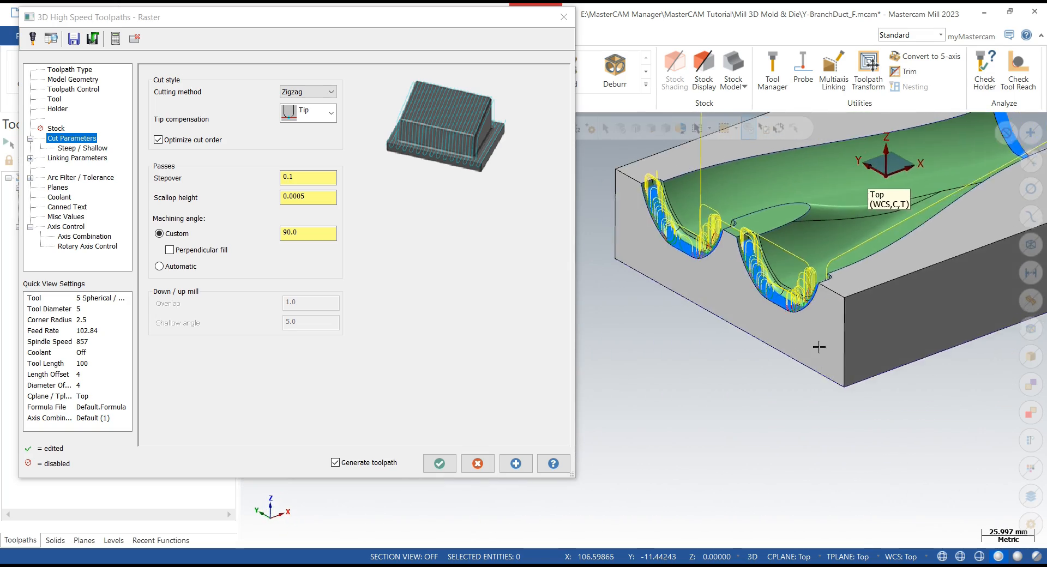
{"action": "scroll", "coordinate": [785, 297], "scroll_direction": "up", "scroll_amount": 8}
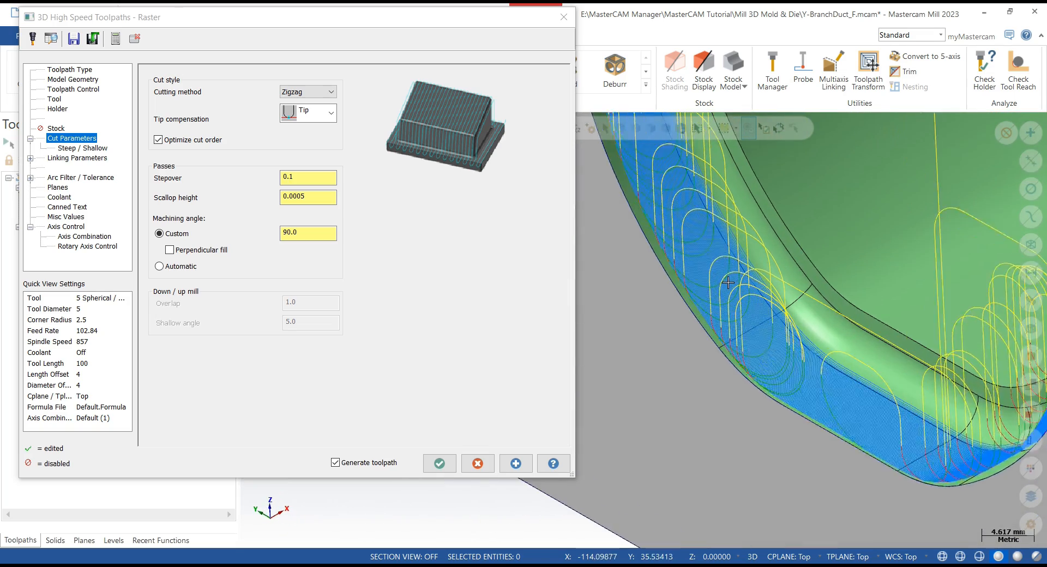
{"action": "scroll", "coordinate": [704, 227], "scroll_direction": "up", "scroll_amount": 2}
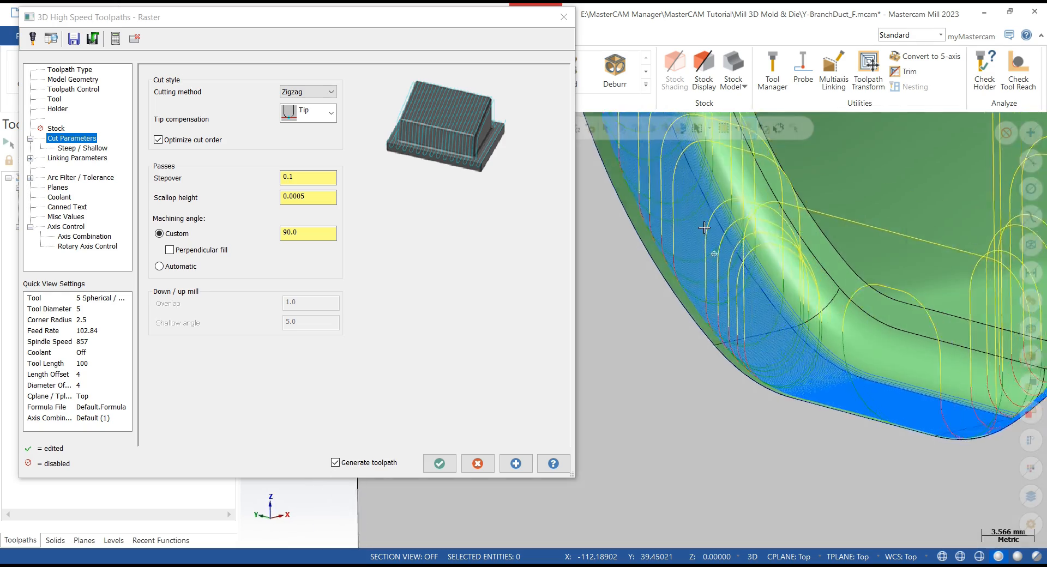
{"action": "middle_click_drag", "start_coordinate": [703, 227], "coordinate": [698, 263]}
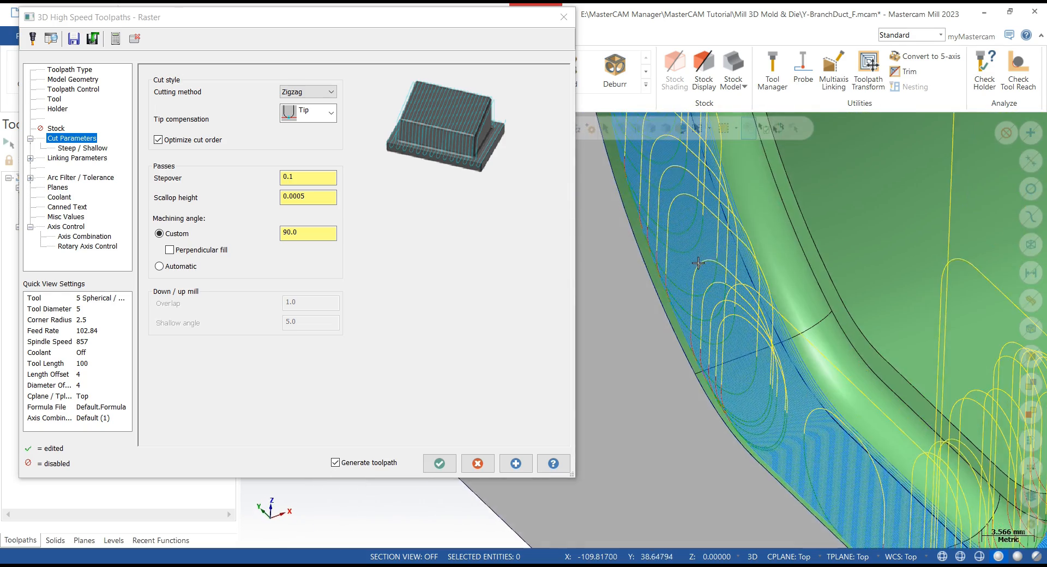
{"action": "scroll", "coordinate": [697, 263], "scroll_direction": "down", "scroll_amount": 8}
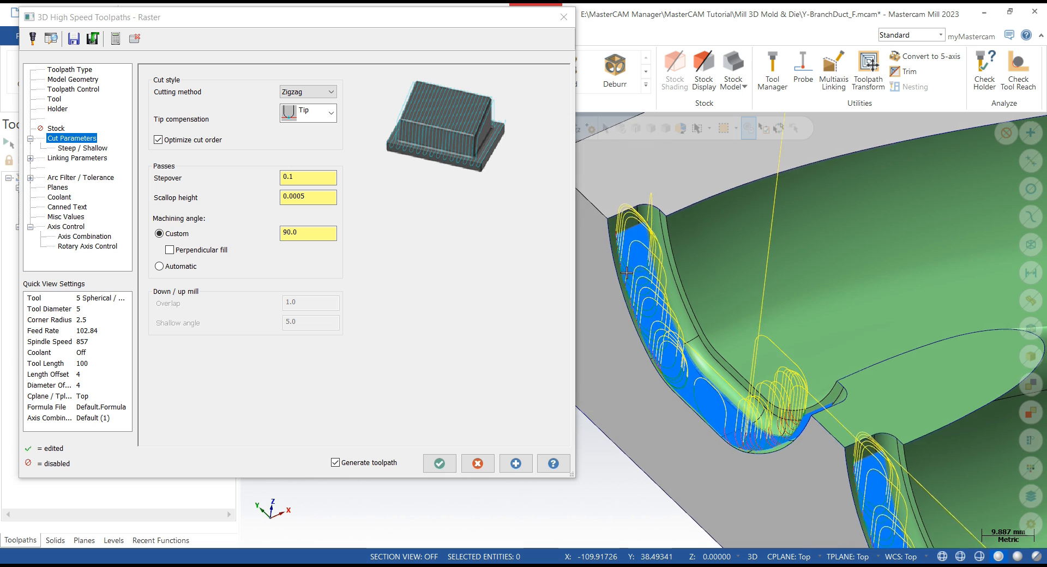
{"action": "scroll", "coordinate": [626, 273], "scroll_direction": "up", "scroll_amount": 2}
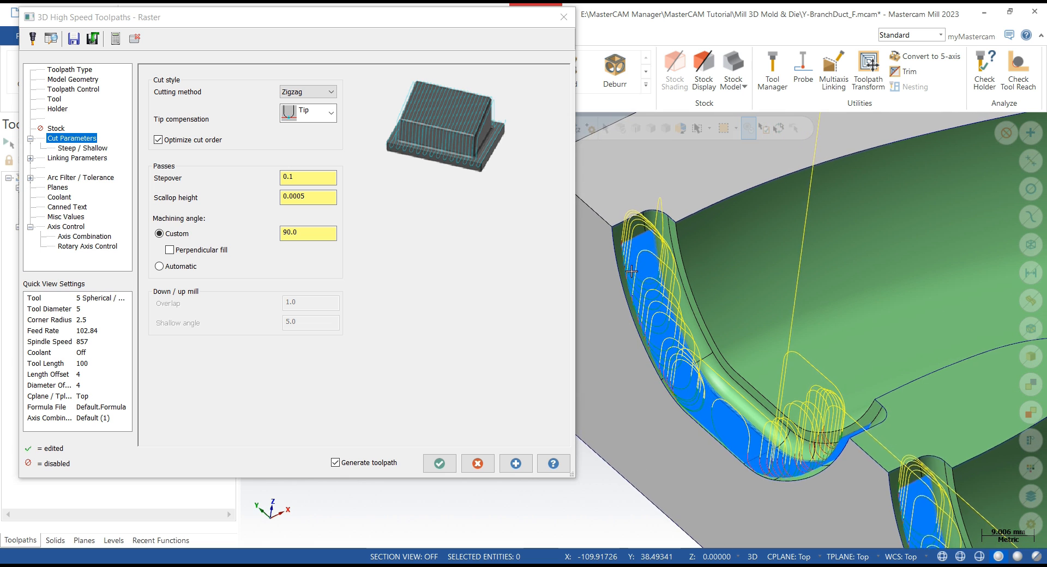
- Set the toolpath control's automatic containment boundary to Silhouette
{"action": "left_click", "coordinate": [70, 89]}
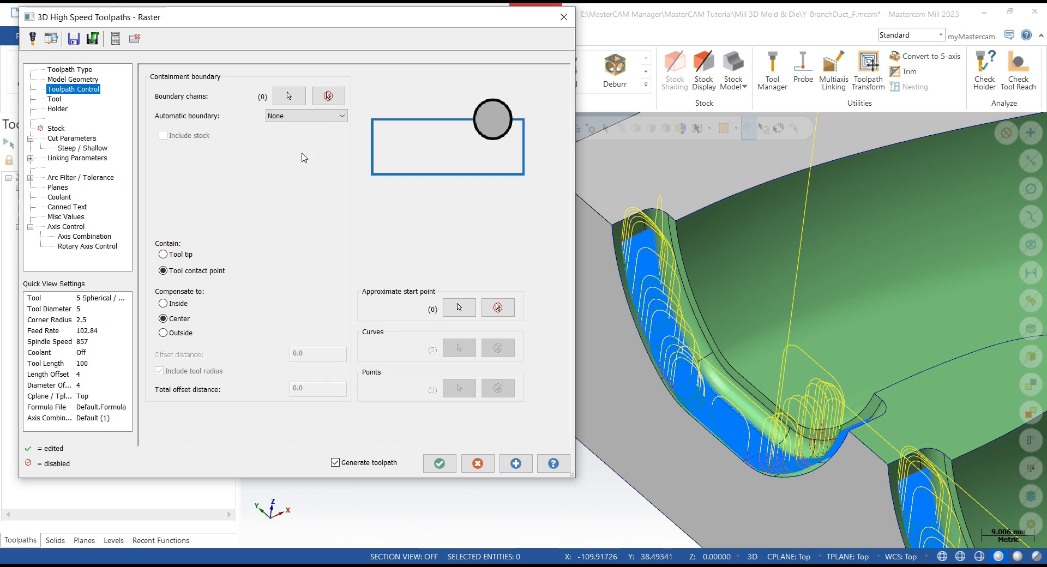
{"action": "left_click", "coordinate": [300, 116]}
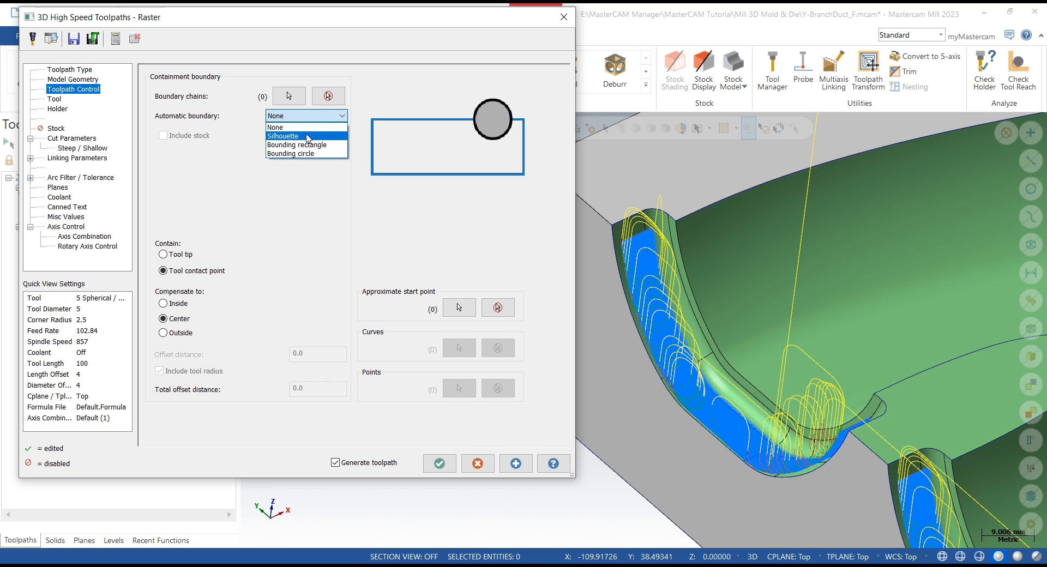
{"action": "left_click", "coordinate": [307, 136]}
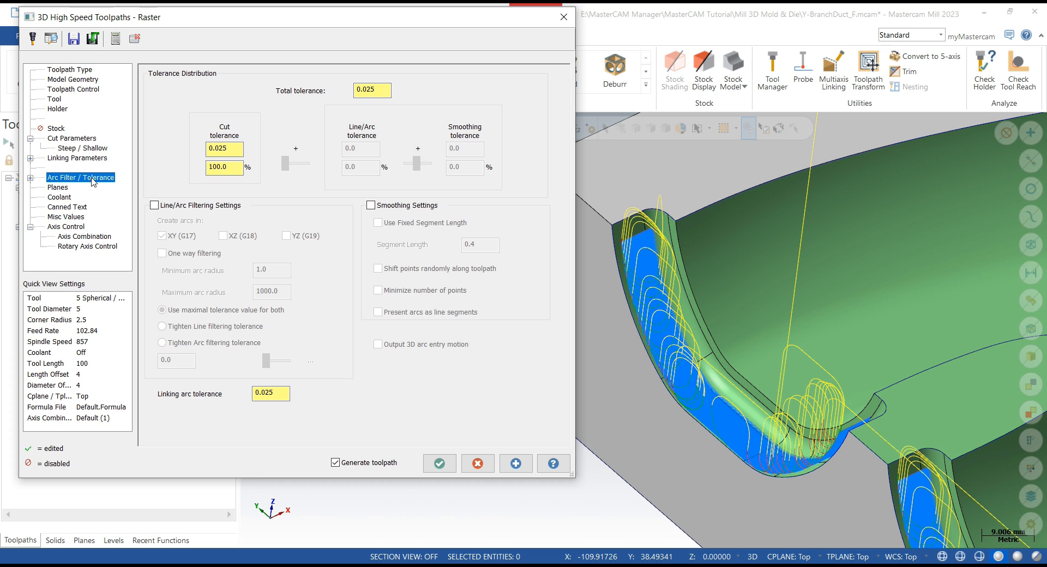
- Enable Fit transitions in the linking parameters and regenerate the raster toolpath
{"action": "left_click", "coordinate": [79, 150]}
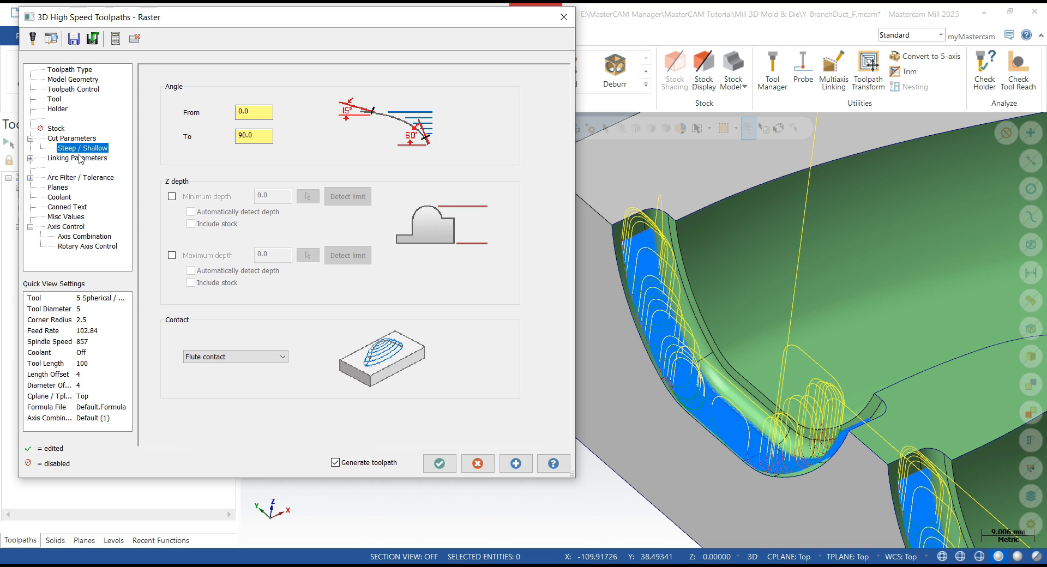
{"action": "left_click", "coordinate": [80, 158]}
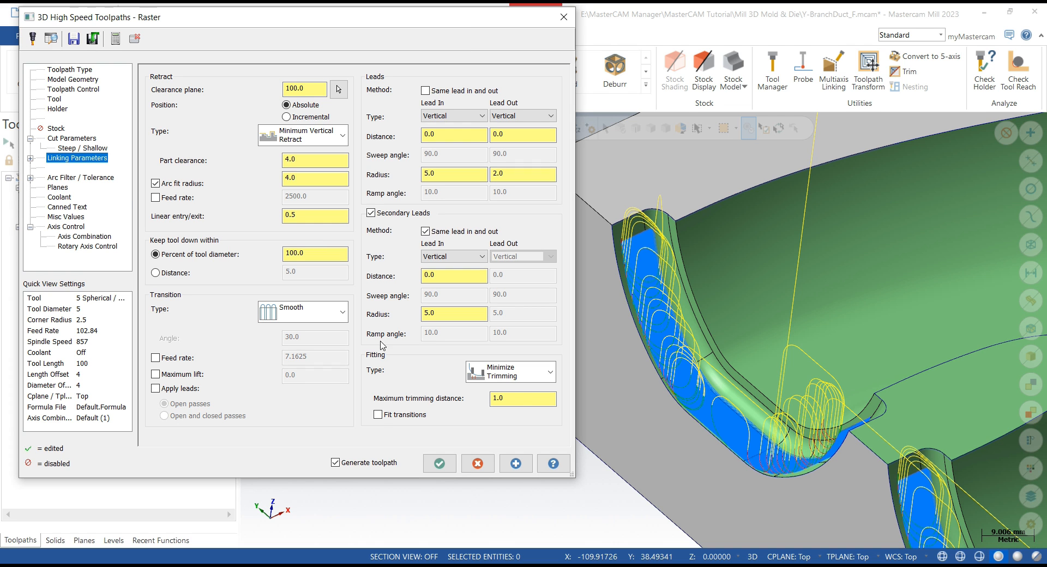
{"action": "left_click", "coordinate": [378, 415]}
{"action": "left_click", "coordinate": [514, 465]}
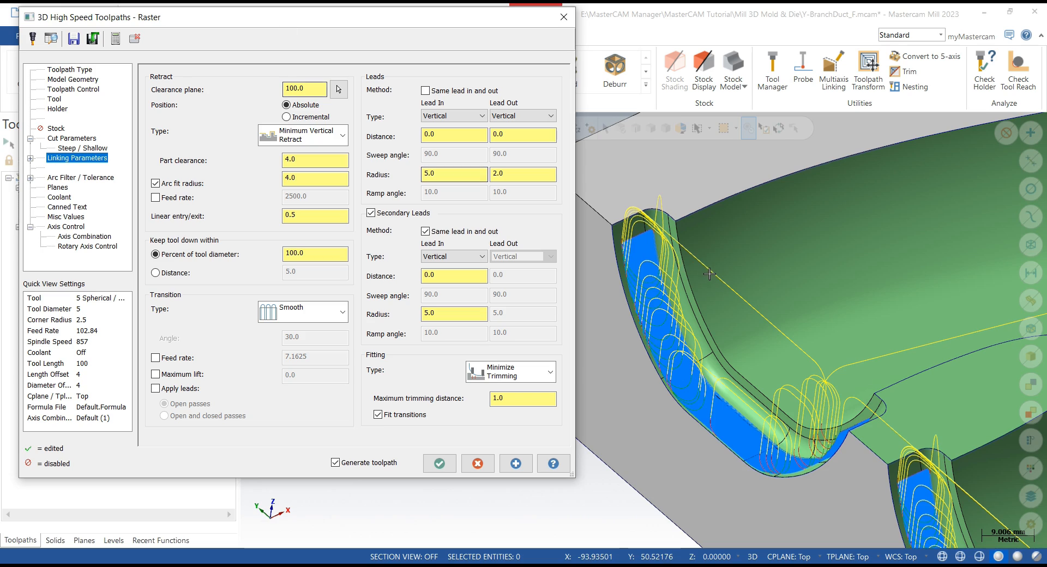
- Accept the 5 mm ball raster toolpath parameters
{"action": "mouse_move", "coordinate": [709, 273]}
{"action": "middle_mouse_down"}
{"action": "mouse_move", "coordinate": [715, 305]}
{"action": "mouse_move", "coordinate": [713, 245]}
{"action": "mouse_move", "coordinate": [707, 264]}
{"action": "middle_mouse_up"}
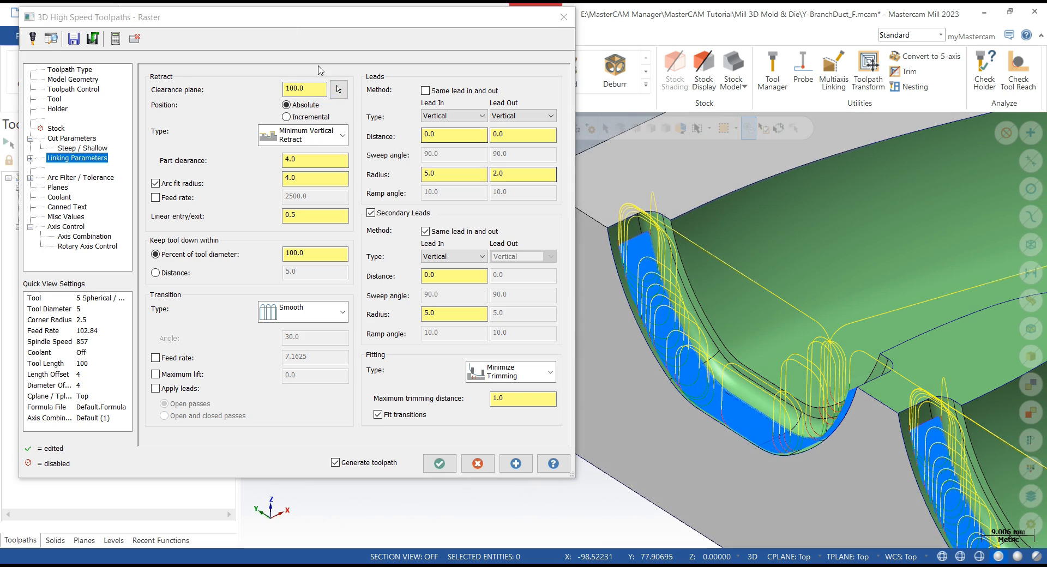
{"action": "left_click_drag", "start_coordinate": [305, 17], "coordinate": [514, 43]}
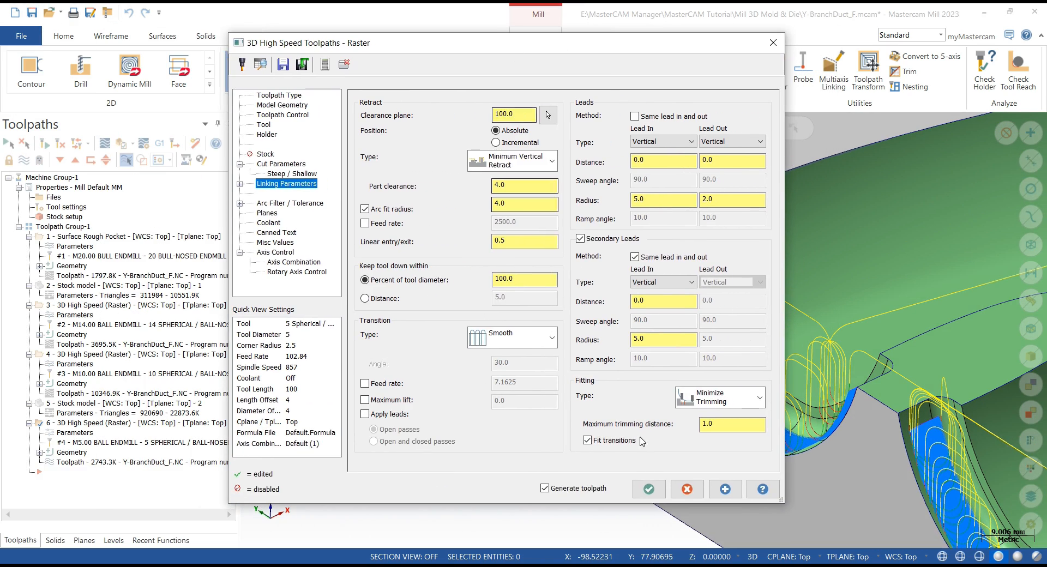
{"action": "left_click", "coordinate": [652, 494]}
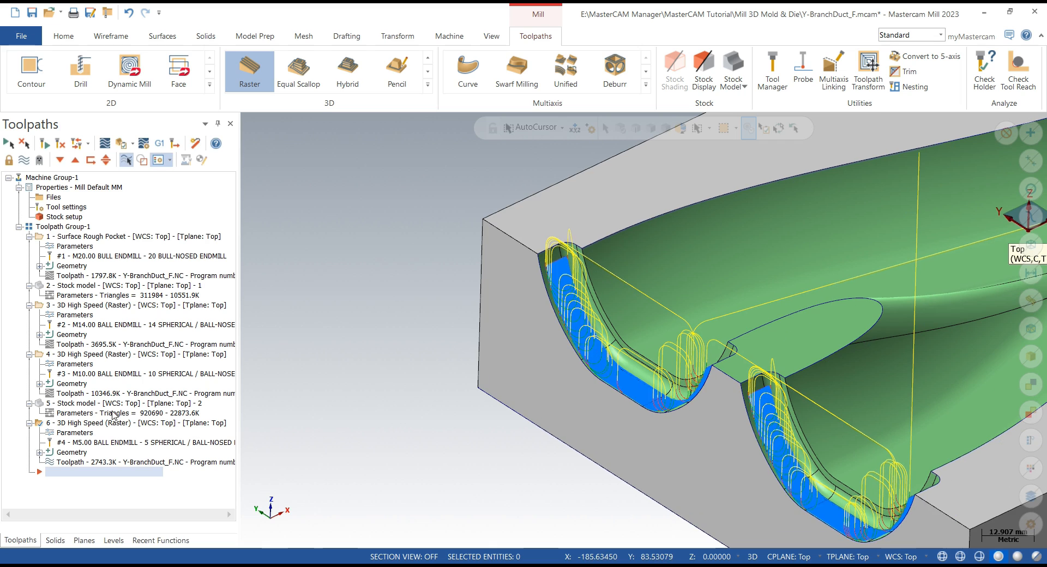
- Inspect the second stock model result, then reselect the 5 mm ball raster operation
{"action": "left_click", "coordinate": [79, 403]}
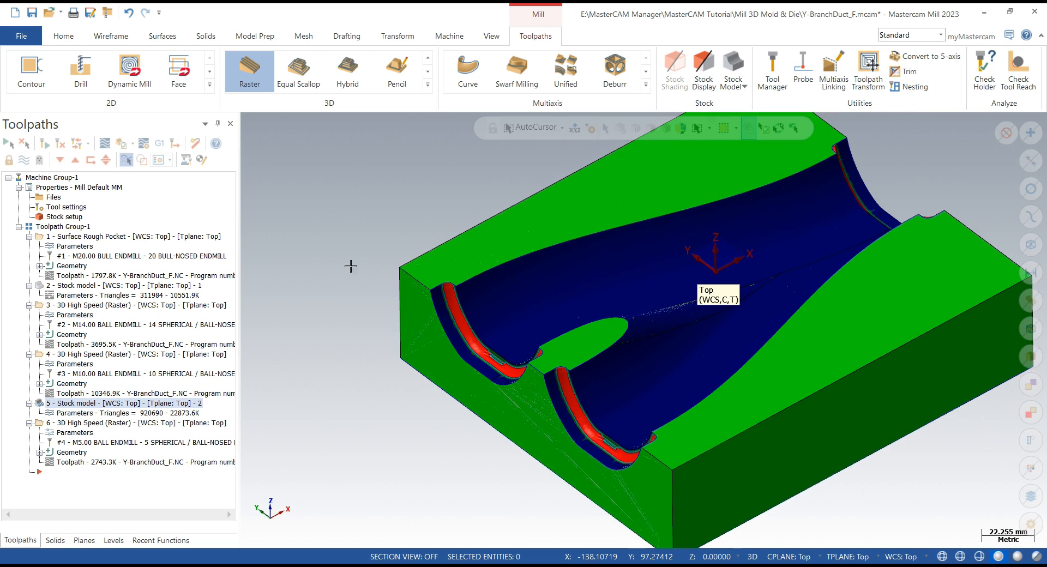
{"action": "mouse_move", "coordinate": [413, 294]}
{"action": "middle_mouse_down"}
{"action": "mouse_move", "coordinate": [388, 360]}
{"action": "mouse_move", "coordinate": [403, 365]}
{"action": "mouse_move", "coordinate": [390, 350]}
{"action": "mouse_move", "coordinate": [367, 350]}
{"action": "mouse_move", "coordinate": [393, 335]}
{"action": "mouse_move", "coordinate": [432, 260]}
{"action": "middle_mouse_up"}
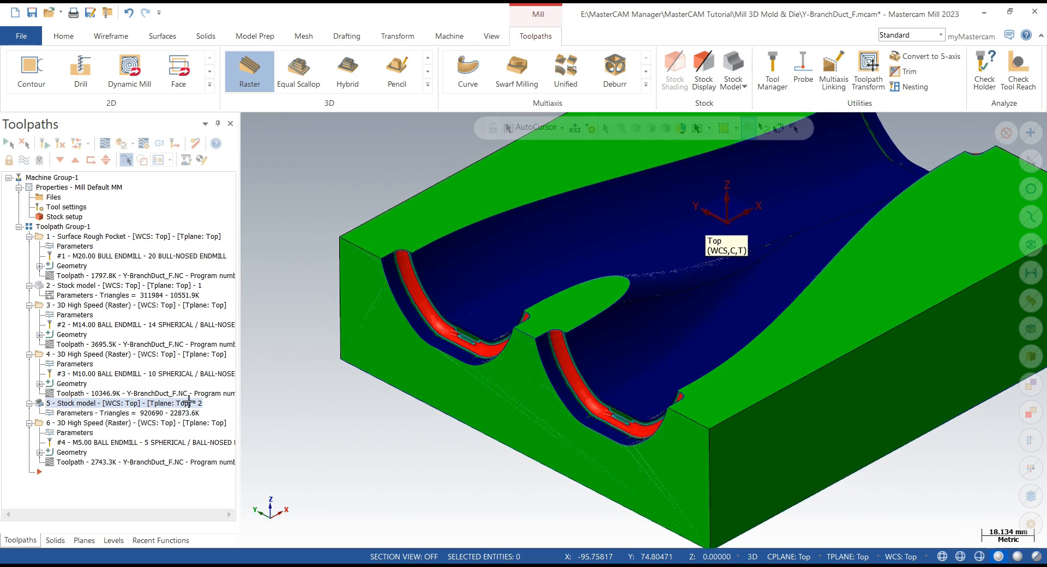
{"action": "left_click", "coordinate": [81, 427]}
{"action": "scroll", "coordinate": [378, 262], "scroll_direction": "up", "scroll_amount": 5}
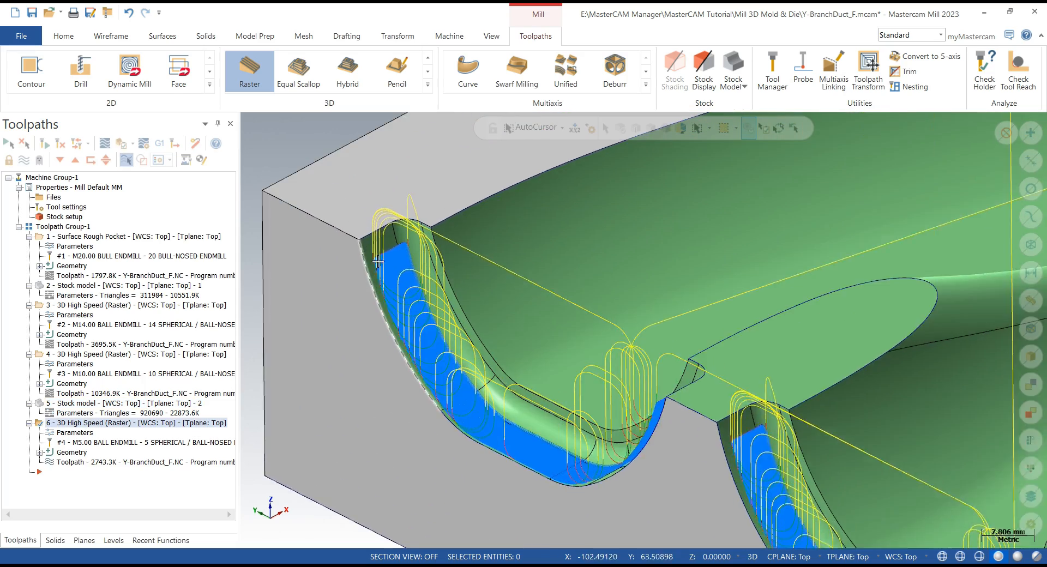
- Inspect the 5 mm ball raster passes along the duct's open ends
{"action": "mouse_move", "coordinate": [378, 262]}
{"action": "middle_mouse_down"}
{"action": "mouse_move", "coordinate": [371, 352]}
{"action": "mouse_move", "coordinate": [382, 296]}
{"action": "middle_mouse_up"}
{"action": "scroll", "coordinate": [382, 296], "scroll_direction": "down", "scroll_amount": 4}
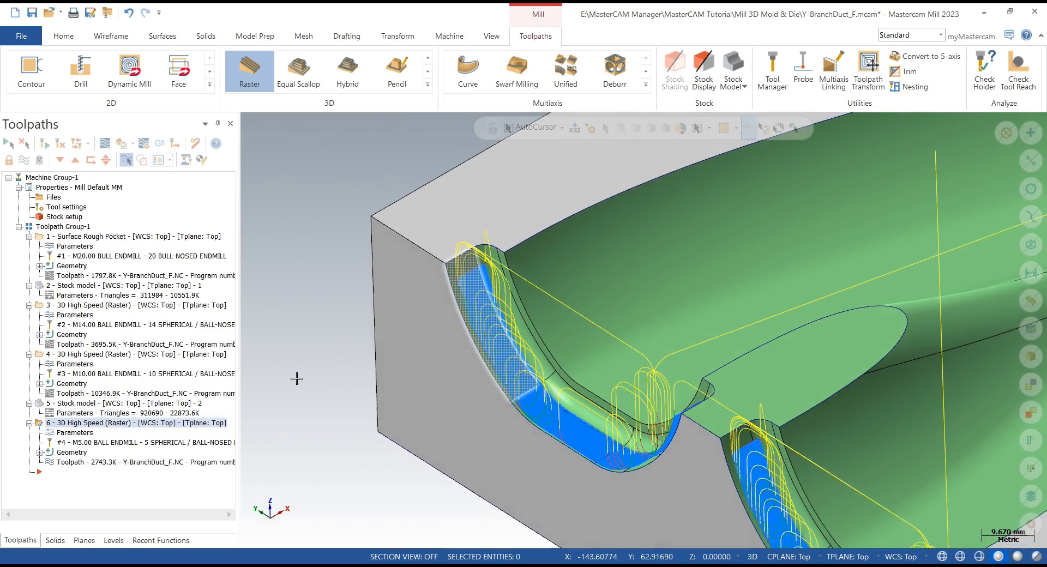
{"action": "middle_click_drag", "start_coordinate": [297, 378], "coordinate": [345, 344]}
{"action": "scroll", "coordinate": [296, 350], "scroll_direction": "down", "scroll_amount": 7}
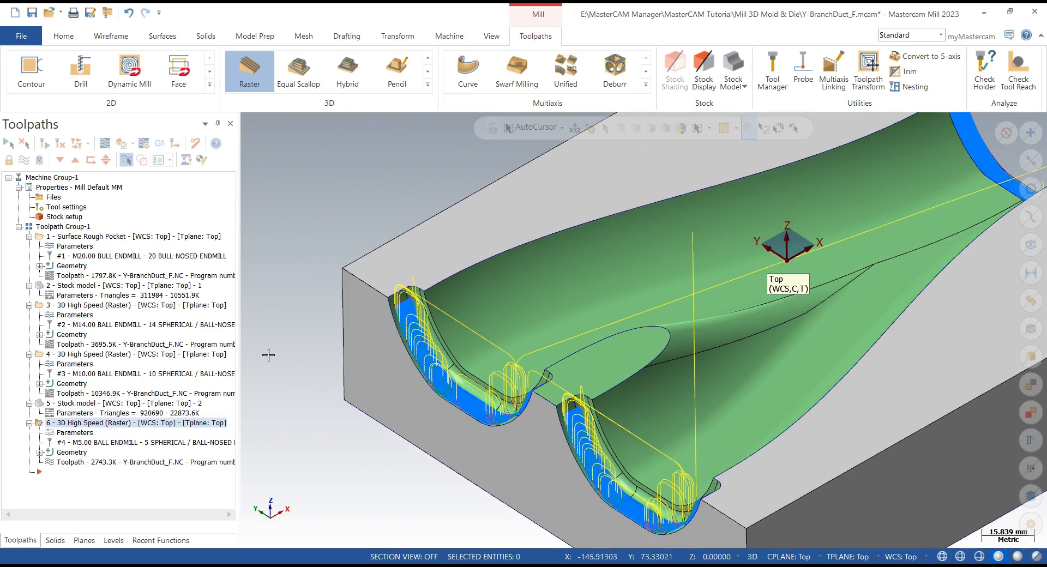
{"action": "middle_click_drag", "start_coordinate": [448, 341], "coordinate": [392, 341]}
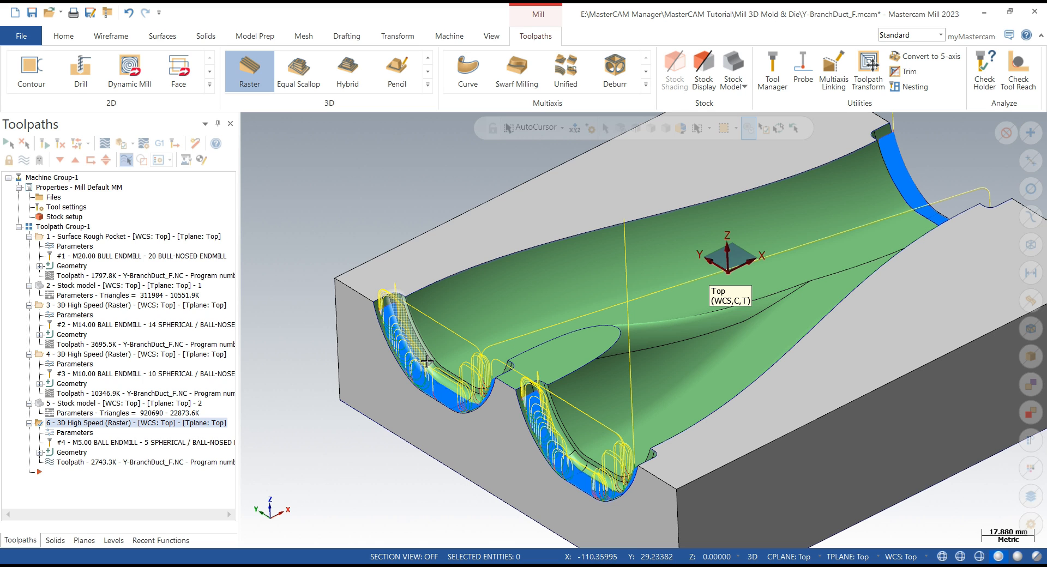
{"action": "left_click", "coordinate": [429, 89]}
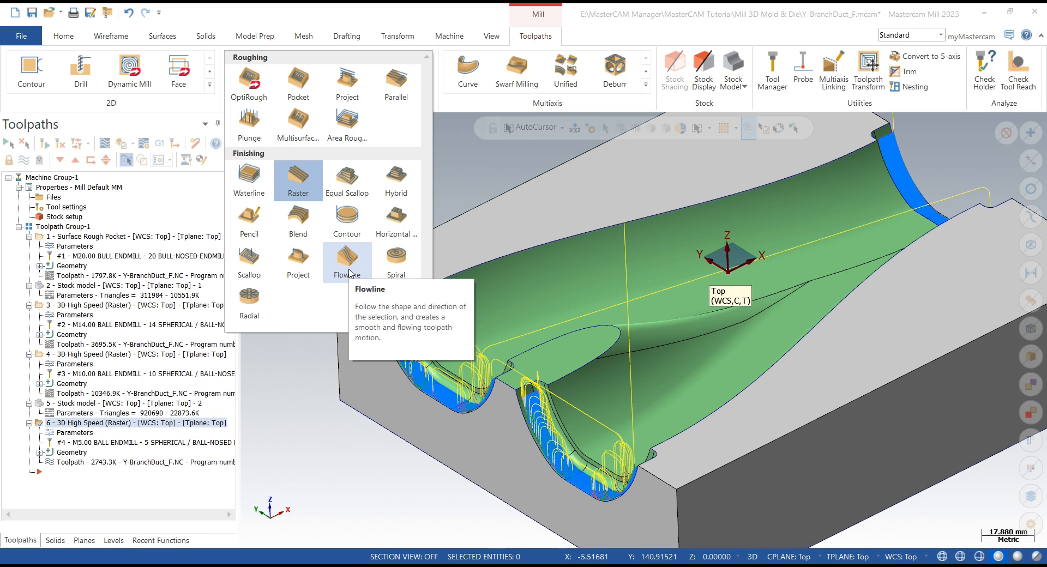
{"action": "left_click", "coordinate": [354, 358]}
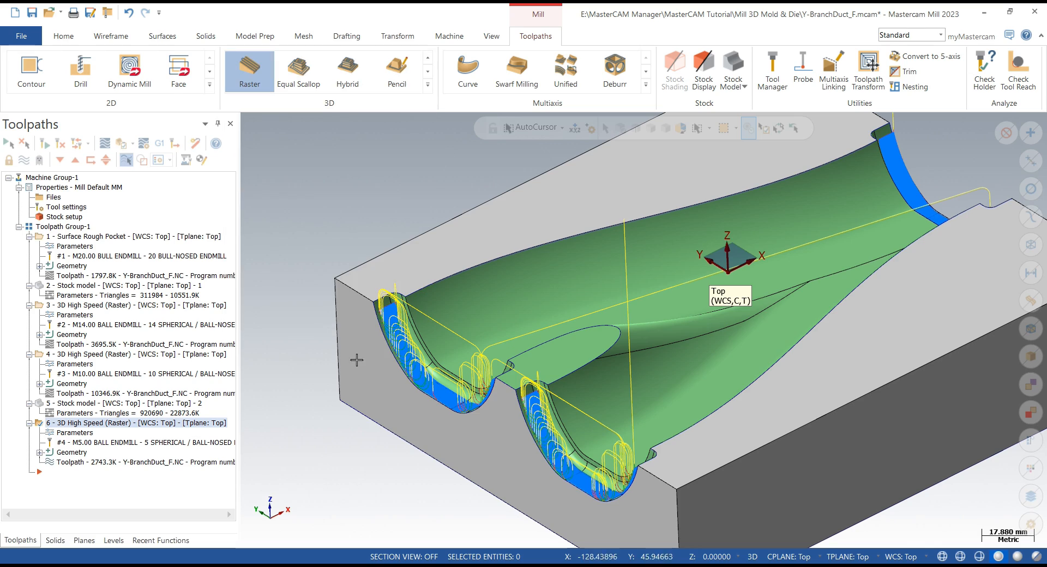
{"action": "mouse_move", "coordinate": [355, 359]}
{"action": "middle_mouse_down"}
{"action": "mouse_move", "coordinate": [369, 346]}
{"action": "mouse_move", "coordinate": [417, 366]}
{"action": "middle_mouse_up"}
{"action": "scroll", "coordinate": [369, 350], "scroll_direction": "up", "scroll_amount": 5}
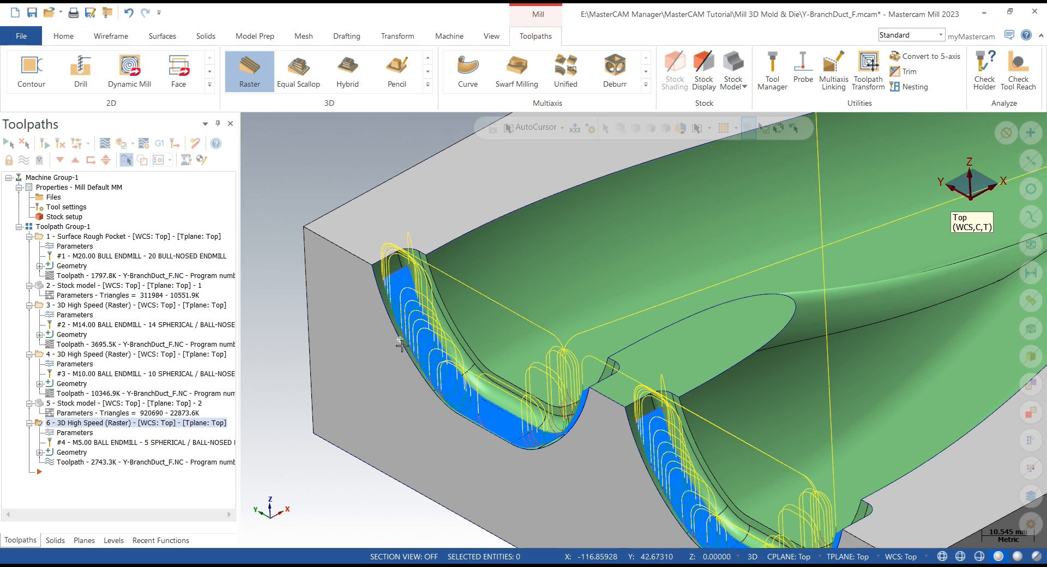
{"action": "left_click", "coordinate": [428, 85]}
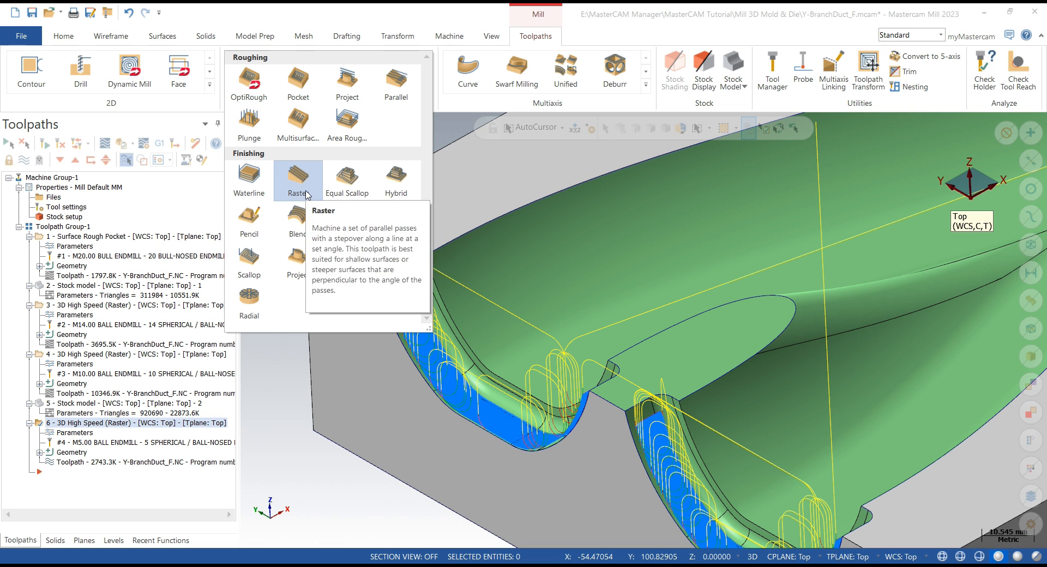
{"action": "left_click", "coordinate": [286, 348]}
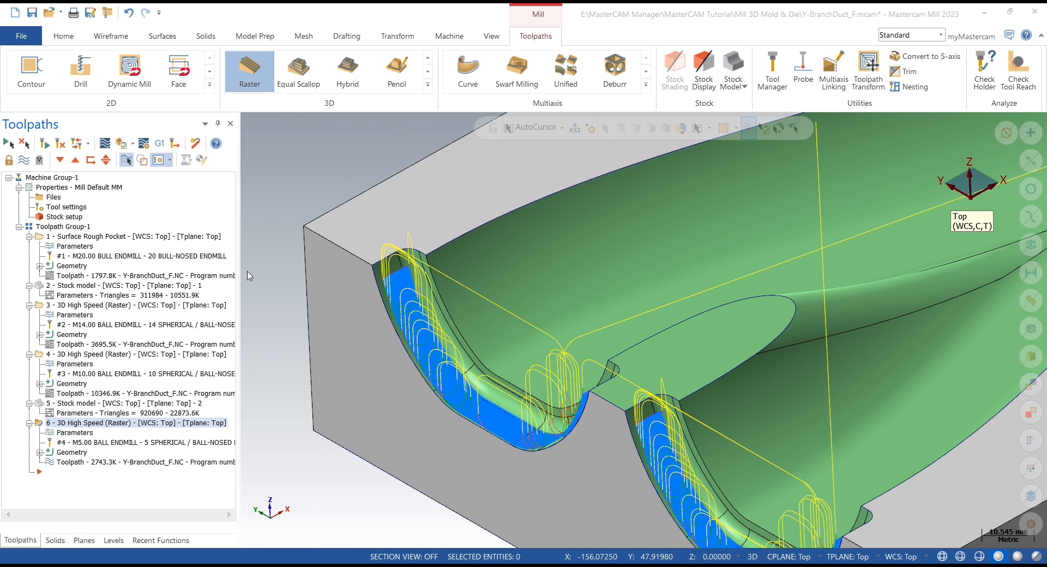
- Open the 5 mm ball raster parameters at the Arc Filter / Tolerance page and regenerate the toolpath
{"action": "left_click", "coordinate": [309, 182]}
{"action": "left_click", "coordinate": [284, 203]}
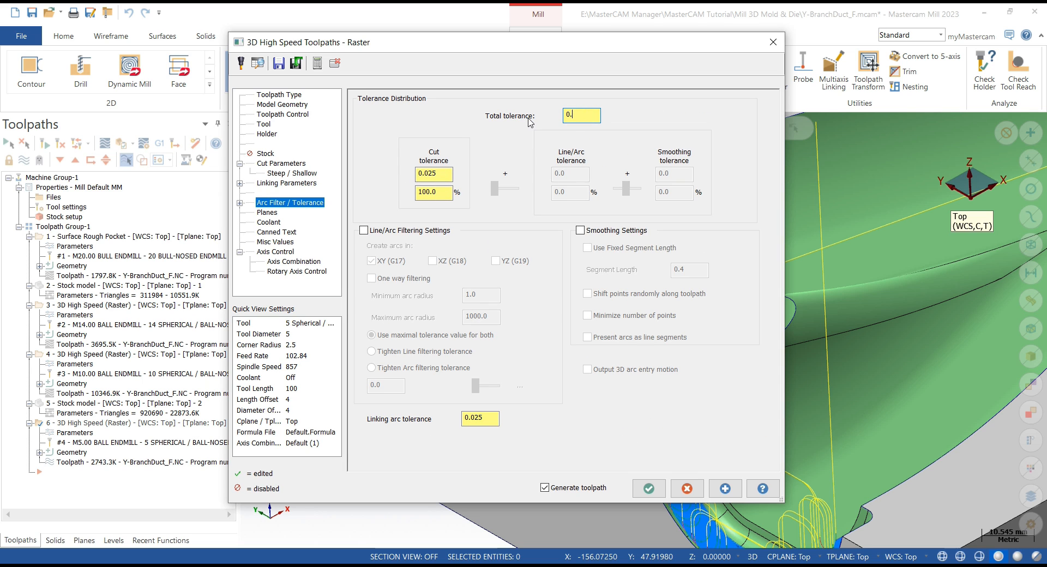
{"action": "left_click", "coordinate": [724, 486]}
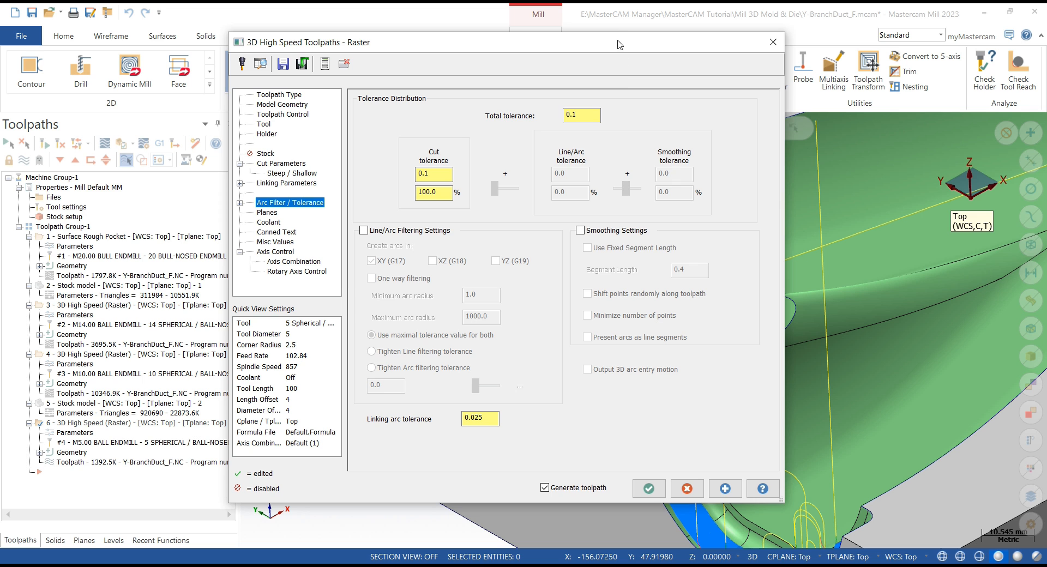
- Examine the regenerated raster passes closely along the duct wall
{"action": "left_click_drag", "start_coordinate": [612, 45], "coordinate": [224, 48]}
{"action": "scroll", "coordinate": [714, 286], "scroll_direction": "down", "scroll_amount": 1}
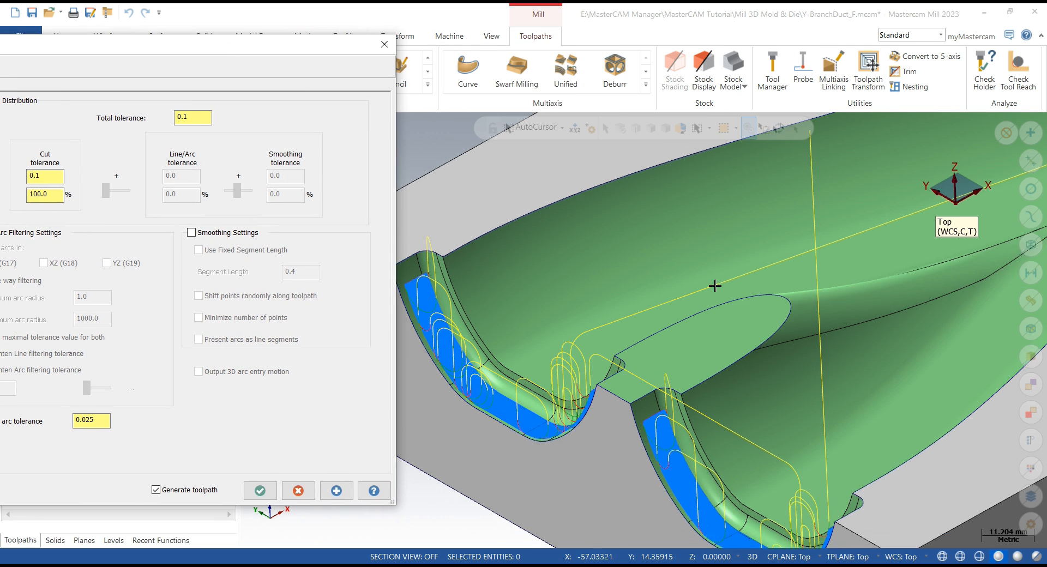
{"action": "scroll", "coordinate": [714, 287], "scroll_direction": "up", "scroll_amount": 4}
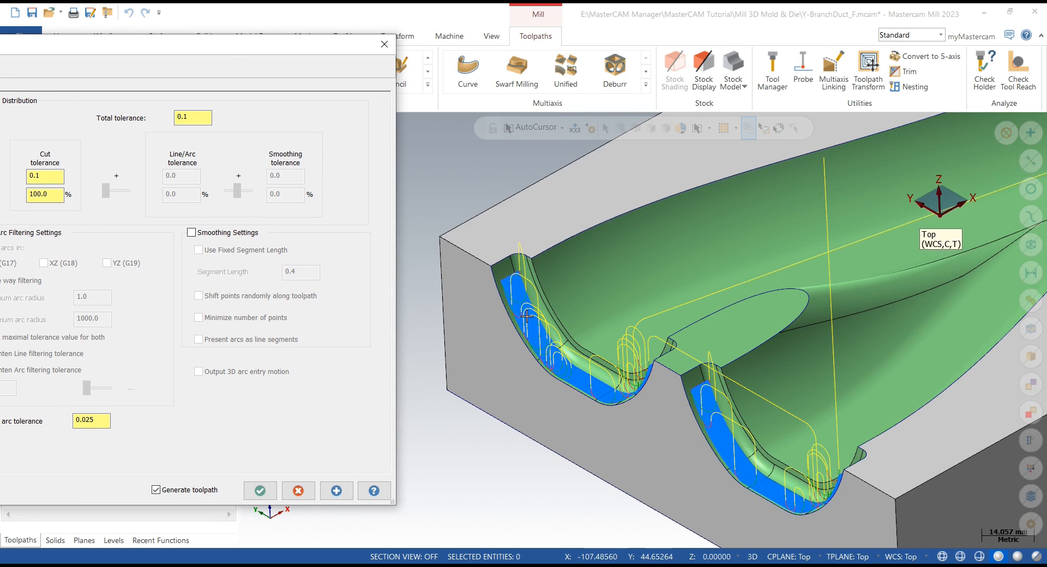
{"action": "scroll", "coordinate": [522, 318], "scroll_direction": "up", "scroll_amount": 4}
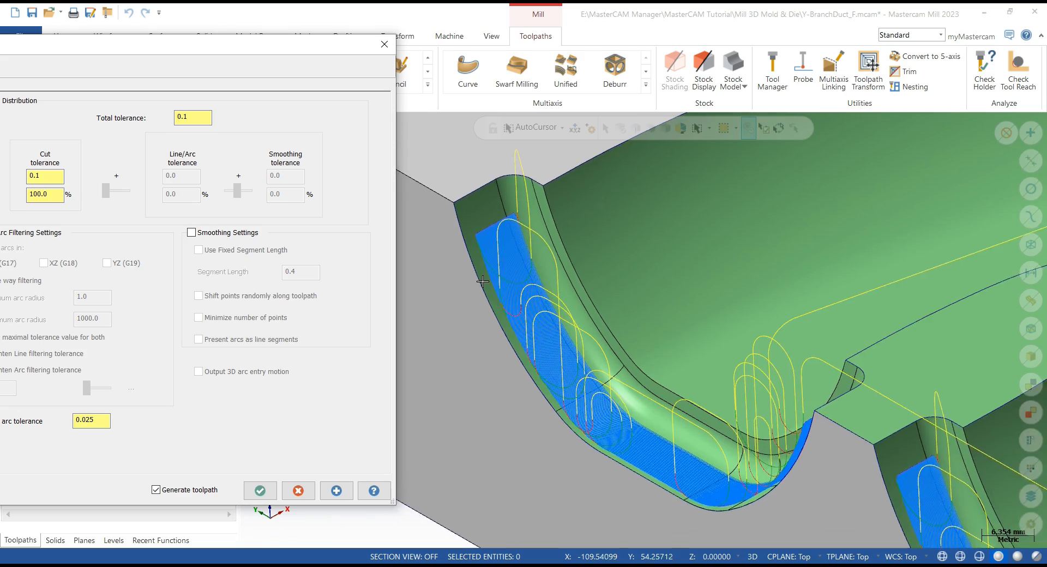
{"action": "scroll", "coordinate": [488, 274], "scroll_direction": "up", "scroll_amount": 2}
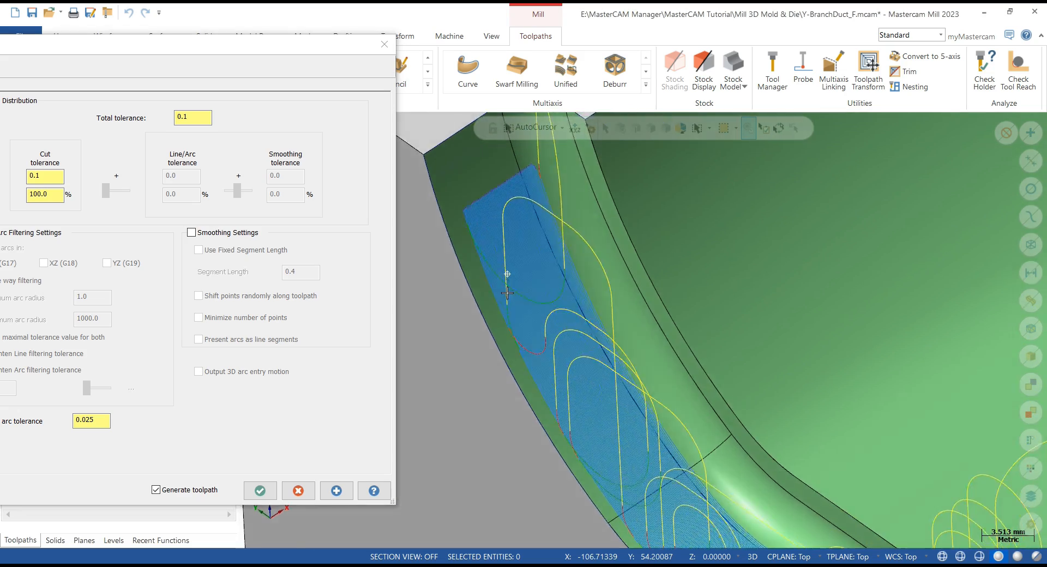
{"action": "middle_click_drag", "start_coordinate": [505, 314], "coordinate": [511, 256]}
{"action": "scroll", "coordinate": [674, 300], "scroll_direction": "down", "scroll_amount": 4}
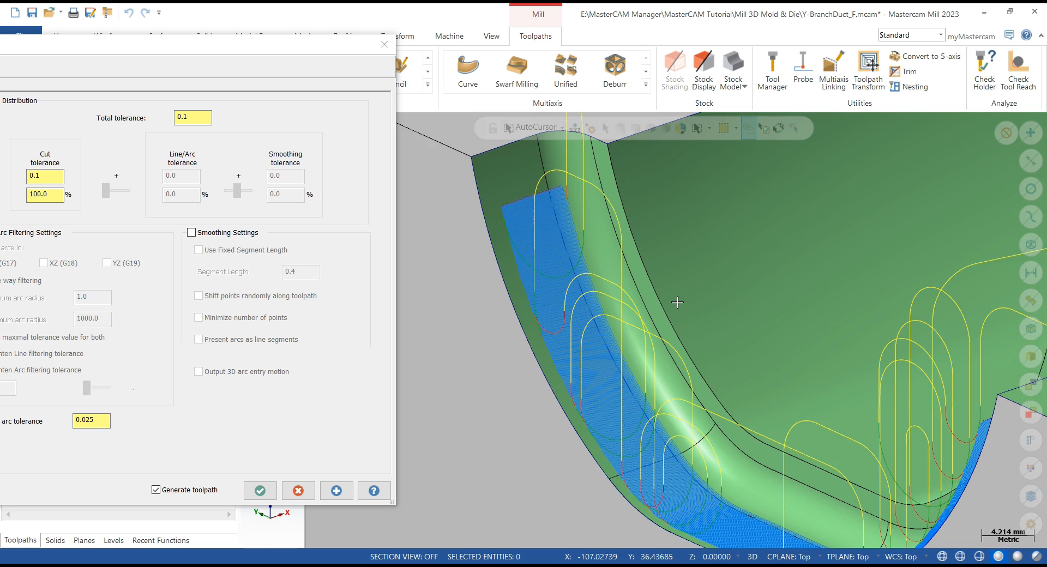
- Set the raster cut parameters' stepover to 0.2 and regenerate the toolpath
{"action": "left_click_drag", "start_coordinate": [291, 57], "coordinate": [496, 65]}
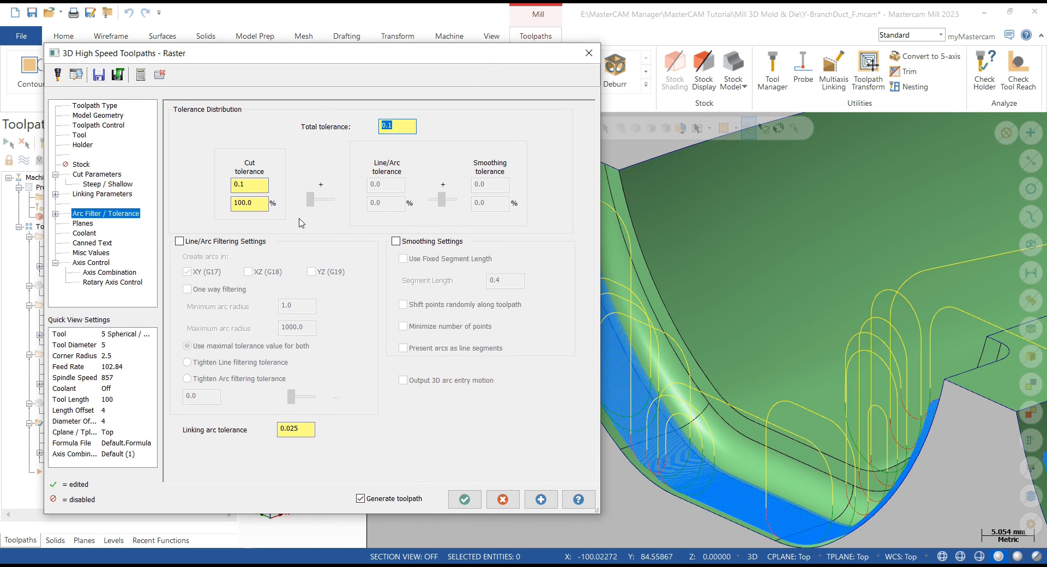
{"action": "left_click", "coordinate": [102, 175]}
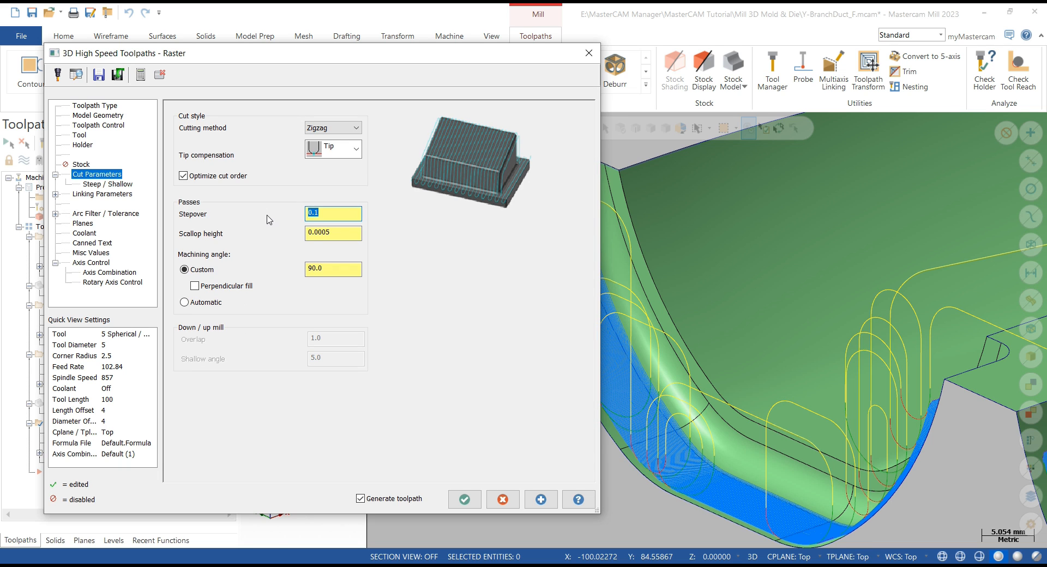
{"action": "key", "text": "Tab"}
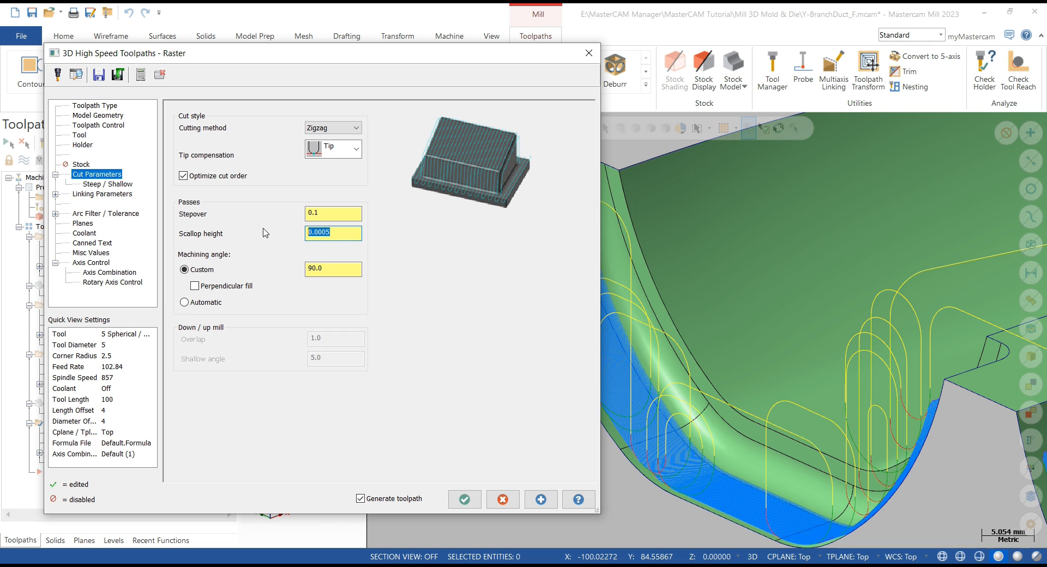
{"action": "left_click", "coordinate": [108, 186]}
{"action": "left_click", "coordinate": [106, 175]}
{"action": "left_click", "coordinate": [319, 218]}
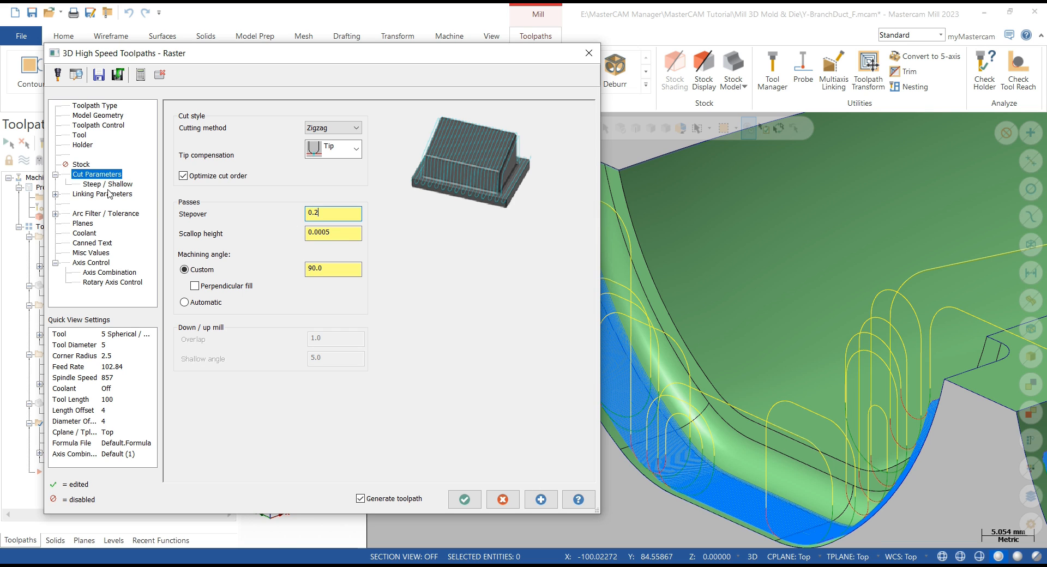
{"action": "left_click", "coordinate": [541, 498]}
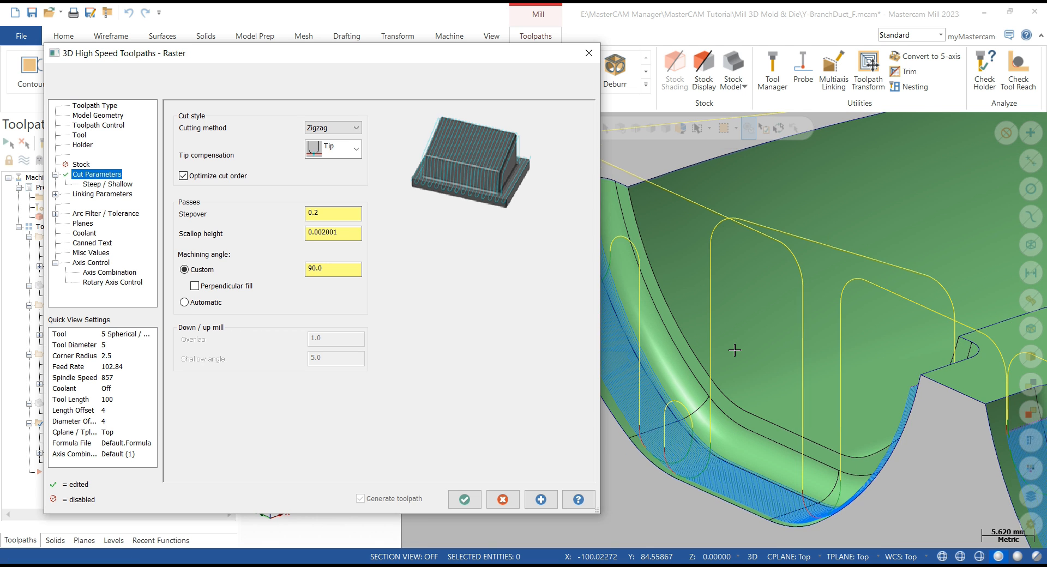
- Check the regenerated raster passes and accept the toolpath parameters
{"action": "scroll", "coordinate": [731, 350], "scroll_direction": "down", "scroll_amount": 5}
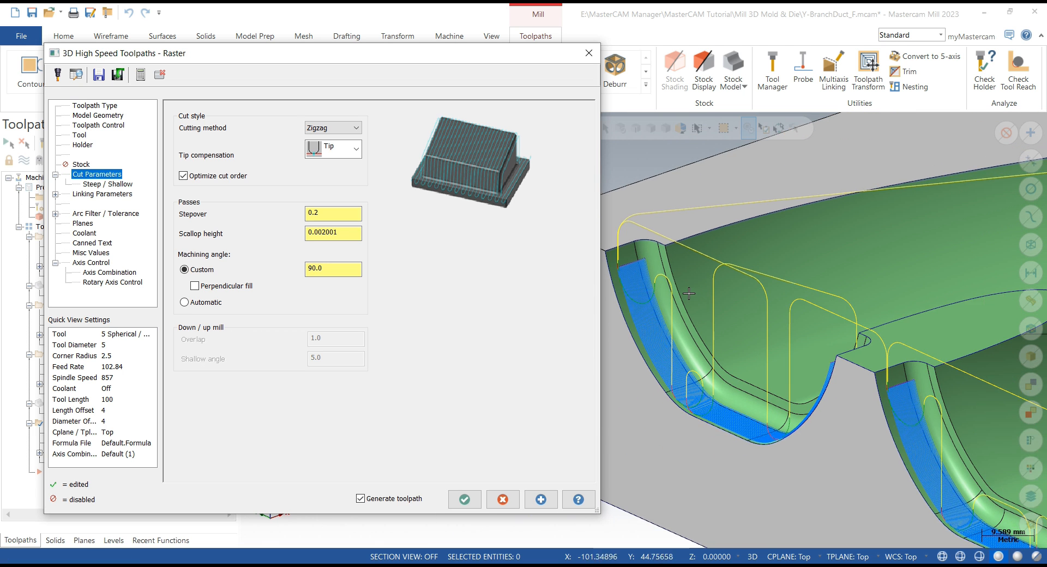
{"action": "scroll", "coordinate": [640, 289], "scroll_direction": "down", "scroll_amount": 2}
{"action": "mouse_move", "coordinate": [689, 346]}
{"action": "middle_mouse_down"}
{"action": "mouse_move", "coordinate": [677, 357]}
{"action": "mouse_move", "coordinate": [689, 364]}
{"action": "mouse_move", "coordinate": [679, 354]}
{"action": "middle_mouse_up"}
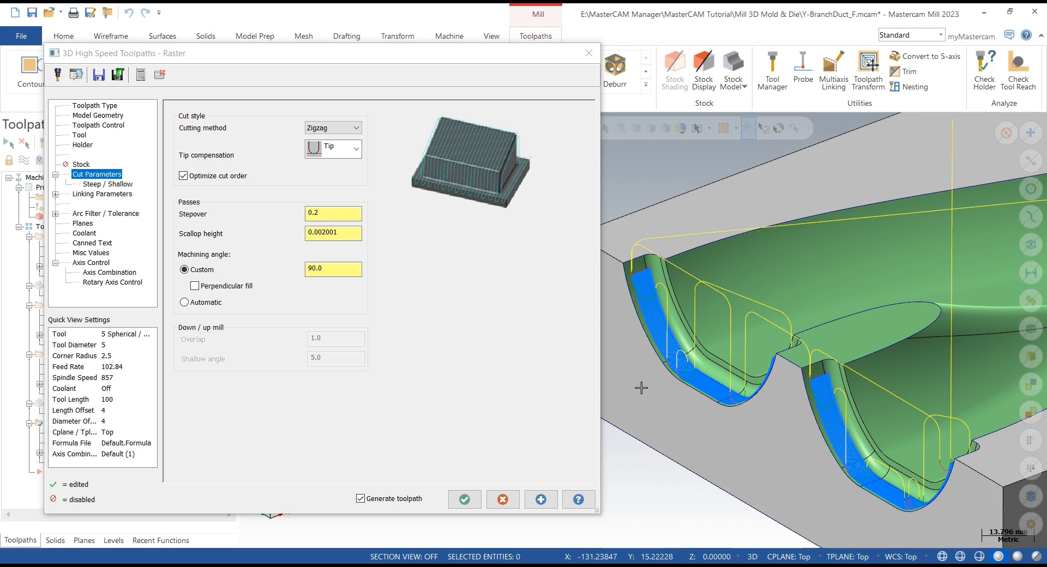
{"action": "left_click", "coordinate": [464, 499]}
- Select all operations in the toolpath group
{"action": "scroll", "coordinate": [308, 338], "scroll_direction": "down", "scroll_amount": 5}
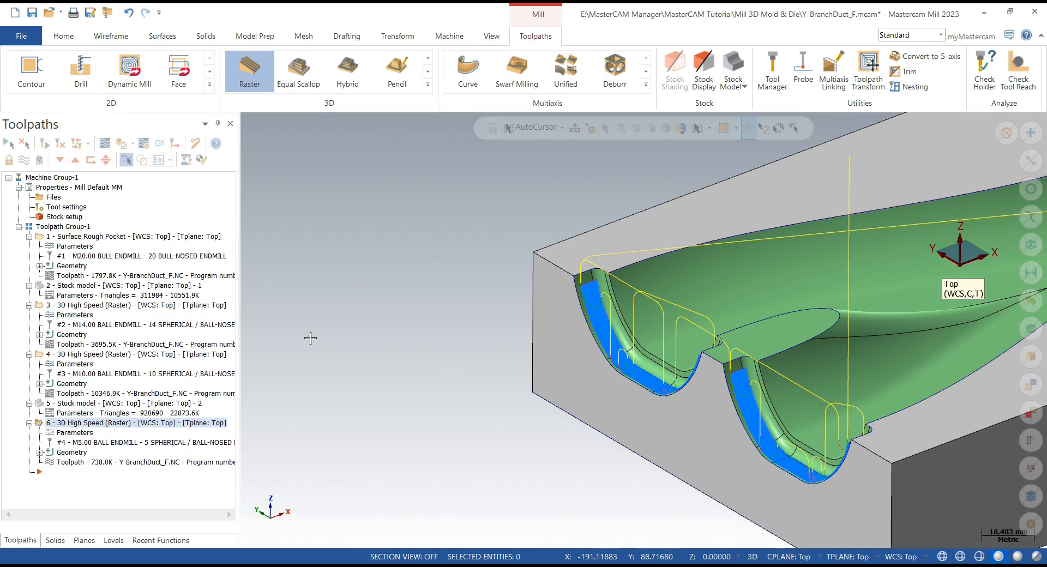
{"action": "mouse_move", "coordinate": [347, 337]}
{"action": "middle_mouse_down"}
{"action": "mouse_move", "coordinate": [351, 324]}
{"action": "mouse_move", "coordinate": [343, 338]}
{"action": "mouse_move", "coordinate": [281, 345]}
{"action": "mouse_move", "coordinate": [348, 330]}
{"action": "middle_mouse_up"}
{"action": "scroll", "coordinate": [351, 324], "scroll_direction": "down", "scroll_amount": 2}
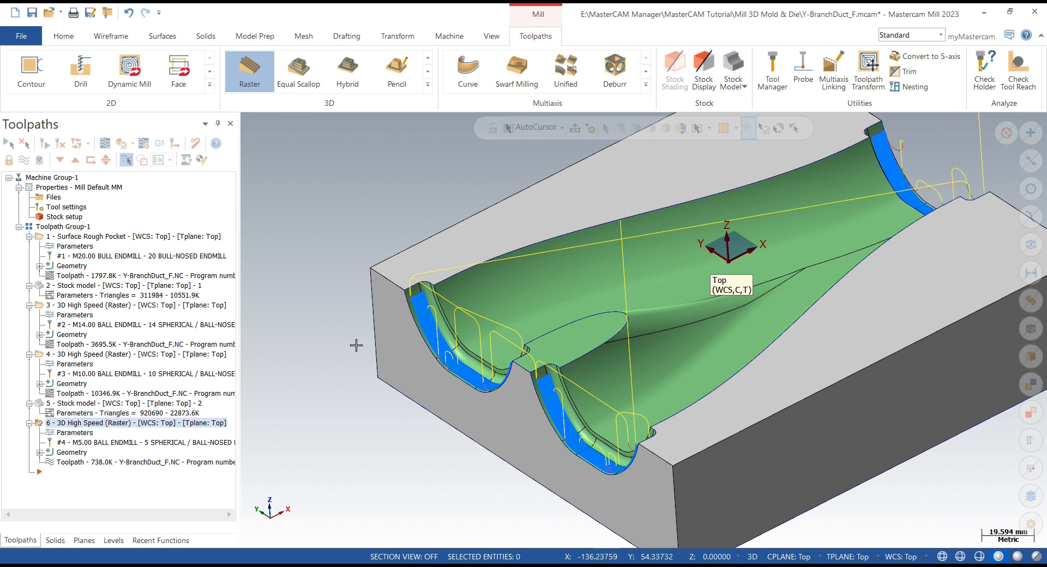
{"action": "scroll", "coordinate": [356, 345], "scroll_direction": "down", "scroll_amount": 3}
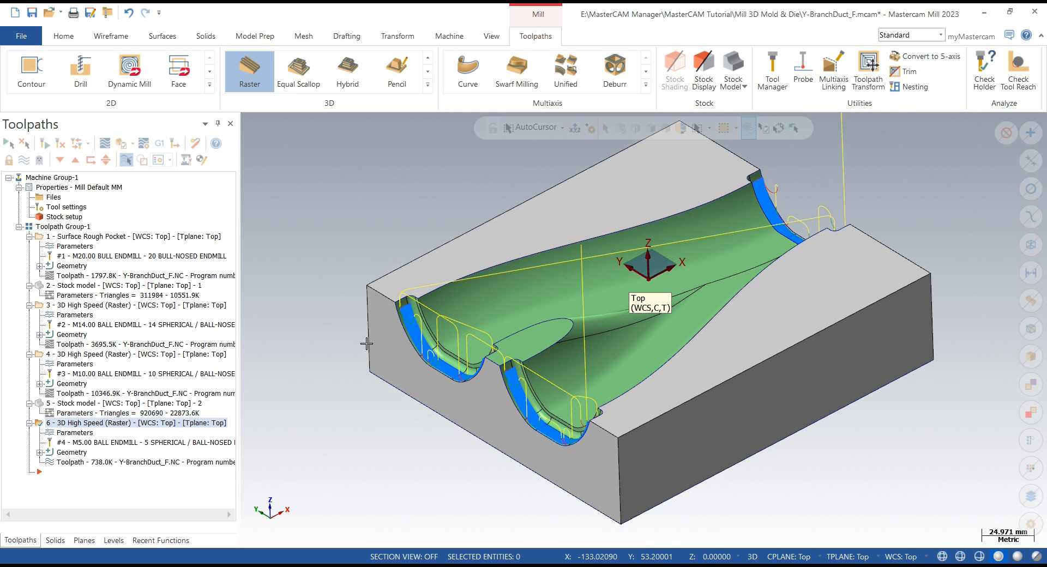
{"action": "left_click", "coordinate": [62, 226]}
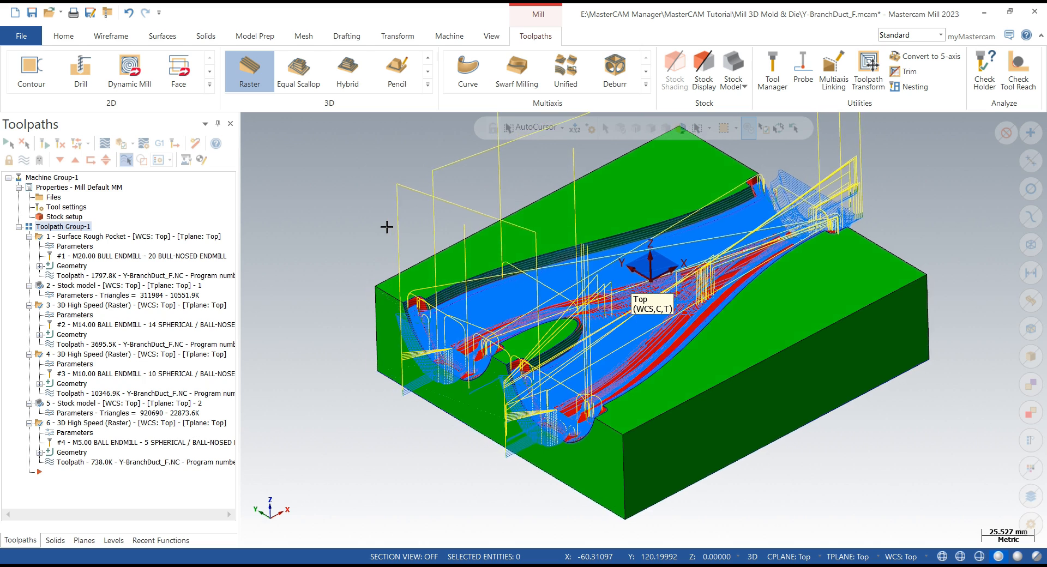